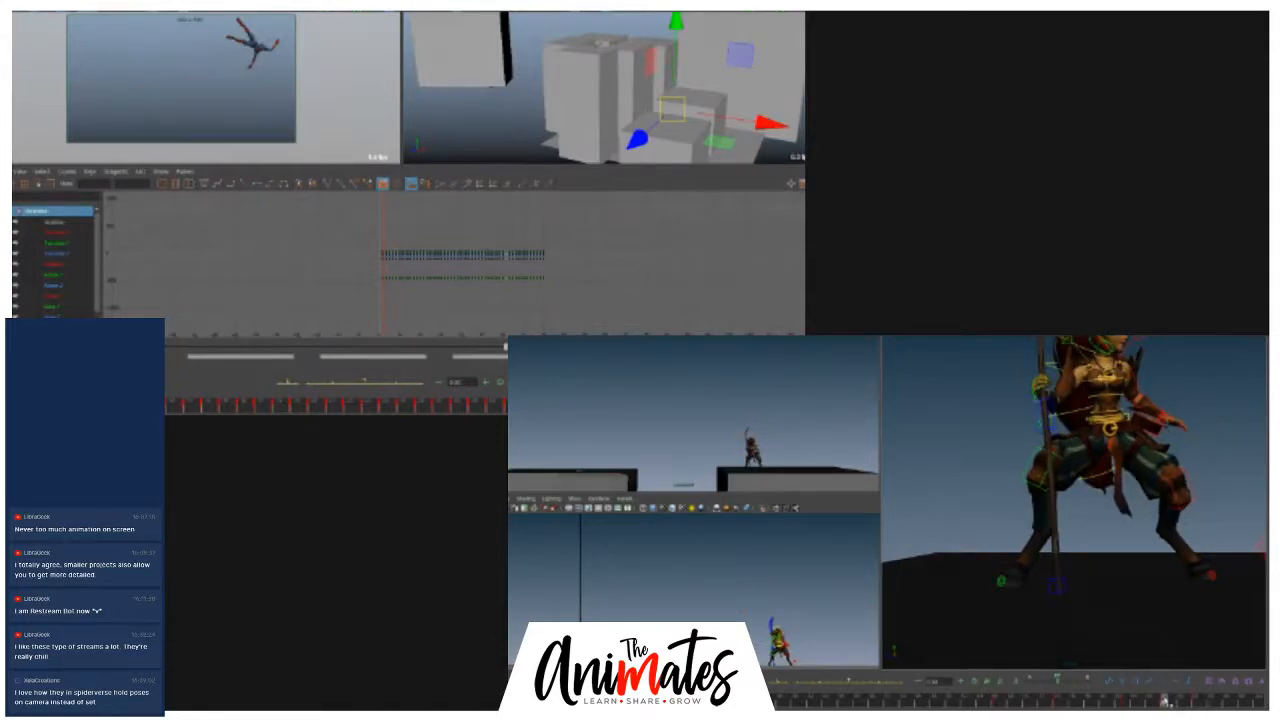
- Move the staff-hand control outward from the character's hips in the standing pose after the landing
{"action": "left_click_drag", "start_coordinate": [1047, 350], "coordinate": [1044, 349]}
{"action": "left_click_drag", "start_coordinate": [1163, 703], "coordinate": [1196, 692]}
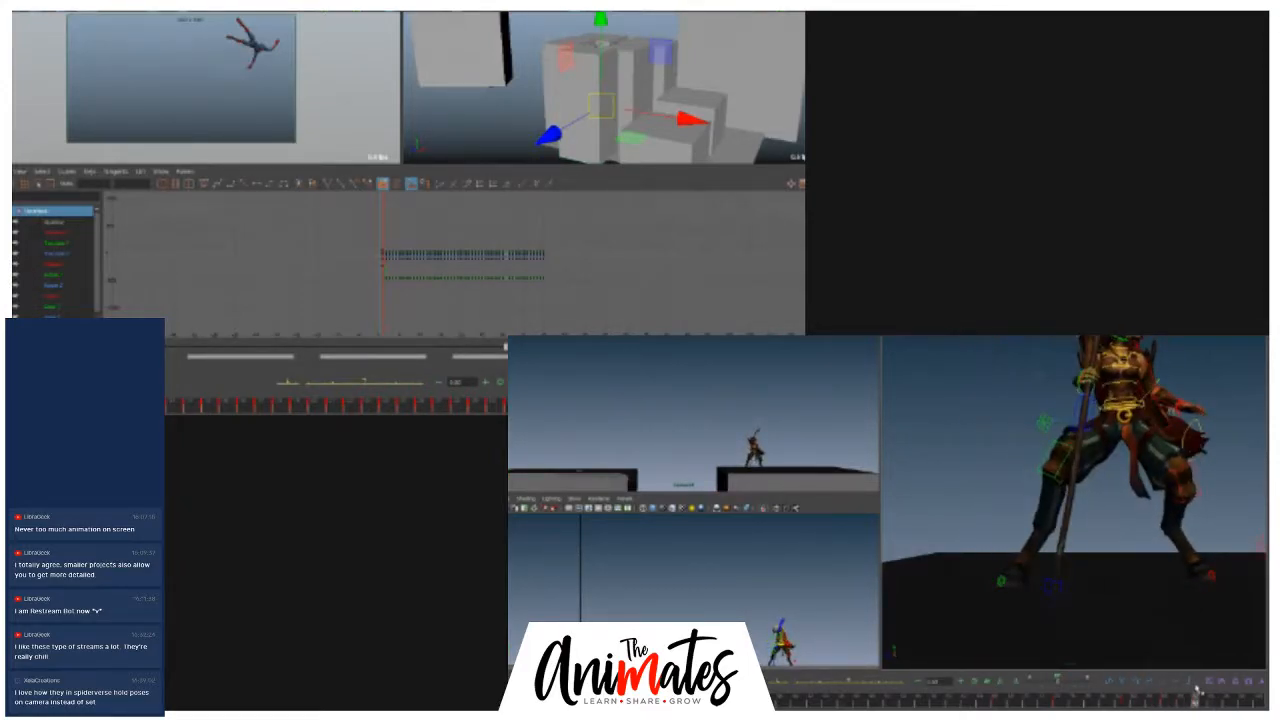
{"action": "left_click", "coordinate": [1054, 372]}
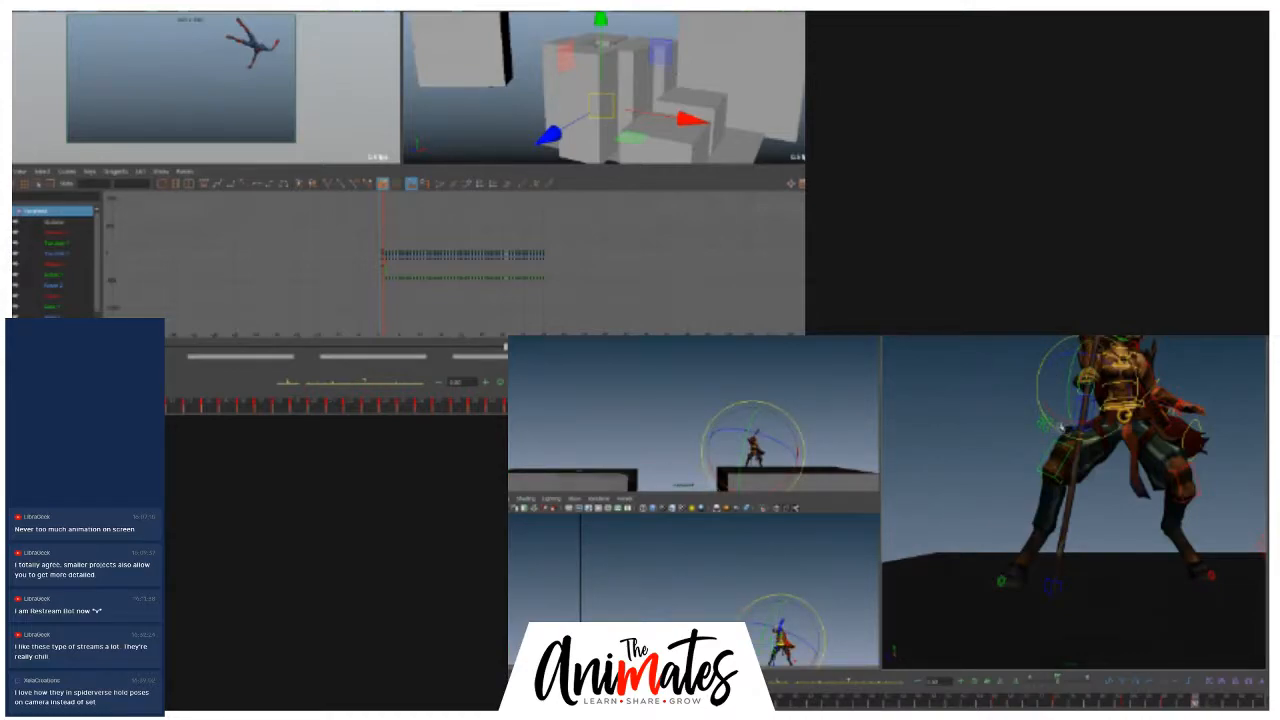
{"action": "left_click", "coordinate": [1085, 390]}
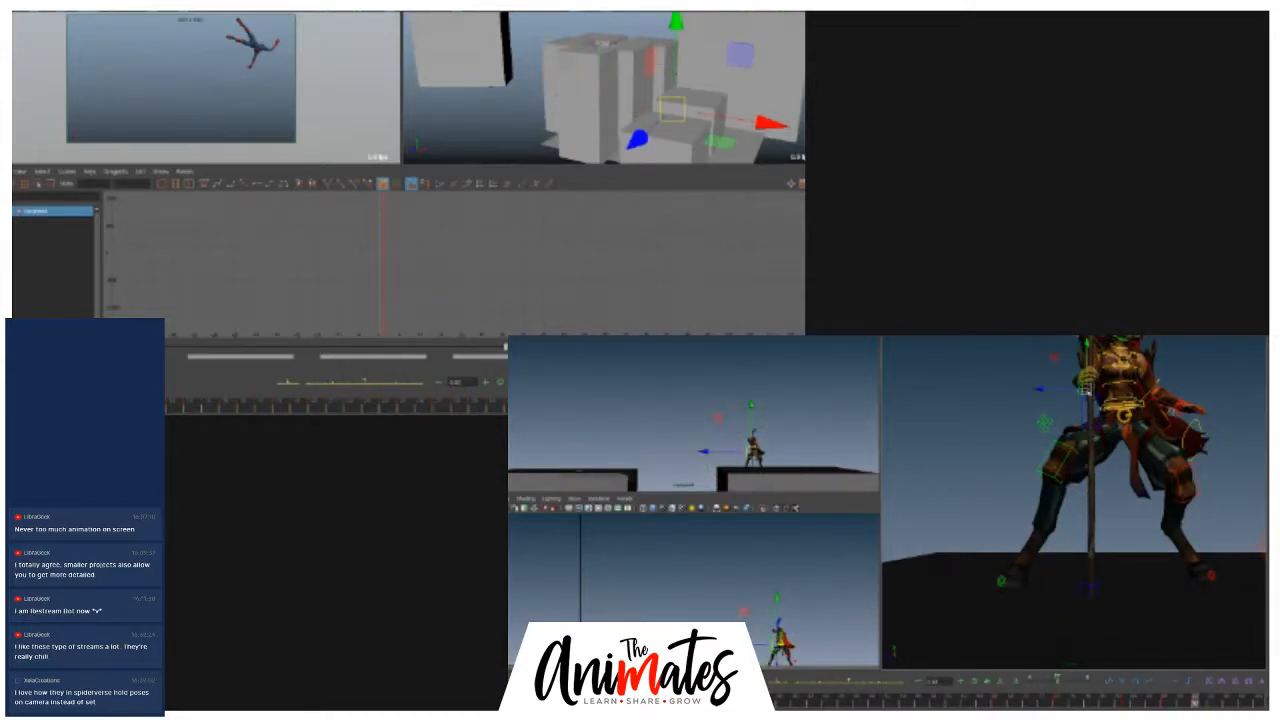
{"action": "left_click", "coordinate": [1042, 390]}
{"action": "left_click_drag", "start_coordinate": [1042, 390], "coordinate": [1020, 394]}
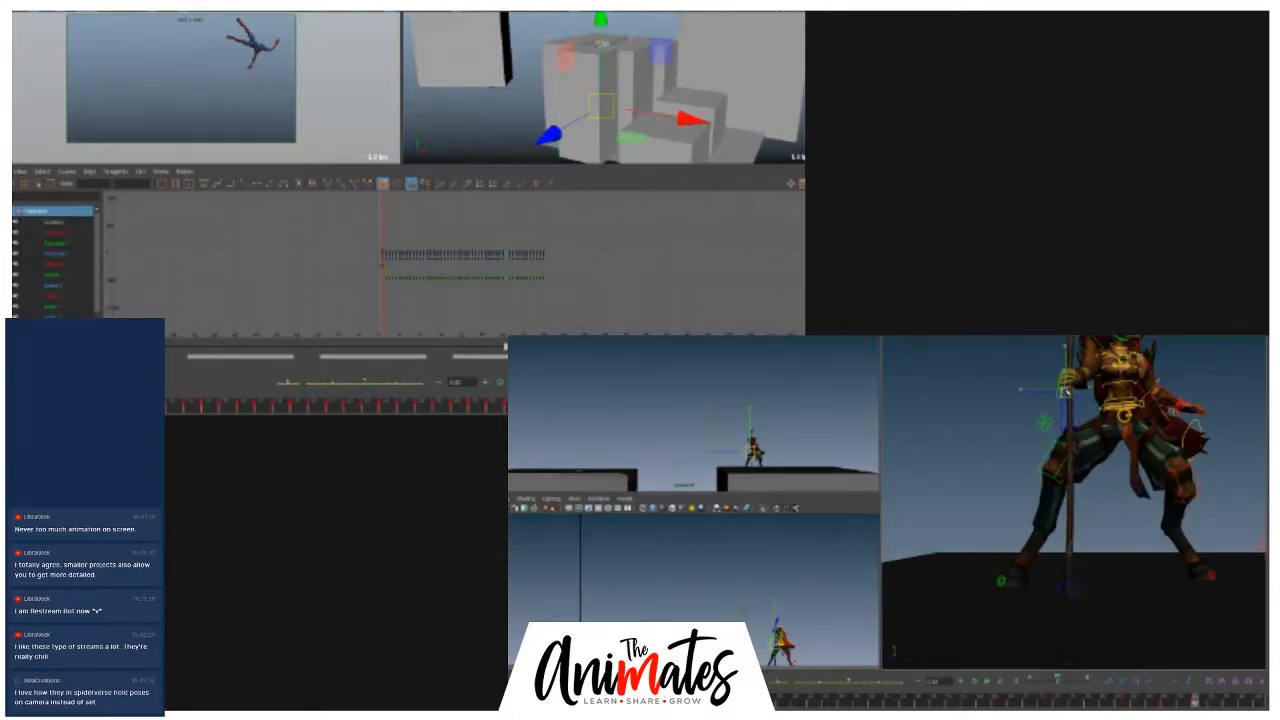
{"action": "key", "text": "e"}
{"action": "key", "text": "ctrl+z"}
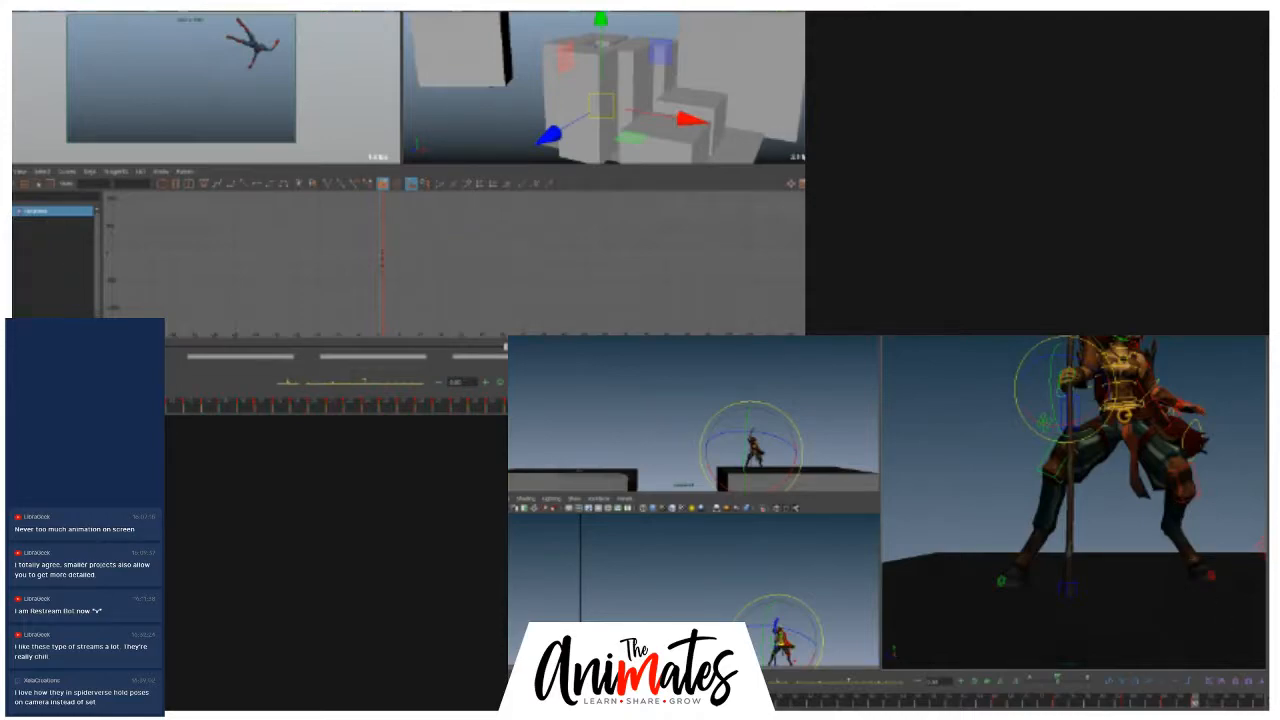
- Go back to the landing pose on the far platform and rotate the staff-hand control slightly
{"action": "mouse_move", "coordinate": [1188, 702]}
{"action": "left_mouse_down"}
{"action": "mouse_move", "coordinate": [1157, 695]}
{"action": "mouse_move", "coordinate": [1210, 696]}
{"action": "left_mouse_up"}
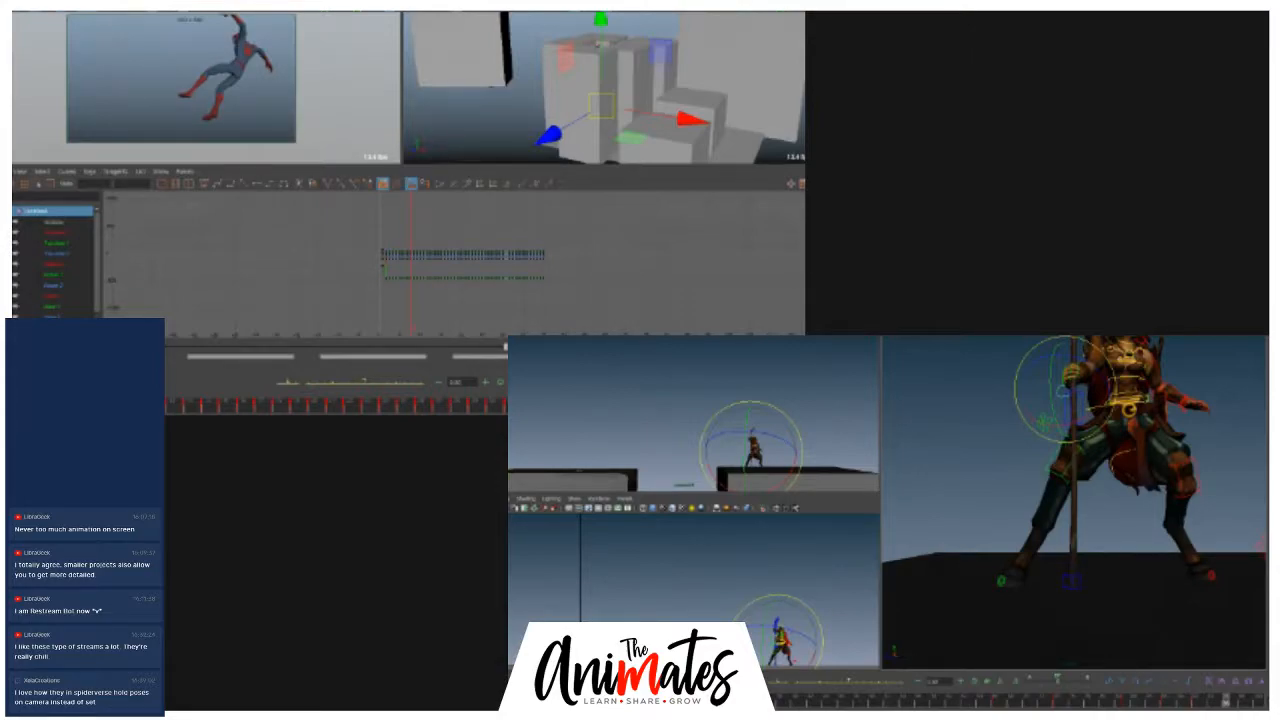
{"action": "key", "text": "ctrl+z"}
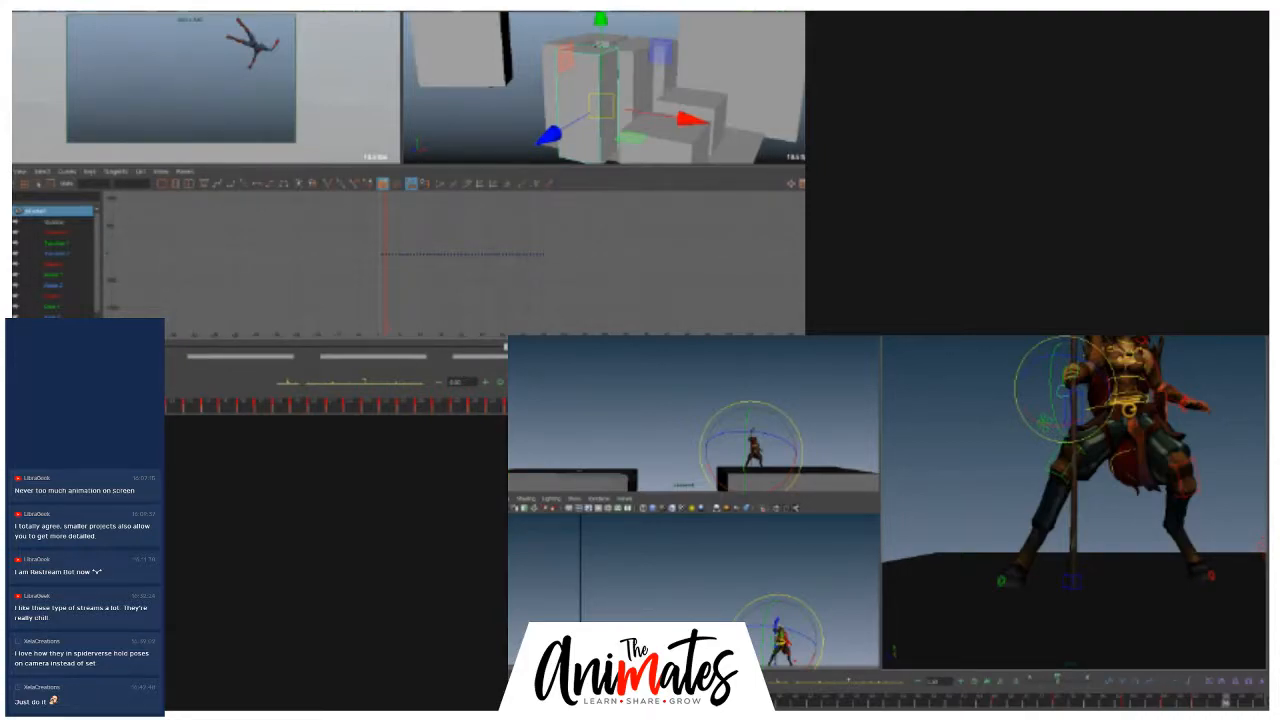
{"action": "mouse_move", "coordinate": [1211, 704]}
{"action": "left_mouse_down"}
{"action": "mouse_move", "coordinate": [1084, 675]}
{"action": "mouse_move", "coordinate": [1192, 666]}
{"action": "mouse_move", "coordinate": [1094, 668]}
{"action": "left_mouse_up"}
{"action": "scroll", "coordinate": [948, 395], "scroll_direction": "down", "scroll_amount": 4}
{"action": "left_click_drag", "start_coordinate": [957, 415], "coordinate": [988, 400], "text": "alt"}
{"action": "left_click", "coordinate": [994, 391]}
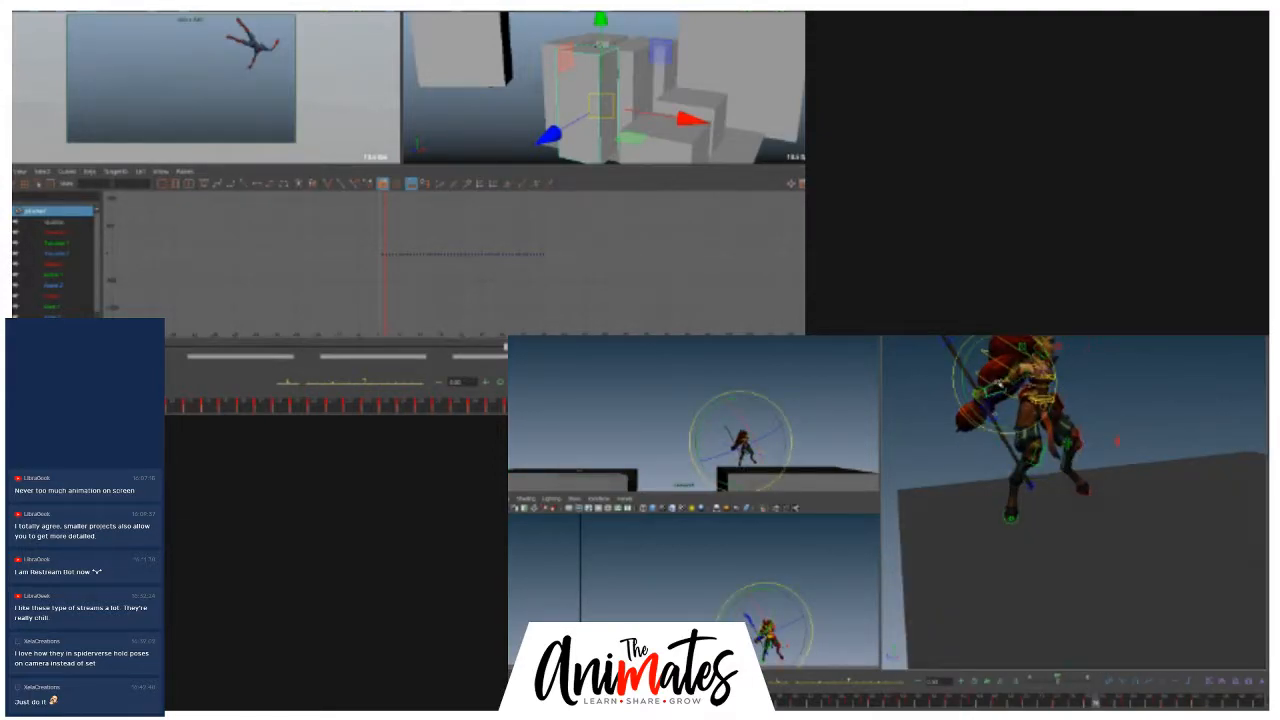
{"action": "left_click_drag", "start_coordinate": [1086, 703], "coordinate": [1089, 703]}
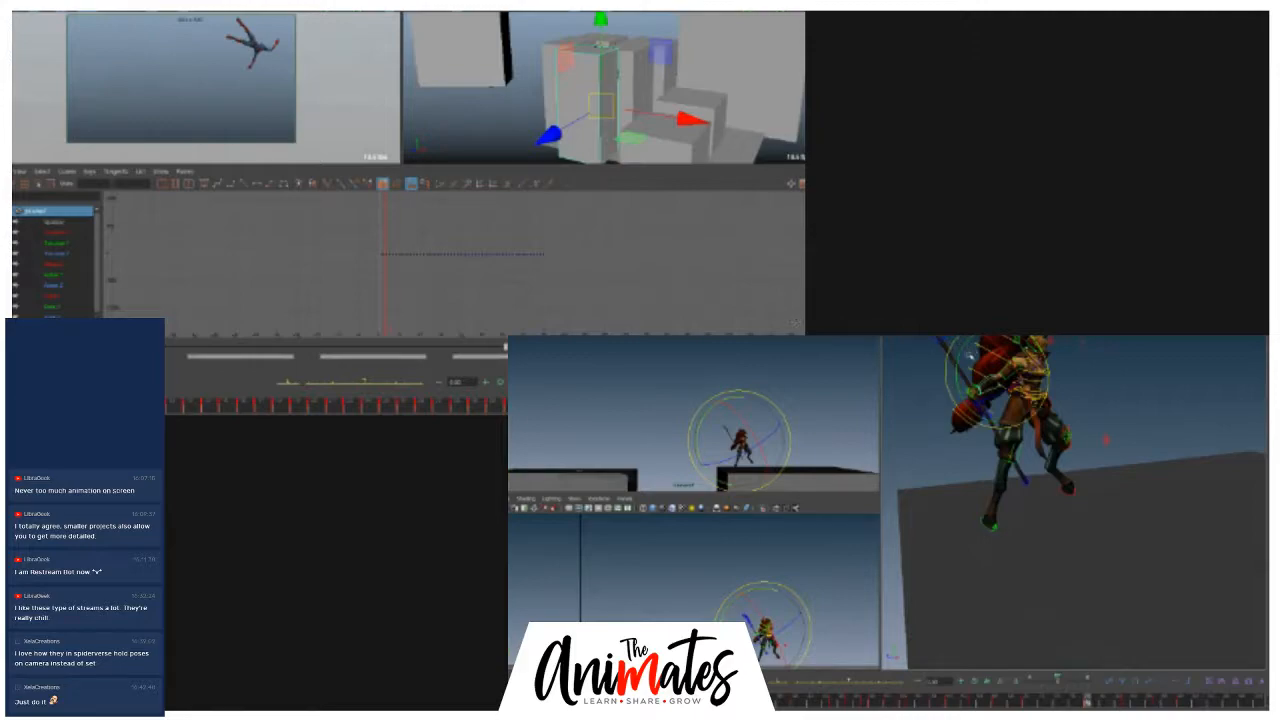
{"action": "left_click_drag", "start_coordinate": [959, 355], "coordinate": [971, 346]}
- Adjust the upper-body control slightly in the landing pose and return to the final standing pose
{"action": "left_click_drag", "start_coordinate": [1071, 449], "coordinate": [1103, 431], "text": "alt"}
{"action": "left_click", "coordinate": [1103, 368]}
{"action": "left_click", "coordinate": [1012, 368]}
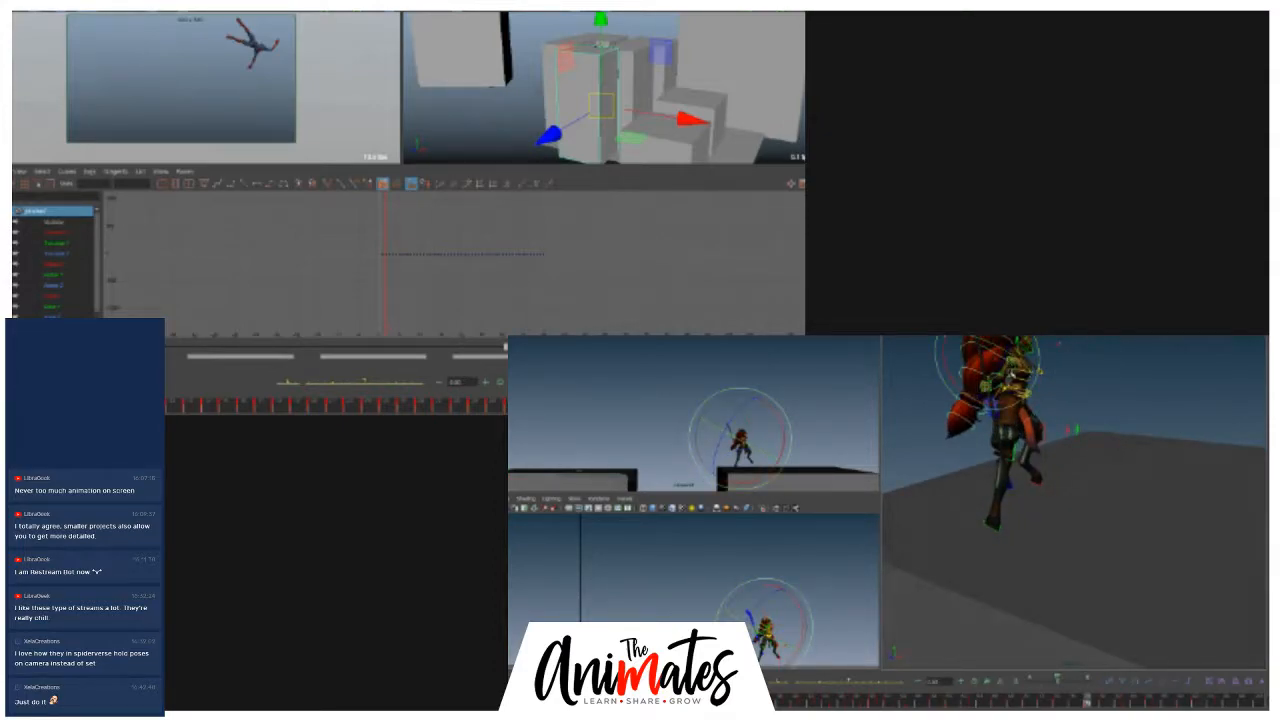
{"action": "left_click", "coordinate": [1105, 409]}
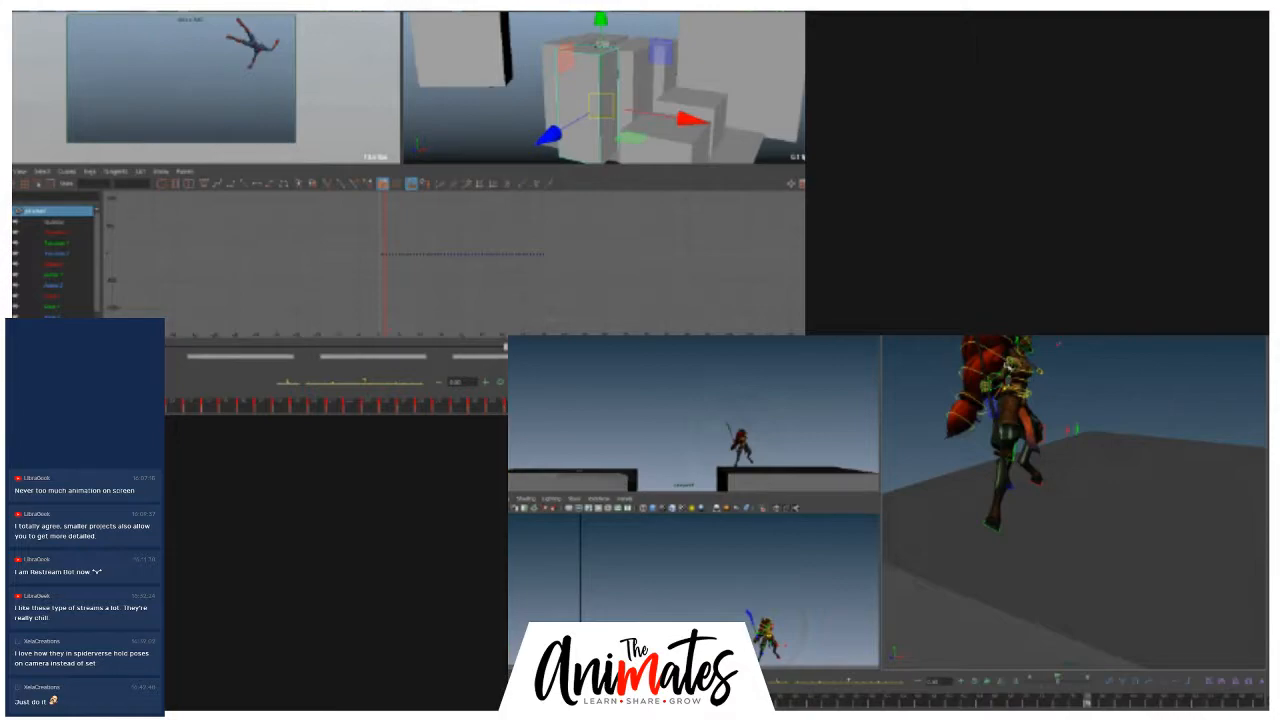
{"action": "left_click", "coordinate": [995, 400]}
{"action": "left_click_drag", "start_coordinate": [1119, 411], "coordinate": [1117, 408], "text": "alt"}
{"action": "right_click_drag", "start_coordinate": [1117, 408], "coordinate": [1200, 420], "text": "alt"}
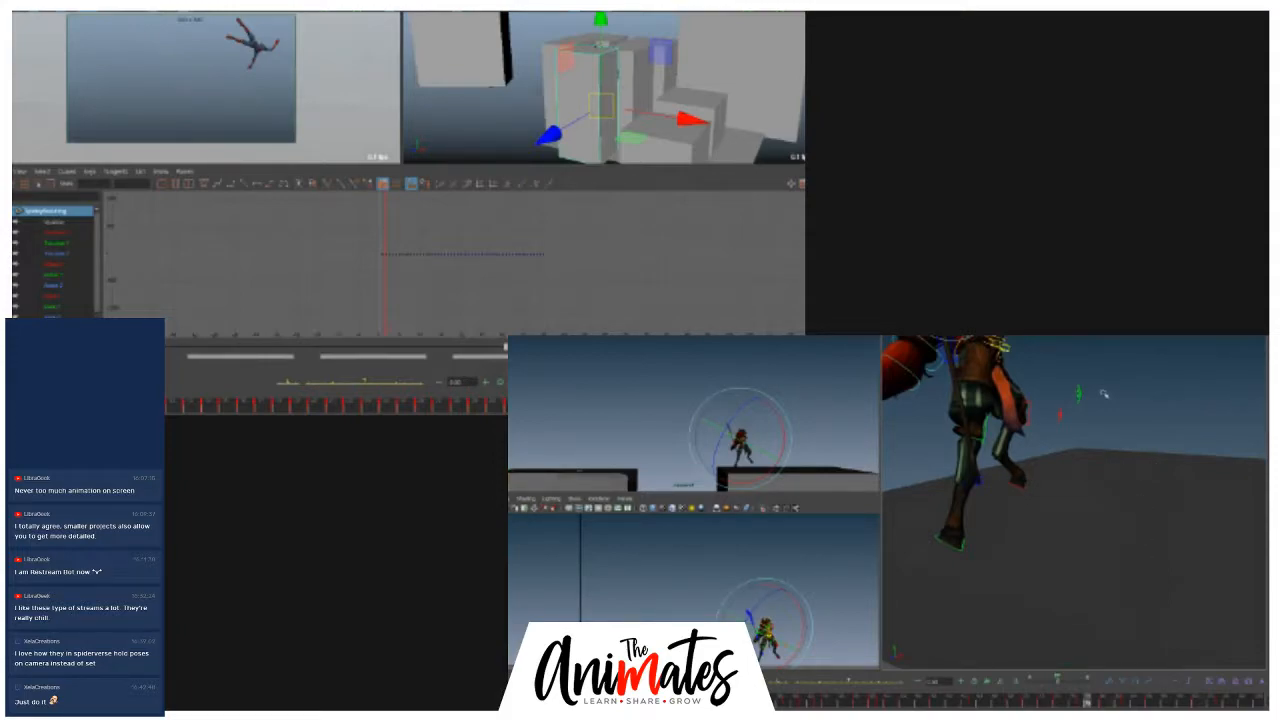
{"action": "left_click_drag", "start_coordinate": [1117, 397], "coordinate": [1126, 466], "text": "alt"}
{"action": "left_click", "coordinate": [1214, 400]}
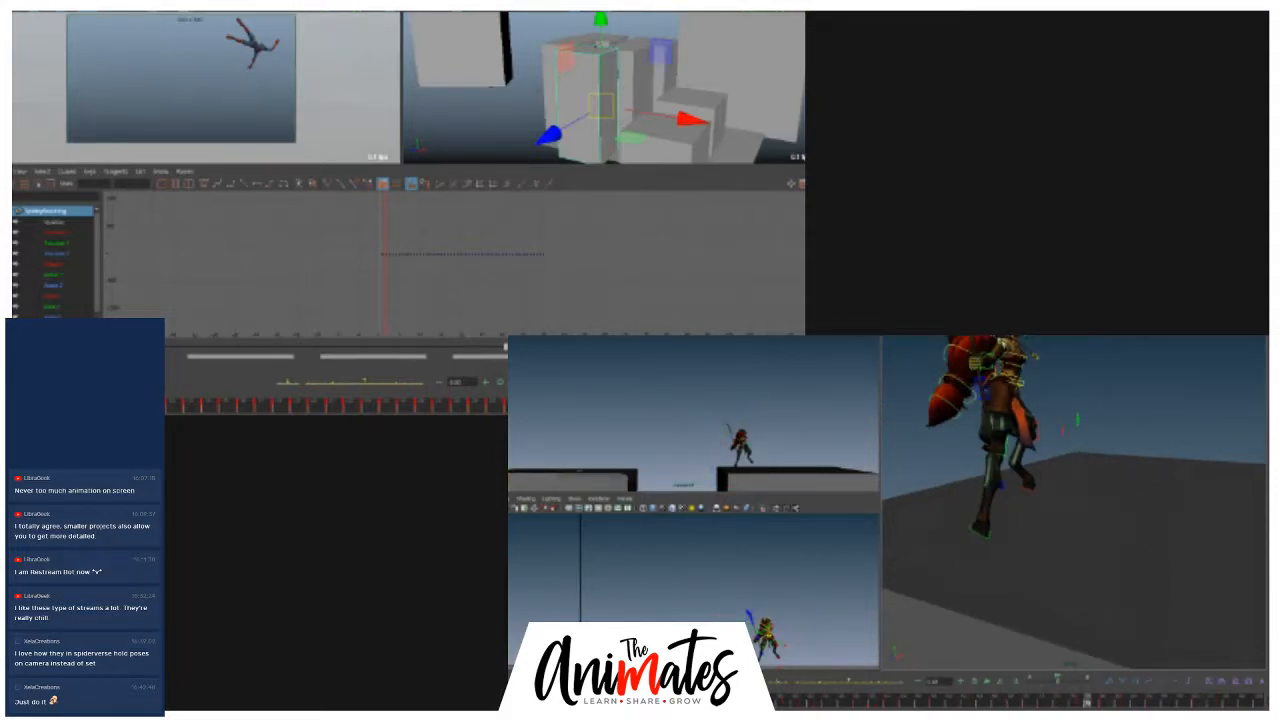
{"action": "left_click", "coordinate": [1005, 353]}
{"action": "left_click_drag", "start_coordinate": [1009, 355], "coordinate": [1018, 355]}
{"action": "mouse_move", "coordinate": [1092, 700]}
{"action": "left_mouse_down"}
{"action": "mouse_move", "coordinate": [996, 700]}
{"action": "mouse_move", "coordinate": [1262, 612]}
{"action": "mouse_move", "coordinate": [1227, 631]}
{"action": "left_mouse_up"}
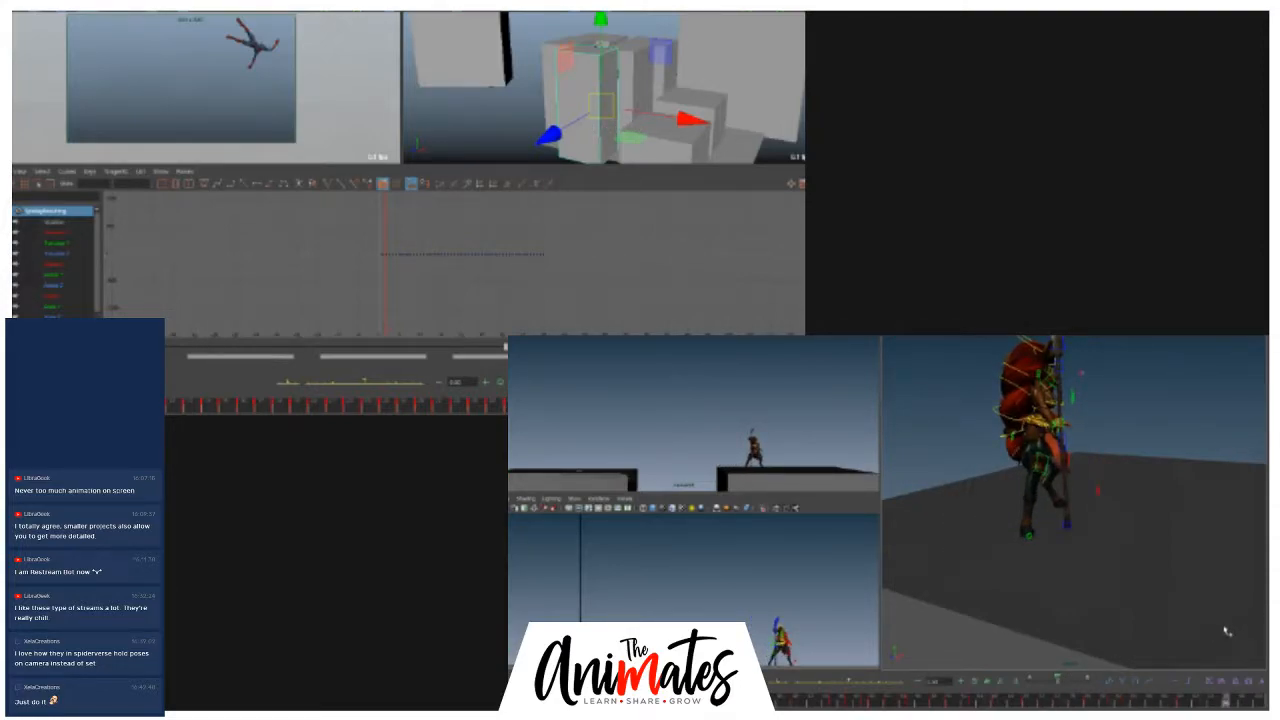
- Select all of the locator's keys in the Spider-Man scene's Graph Editor and adjust them together with the key slider
{"action": "left_click", "coordinate": [624, 109]}
{"action": "left_click_drag", "start_coordinate": [1114, 540], "coordinate": [1031, 545], "text": "alt"}
{"action": "key", "text": "f"}
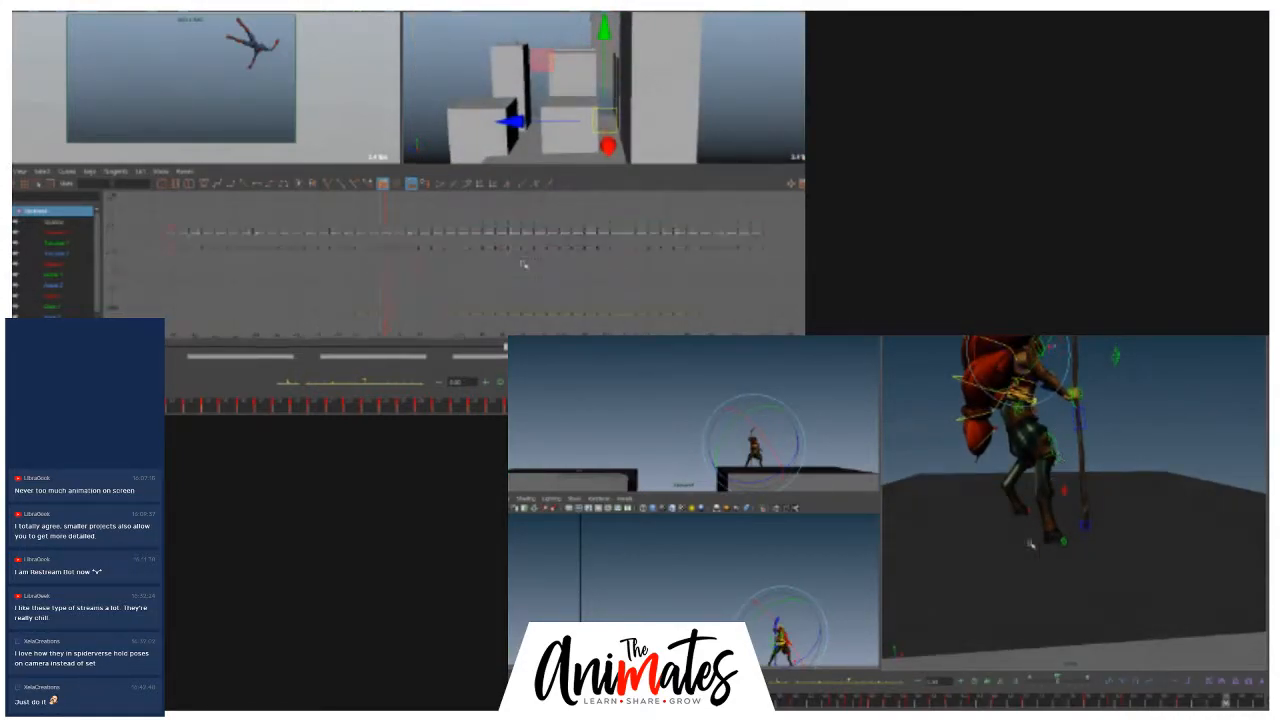
{"action": "scroll", "coordinate": [540, 237], "scroll_direction": "down", "scroll_amount": 5}
{"action": "scroll", "coordinate": [1094, 523], "scroll_direction": "down", "scroll_amount": 8}
{"action": "left_click_drag", "start_coordinate": [507, 275], "coordinate": [367, 254]}
{"action": "right_click_drag", "start_coordinate": [1114, 492], "coordinate": [1126, 440], "text": "alt"}
{"action": "left_click_drag", "start_coordinate": [367, 254], "coordinate": [362, 248]}
{"action": "right_click_drag", "start_coordinate": [1126, 440], "coordinate": [1268, 463], "text": "alt"}
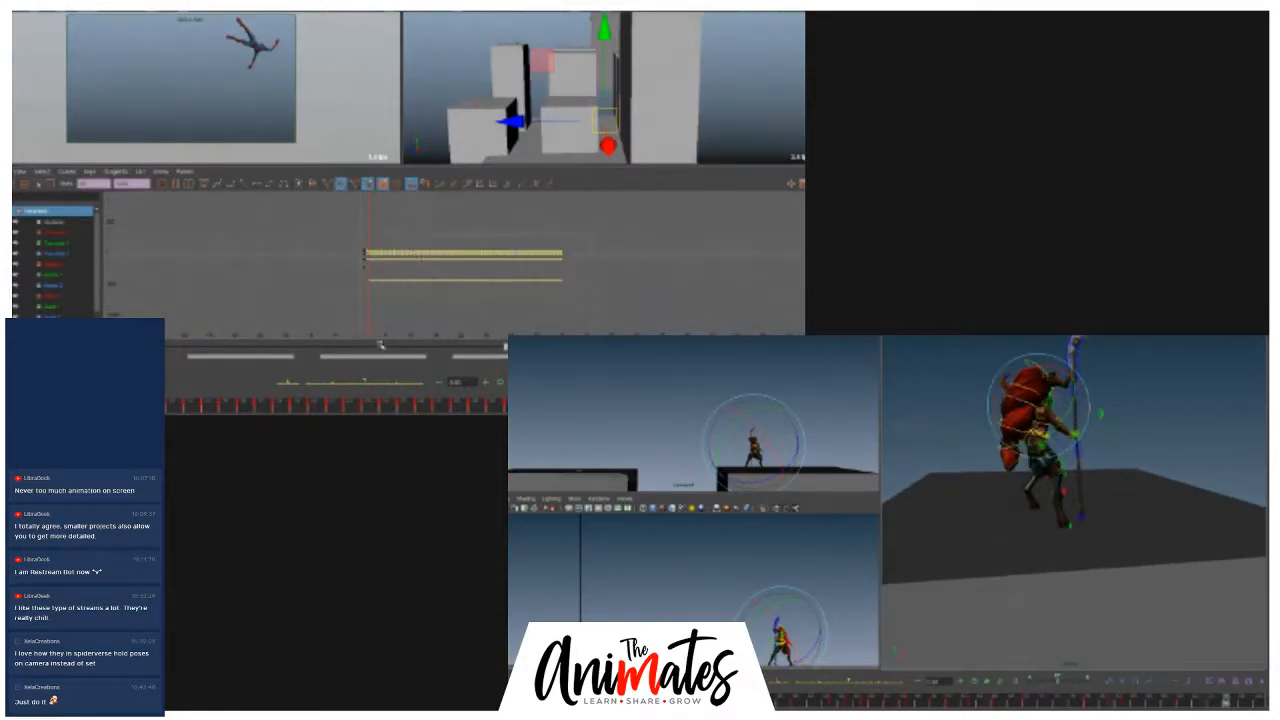
{"action": "left_click", "coordinate": [332, 383]}
{"action": "middle_click_drag", "start_coordinate": [1206, 451], "coordinate": [1197, 555], "text": "alt"}
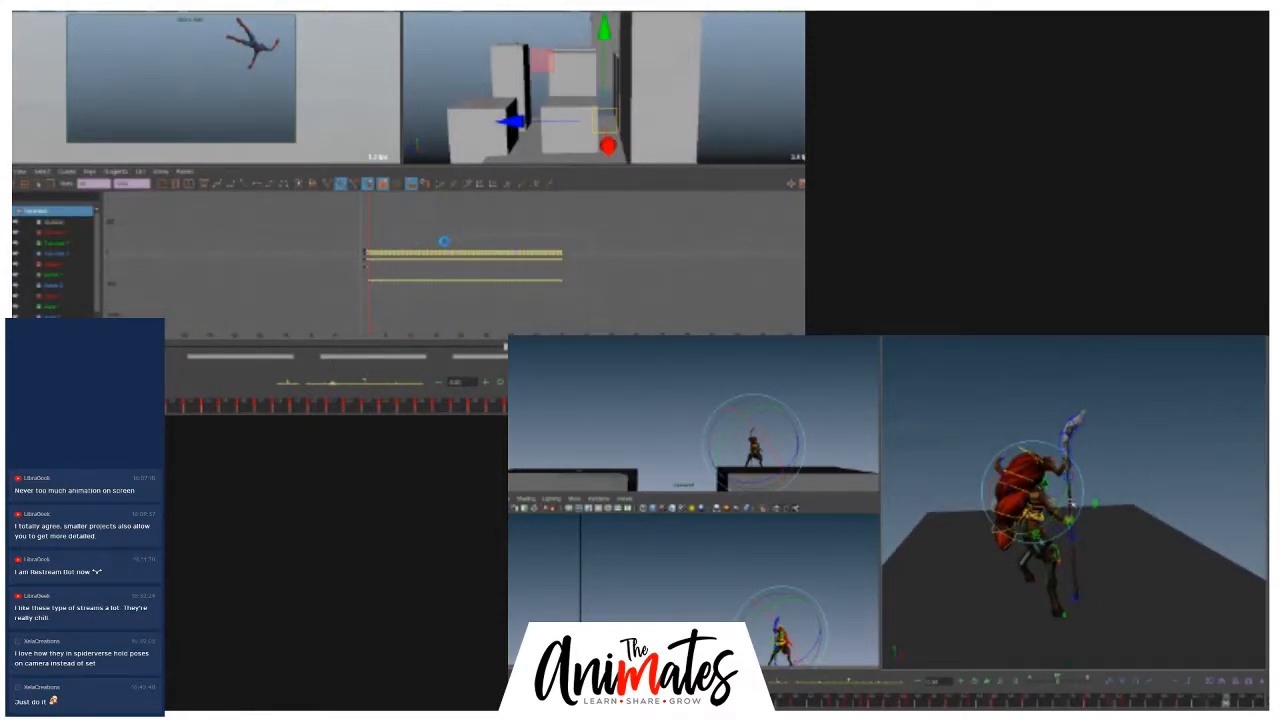
{"action": "left_click_drag", "start_coordinate": [1071, 503], "coordinate": [1080, 490], "text": "alt"}
{"action": "right_click_drag", "start_coordinate": [1080, 490], "coordinate": [1121, 516], "text": "alt"}
{"action": "left_click", "coordinate": [491, 214]}
- Lower the staff character's torso control slightly in the final standing pose and check it from several angles
{"action": "left_click", "coordinate": [1172, 495]}
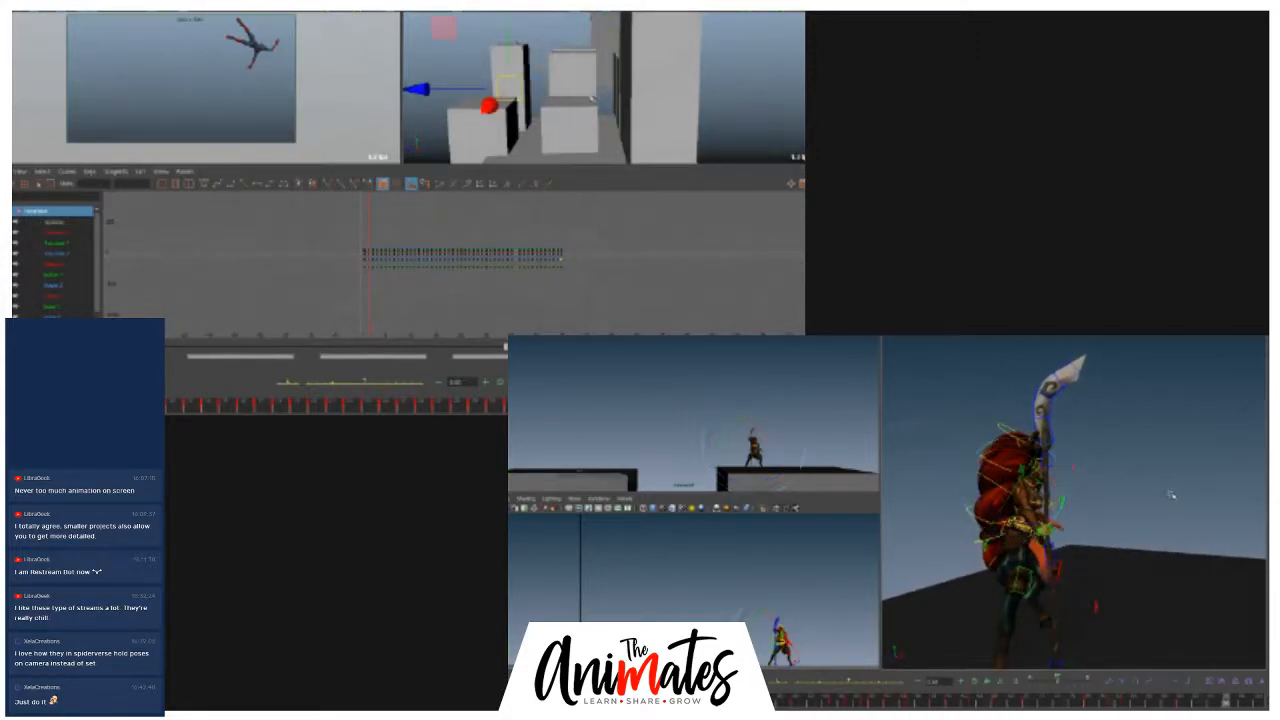
{"action": "left_click", "coordinate": [1029, 490]}
{"action": "key", "text": "w"}
{"action": "key", "text": "Delete"}
{"action": "left_click_drag", "start_coordinate": [1028, 490], "coordinate": [1030, 497]}
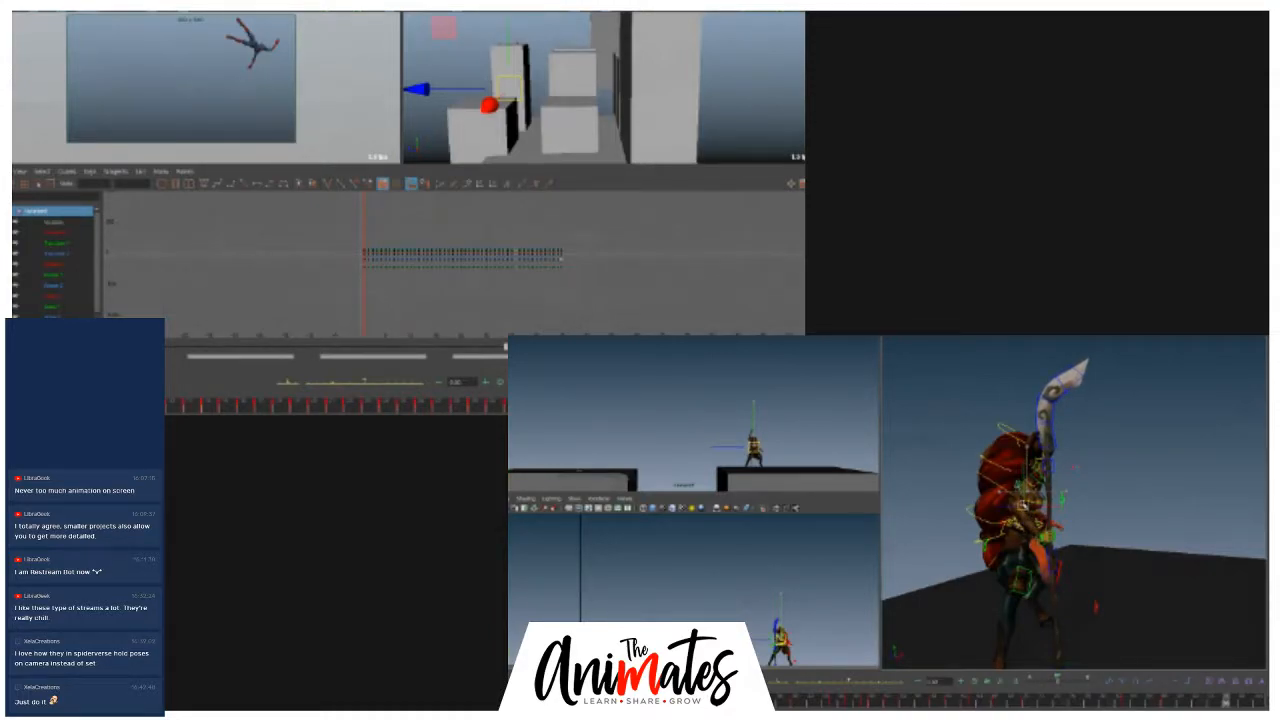
{"action": "key", "text": "e"}
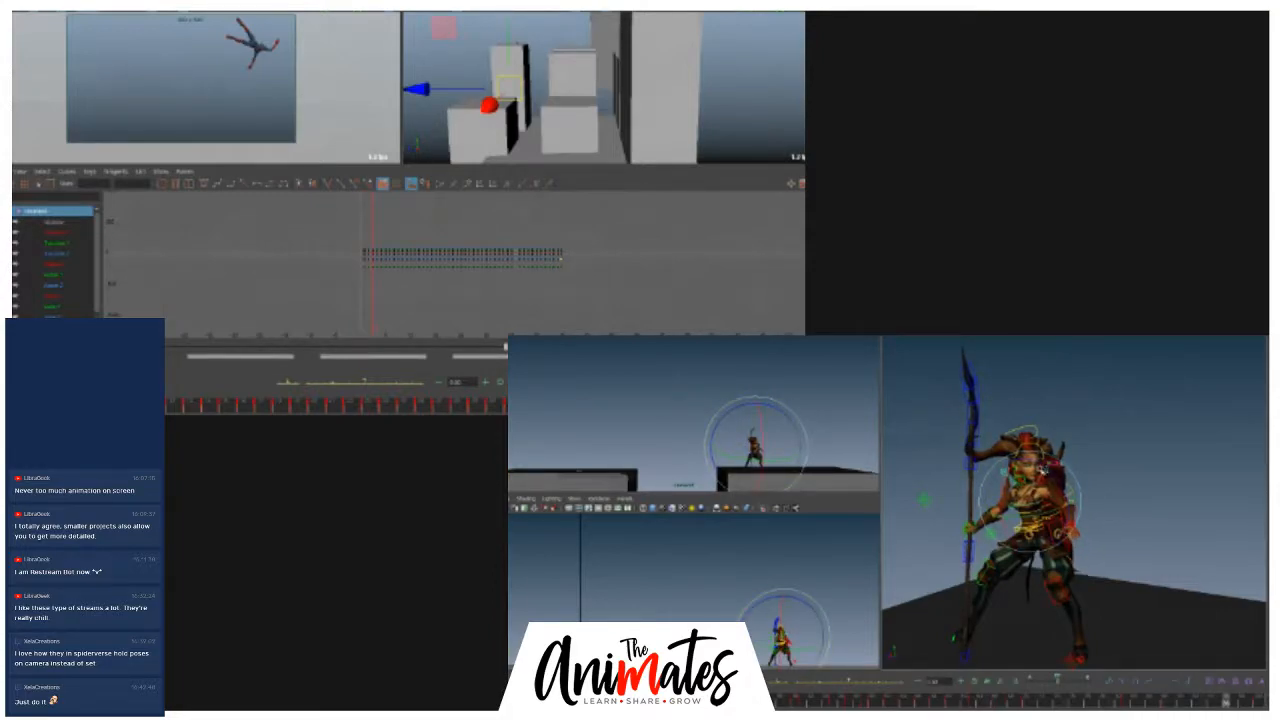
{"action": "left_click_drag", "start_coordinate": [1043, 469], "coordinate": [1123, 523], "text": "alt"}
{"action": "left_click", "coordinate": [1112, 476]}
{"action": "right_click_drag", "start_coordinate": [1109, 472], "coordinate": [1179, 476], "text": "alt"}
{"action": "left_click_drag", "start_coordinate": [1179, 476], "coordinate": [1082, 478], "text": "alt"}
{"action": "left_click", "coordinate": [984, 480]}
{"action": "left_click_drag", "start_coordinate": [984, 476], "coordinate": [1053, 468], "text": "alt"}
- Delete the locator's keys that follow the first key in the Spider-Man scene's Graph Editor
{"action": "left_click_drag", "start_coordinate": [589, 291], "coordinate": [366, 246]}
{"action": "key", "text": "w"}
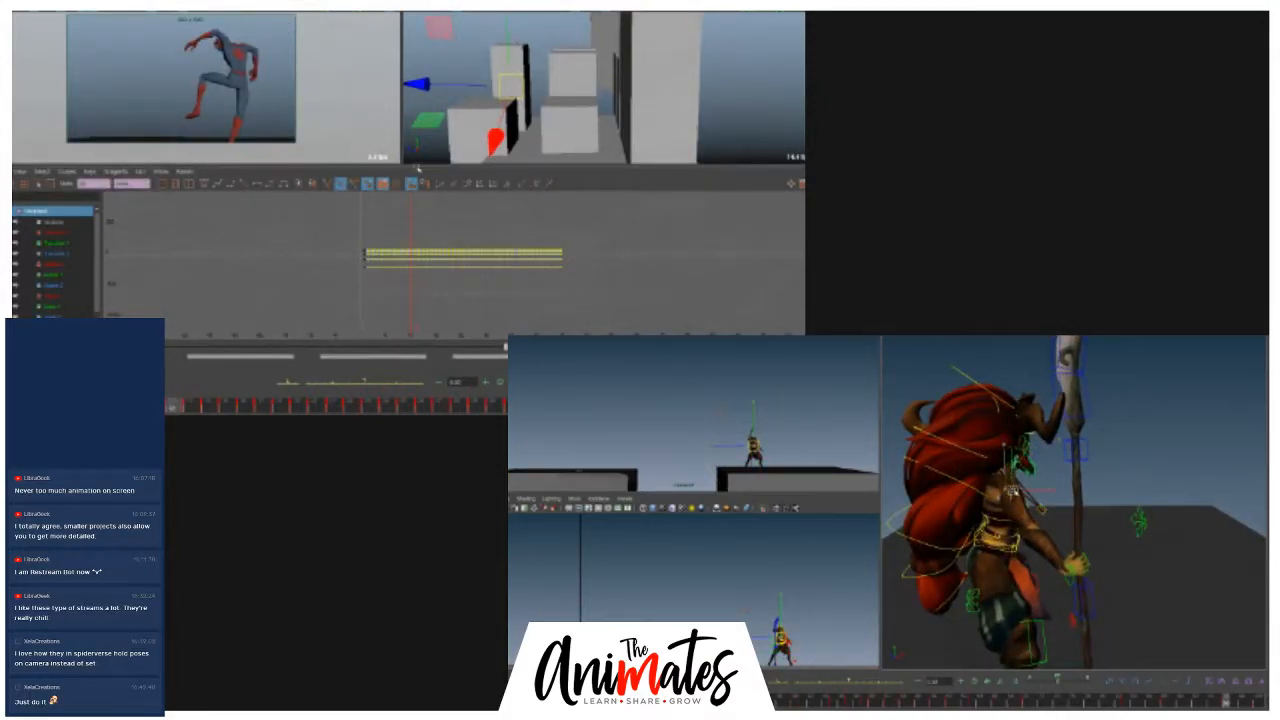
{"action": "key", "text": "Delete"}
- Examine the staff character's jump, landing and settling poses across the timeline, up close and in the enlarged camera views
{"action": "key", "text": "comma"}
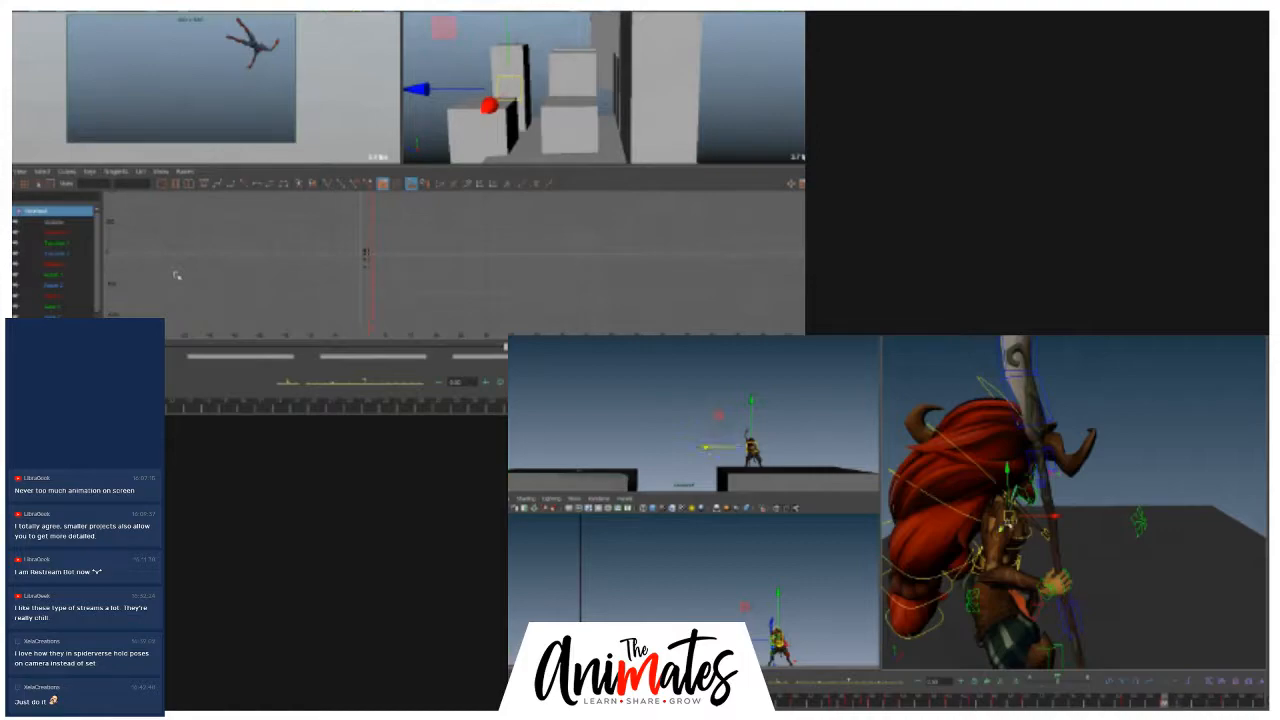
{"action": "mouse_move", "coordinate": [1100, 527]}
{"action": "left_mouse_down", "text": "alt"}
{"action": "mouse_move", "coordinate": [989, 523]}
{"action": "mouse_move", "coordinate": [996, 498]}
{"action": "mouse_move", "coordinate": [1009, 523]}
{"action": "left_mouse_up", "text": "alt"}
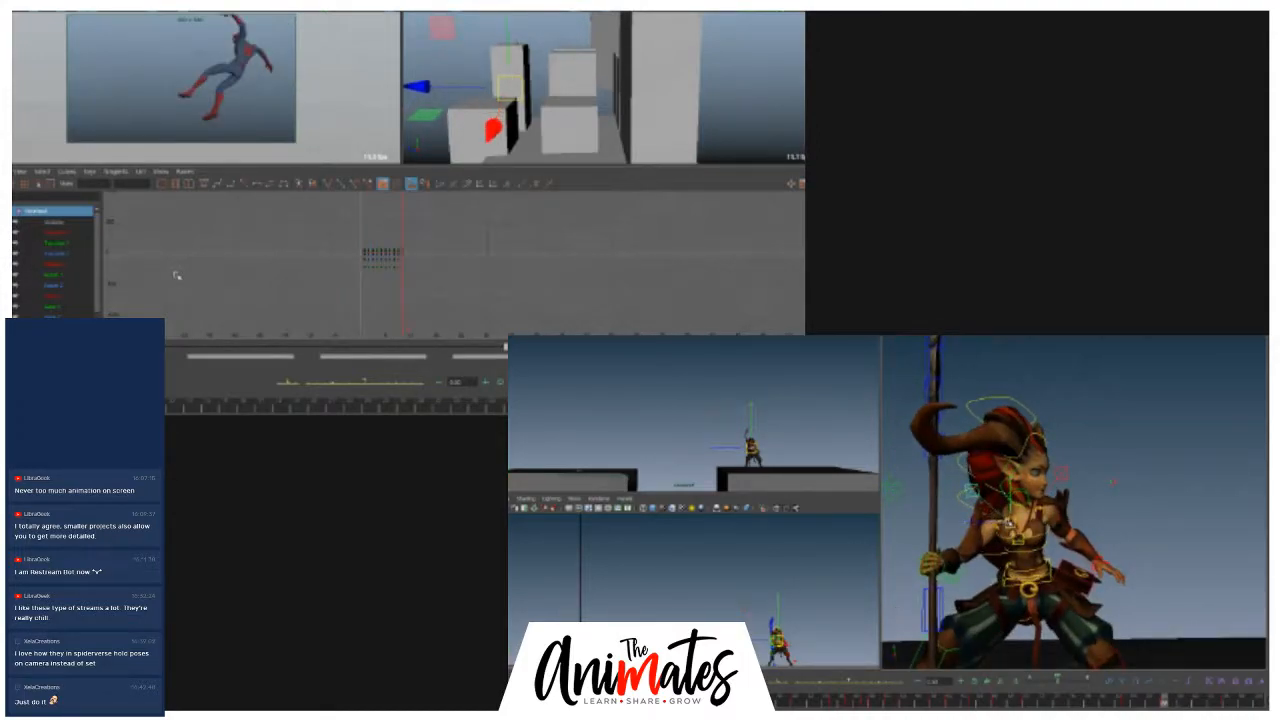
{"action": "mouse_move", "coordinate": [1168, 701]}
{"action": "left_mouse_down"}
{"action": "mouse_move", "coordinate": [1251, 671]}
{"action": "mouse_move", "coordinate": [917, 654]}
{"action": "mouse_move", "coordinate": [1227, 632]}
{"action": "left_mouse_up"}
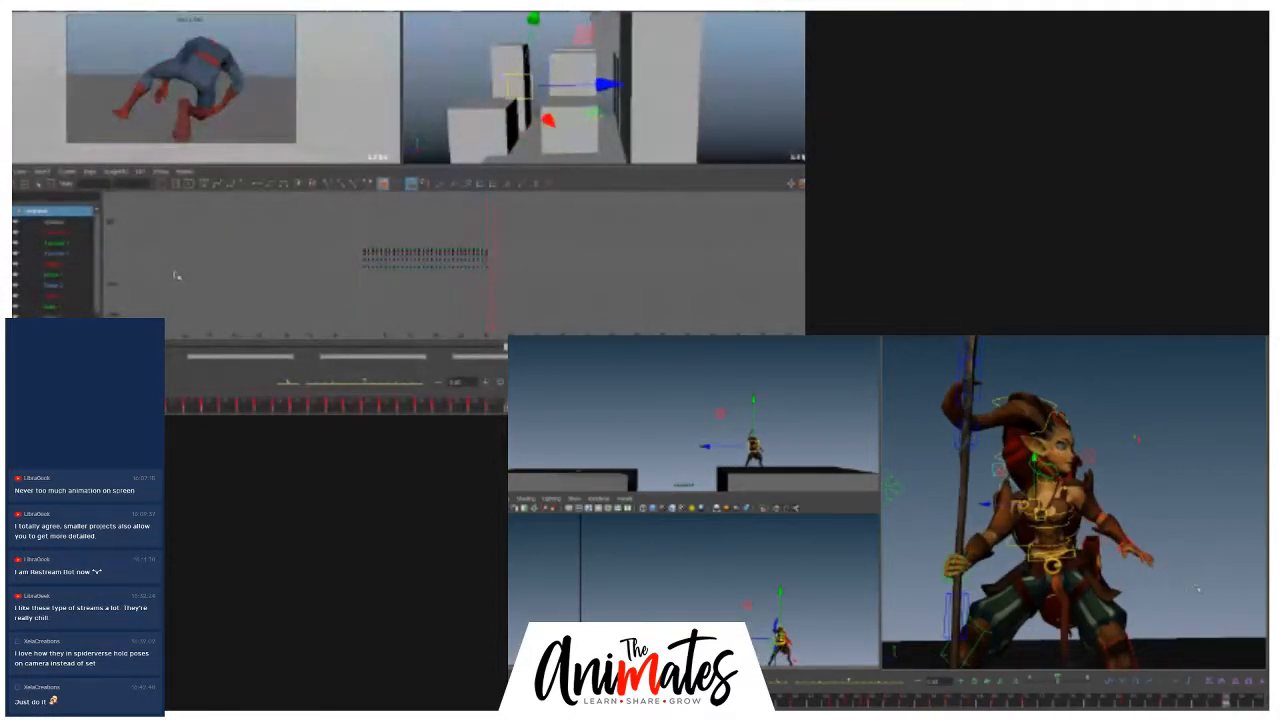
{"action": "left_click_drag", "start_coordinate": [1197, 589], "coordinate": [1053, 451], "text": "alt"}
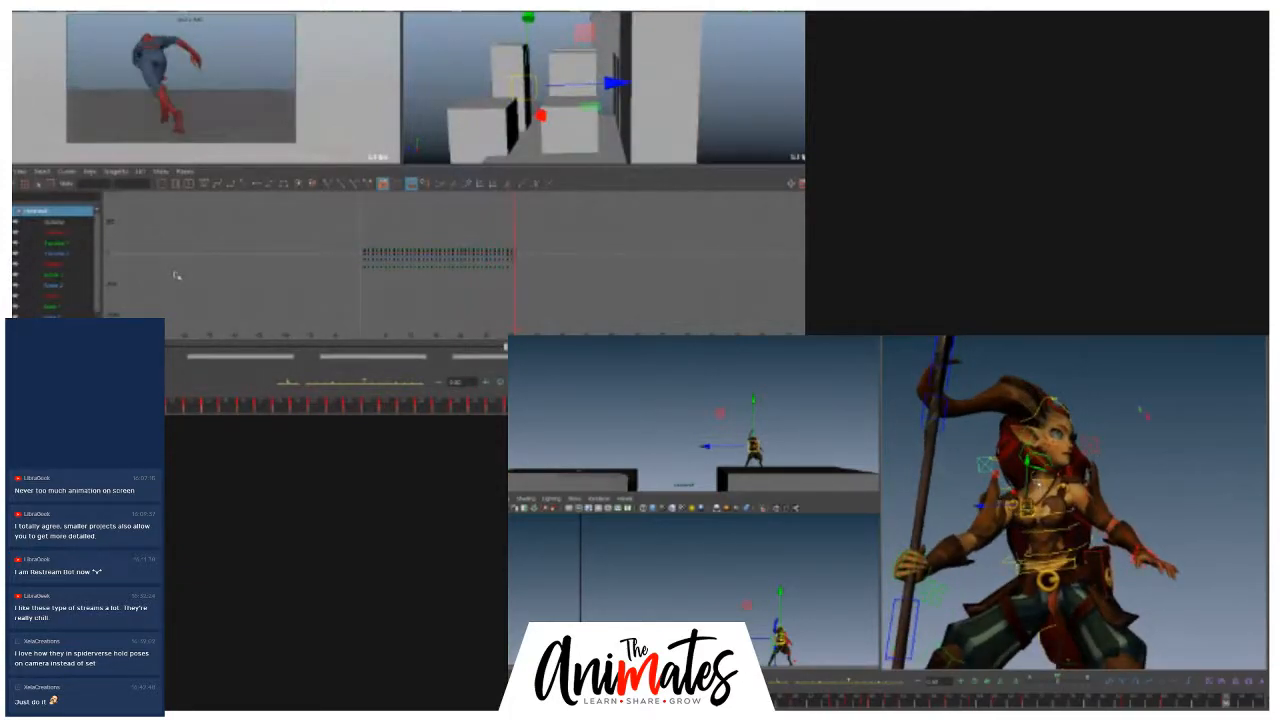
{"action": "key", "text": "e"}
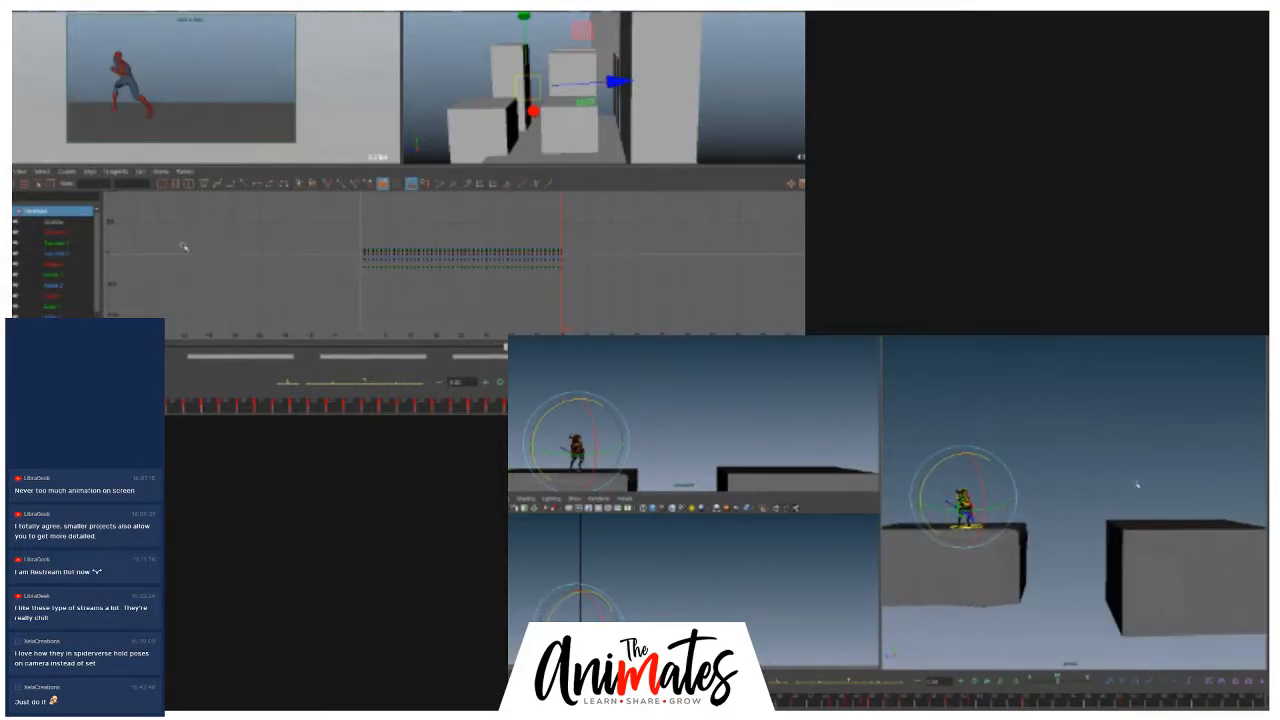
{"action": "key", "text": "space"}
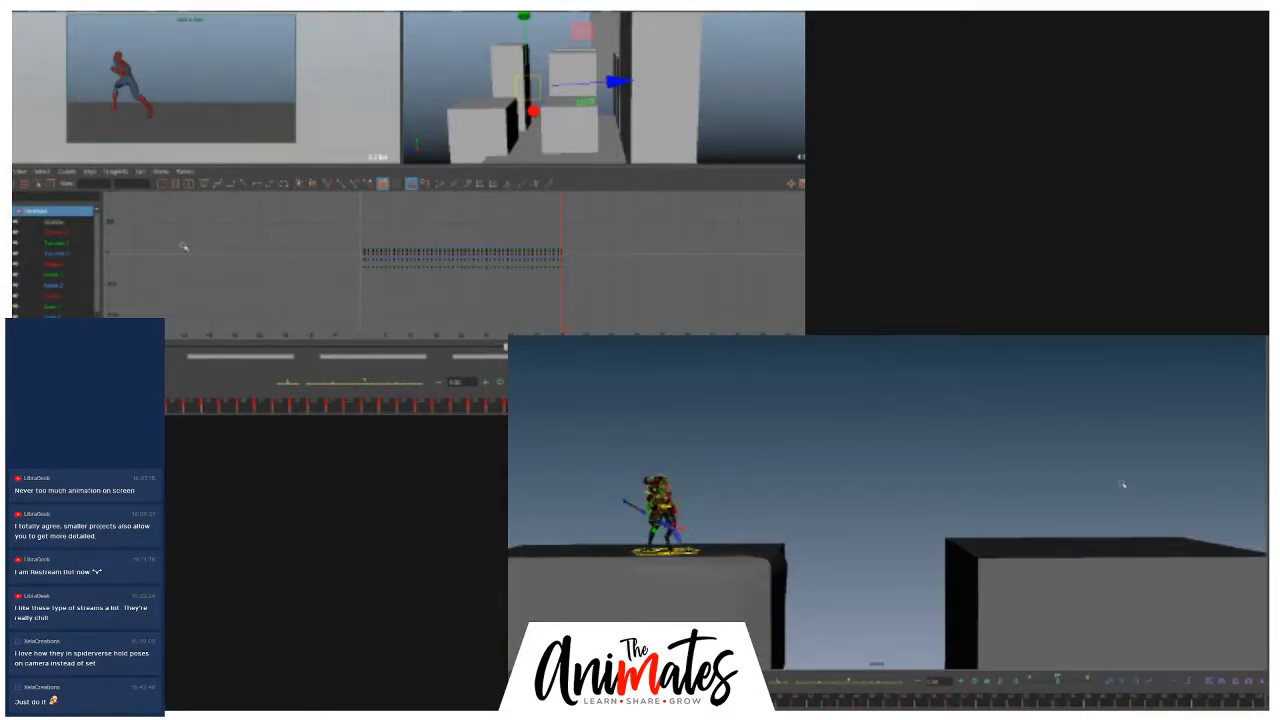
{"action": "key", "text": "space"}
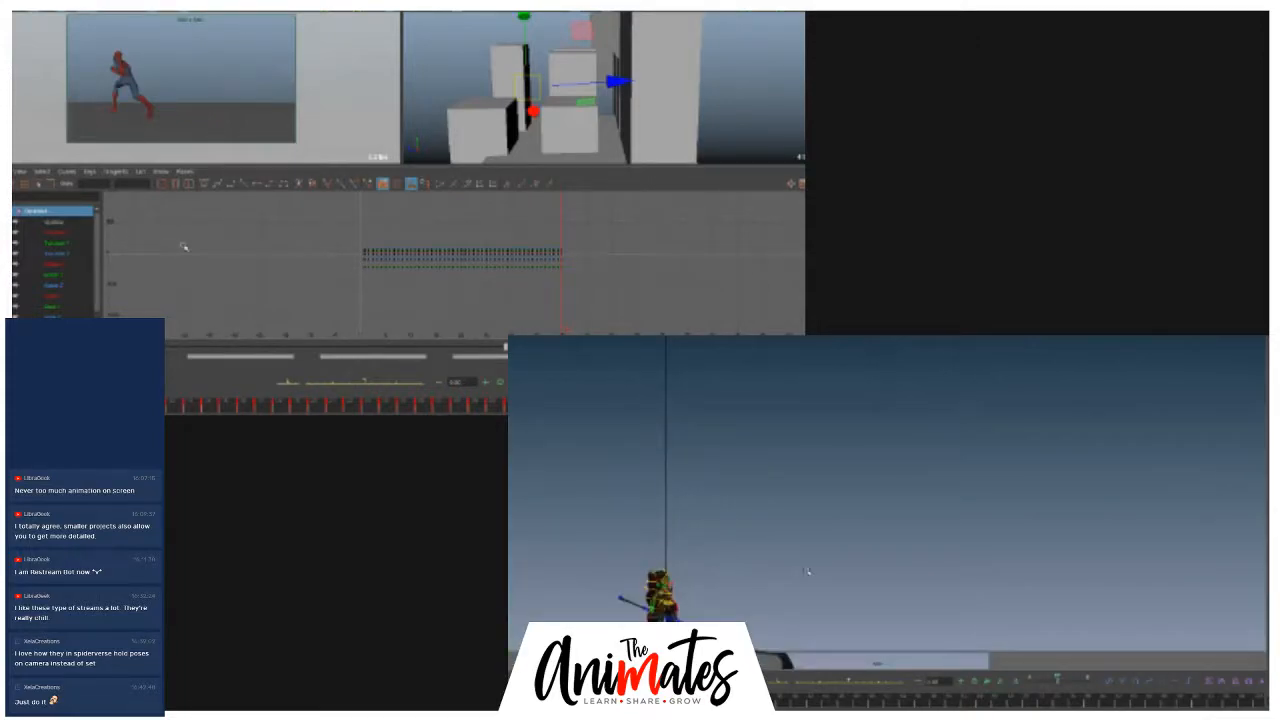
{"action": "key", "text": "space"}
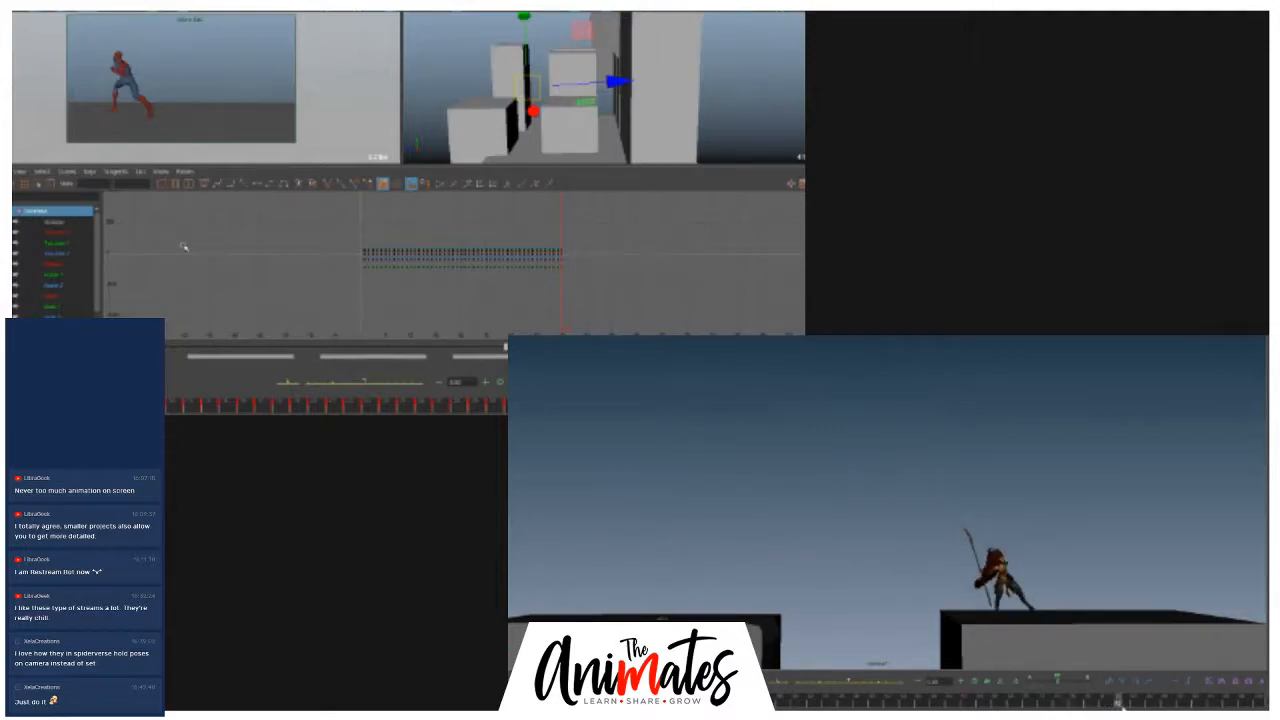
{"action": "mouse_move", "coordinate": [1178, 705]}
{"action": "left_mouse_down"}
{"action": "mouse_move", "coordinate": [1153, 702]}
{"action": "mouse_move", "coordinate": [1192, 699]}
{"action": "left_mouse_up"}
{"action": "key", "text": "space"}
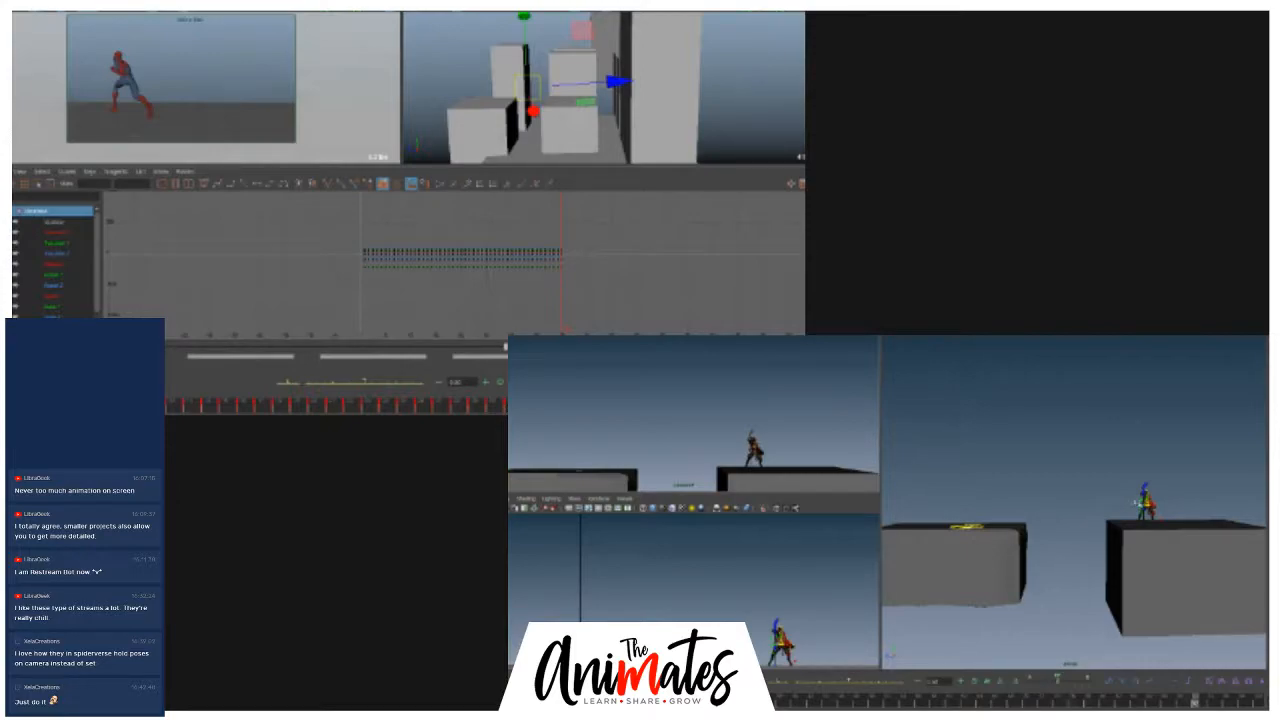
- Raise the staff-hand control at the key just before the final standing pose
{"action": "left_click", "coordinate": [1147, 503]}
{"action": "key", "text": "f"}
{"action": "left_click_drag", "start_coordinate": [1054, 521], "coordinate": [703, 536], "text": "alt"}
{"action": "left_click_drag", "start_coordinate": [918, 558], "coordinate": [1138, 586], "text": "alt"}
{"action": "left_click_drag", "start_coordinate": [1146, 479], "coordinate": [872, 584], "text": "alt"}
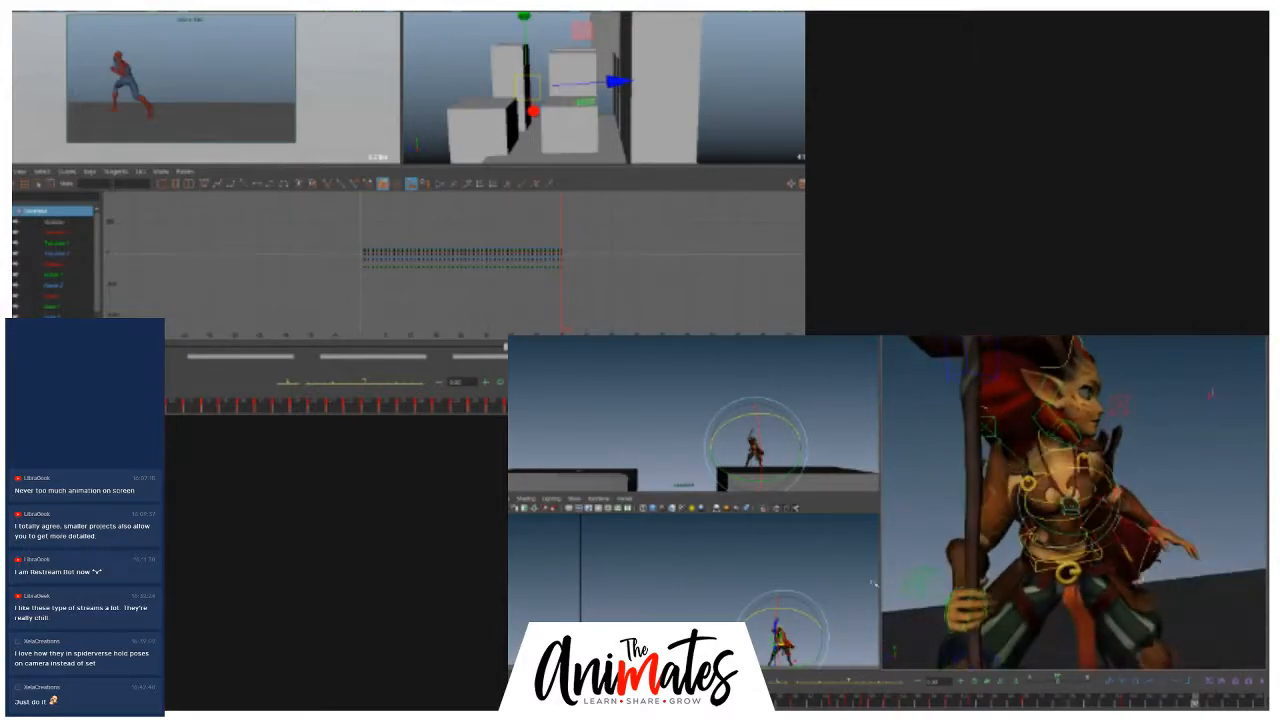
{"action": "left_click", "coordinate": [914, 577]}
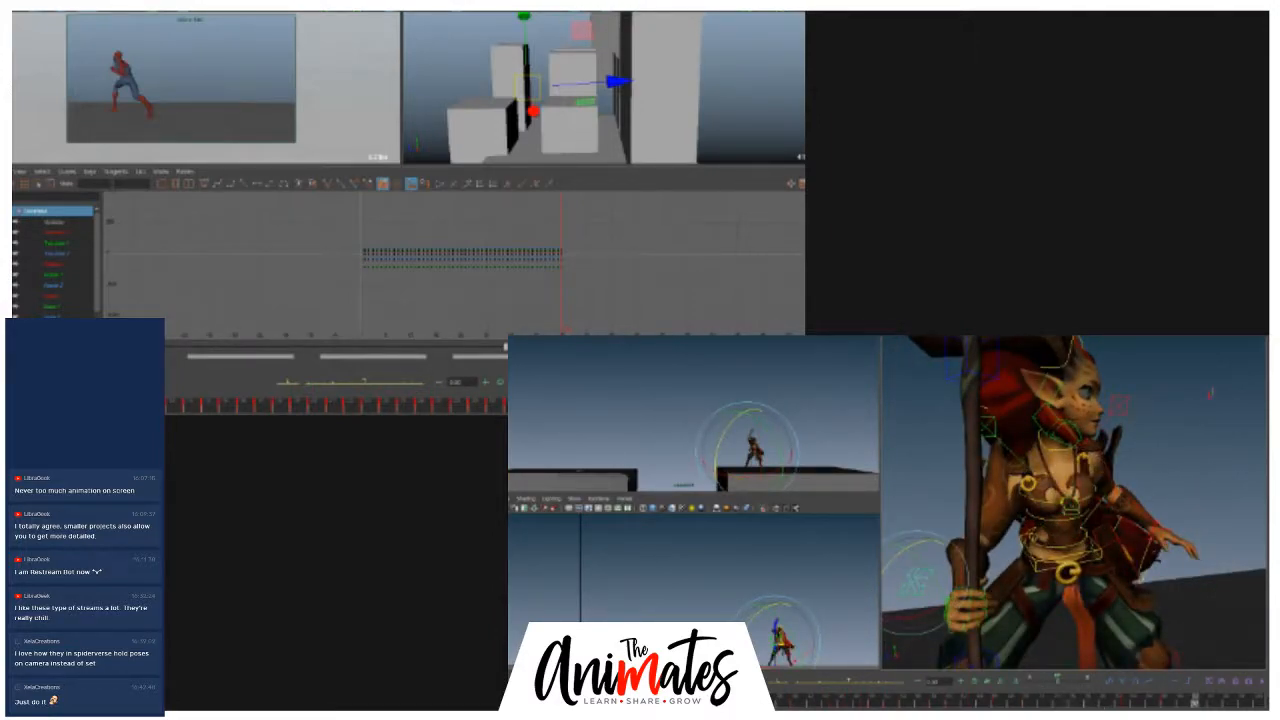
{"action": "left_click_drag", "start_coordinate": [1183, 703], "coordinate": [1163, 700]}
{"action": "left_click_drag", "start_coordinate": [1186, 444], "coordinate": [1244, 554], "text": "alt"}
{"action": "key", "text": "w"}
{"action": "mouse_move", "coordinate": [1035, 571]}
{"action": "left_mouse_down"}
{"action": "mouse_move", "coordinate": [1042, 540]}
{"action": "mouse_move", "coordinate": [940, 561]}
{"action": "mouse_move", "coordinate": [1041, 547]}
{"action": "left_mouse_up"}
- Rotate the staff-hand control at this key and check the arm and staff from several angles
{"action": "key", "text": "e"}
{"action": "mouse_move", "coordinate": [1124, 543]}
{"action": "left_mouse_down"}
{"action": "mouse_move", "coordinate": [1148, 544]}
{"action": "mouse_move", "coordinate": [1145, 531]}
{"action": "left_mouse_up"}
{"action": "left_click_drag", "start_coordinate": [1203, 617], "coordinate": [1212, 614], "text": "alt"}
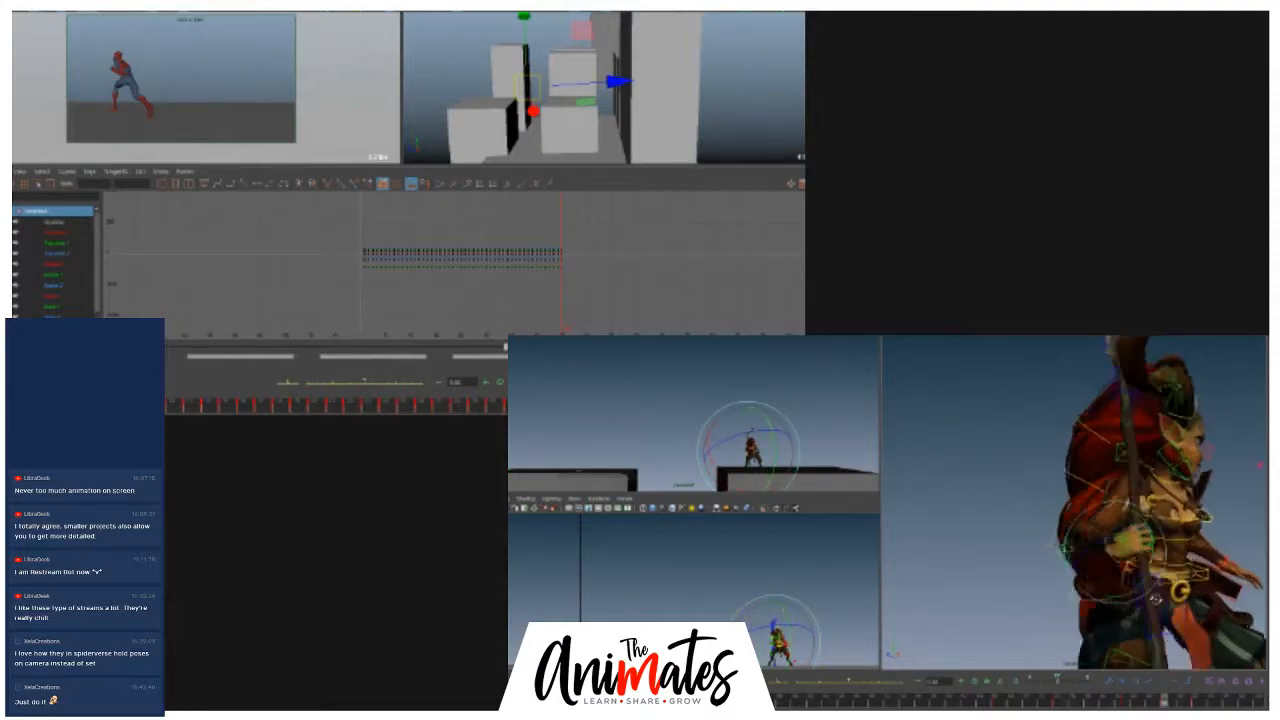
{"action": "right_click_drag", "start_coordinate": [1212, 614], "coordinate": [1143, 595], "text": "alt"}
{"action": "mouse_move", "coordinate": [1143, 595]}
{"action": "left_mouse_down", "text": "alt"}
{"action": "mouse_move", "coordinate": [1122, 604]}
{"action": "mouse_move", "coordinate": [1135, 610]}
{"action": "left_mouse_up", "text": "alt"}
{"action": "right_click_drag", "start_coordinate": [1135, 610], "coordinate": [1145, 616], "text": "alt"}
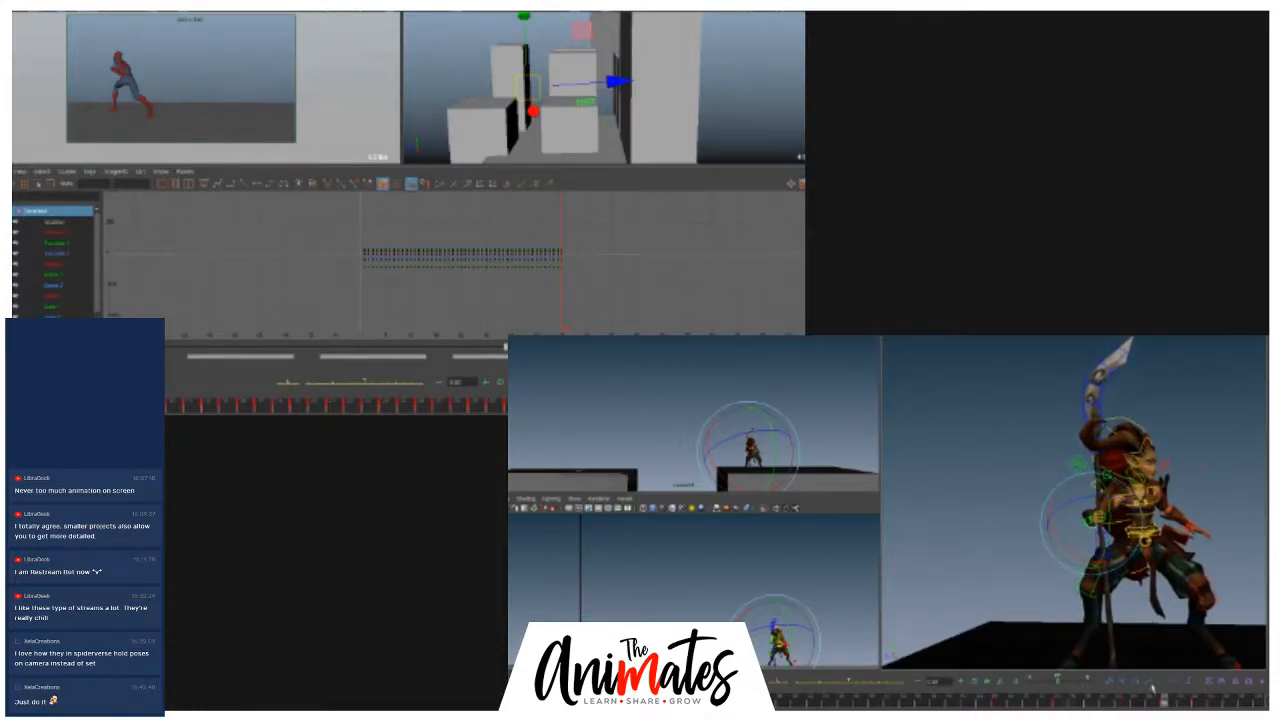
{"action": "mouse_move", "coordinate": [1164, 700]}
{"action": "left_mouse_down"}
{"action": "mouse_move", "coordinate": [1196, 700]}
{"action": "mouse_move", "coordinate": [1163, 703]}
{"action": "left_mouse_up"}
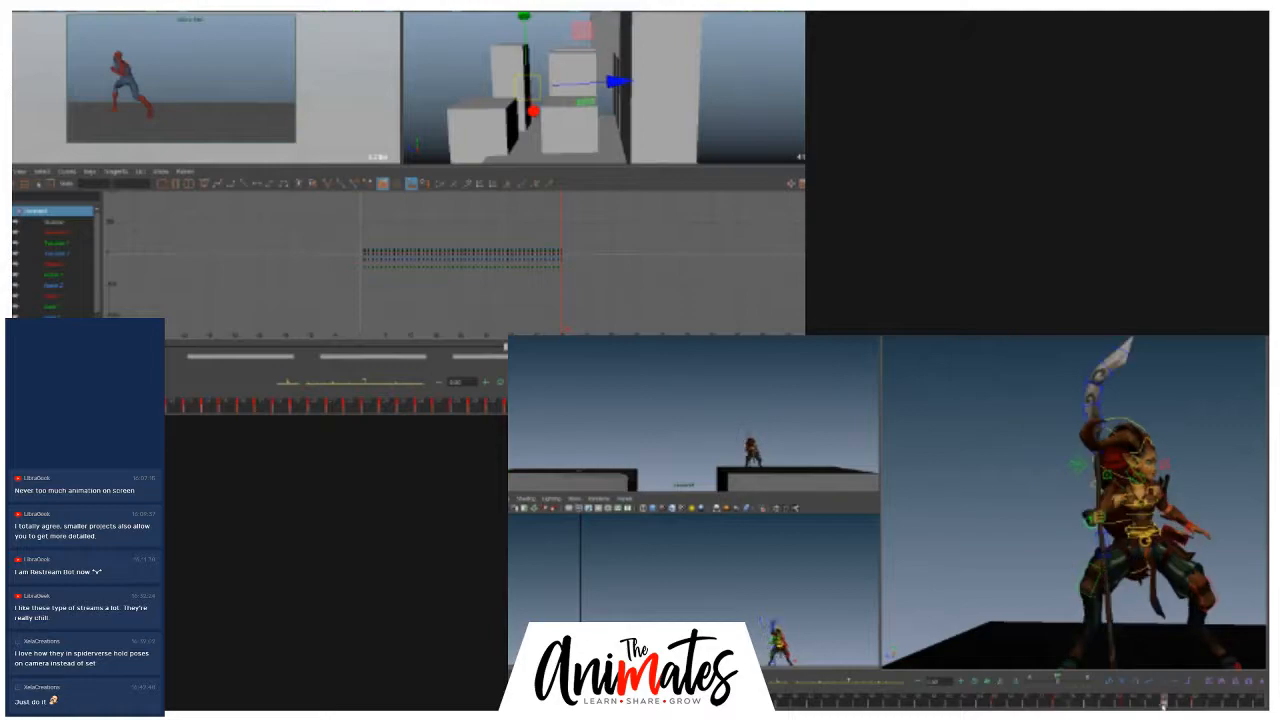
- Reposition the staff-hand control at the key just before the final standing pose
{"action": "left_click_drag", "start_coordinate": [1087, 507], "coordinate": [1196, 523]}
{"action": "key", "text": "w"}
{"action": "left_click_drag", "start_coordinate": [1092, 521], "coordinate": [1112, 523]}
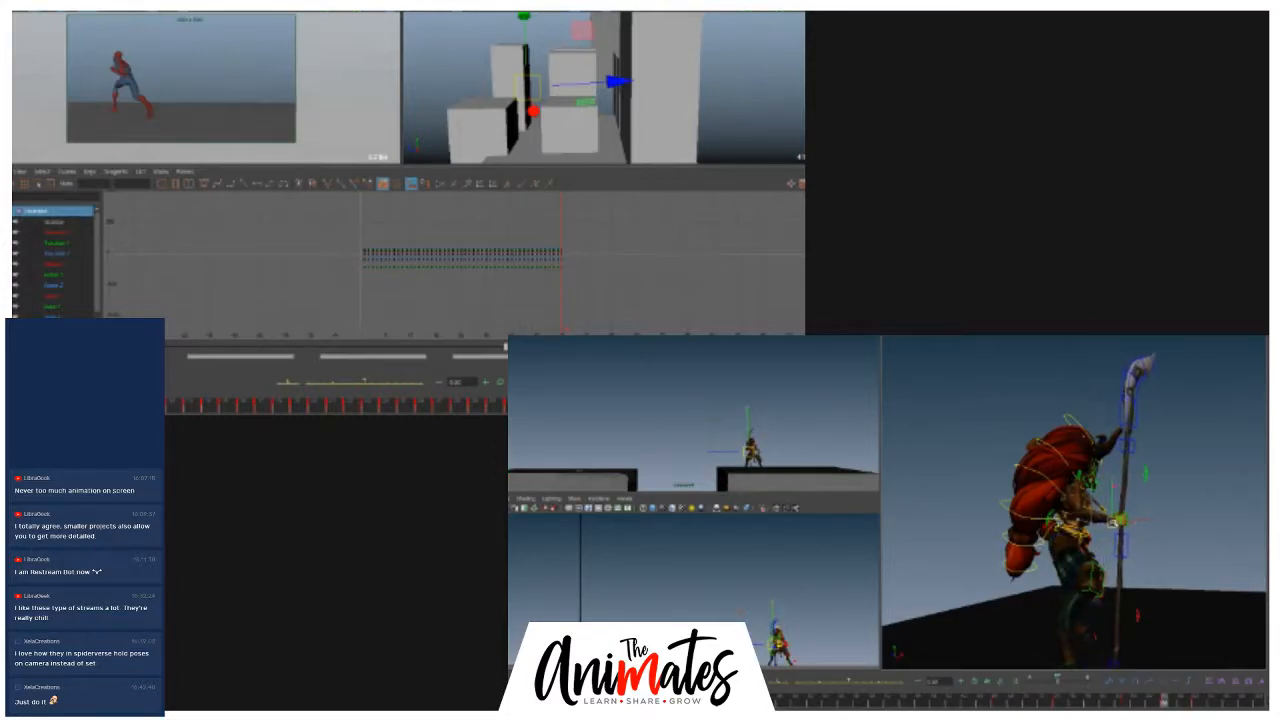
- Rotate the staff arm and hand controls at the preceding wide-stance key to adjust the staff's angle
{"action": "left_click_drag", "start_coordinate": [1148, 693], "coordinate": [1135, 695]}
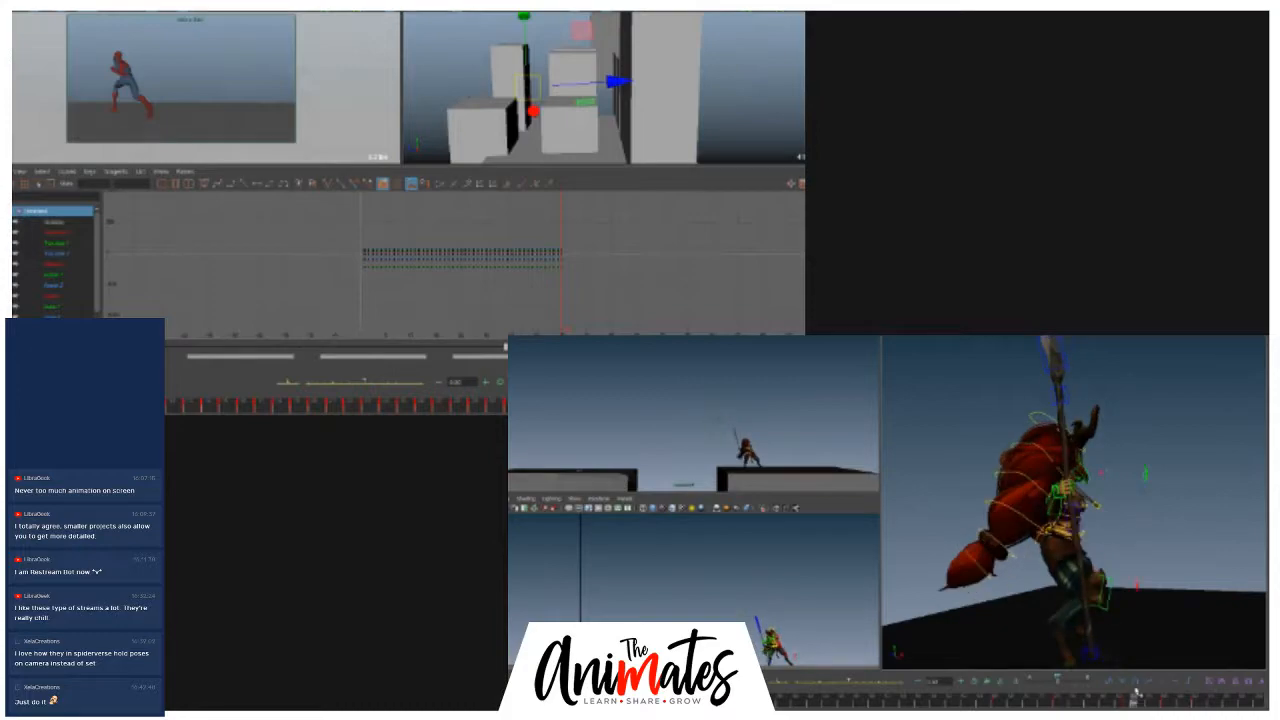
{"action": "left_click_drag", "start_coordinate": [1068, 484], "coordinate": [1014, 484], "text": "alt"}
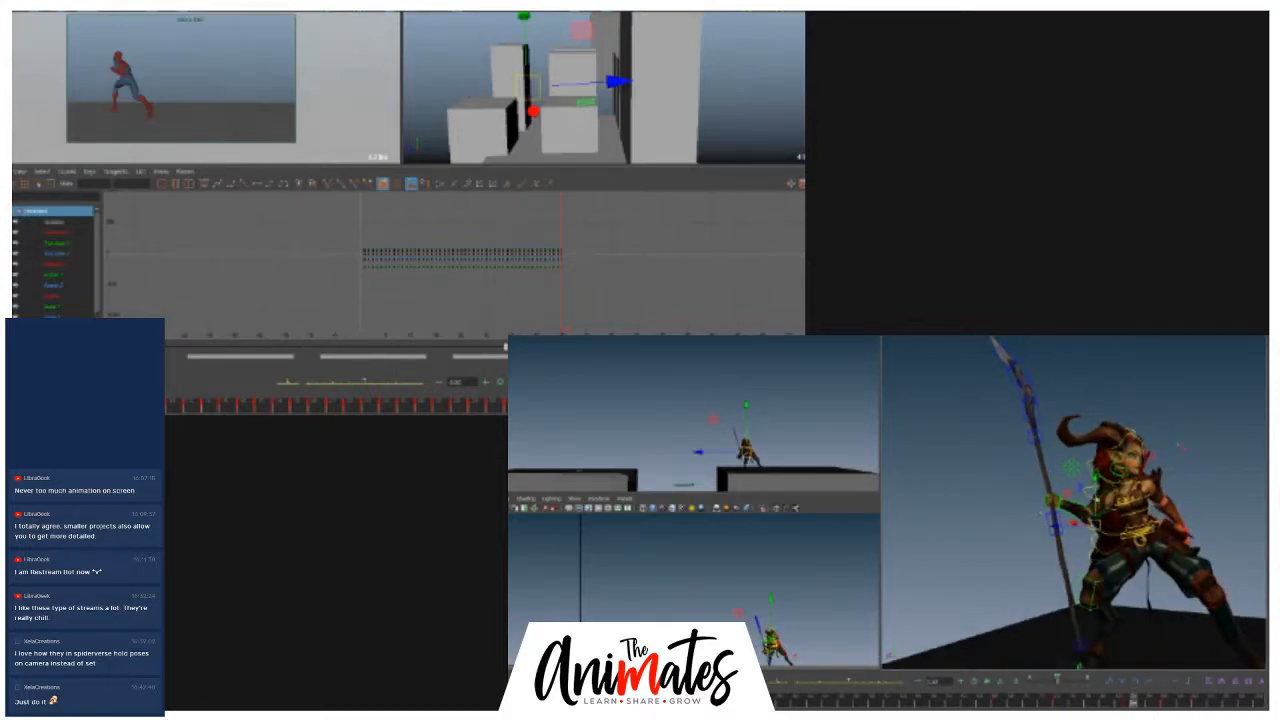
{"action": "key", "text": "e"}
{"action": "left_click_drag", "start_coordinate": [1095, 448], "coordinate": [1089, 503]}
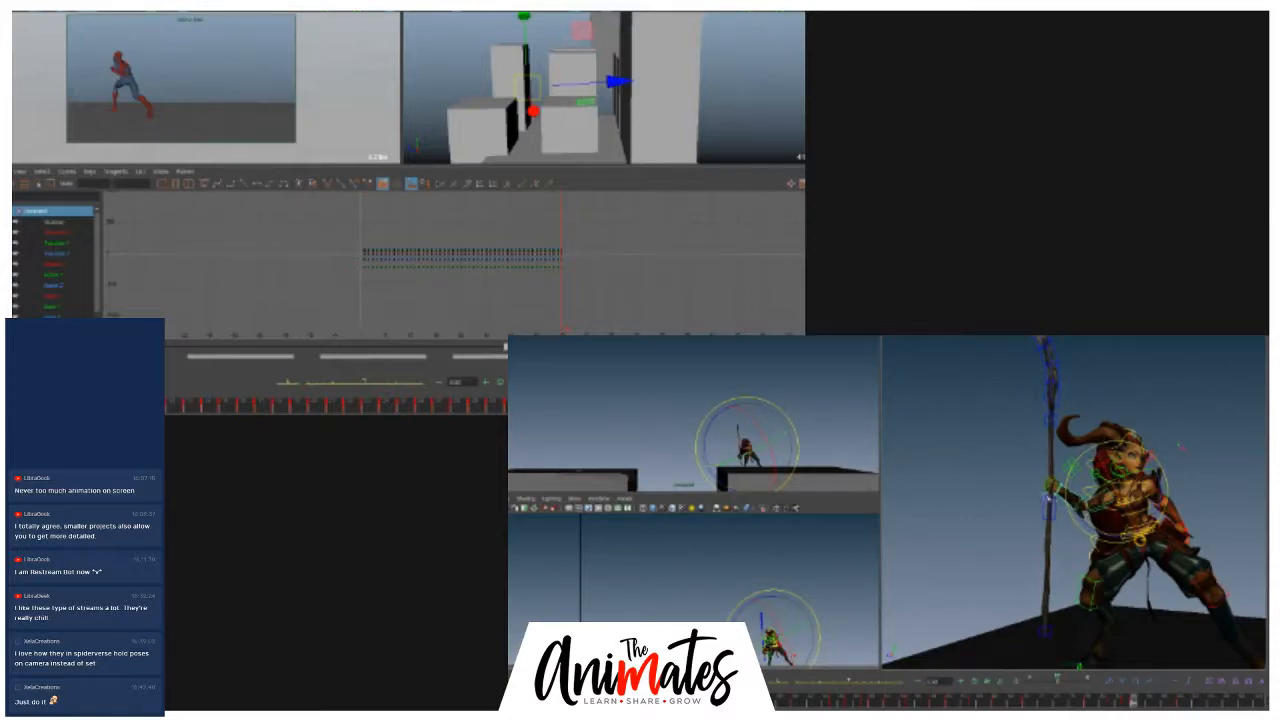
{"action": "left_click", "coordinate": [1060, 489]}
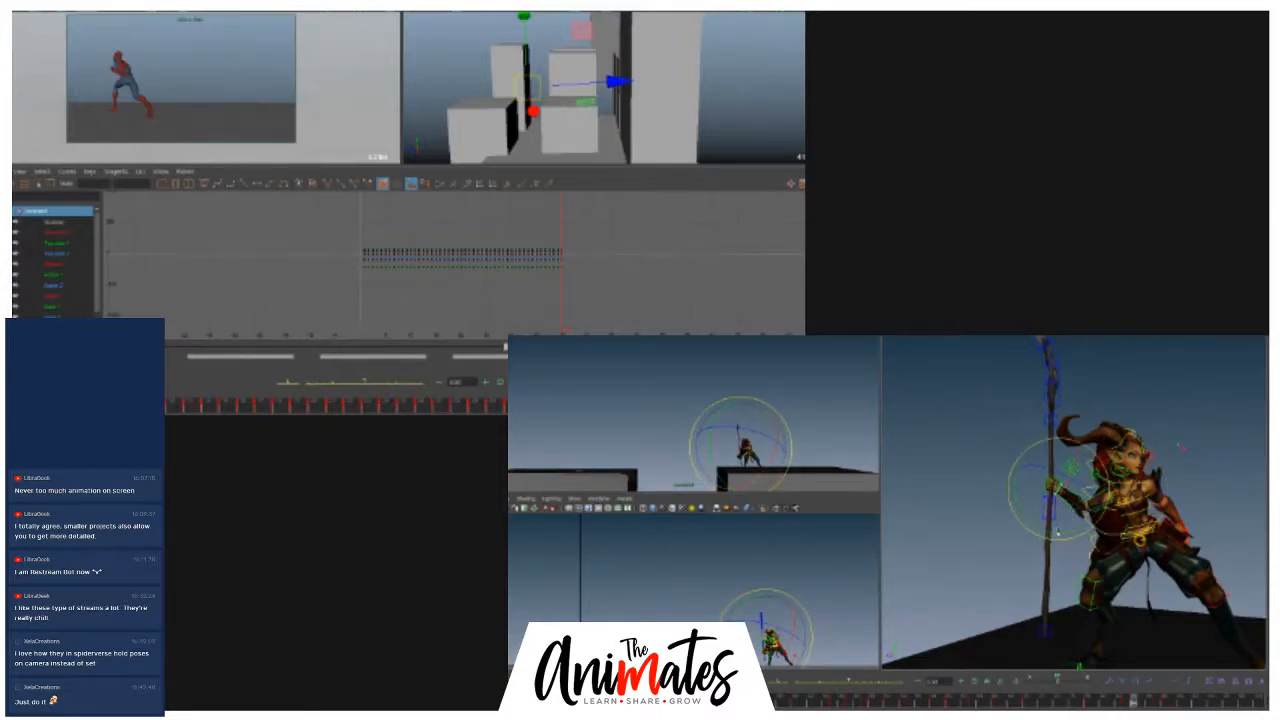
{"action": "left_click_drag", "start_coordinate": [1058, 505], "coordinate": [1096, 474]}
- Rotate the staff-arm control further so the staff leans back, and edit the neighbouring key on the timeline
{"action": "left_click", "coordinate": [1216, 470]}
{"action": "left_click", "coordinate": [1099, 475]}
{"action": "left_click_drag", "start_coordinate": [1115, 490], "coordinate": [1160, 497]}
{"action": "key", "text": "e"}
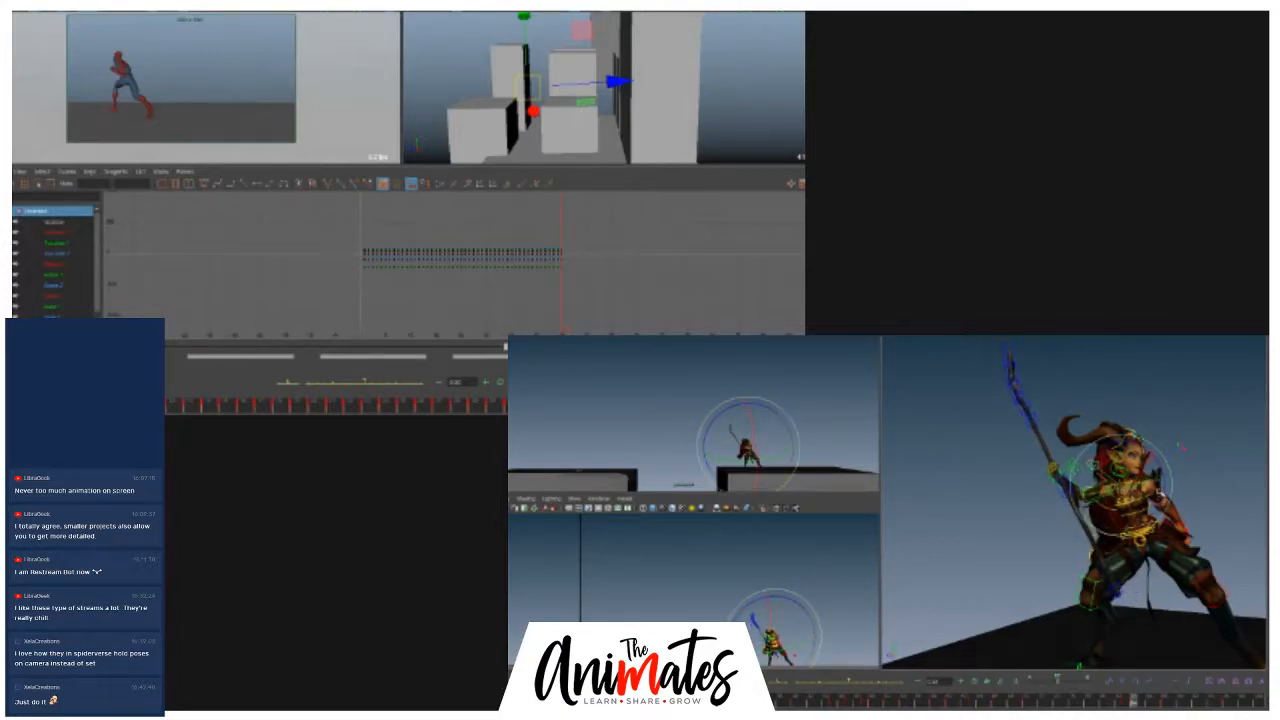
{"action": "left_click", "coordinate": [1126, 704]}
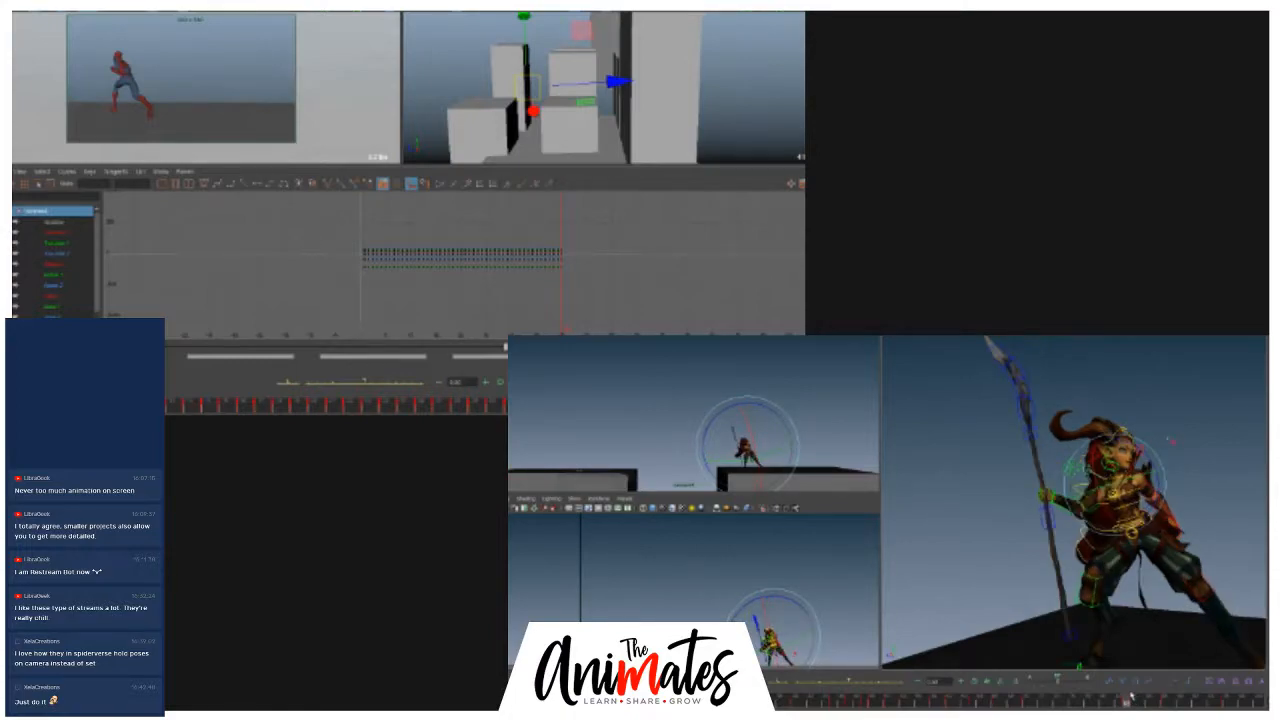
{"action": "right_click", "coordinate": [1129, 700]}
{"action": "left_click", "coordinate": [1146, 589]}
- Adjust the staff arm's rotation at the crouched landing pose, undoing the first rotation attempt
{"action": "left_click_drag", "start_coordinate": [1130, 701], "coordinate": [1054, 697]}
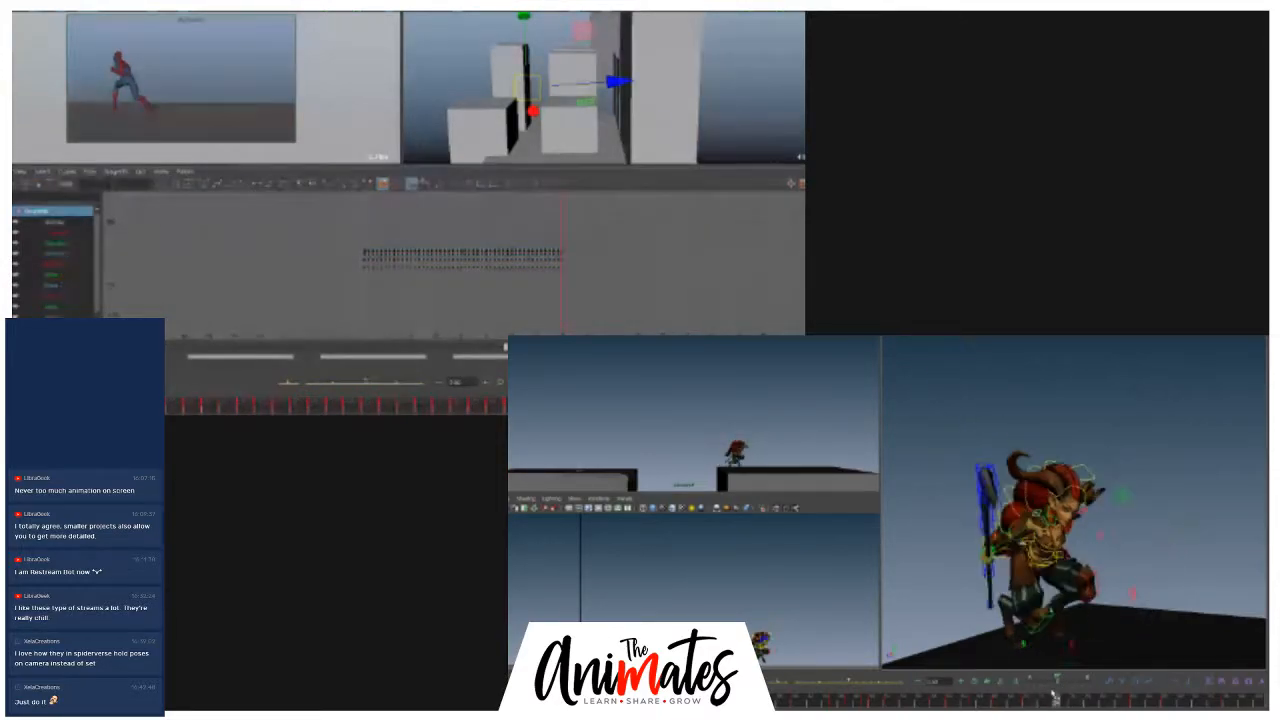
{"action": "key", "text": "e"}
{"action": "left_click_drag", "start_coordinate": [1041, 506], "coordinate": [1140, 544]}
{"action": "key", "text": "ctrl+z"}
{"action": "left_click", "coordinate": [1018, 536]}
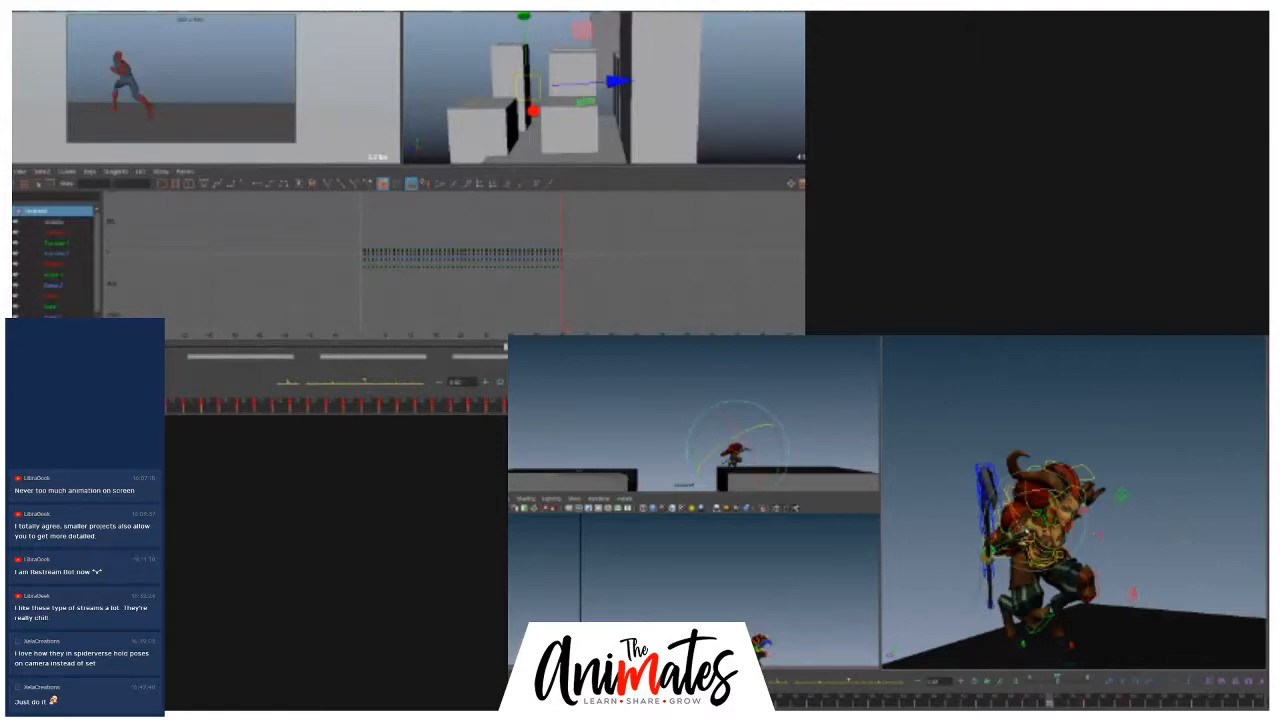
{"action": "left_click_drag", "start_coordinate": [1026, 495], "coordinate": [1039, 496]}
- Rotate the staff-hand control at the settling key so the staff tilts back, checking it against neighbouring frames
{"action": "left_click_drag", "start_coordinate": [1053, 705], "coordinate": [1157, 703]}
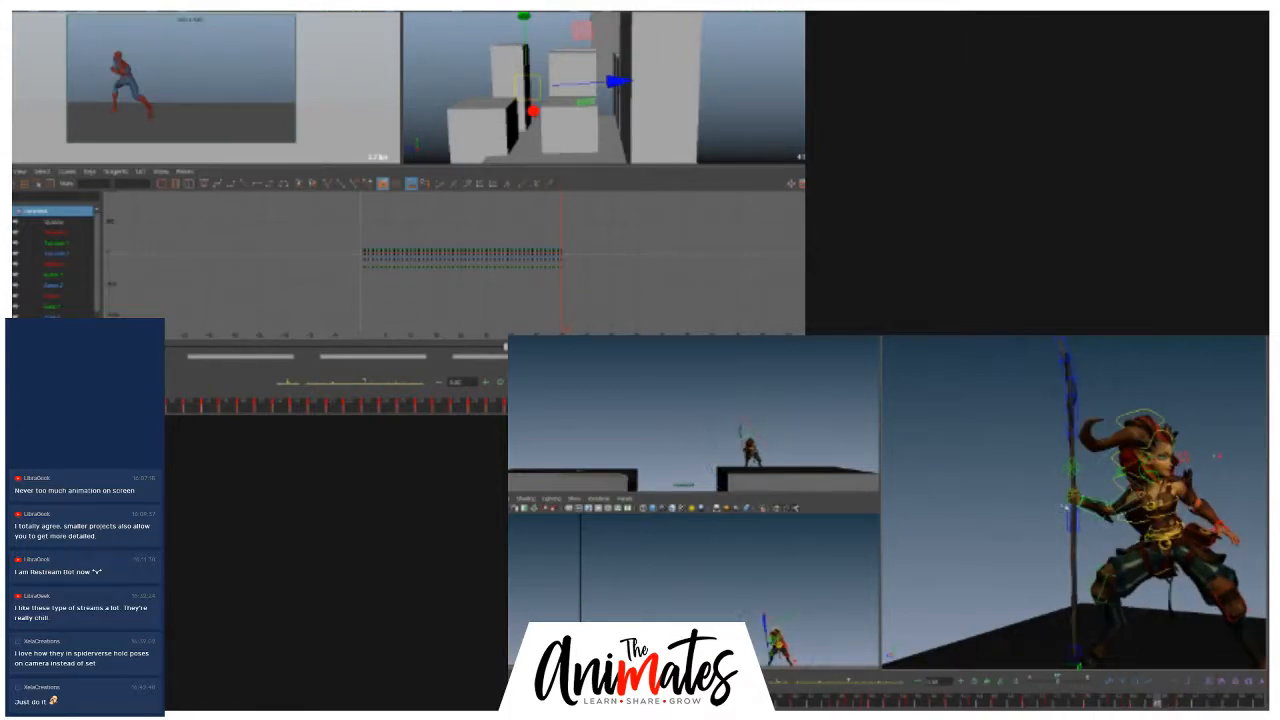
{"action": "left_click", "coordinate": [1098, 504]}
{"action": "mouse_move", "coordinate": [1148, 690]}
{"action": "left_mouse_down"}
{"action": "mouse_move", "coordinate": [1182, 700]}
{"action": "mouse_move", "coordinate": [1120, 698]}
{"action": "mouse_move", "coordinate": [1183, 686]}
{"action": "mouse_move", "coordinate": [1135, 678]}
{"action": "mouse_move", "coordinate": [1189, 663]}
{"action": "mouse_move", "coordinate": [1137, 686]}
{"action": "mouse_move", "coordinate": [1192, 674]}
{"action": "mouse_move", "coordinate": [1135, 700]}
{"action": "mouse_move", "coordinate": [1154, 694]}
{"action": "left_mouse_up"}
{"action": "left_click_drag", "start_coordinate": [1107, 563], "coordinate": [1122, 562], "text": "alt"}
{"action": "left_click", "coordinate": [1000, 525]}
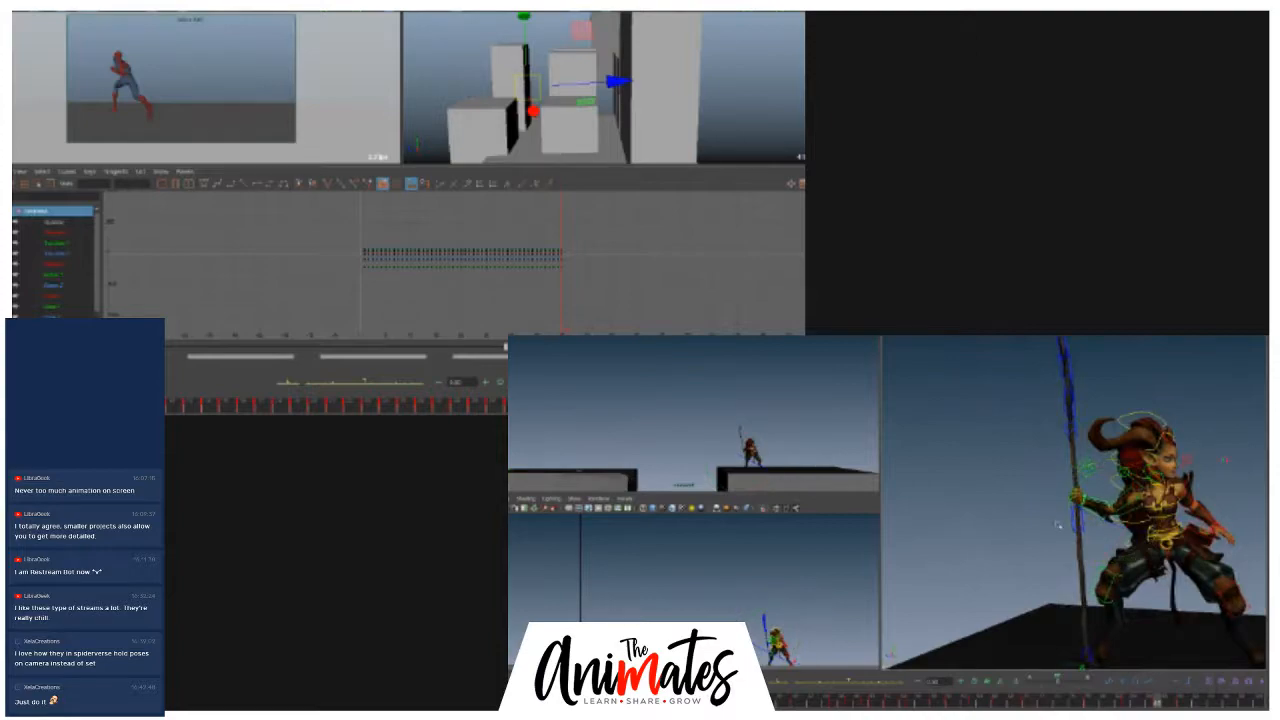
{"action": "left_click_drag", "start_coordinate": [1087, 523], "coordinate": [1097, 521]}
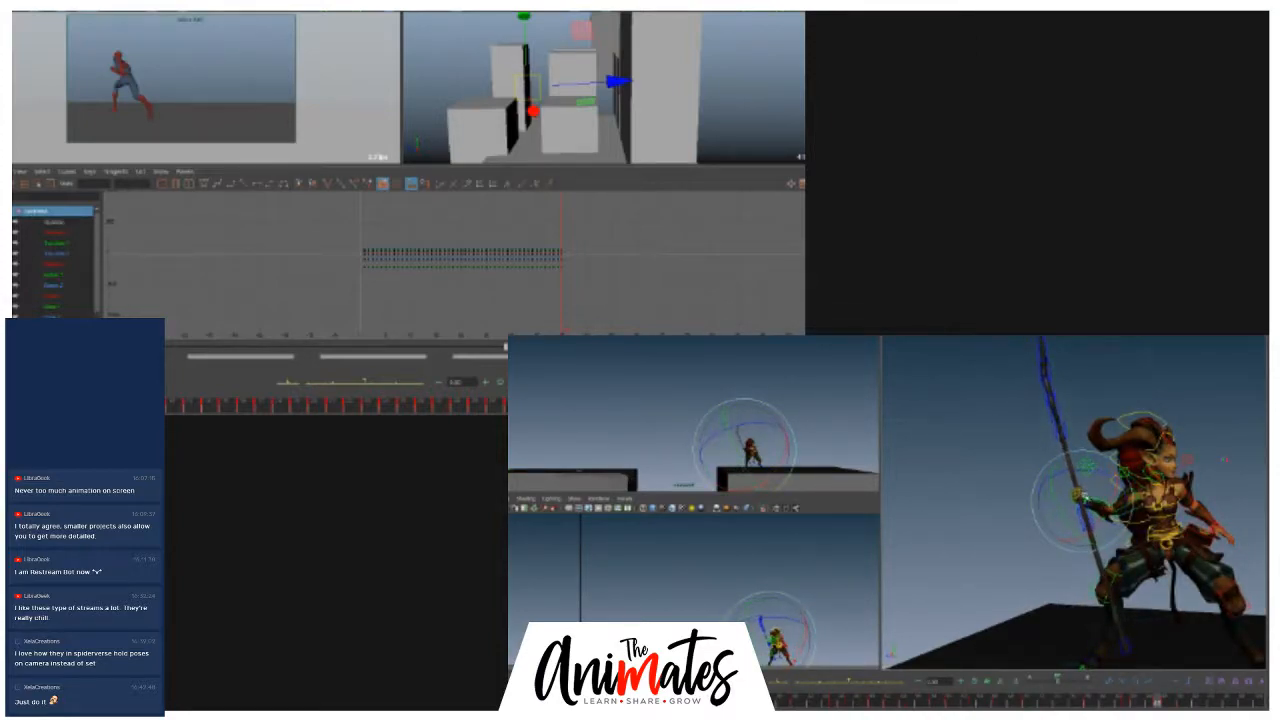
{"action": "mouse_move", "coordinate": [1163, 698]}
{"action": "left_mouse_down"}
{"action": "mouse_move", "coordinate": [1172, 704]}
{"action": "mouse_move", "coordinate": [1157, 702]}
{"action": "left_mouse_up"}
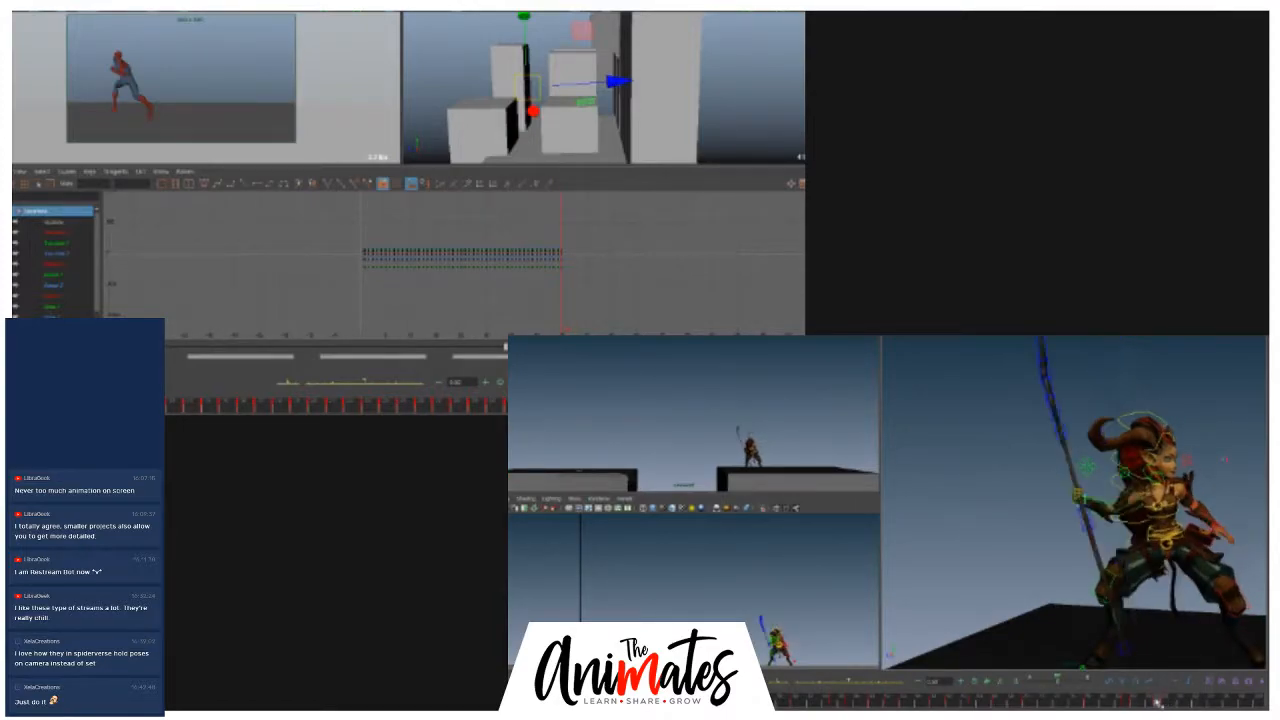
{"action": "key", "text": "q"}
{"action": "left_click_drag", "start_coordinate": [1095, 513], "coordinate": [1099, 520]}
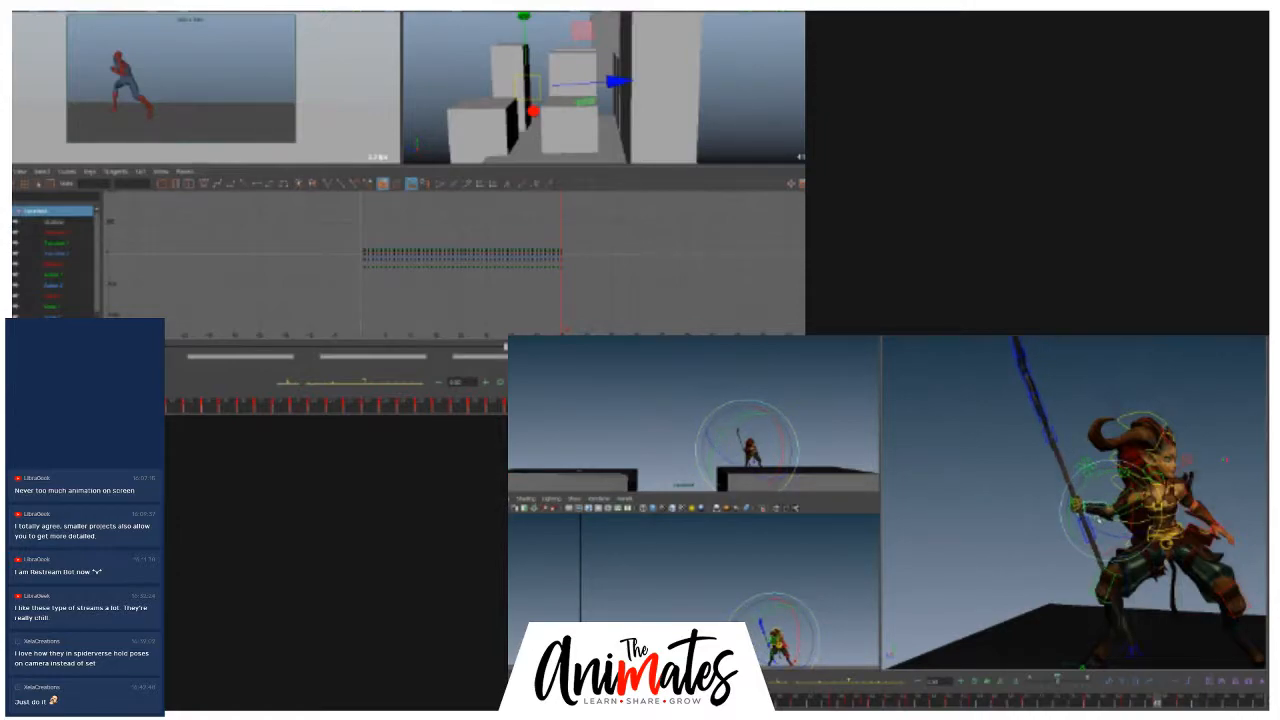
{"action": "left_click_drag", "start_coordinate": [1153, 703], "coordinate": [1094, 700]}
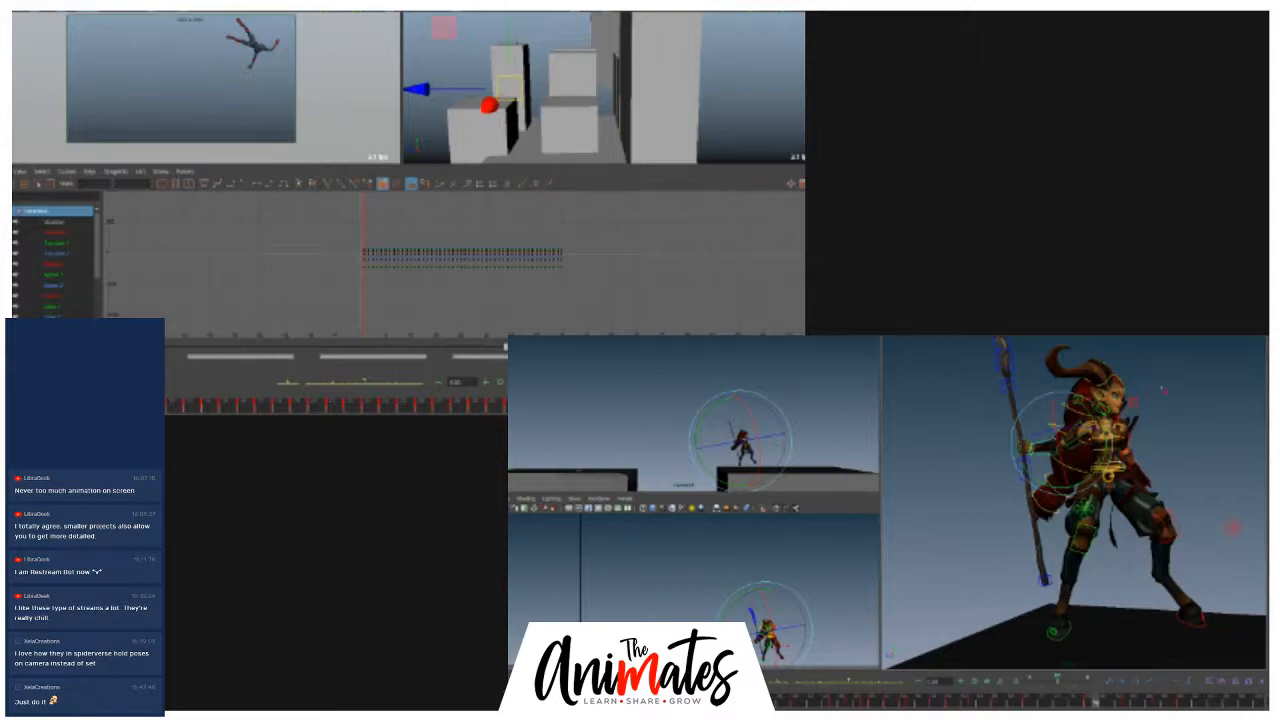
- In the Spider-Man scene, zoom in on the tall block and clear its temporary parent constraint at the first frame
{"action": "key", "text": "Up"}
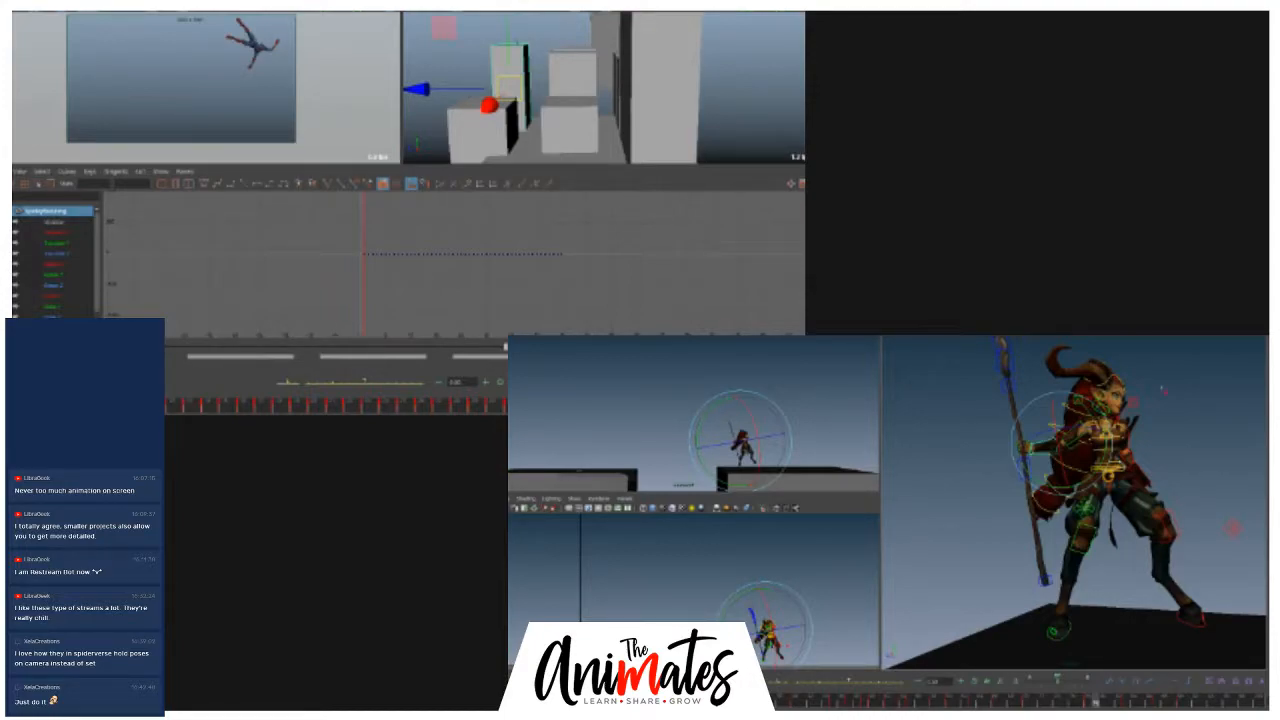
{"action": "key", "text": "ctrl+z"}
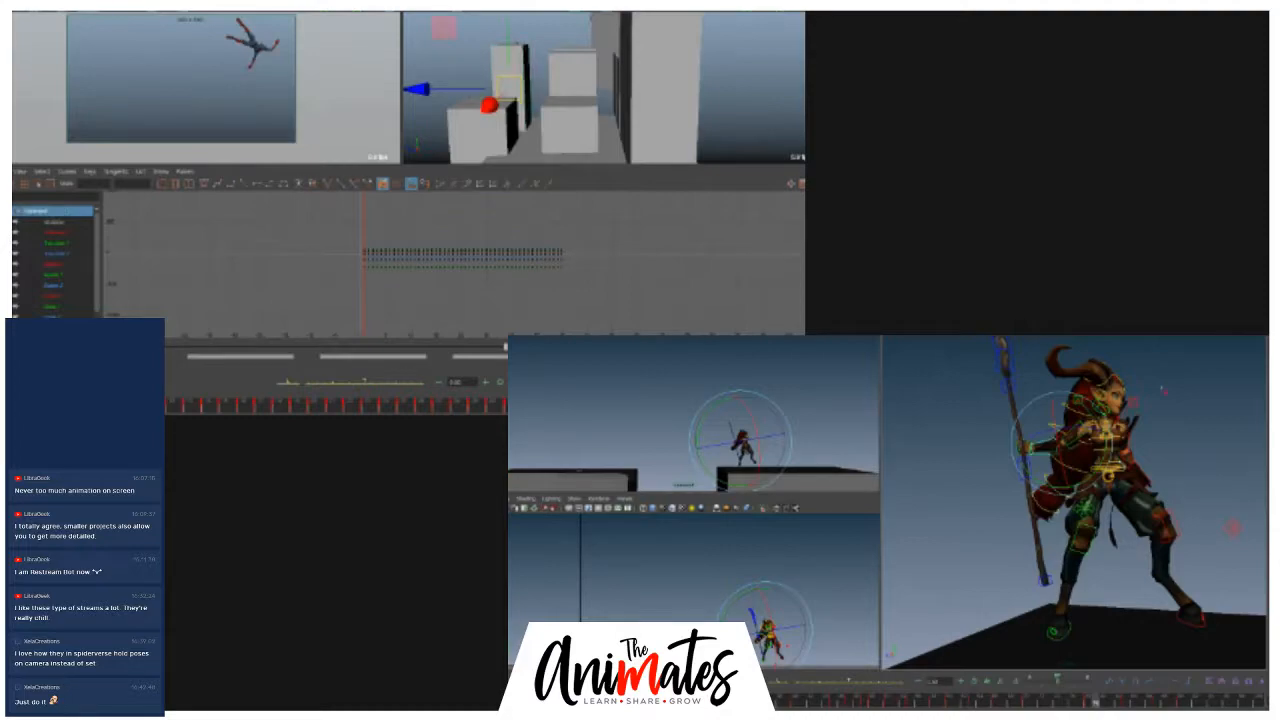
{"action": "key", "text": "ctrl+z"}
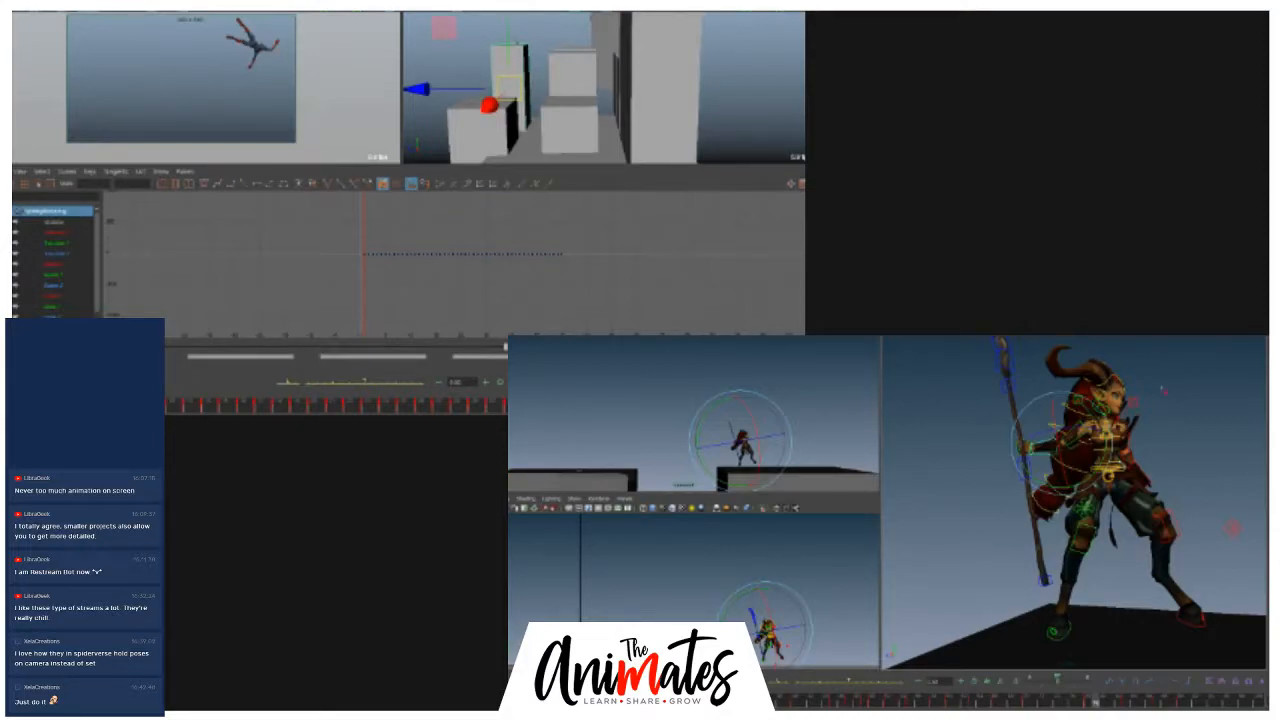
{"action": "key", "text": "ctrl+z"}
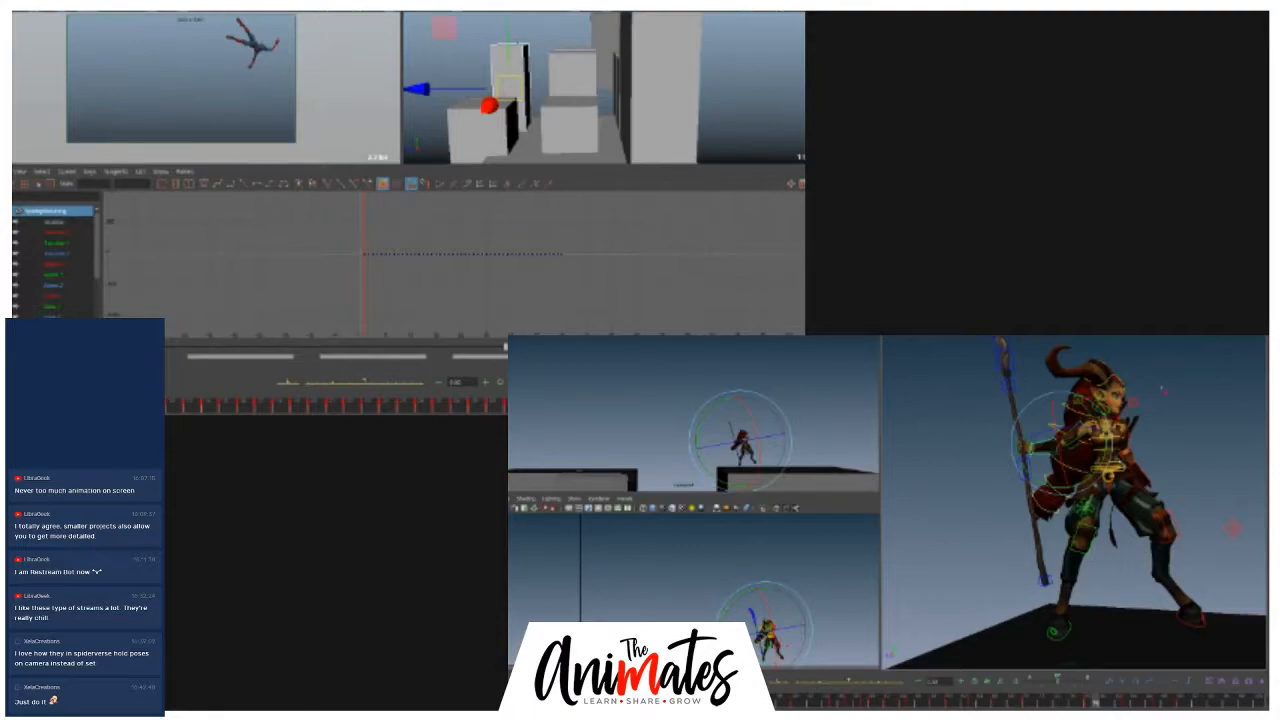
{"action": "right_click_drag", "start_coordinate": [586, 104], "coordinate": [615, 100], "text": "alt"}
{"action": "middle_click_drag", "start_coordinate": [505, 105], "coordinate": [605, 113], "text": "alt"}
{"action": "right_click_drag", "start_coordinate": [438, 115], "coordinate": [561, 110], "text": "alt"}
{"action": "left_click_drag", "start_coordinate": [561, 110], "coordinate": [625, 115], "text": "alt"}
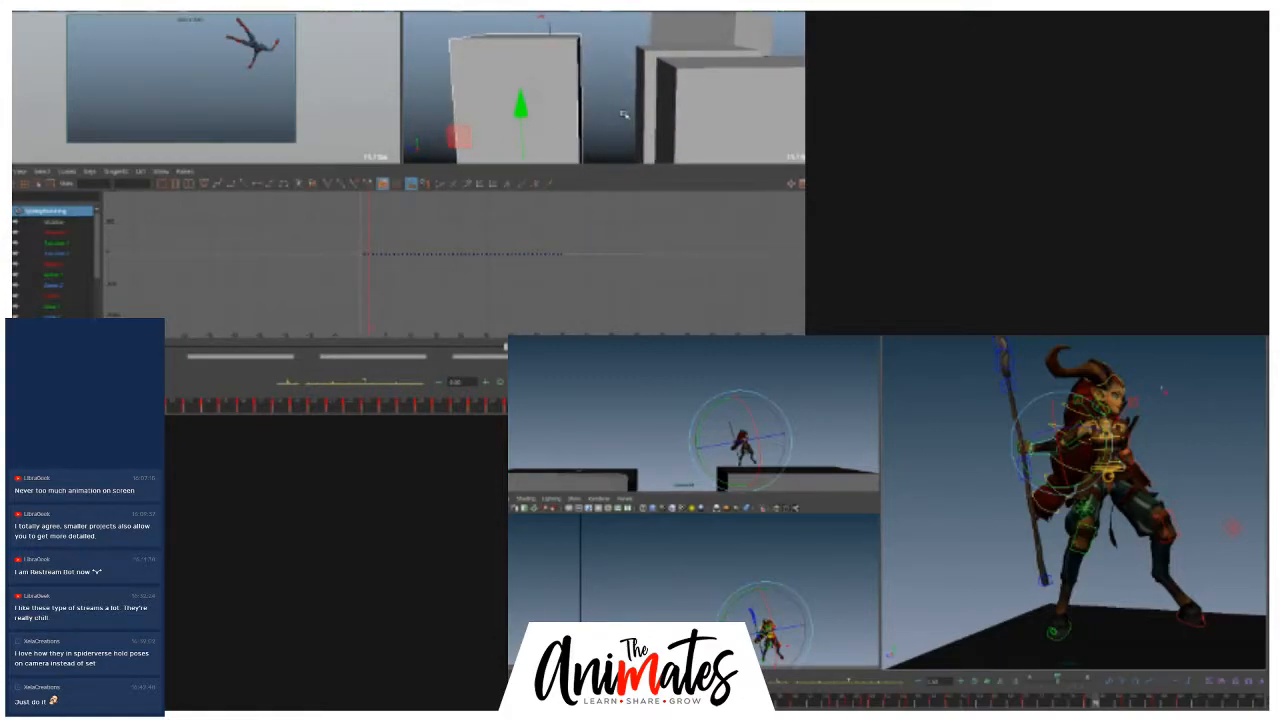
{"action": "key", "text": "Down"}
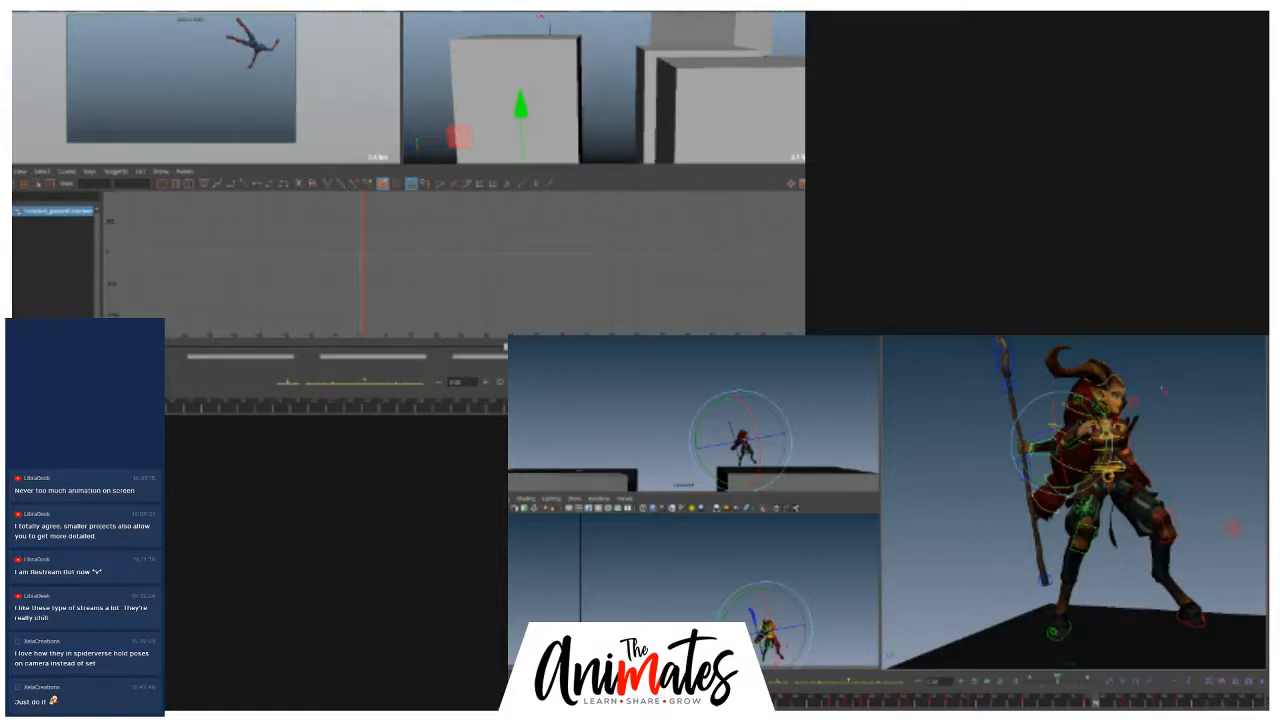
{"action": "key", "text": "Escape"}
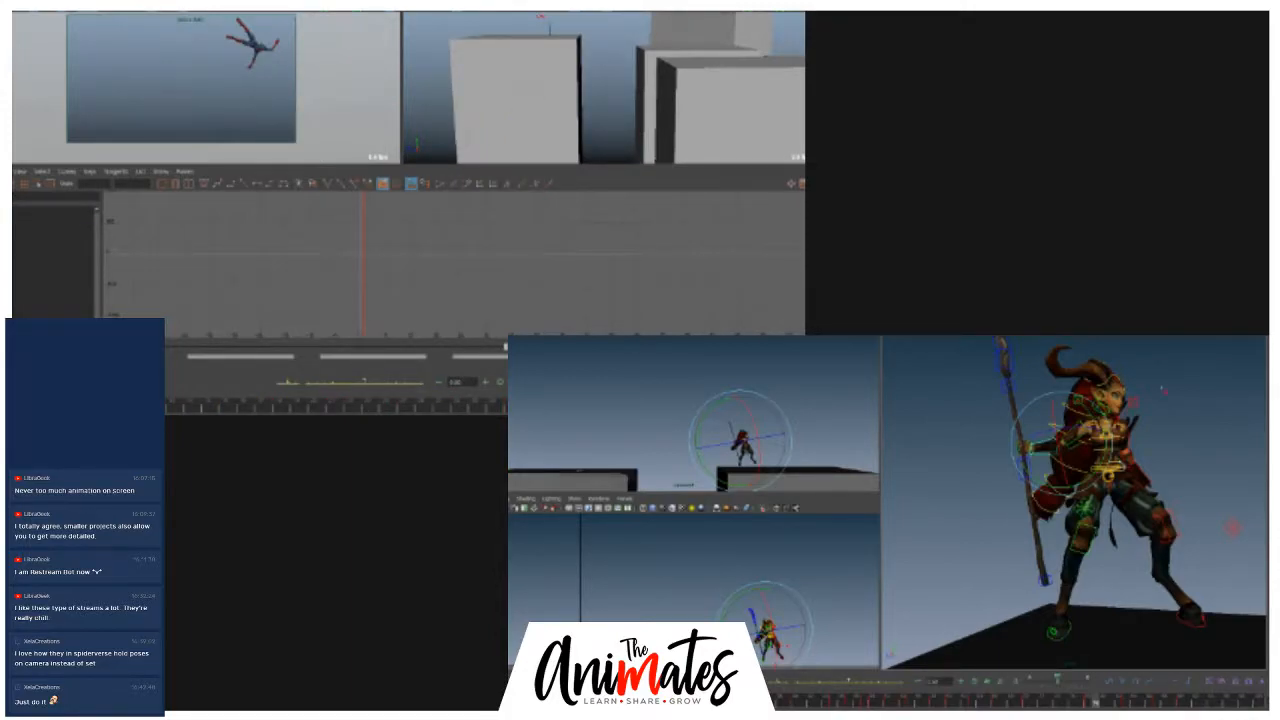
- Remove the tall block's temporary constraint a couple of frames further along
{"action": "key", "text": "ctrl+z"}
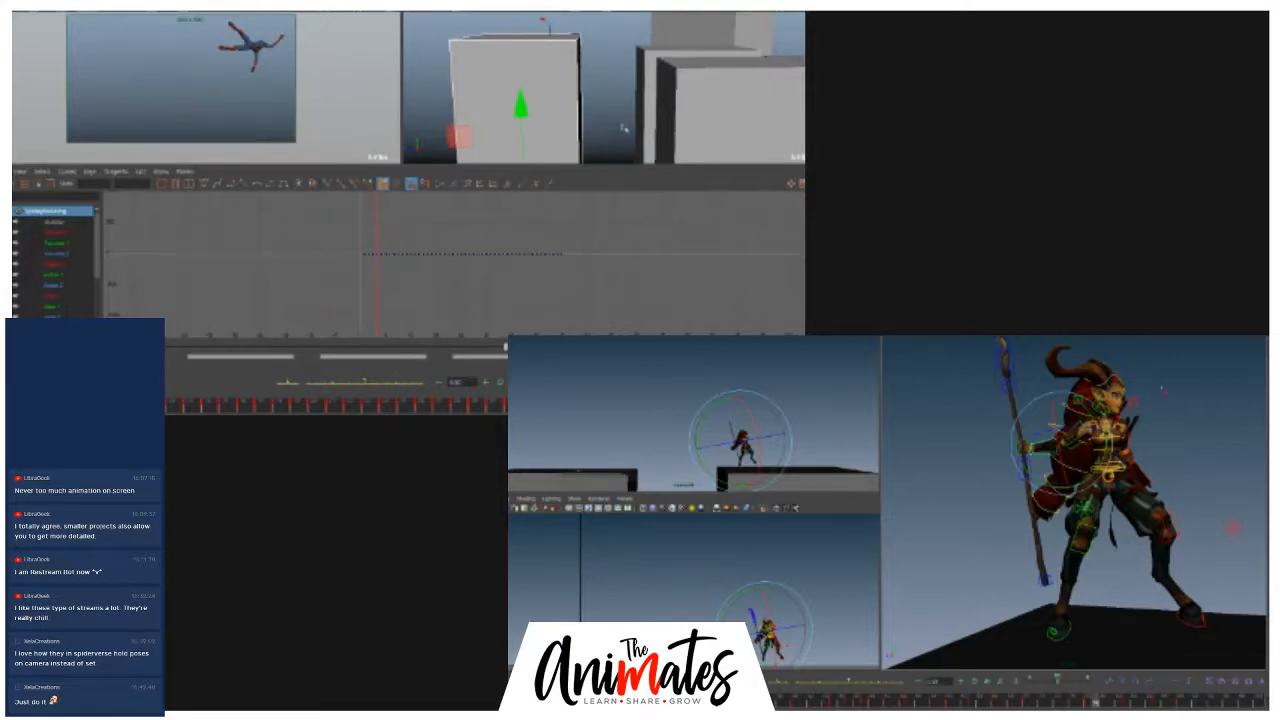
{"action": "key", "text": "comma"}
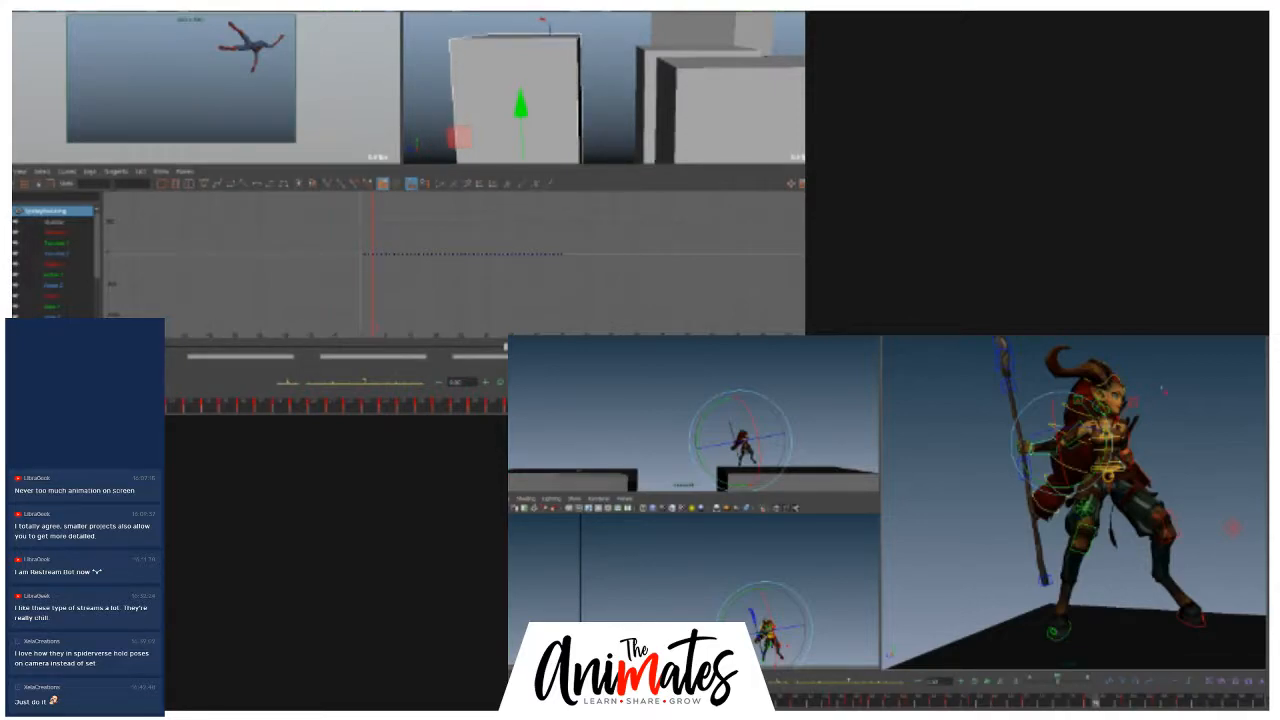
{"action": "key", "text": "Down"}
{"action": "key", "text": "Delete"}
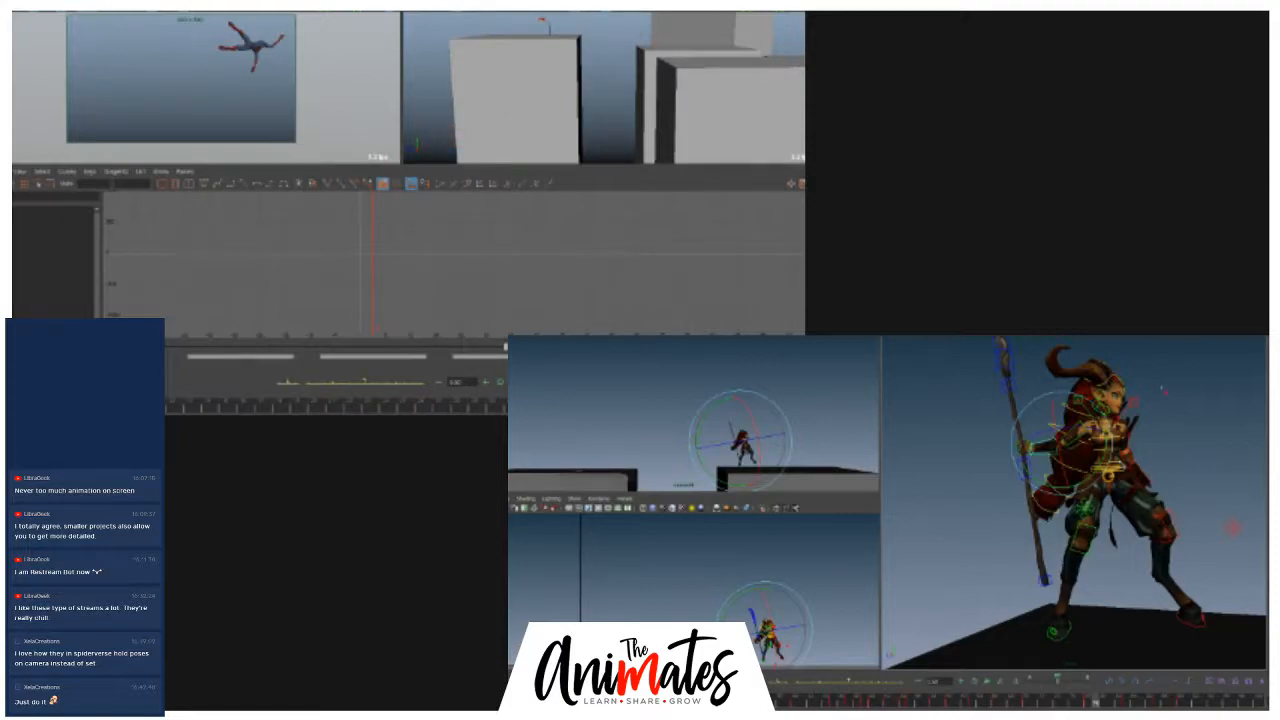
- Step through the following frames, reselecting the locator and tall block and clearing the temporary constraint at each one
{"action": "left_click", "coordinate": [520, 105]}
{"action": "key", "text": "period"}
{"action": "key", "text": "period"}
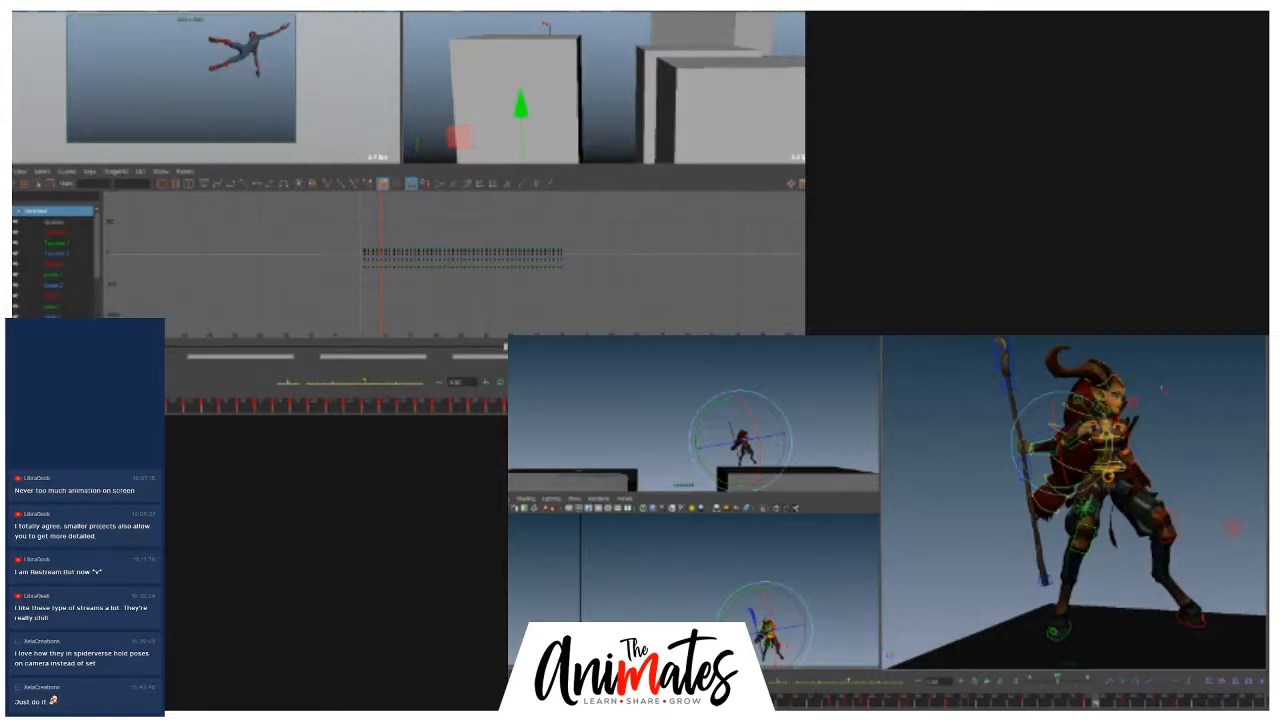
{"action": "left_click", "coordinate": [530, 95]}
{"action": "key", "text": "period"}
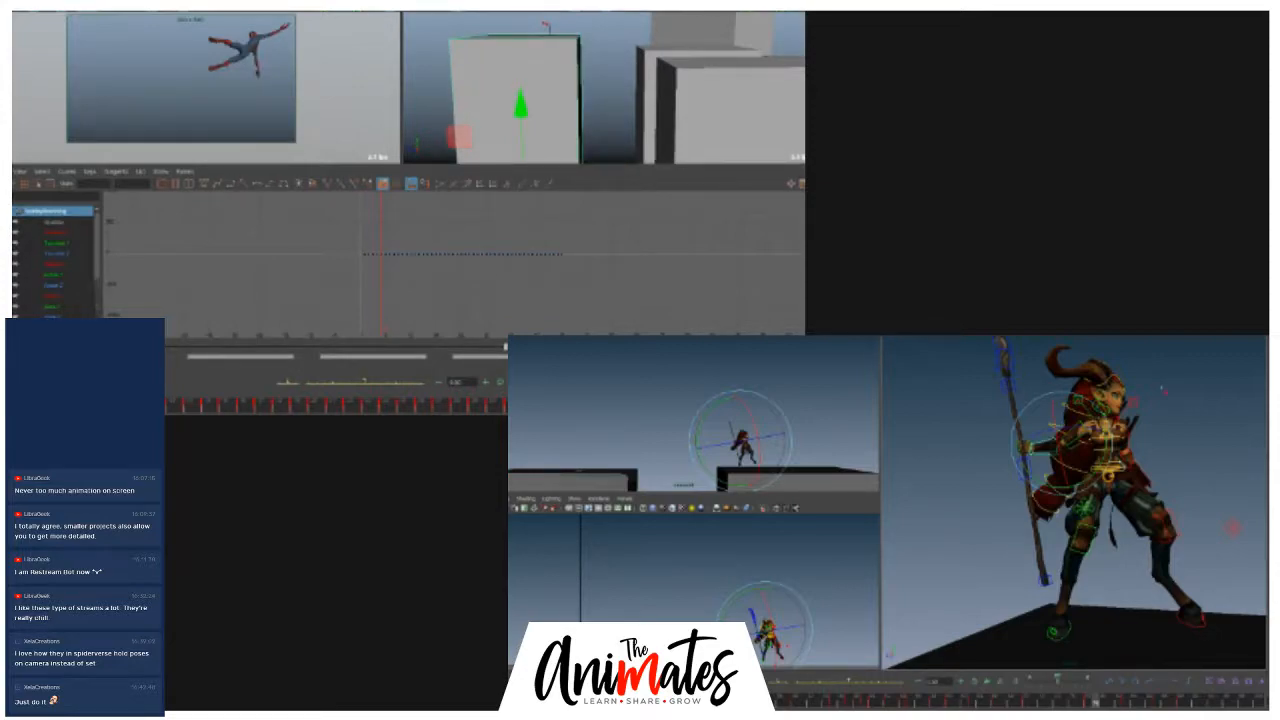
{"action": "key", "text": "ctrl+z"}
{"action": "key", "text": "ctrl+z"}
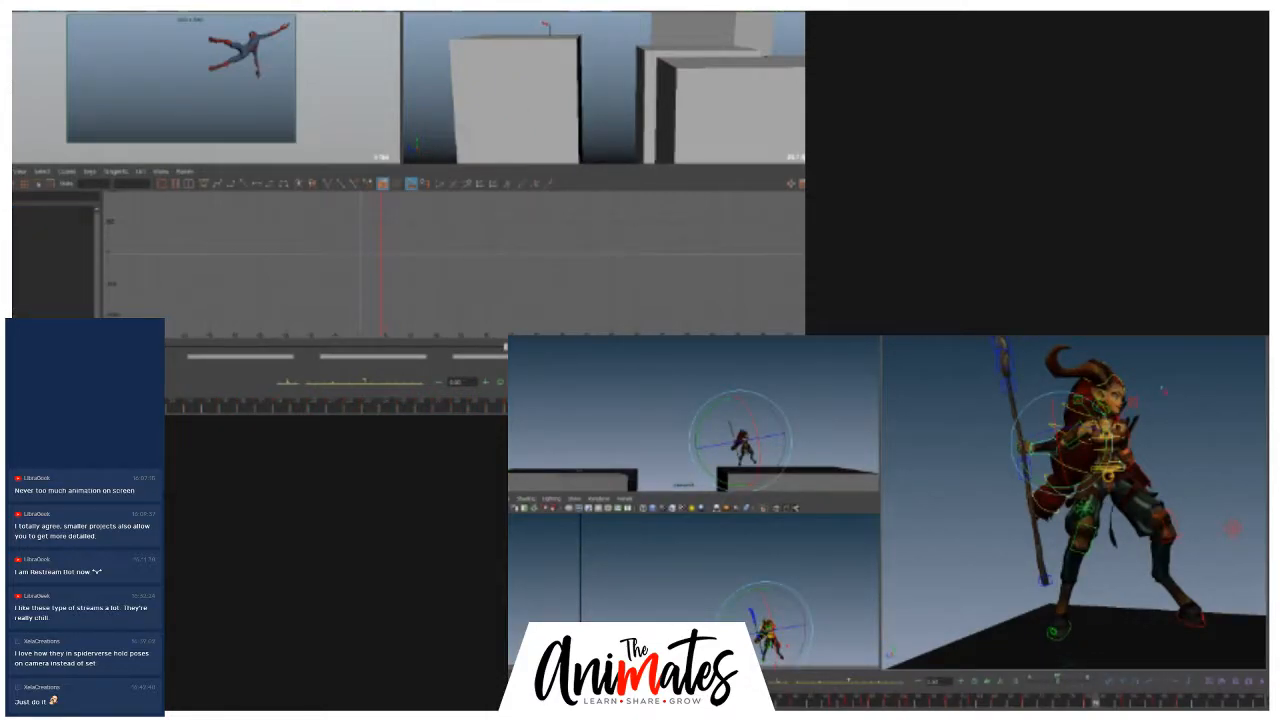
{"action": "key", "text": "period"}
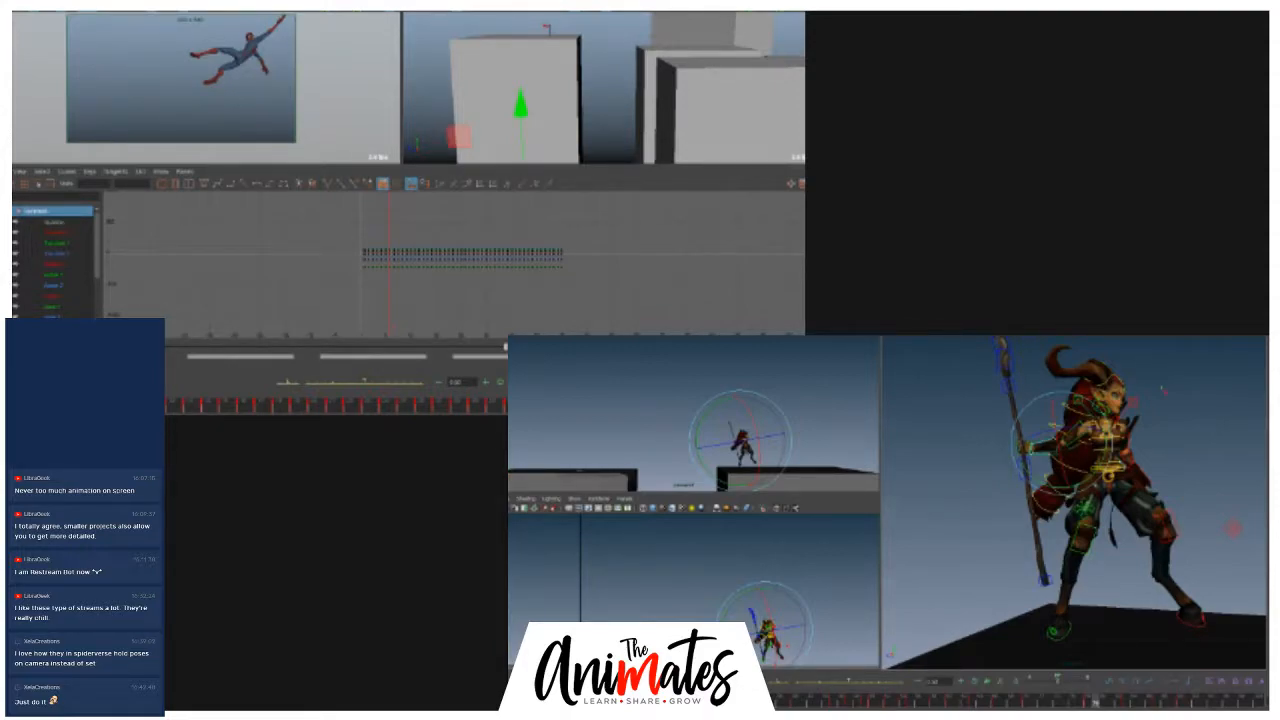
{"action": "key", "text": "ctrl+z"}
{"action": "key", "text": "ctrl+z"}
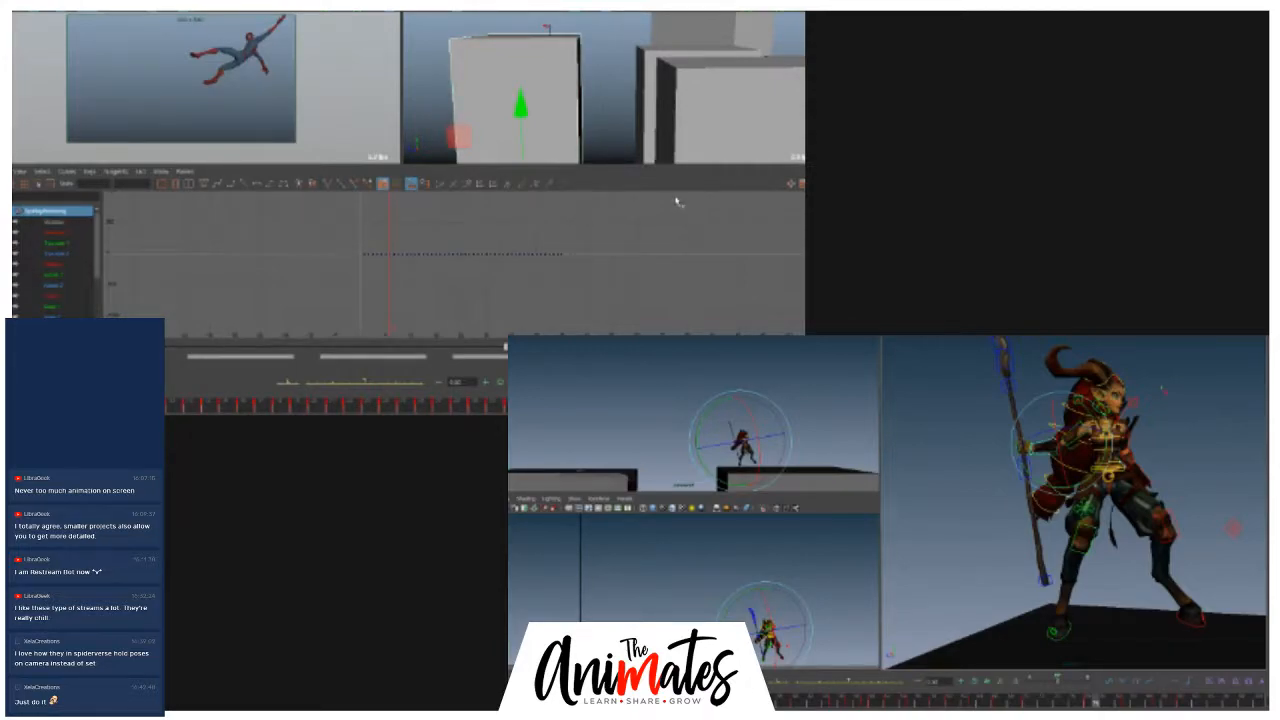
{"action": "key", "text": "alt+period"}
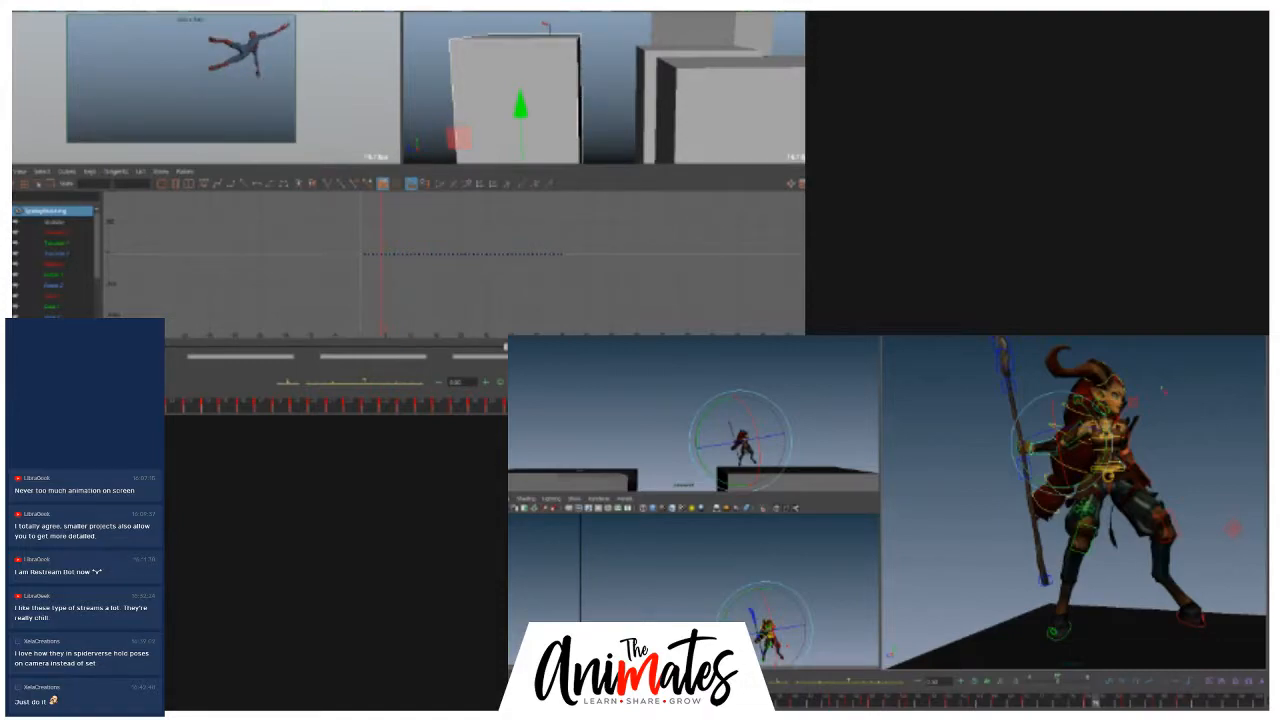
- Rotate the staff-arm control in the staff character's scene just after the rising stride pose, viewed from several angles
{"action": "mouse_move", "coordinate": [986, 420]}
{"action": "left_mouse_down", "text": "alt"}
{"action": "mouse_move", "coordinate": [1134, 466]}
{"action": "mouse_move", "coordinate": [1116, 449]}
{"action": "mouse_move", "coordinate": [1189, 448]}
{"action": "mouse_move", "coordinate": [1197, 543]}
{"action": "left_mouse_up", "text": "alt"}
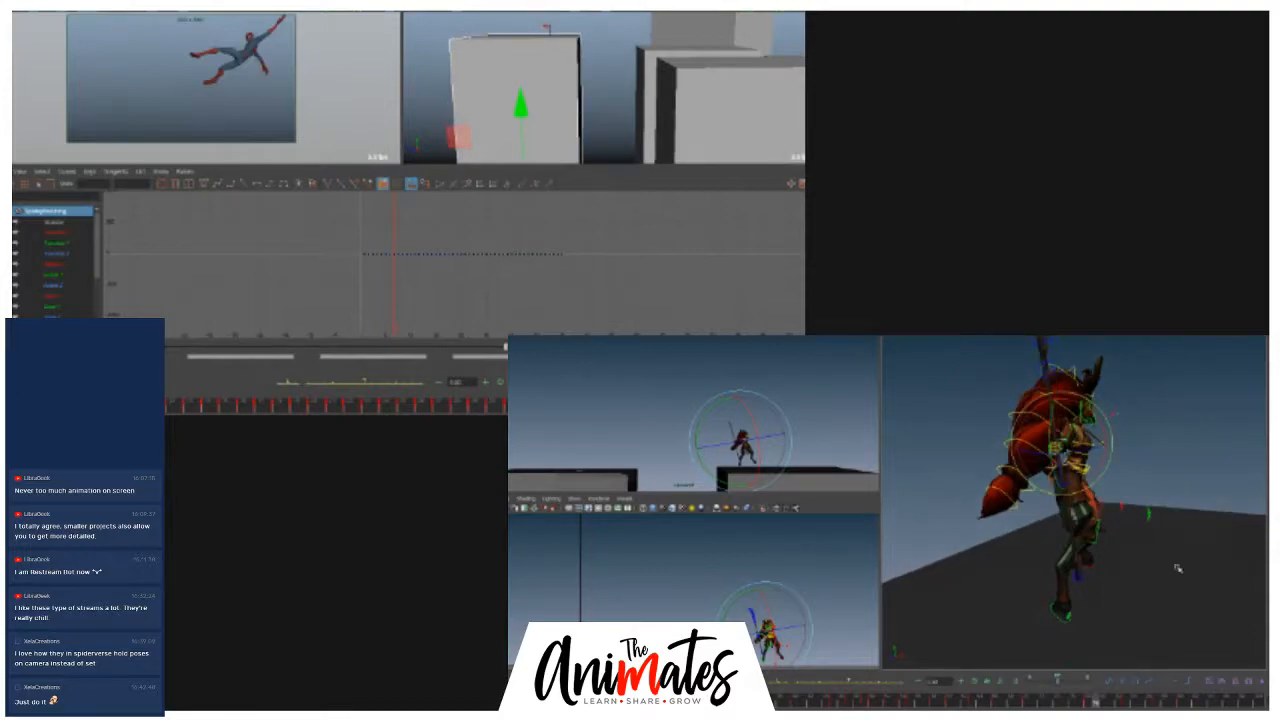
{"action": "mouse_move", "coordinate": [1095, 698]}
{"action": "left_mouse_down"}
{"action": "mouse_move", "coordinate": [1010, 697]}
{"action": "mouse_move", "coordinate": [1103, 659]}
{"action": "left_mouse_up"}
{"action": "left_click_drag", "start_coordinate": [1104, 456], "coordinate": [1192, 458], "text": "alt"}
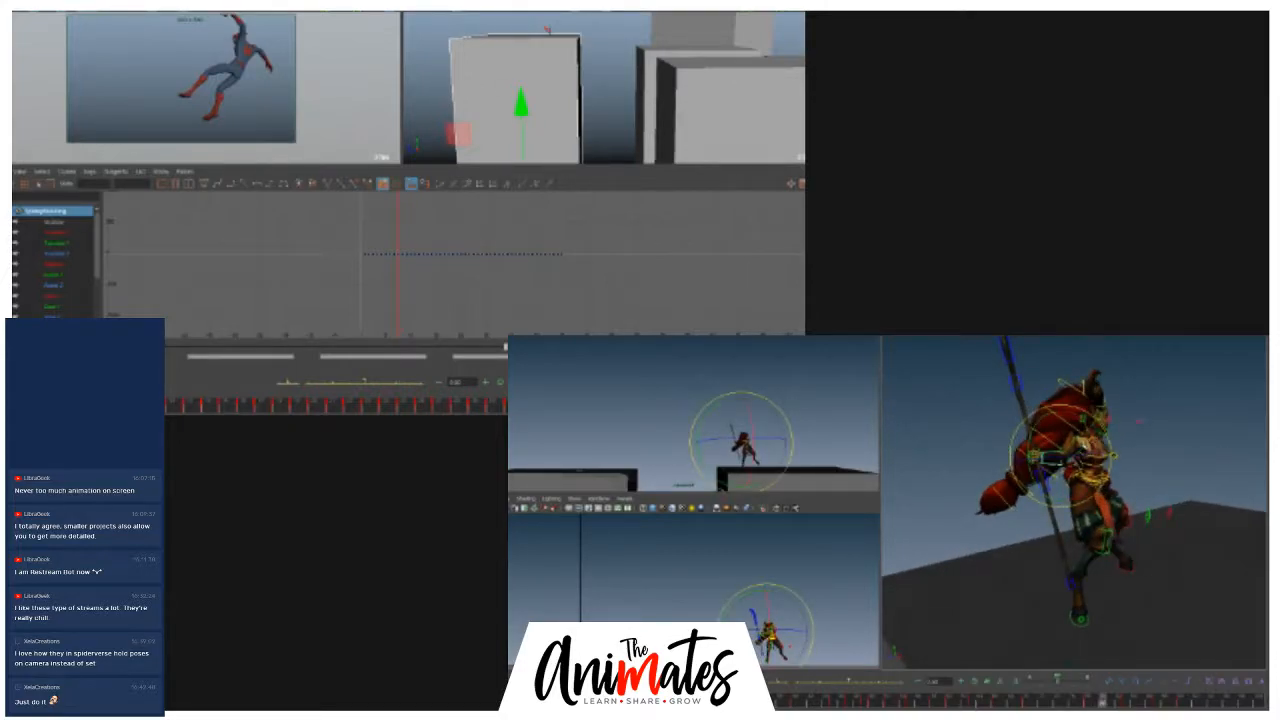
{"action": "left_click_drag", "start_coordinate": [1033, 423], "coordinate": [1080, 462]}
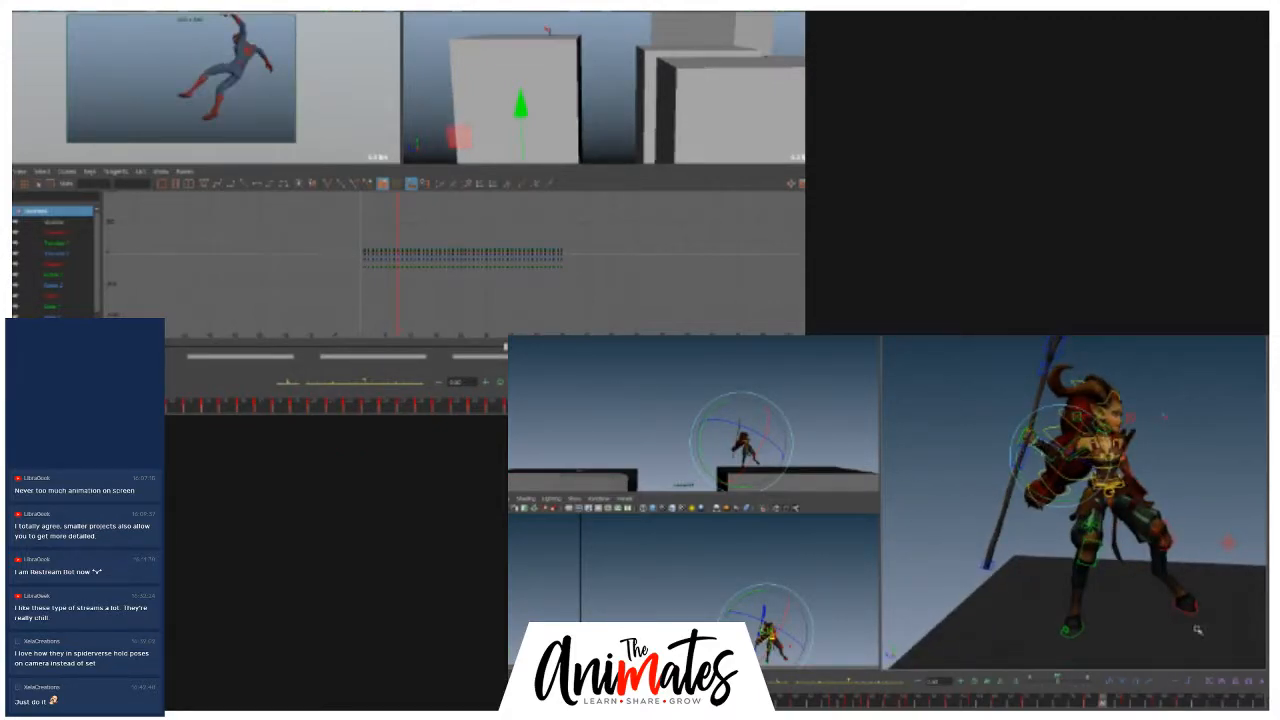
- Rotate and move the staff-hand control at the settling pose, viewing it from the side and against the following frames
{"action": "mouse_move", "coordinate": [1103, 705]}
{"action": "left_mouse_down"}
{"action": "mouse_move", "coordinate": [1180, 706]}
{"action": "mouse_move", "coordinate": [1122, 704]}
{"action": "mouse_move", "coordinate": [1165, 704]}
{"action": "left_mouse_up"}
{"action": "left_click_drag", "start_coordinate": [990, 509], "coordinate": [1133, 516], "text": "alt"}
{"action": "left_click", "coordinate": [1155, 517]}
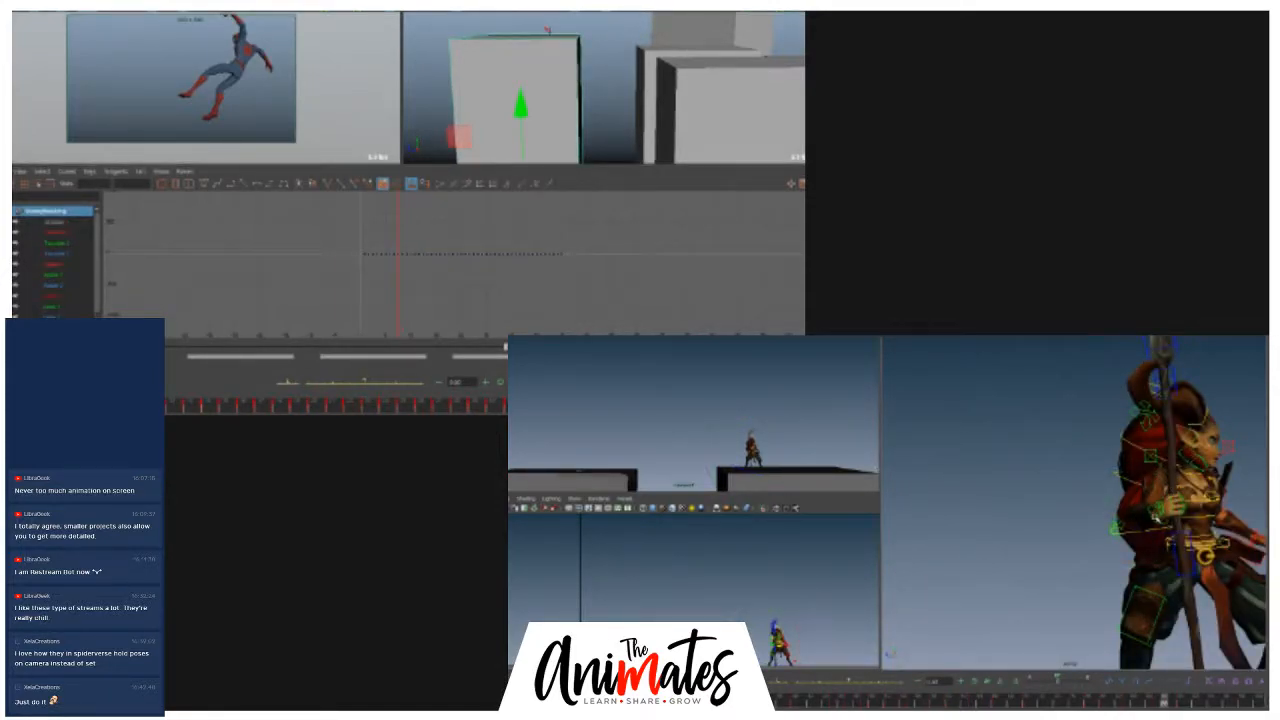
{"action": "key", "text": "e"}
{"action": "left_click_drag", "start_coordinate": [1125, 469], "coordinate": [1188, 517]}
{"action": "key", "text": "w"}
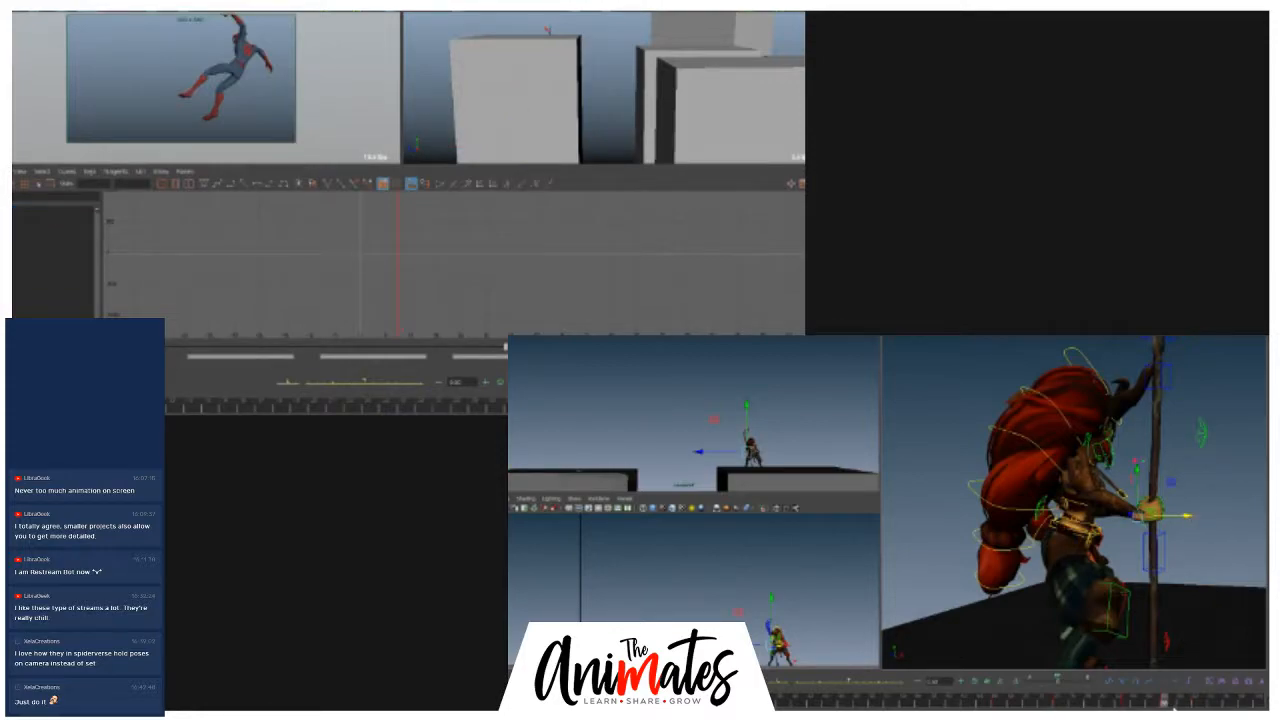
{"action": "left_click", "coordinate": [1188, 703]}
{"action": "mouse_move", "coordinate": [1188, 703]}
{"action": "left_mouse_down"}
{"action": "mouse_move", "coordinate": [1134, 700]}
{"action": "mouse_move", "coordinate": [1148, 679]}
{"action": "mouse_move", "coordinate": [1218, 687]}
{"action": "mouse_move", "coordinate": [1146, 686]}
{"action": "mouse_move", "coordinate": [1224, 676]}
{"action": "mouse_move", "coordinate": [1221, 658]}
{"action": "left_mouse_up"}
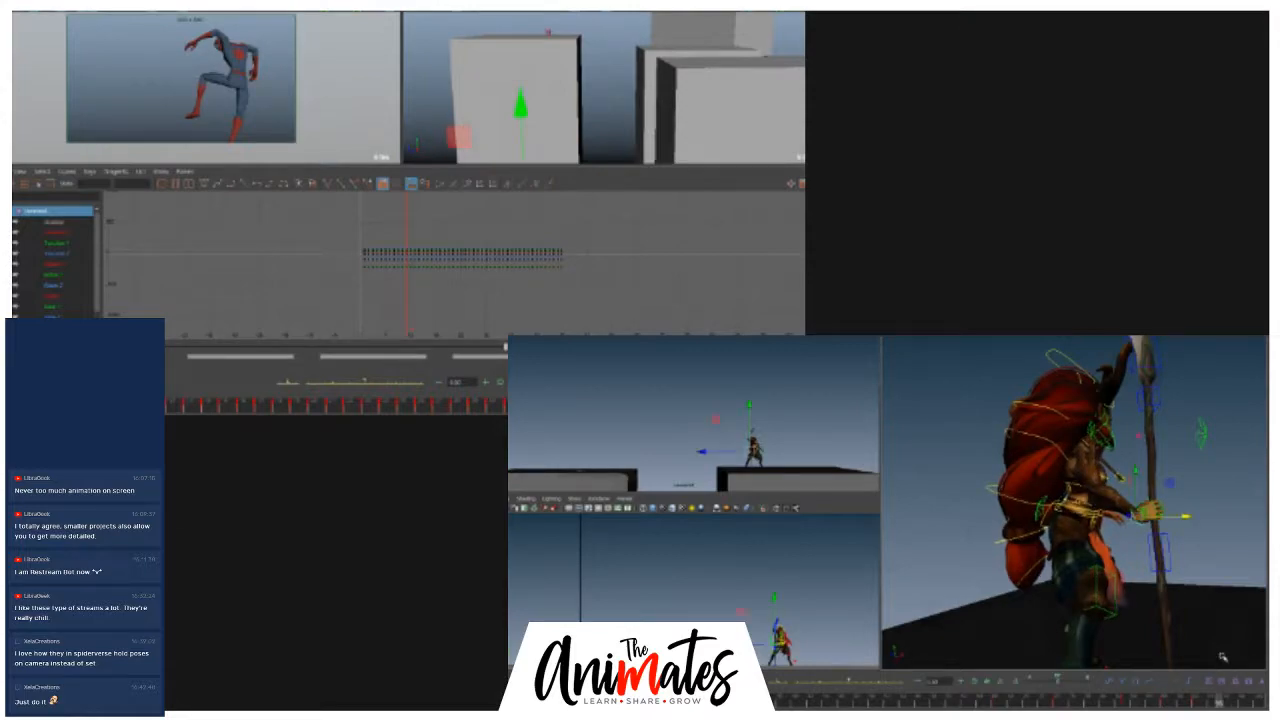
- In the Spider-Man scene, undo the tall block's last change and compare it with the locator on the adjoining frames
{"action": "left_click", "coordinate": [545, 85]}
{"action": "key", "text": "period"}
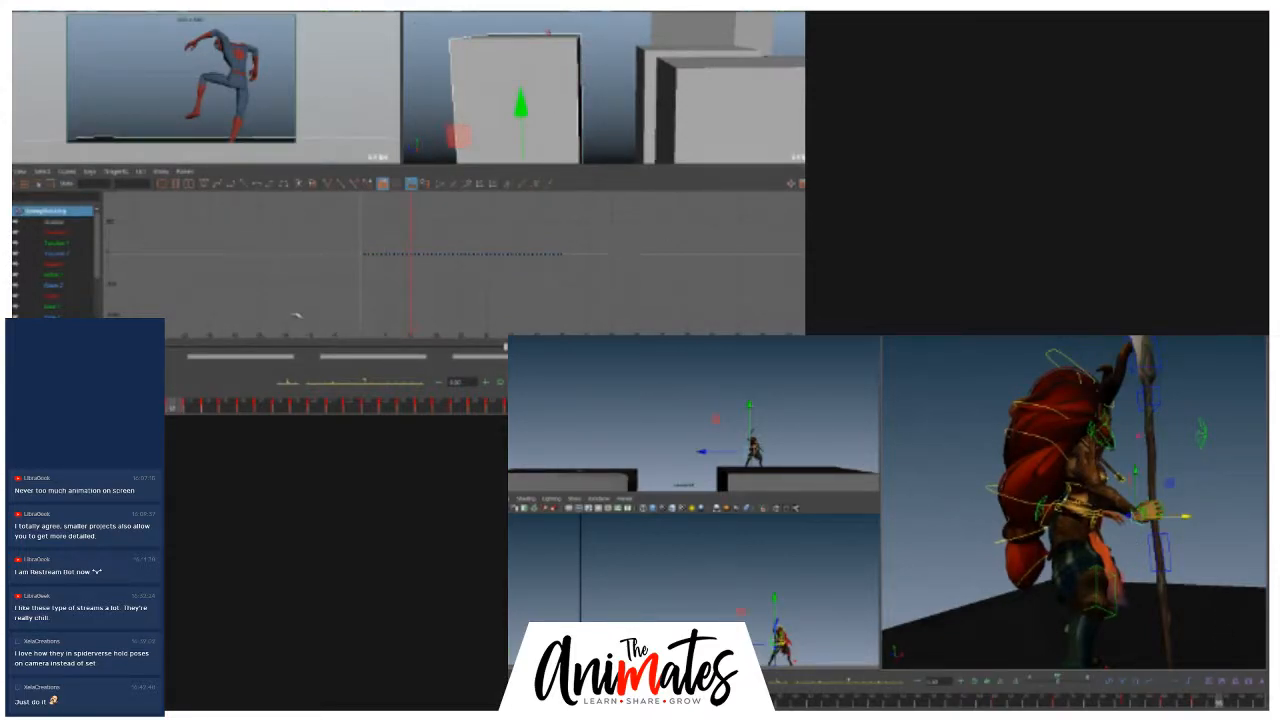
{"action": "key", "text": "ctrl+z"}
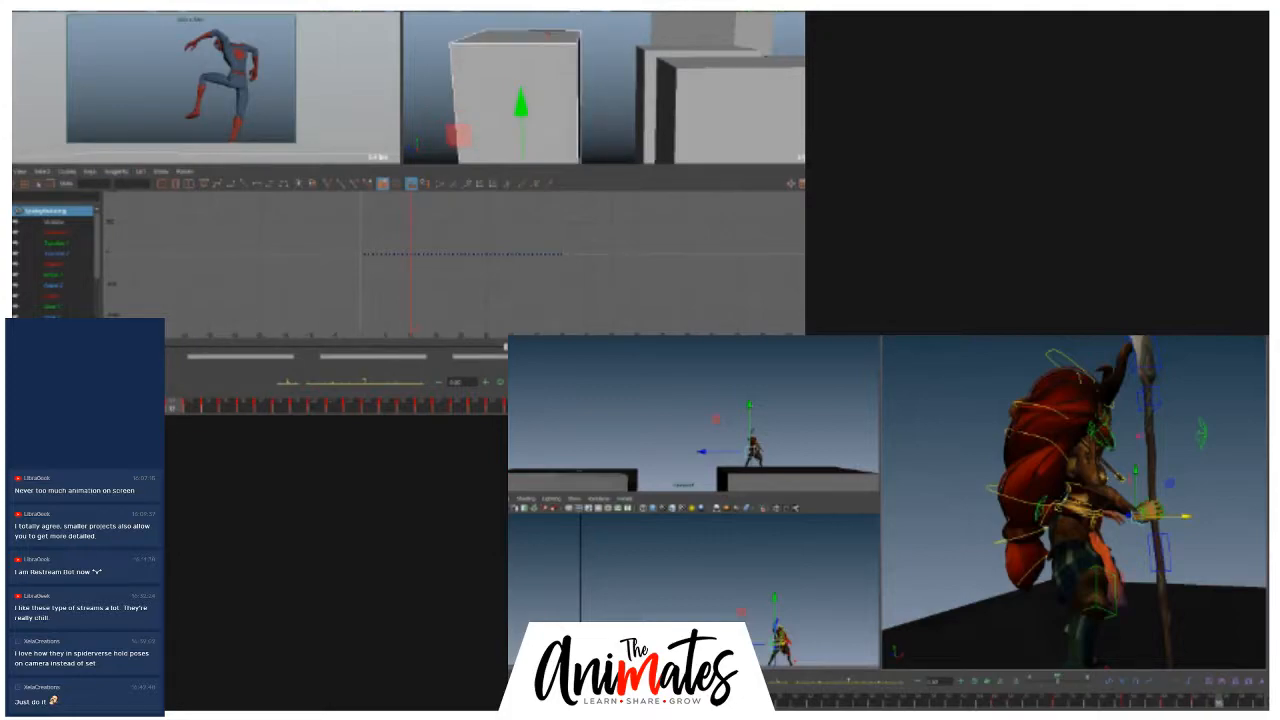
{"action": "key", "text": "comma"}
{"action": "key", "text": "period"}
- In the staff character's scene, reposition the staff-hand control at the crouched in-between pose
{"action": "mouse_move", "coordinate": [1140, 698]}
{"action": "left_mouse_down"}
{"action": "mouse_move", "coordinate": [1222, 702]}
{"action": "mouse_move", "coordinate": [1150, 701]}
{"action": "left_mouse_up"}
{"action": "key", "text": "w"}
{"action": "left_click_drag", "start_coordinate": [1084, 479], "coordinate": [1113, 488], "text": "alt"}
{"action": "left_click", "coordinate": [1113, 488]}
{"action": "left_click_drag", "start_coordinate": [1042, 536], "coordinate": [1089, 538], "text": "alt"}
- Rotate the staff-arm control just after the stride pose, viewing the character from behind
{"action": "left_click", "coordinate": [1153, 703]}
{"action": "left_click_drag", "start_coordinate": [1157, 703], "coordinate": [1134, 700]}
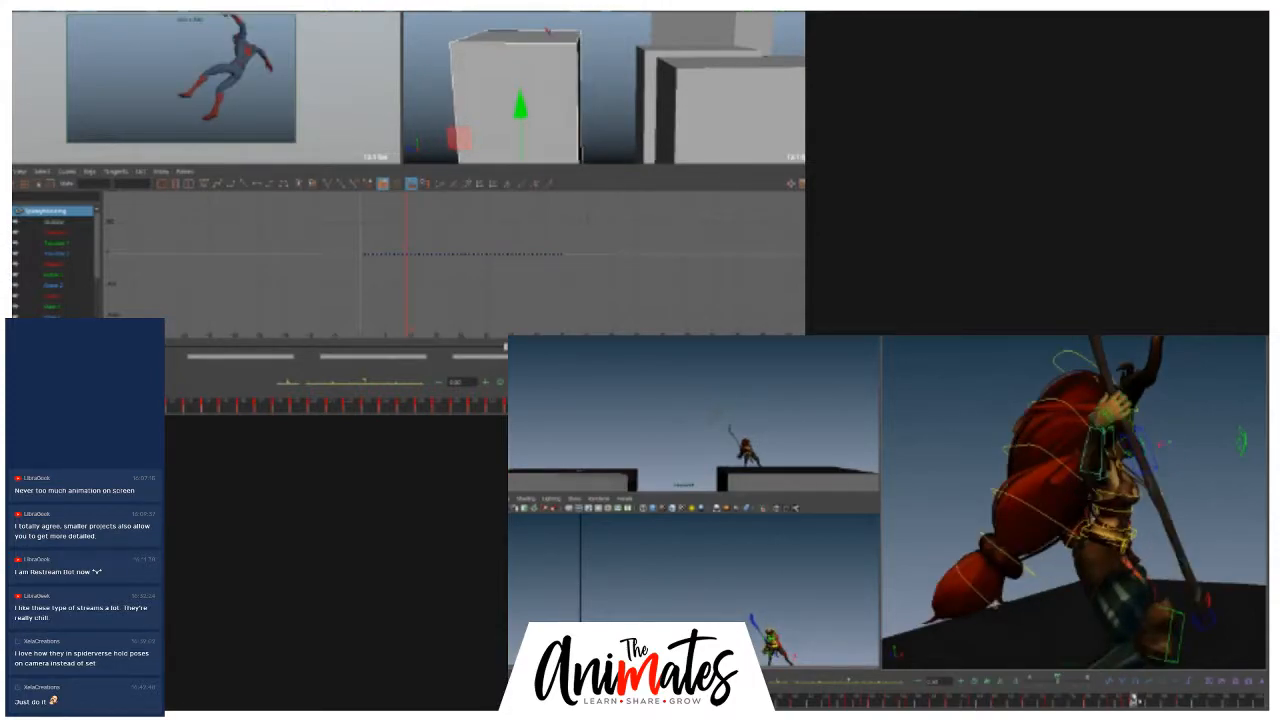
{"action": "left_click_drag", "start_coordinate": [1072, 432], "coordinate": [1132, 462], "text": "alt"}
{"action": "key", "text": "e"}
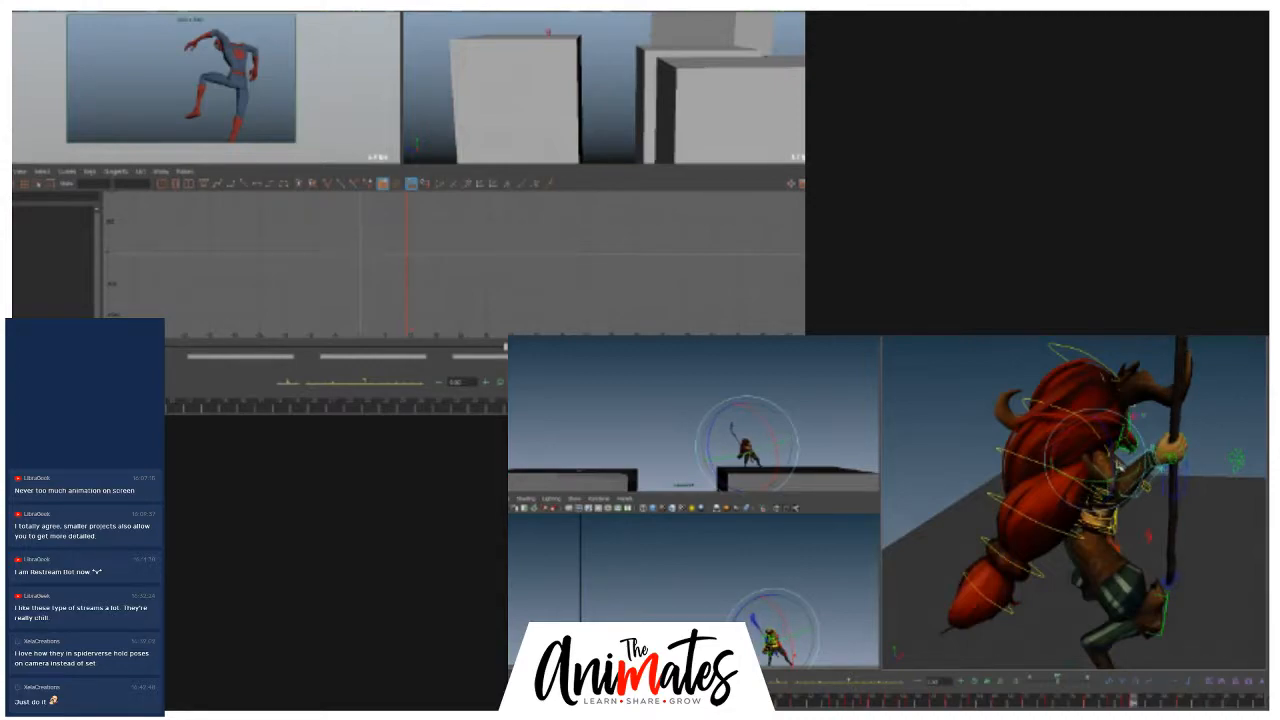
- Move the staff-hand control slightly at the settling pose following the crouch
{"action": "left_click", "coordinate": [1175, 700]}
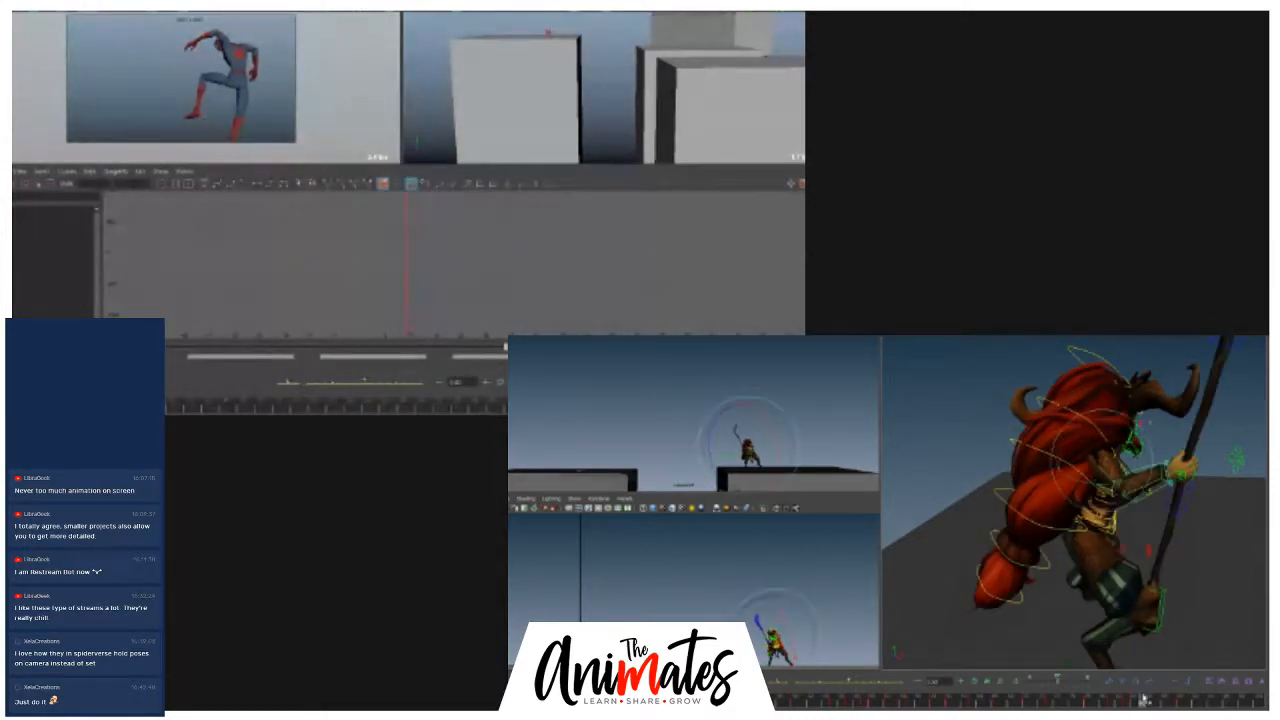
{"action": "mouse_move", "coordinate": [1175, 701]}
{"action": "left_mouse_down"}
{"action": "mouse_move", "coordinate": [1138, 698]}
{"action": "mouse_move", "coordinate": [1192, 700]}
{"action": "mouse_move", "coordinate": [1132, 695]}
{"action": "mouse_move", "coordinate": [1238, 700]}
{"action": "mouse_move", "coordinate": [1124, 703]}
{"action": "mouse_move", "coordinate": [1218, 696]}
{"action": "mouse_move", "coordinate": [1164, 701]}
{"action": "left_mouse_up"}
{"action": "left_click_drag", "start_coordinate": [1200, 567], "coordinate": [1203, 535], "text": "alt"}
{"action": "left_click", "coordinate": [1152, 517]}
{"action": "key", "text": "w"}
{"action": "left_click_drag", "start_coordinate": [1185, 521], "coordinate": [1186, 524]}
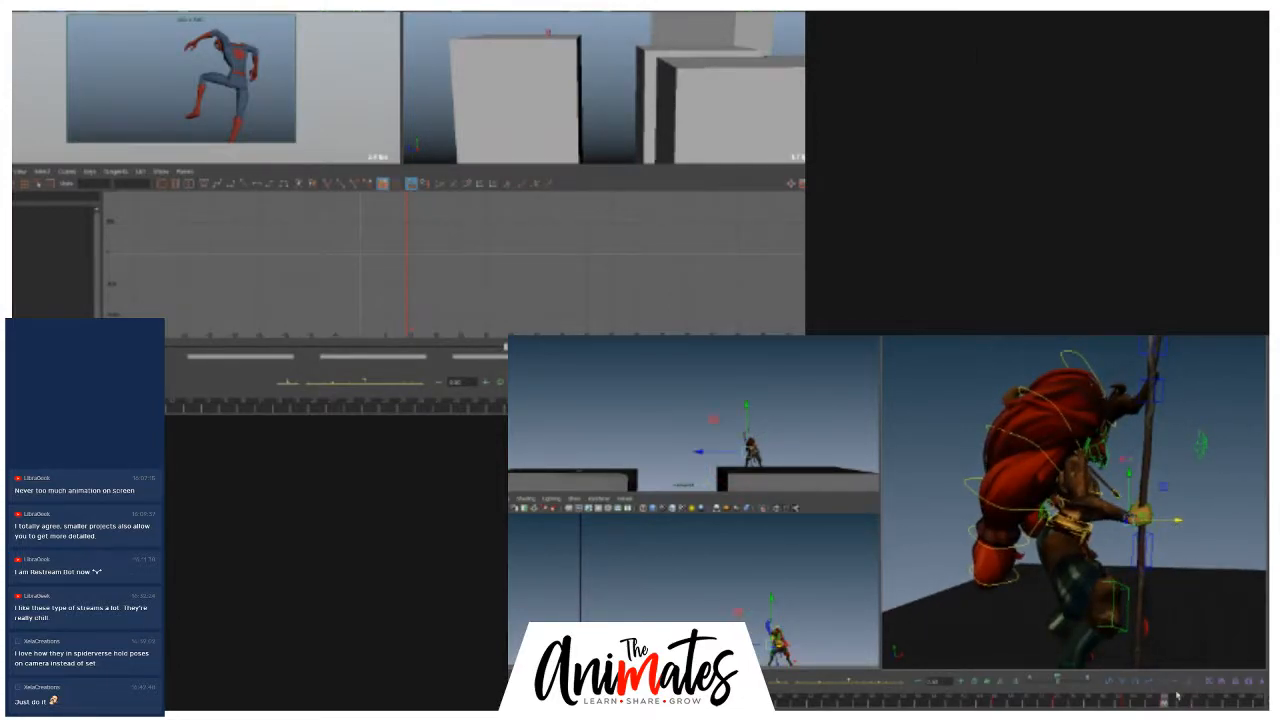
- Move and rotate the staff-arm control at the crouched pose between the stride and the settle, and play the animation
{"action": "left_click", "coordinate": [1147, 702]}
{"action": "mouse_move", "coordinate": [1147, 704]}
{"action": "left_mouse_down"}
{"action": "mouse_move", "coordinate": [1133, 703]}
{"action": "mouse_move", "coordinate": [1164, 703]}
{"action": "mouse_move", "coordinate": [1151, 702]}
{"action": "left_mouse_up"}
{"action": "key", "text": "w"}
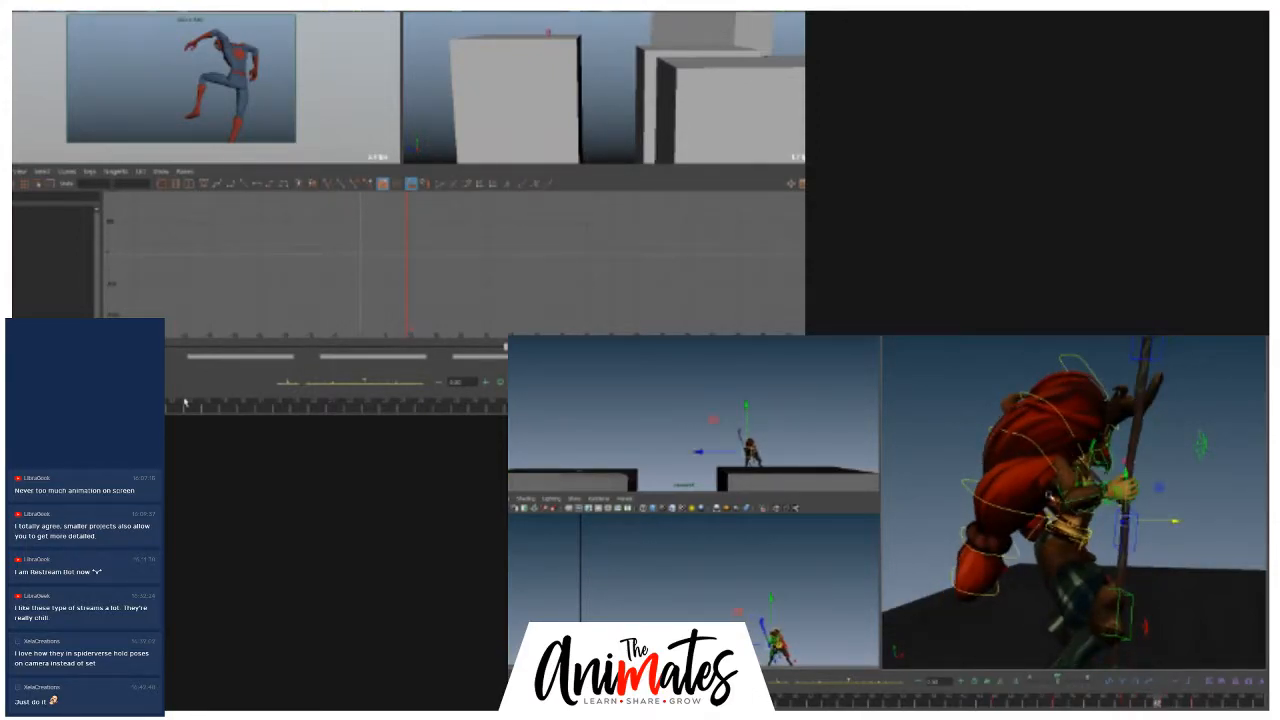
{"action": "key", "text": "e"}
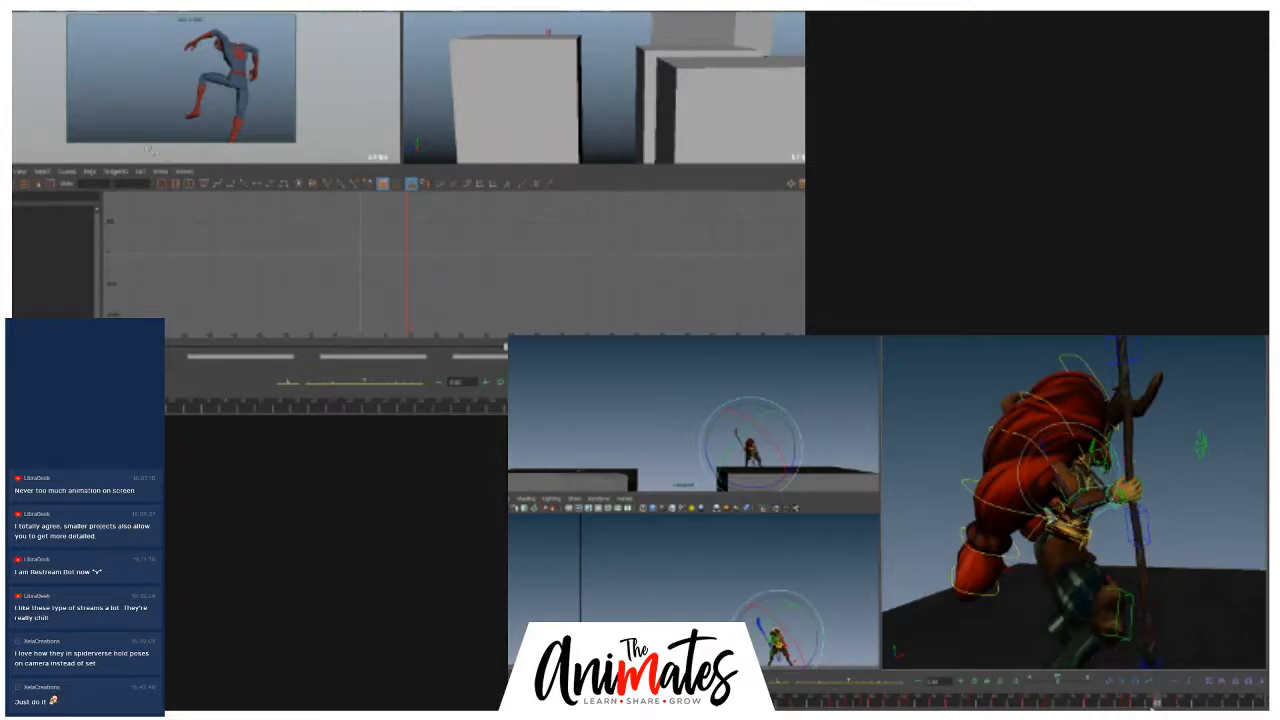
{"action": "key", "text": "alt+v"}
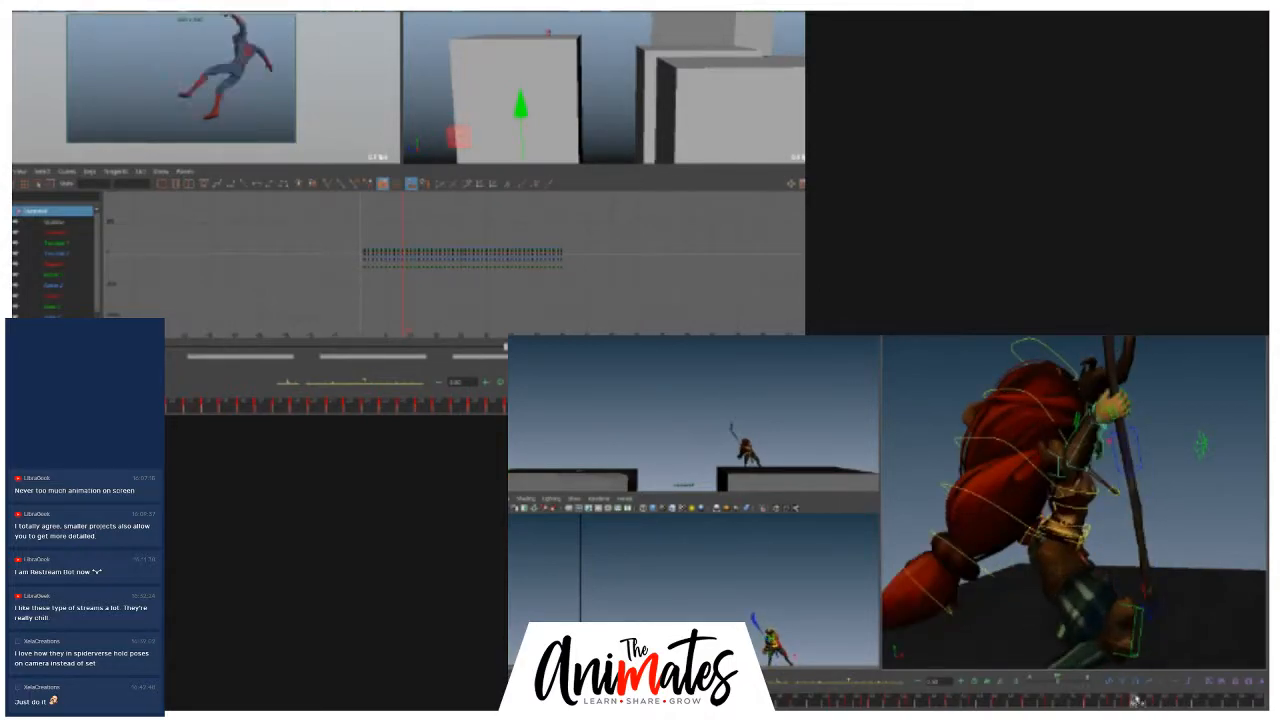
- Rotate the upper staff arm and the staff-hand control at the crouched pose to tilt the staff
{"action": "mouse_move", "coordinate": [1183, 703]}
{"action": "left_mouse_down"}
{"action": "mouse_move", "coordinate": [1150, 701]}
{"action": "mouse_move", "coordinate": [1180, 700]}
{"action": "left_mouse_up"}
{"action": "key", "text": "e"}
{"action": "left_click_drag", "start_coordinate": [1196, 568], "coordinate": [955, 581], "text": "alt"}
{"action": "left_click_drag", "start_coordinate": [1172, 594], "coordinate": [1158, 703], "text": "alt"}
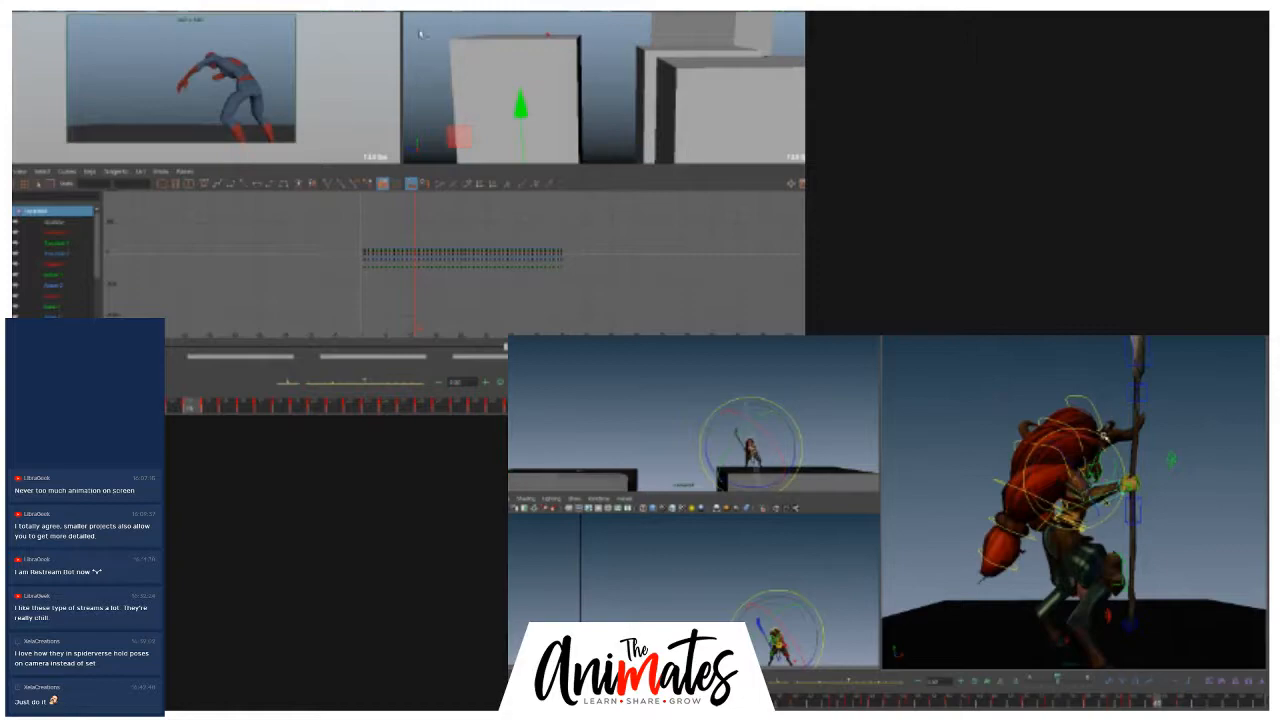
{"action": "left_click_drag", "start_coordinate": [1106, 436], "coordinate": [1100, 434]}
{"action": "left_click", "coordinate": [1180, 567]}
{"action": "left_click", "coordinate": [1124, 482]}
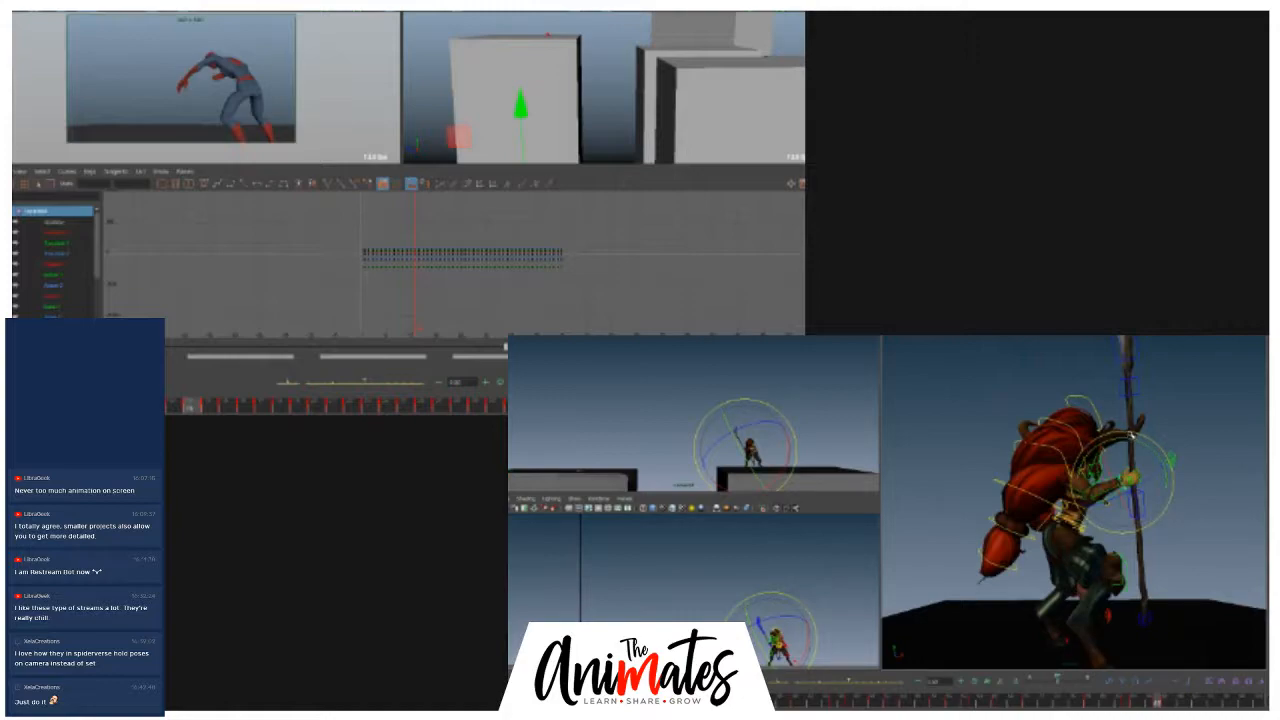
{"action": "left_click_drag", "start_coordinate": [1137, 436], "coordinate": [1130, 452]}
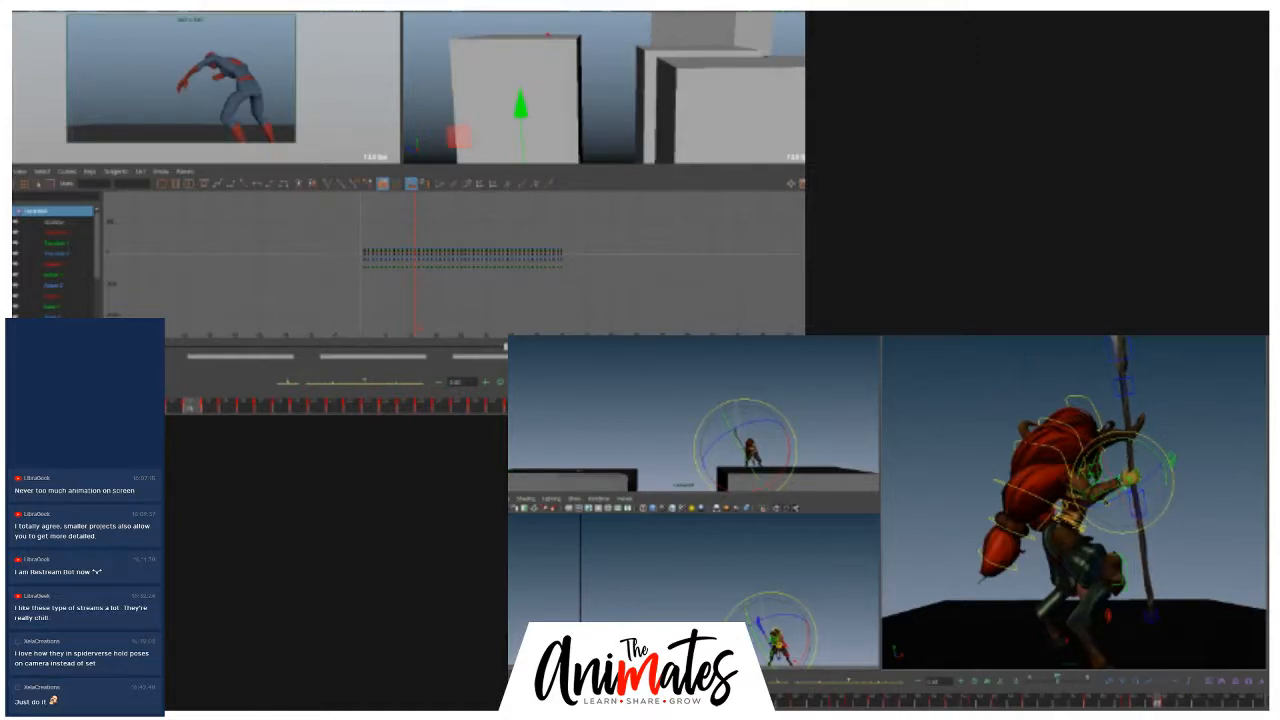
- Rotate the staff-arm controls at the stride pose, viewing the character from several angles
{"action": "left_click_drag", "start_coordinate": [1158, 701], "coordinate": [1127, 696]}
{"action": "left_click_drag", "start_coordinate": [1190, 385], "coordinate": [1118, 369], "text": "alt"}
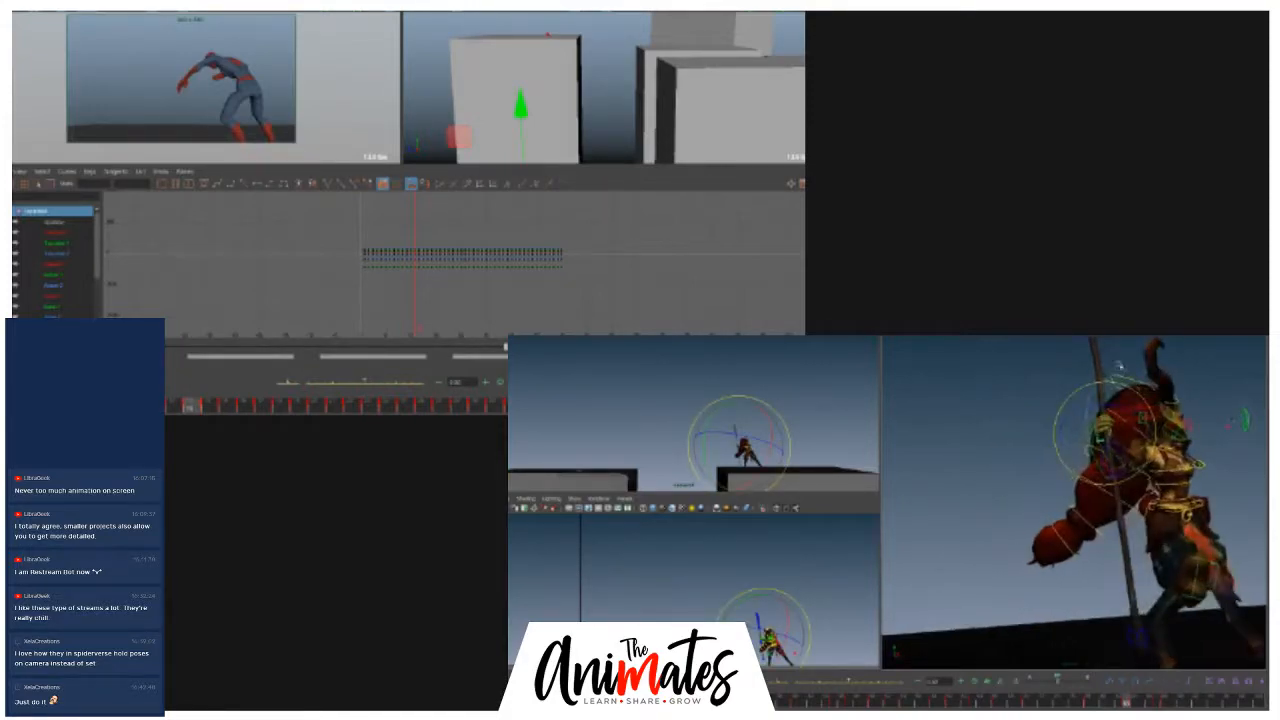
{"action": "left_click", "coordinate": [1097, 447]}
{"action": "left_click_drag", "start_coordinate": [1098, 448], "coordinate": [1251, 478], "text": "alt"}
{"action": "left_click", "coordinate": [1251, 479]}
{"action": "left_click", "coordinate": [1069, 446]}
{"action": "left_click_drag", "start_coordinate": [1070, 445], "coordinate": [1078, 438]}
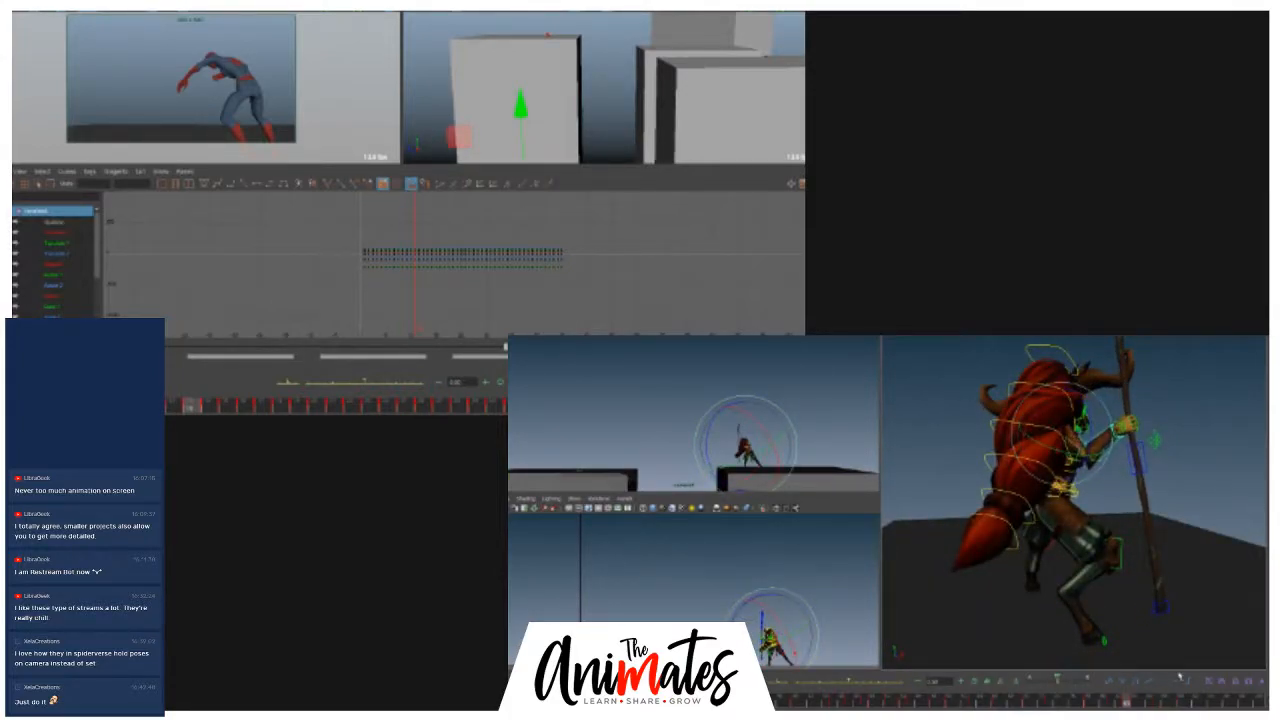
- Delete the staff arm's and staff hand's keys on the frame just after the stride pose
{"action": "left_click", "coordinate": [1127, 705]}
{"action": "right_click", "coordinate": [1132, 700]}
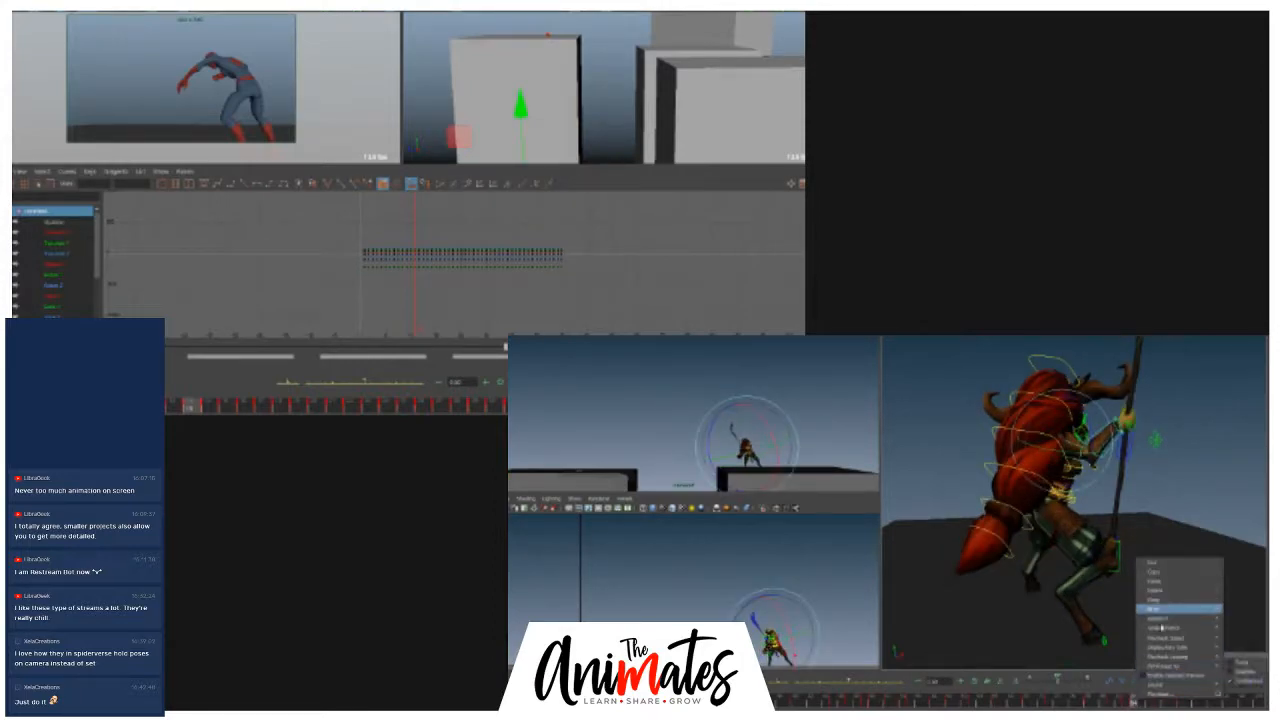
{"action": "left_click", "coordinate": [1162, 592]}
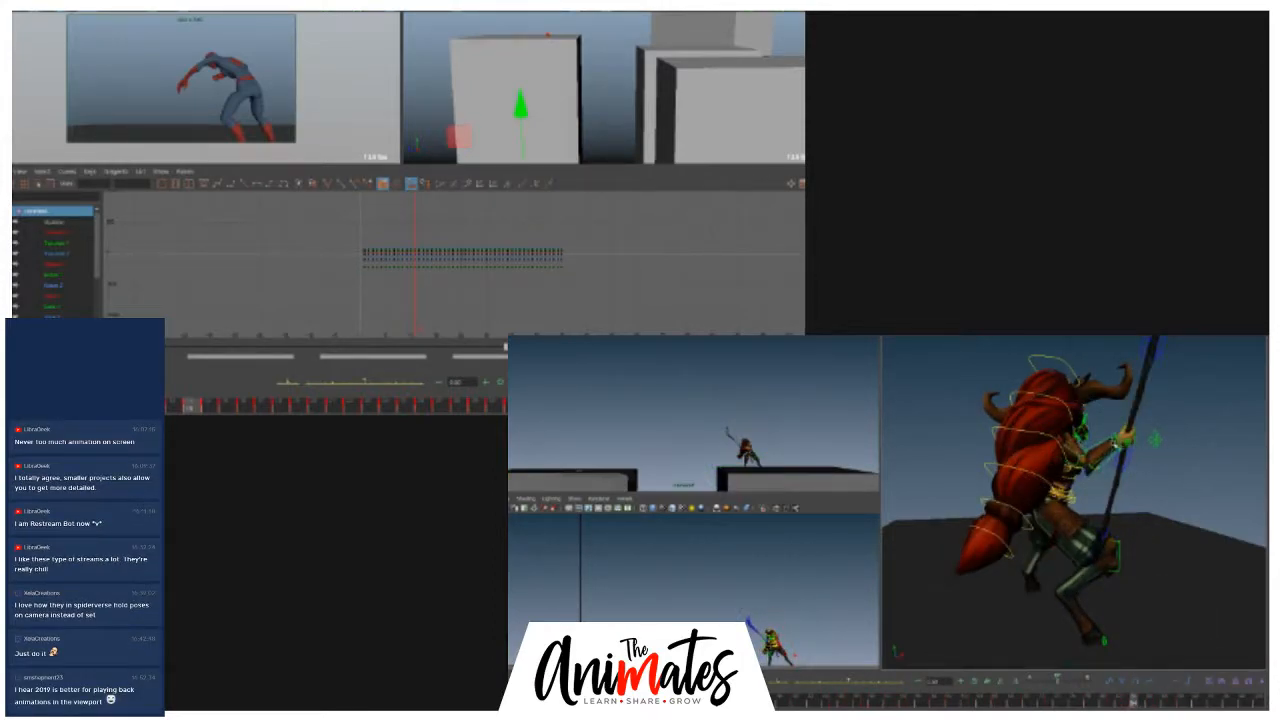
{"action": "key", "text": "e"}
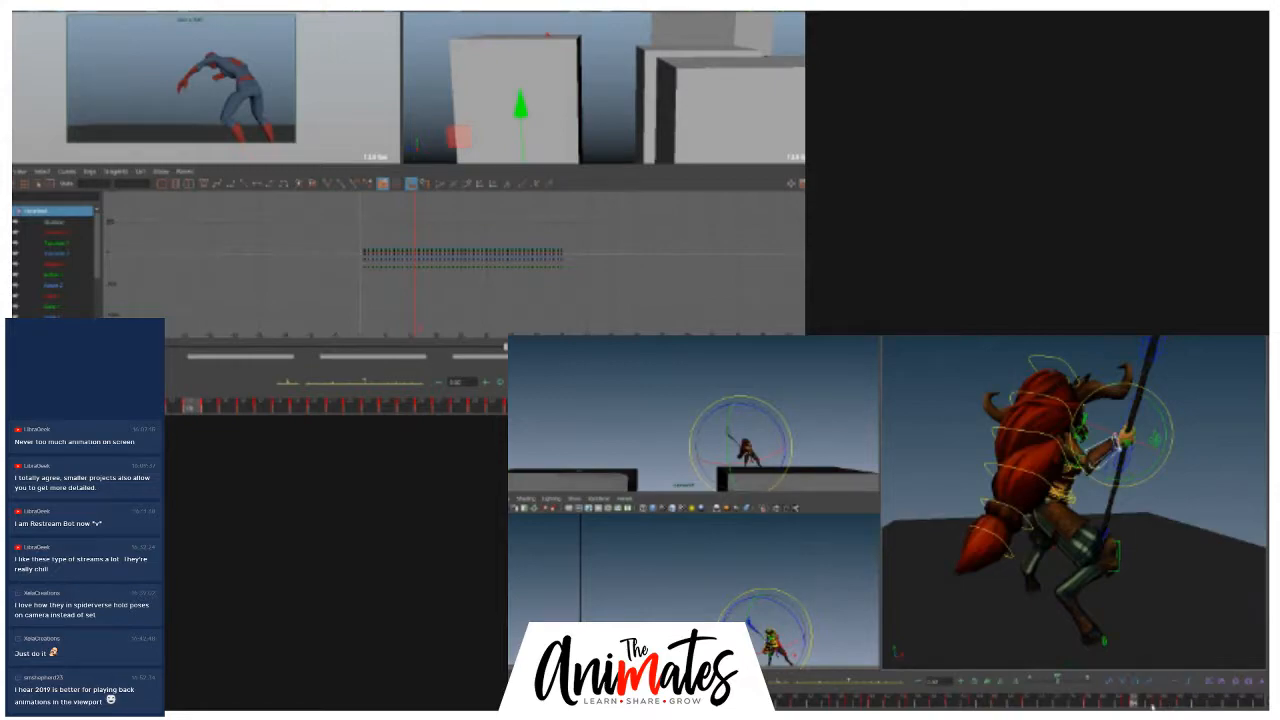
{"action": "right_click", "coordinate": [1138, 706]}
{"action": "left_click", "coordinate": [1150, 600]}
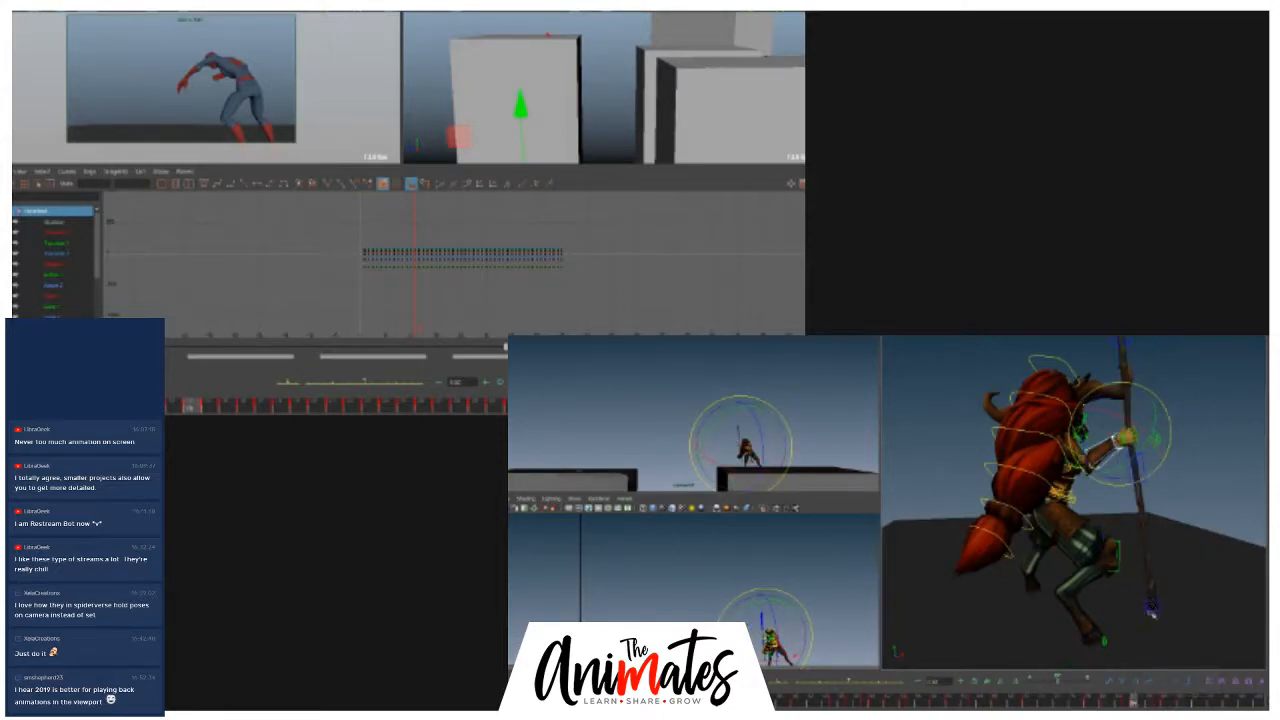
- Adjust the staff-arm control at the final standing pose
{"action": "mouse_move", "coordinate": [1114, 702]}
{"action": "left_mouse_down"}
{"action": "mouse_move", "coordinate": [1238, 704]}
{"action": "mouse_move", "coordinate": [1072, 704]}
{"action": "mouse_move", "coordinate": [1258, 702]}
{"action": "left_mouse_up"}
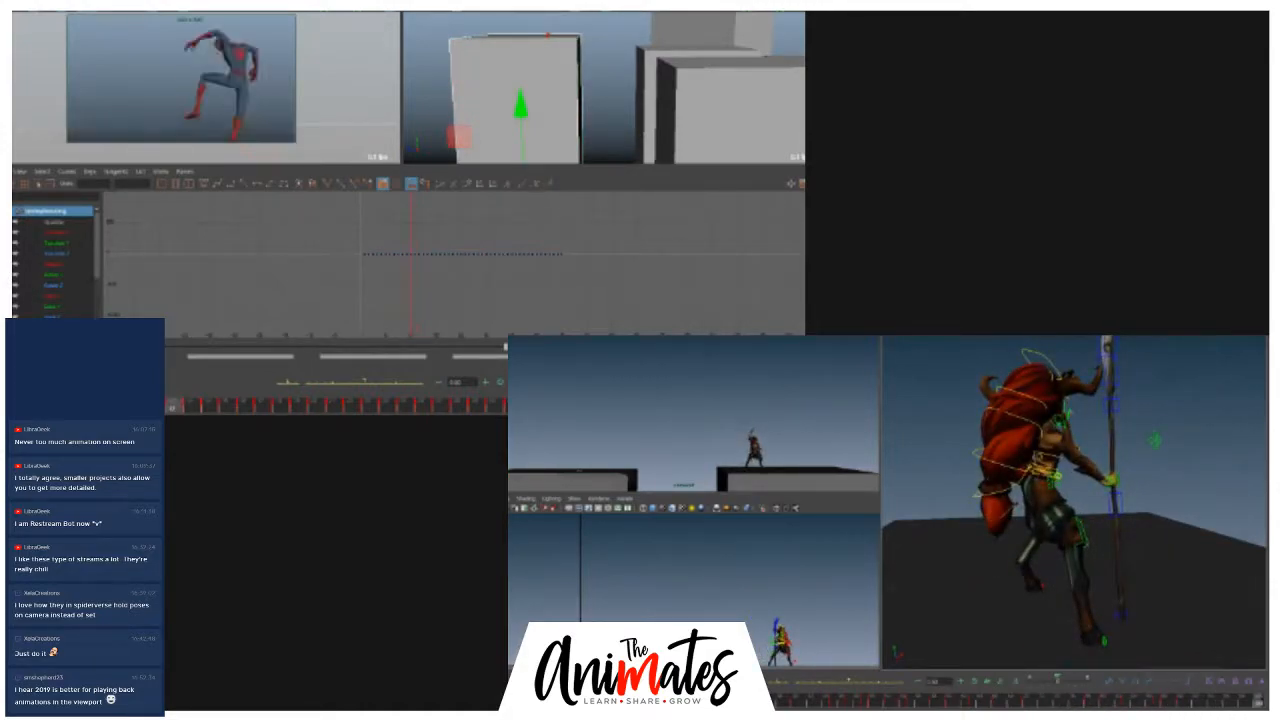
{"action": "key", "text": "e"}
{"action": "left_click_drag", "start_coordinate": [1062, 450], "coordinate": [1125, 455], "text": "alt"}
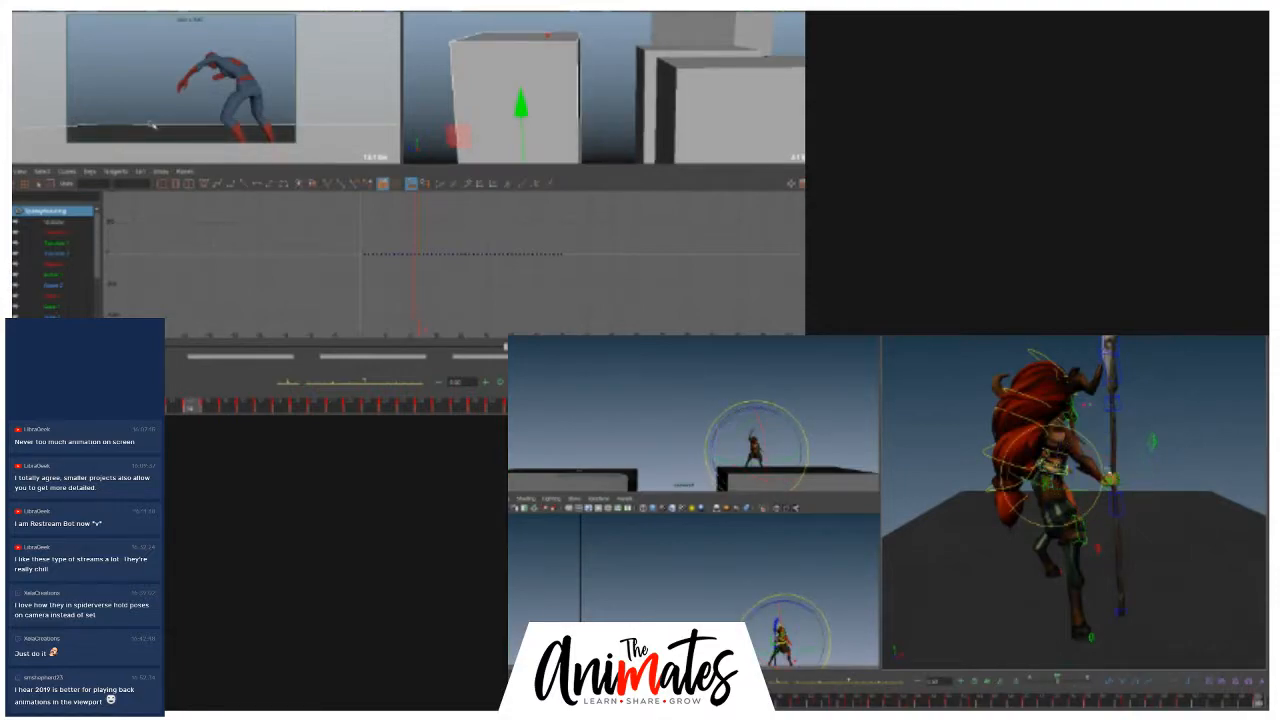
{"action": "key", "text": "w"}
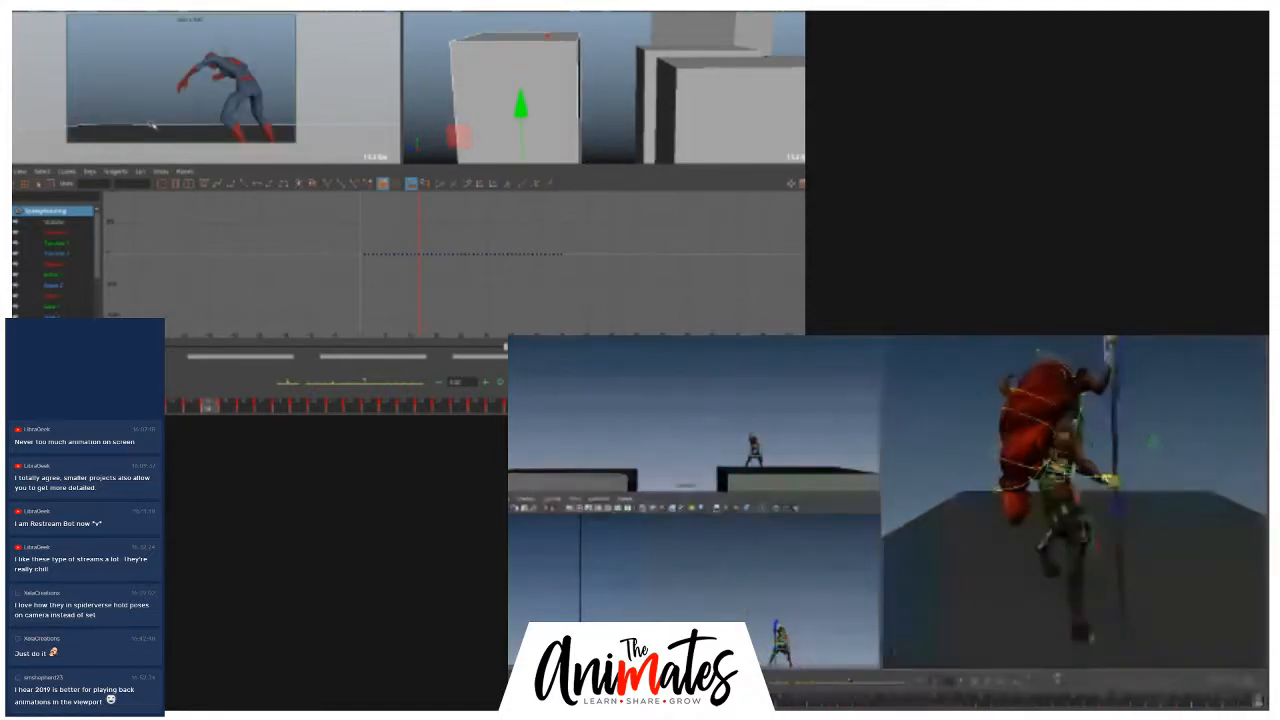
- In the Spider-Man scene, enlarge the perspective view and compare the tall block's position with the locator across neighbouring frames
{"action": "key", "text": "space"}
{"action": "left_click_drag", "start_coordinate": [517, 118], "coordinate": [397, 150], "text": "alt"}
{"action": "right_click_drag", "start_coordinate": [397, 150], "coordinate": [660, 92], "text": "alt"}
{"action": "key", "text": "comma"}
{"action": "key", "text": "period"}
{"action": "key", "text": "comma"}
{"action": "key", "text": "period"}
{"action": "key", "text": "comma"}
{"action": "key", "text": "period"}
{"action": "key", "text": "comma"}
{"action": "key", "text": "period"}
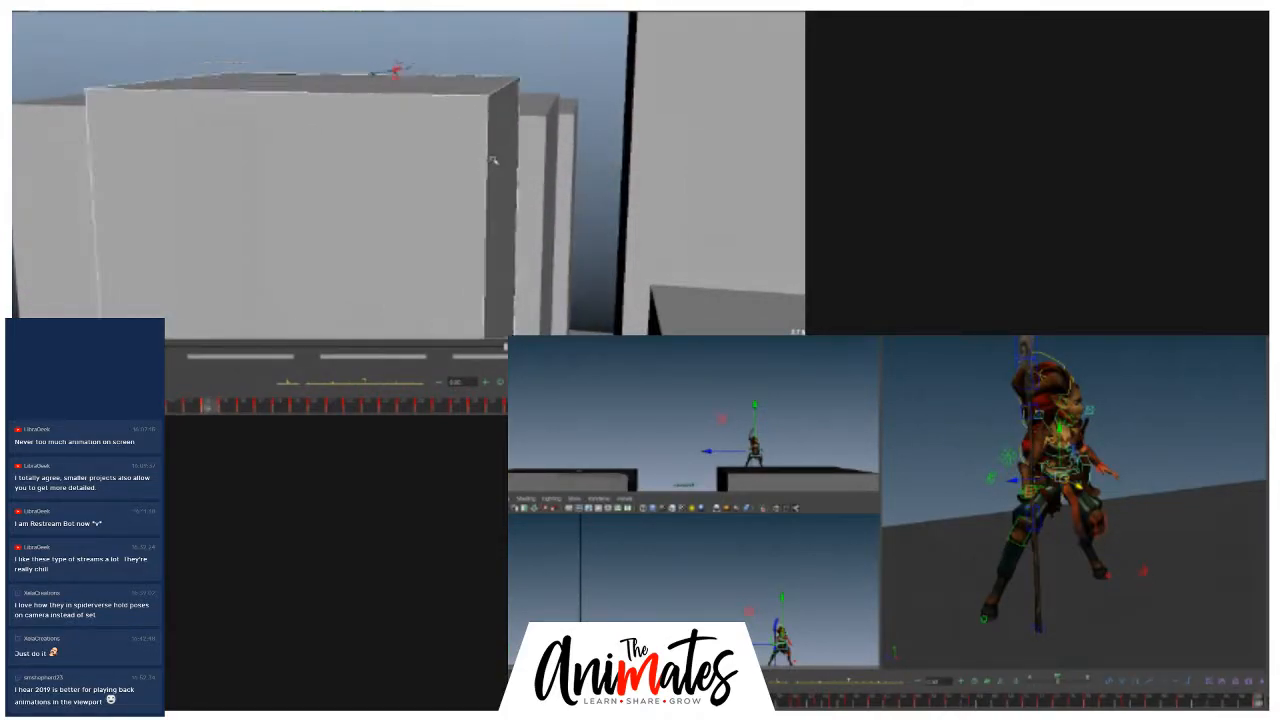
{"action": "key", "text": "period"}
{"action": "key", "text": "comma"}
{"action": "key", "text": "comma"}
- Check the block's edge under Spider-Man frame by frame in the enlarged camera view
{"action": "key", "text": "space"}
{"action": "key", "text": "period"}
{"action": "key", "text": "space"}
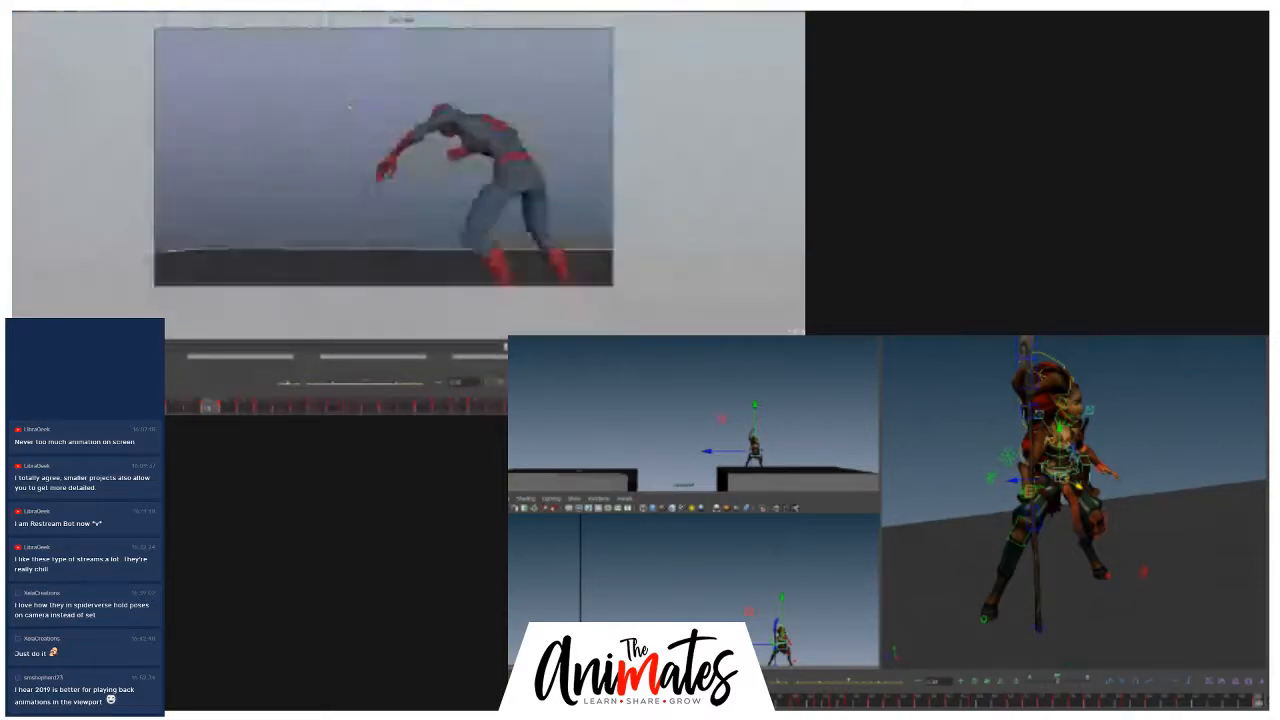
{"action": "key", "text": "comma"}
{"action": "key", "text": "period"}
{"action": "key", "text": "comma"}
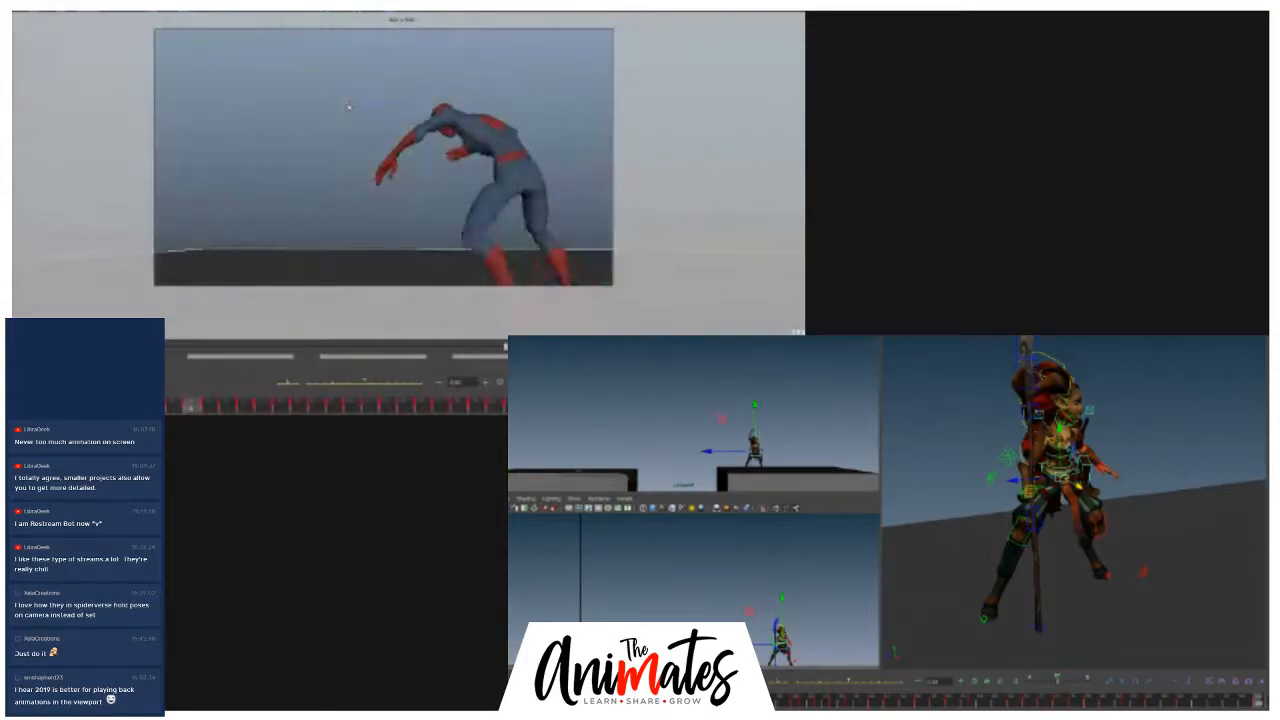
{"action": "key", "text": "comma"}
{"action": "key", "text": "space"}
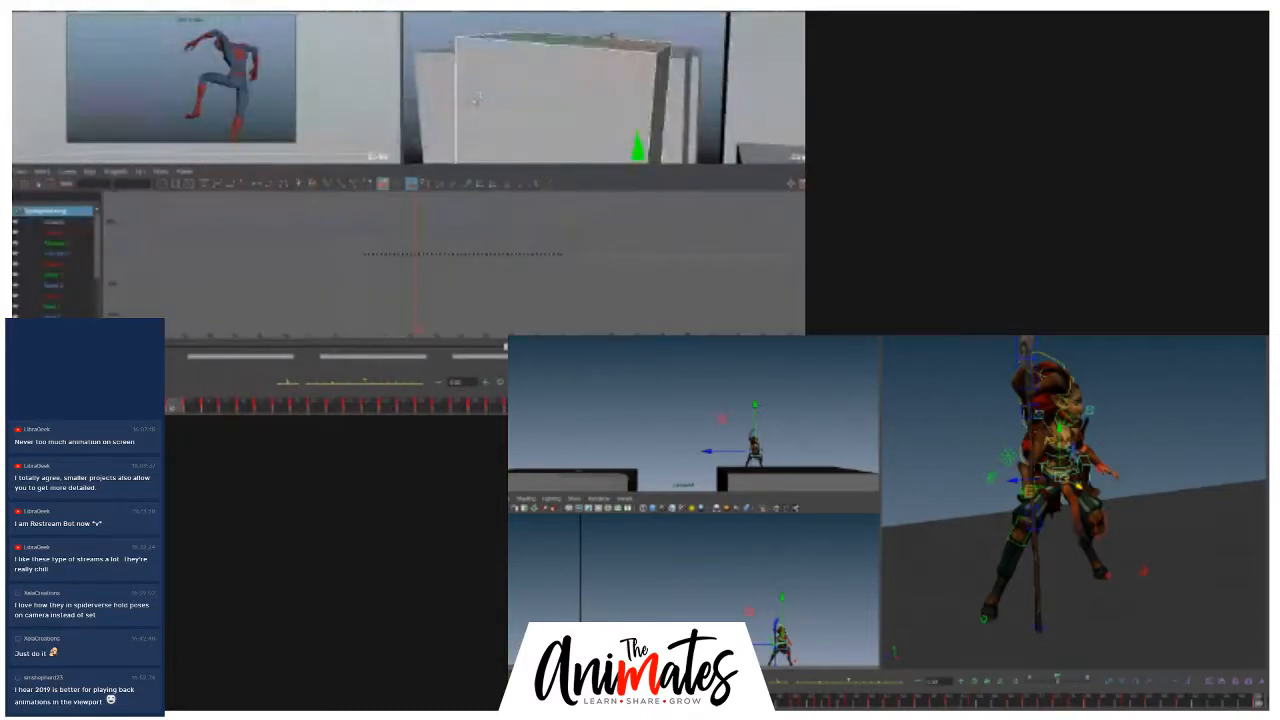
- Clear the tall block's temporary parent constraint at the bent-over landing frame and reselect the locator
{"action": "key", "text": "period"}
{"action": "key", "text": "period"}
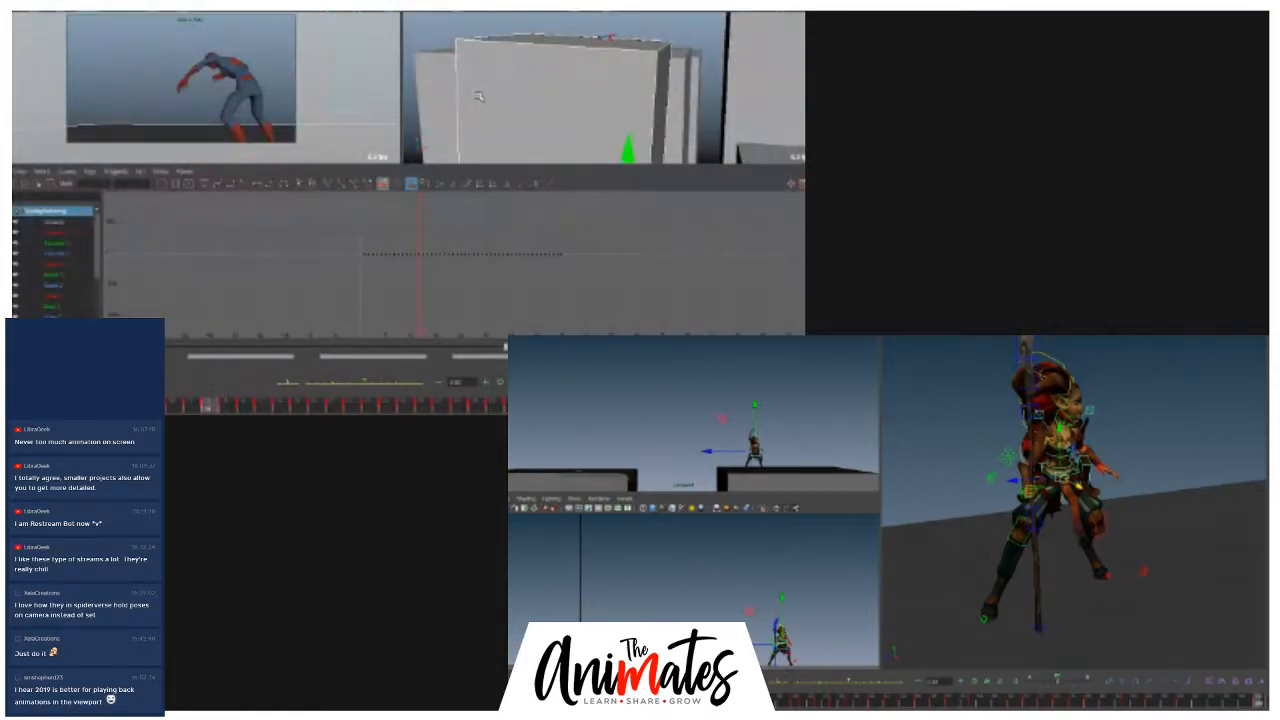
{"action": "key", "text": "comma"}
{"action": "left_click", "coordinate": [479, 96]}
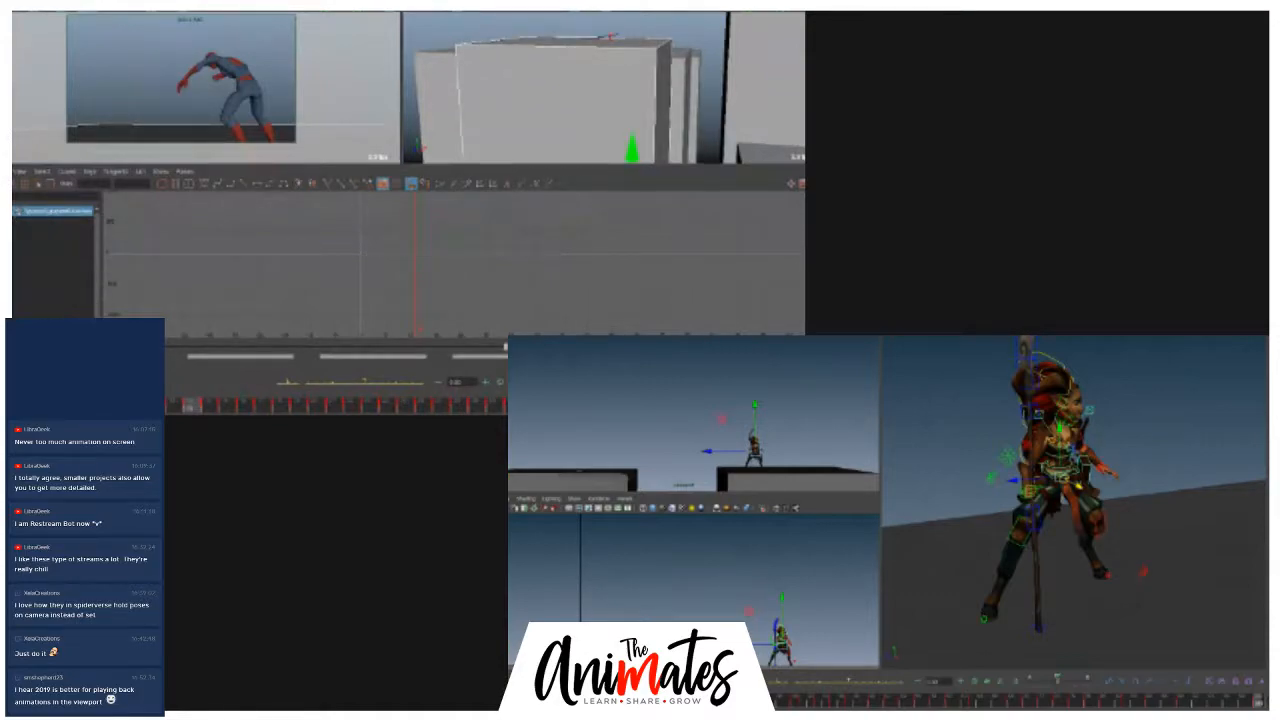
{"action": "left_click", "coordinate": [478, 28]}
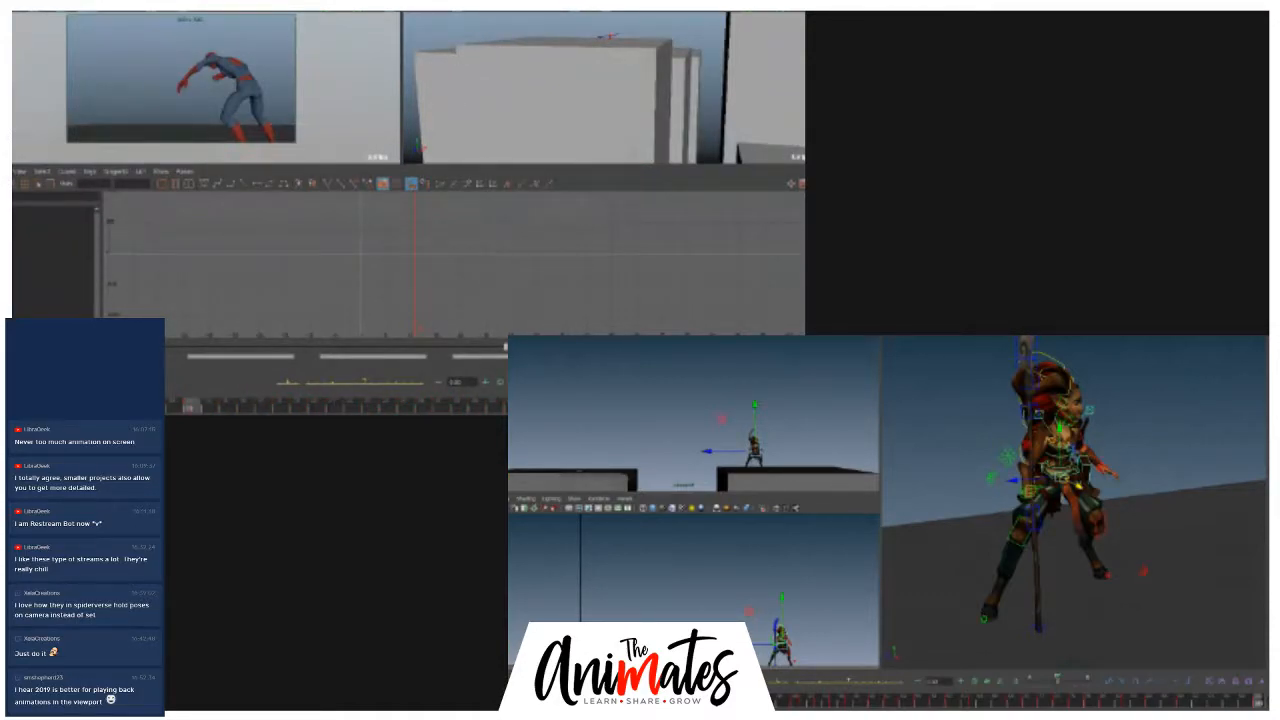
{"action": "left_click", "coordinate": [608, 37]}
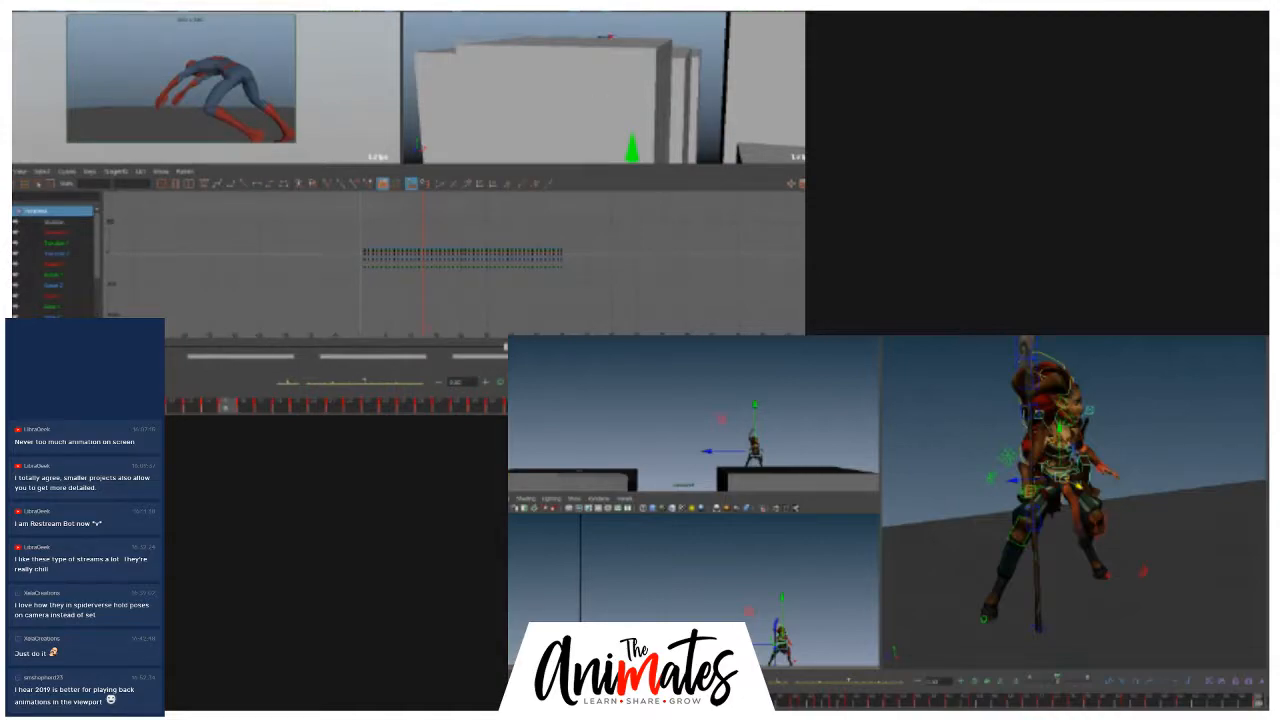
- Undo the latest tall-block constraint changes back to the locator selection
{"action": "key", "text": "ctrl+z"}
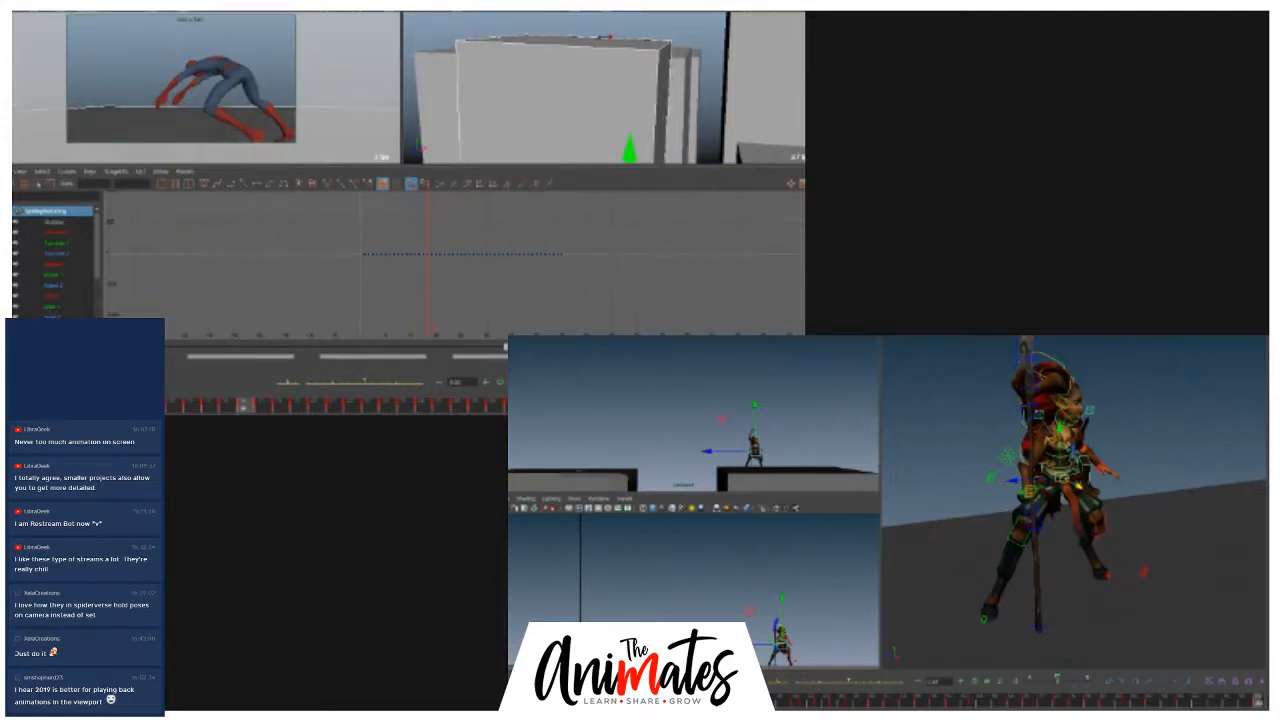
{"action": "key", "text": "ctrl+z"}
{"action": "key", "text": "ctrl+z"}
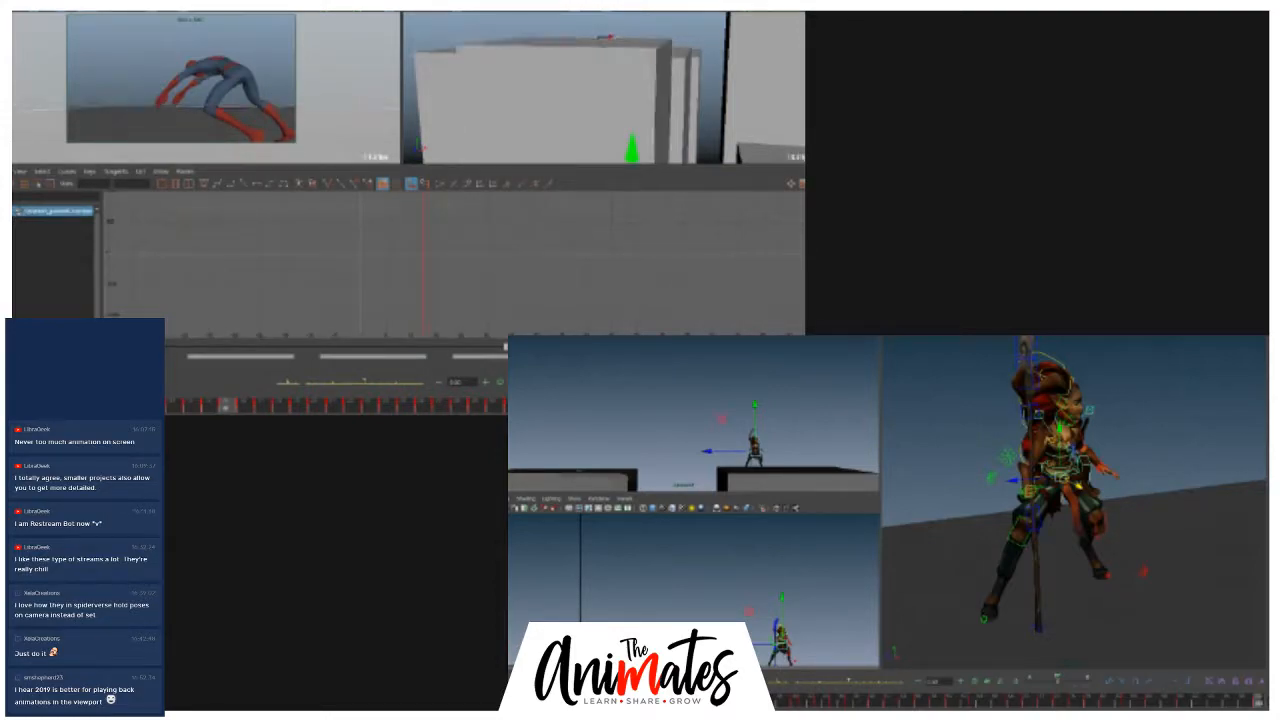
{"action": "key", "text": "ctrl+z"}
{"action": "key", "text": "ctrl+z"}
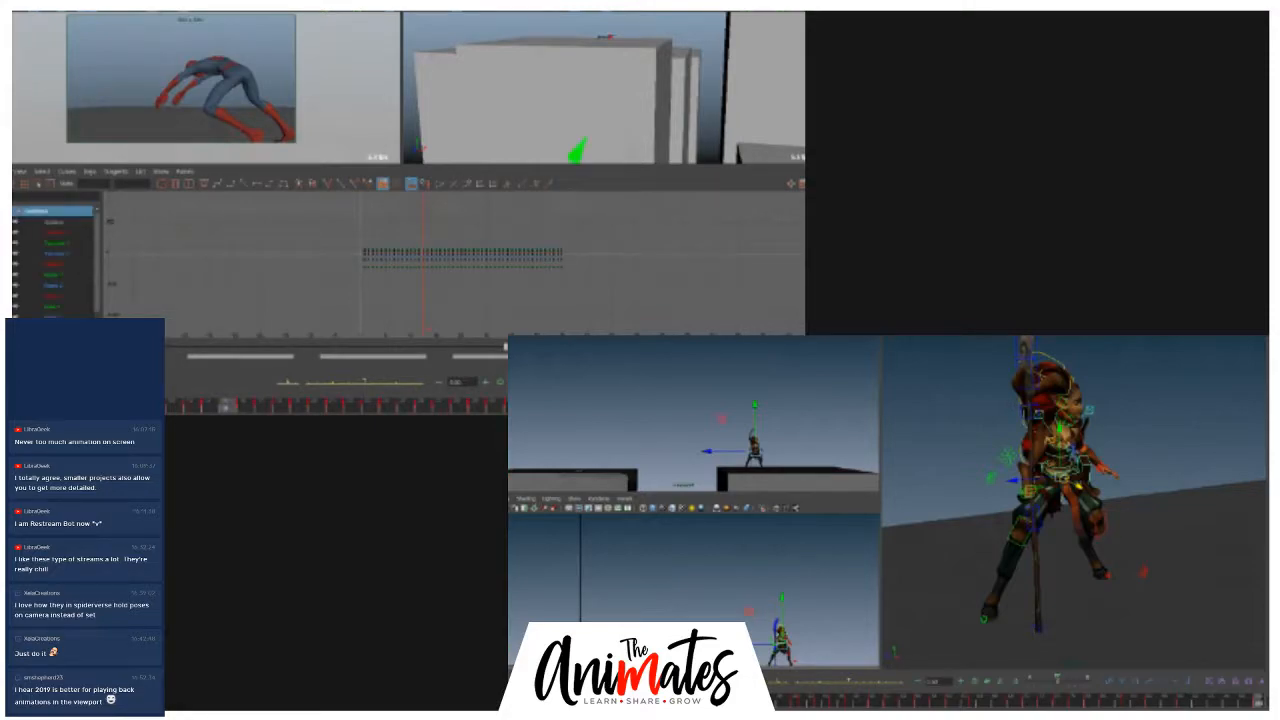
- Undo the tall block's remaining constraint edits at the bent-over frame and return to the animated locator
{"action": "key", "text": "ctrl+z"}
{"action": "key", "text": "ctrl+z"}
{"action": "key", "text": "ctrl+z"}
{"action": "key", "text": "ctrl+z"}
{"action": "key", "text": "ctrl+z"}
{"action": "key", "text": "ctrl+z"}
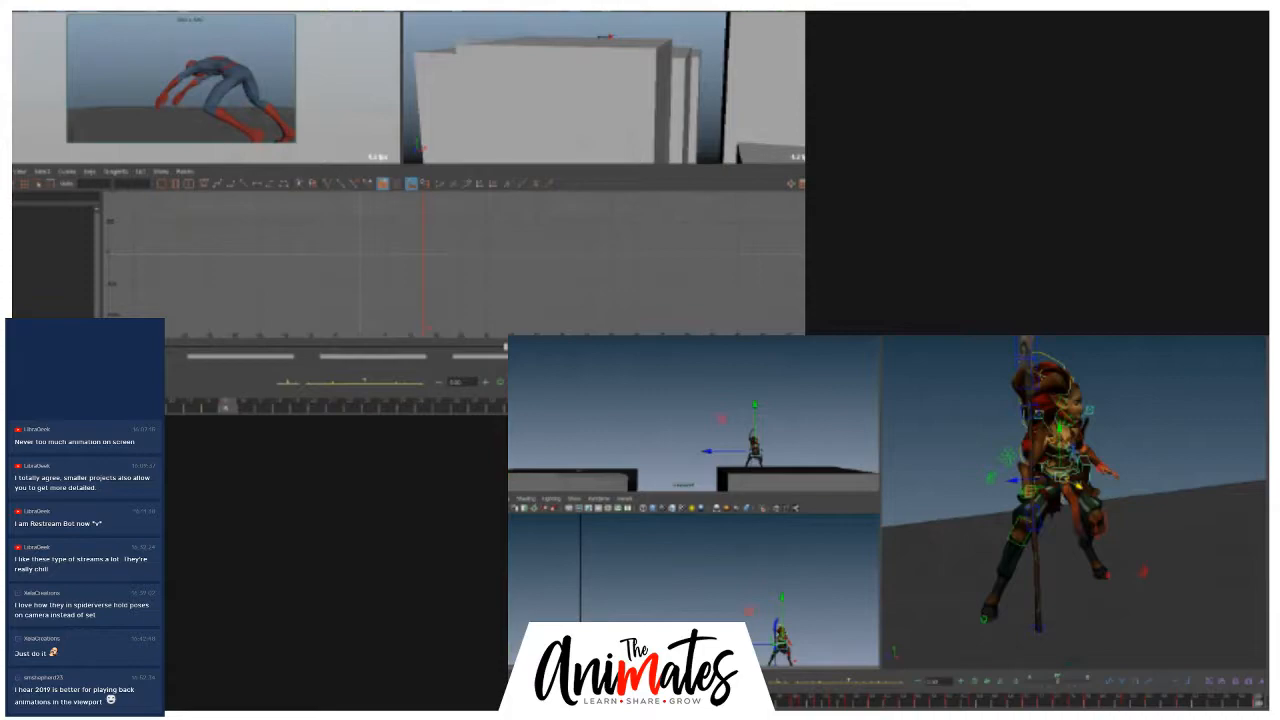
{"action": "key", "text": "ctrl+z"}
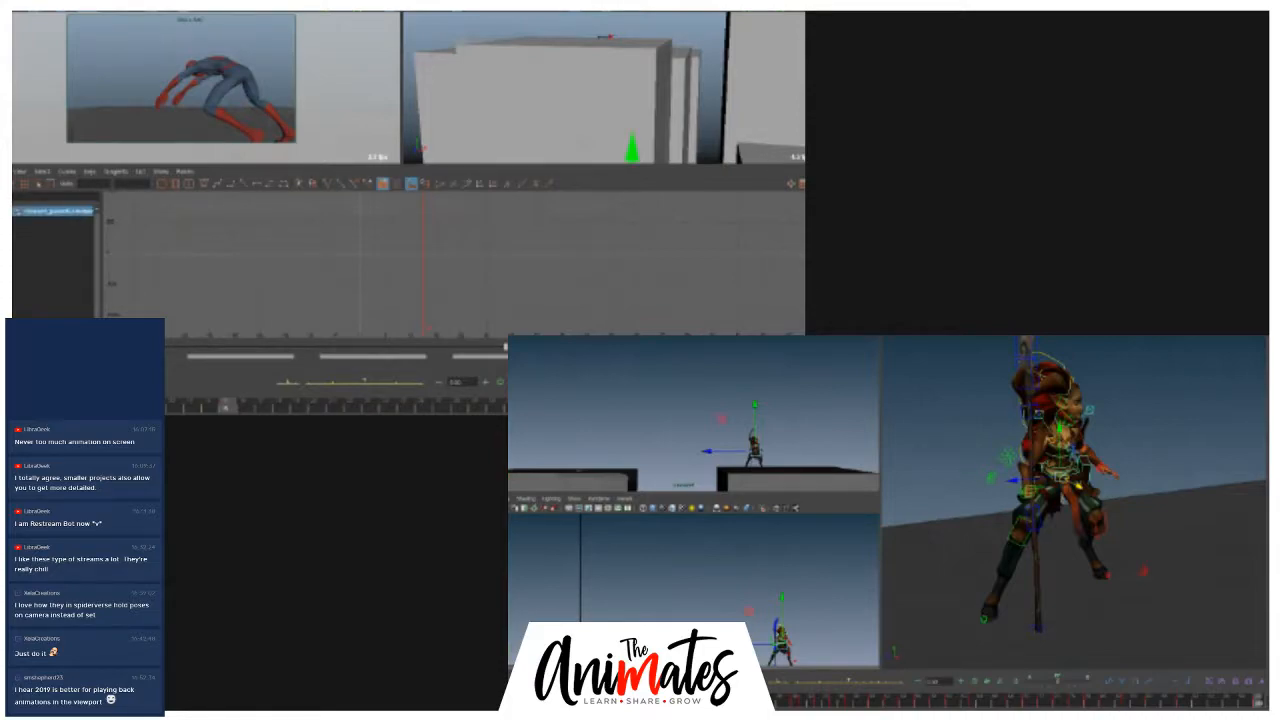
{"action": "key", "text": "ctrl+z"}
{"action": "key", "text": "ctrl+z"}
{"action": "key", "text": "ctrl+z"}
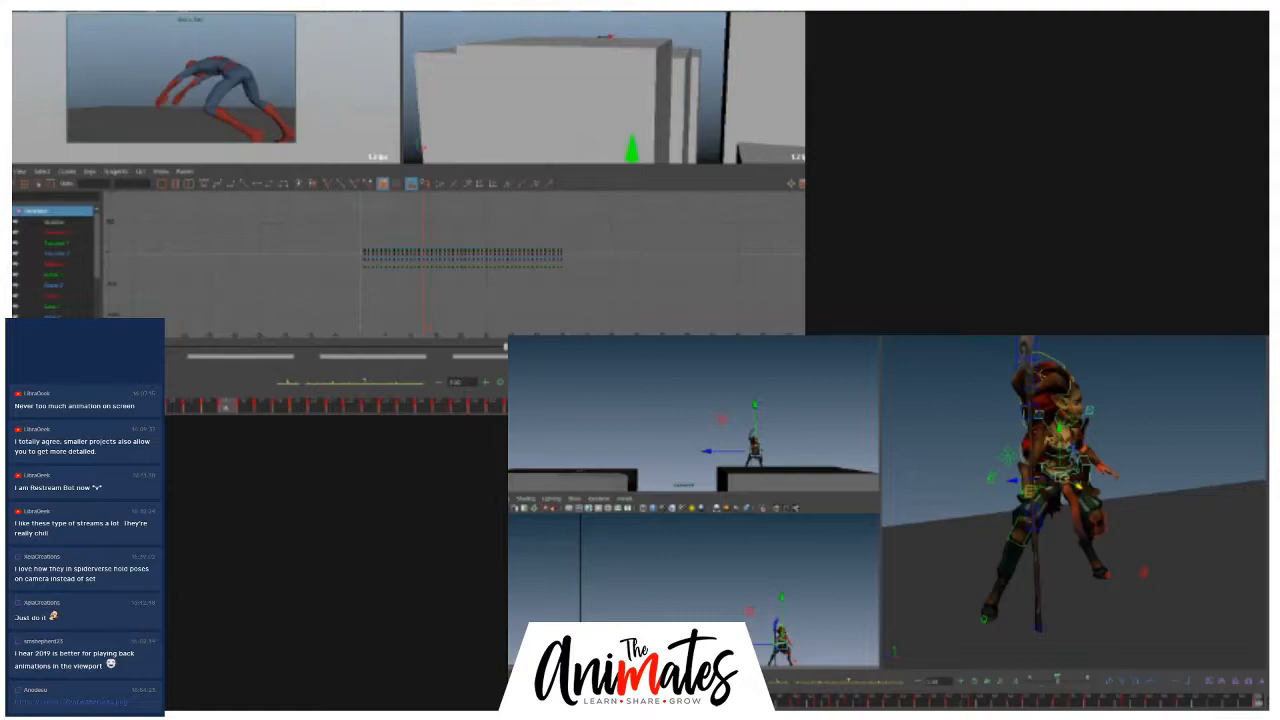
- Clear the tall block's temporary constraint, advance two frames to Spider-Man's hands-down pose and select the block
{"action": "key", "text": "Delete"}
{"action": "key", "text": "period"}
{"action": "key", "text": "period"}
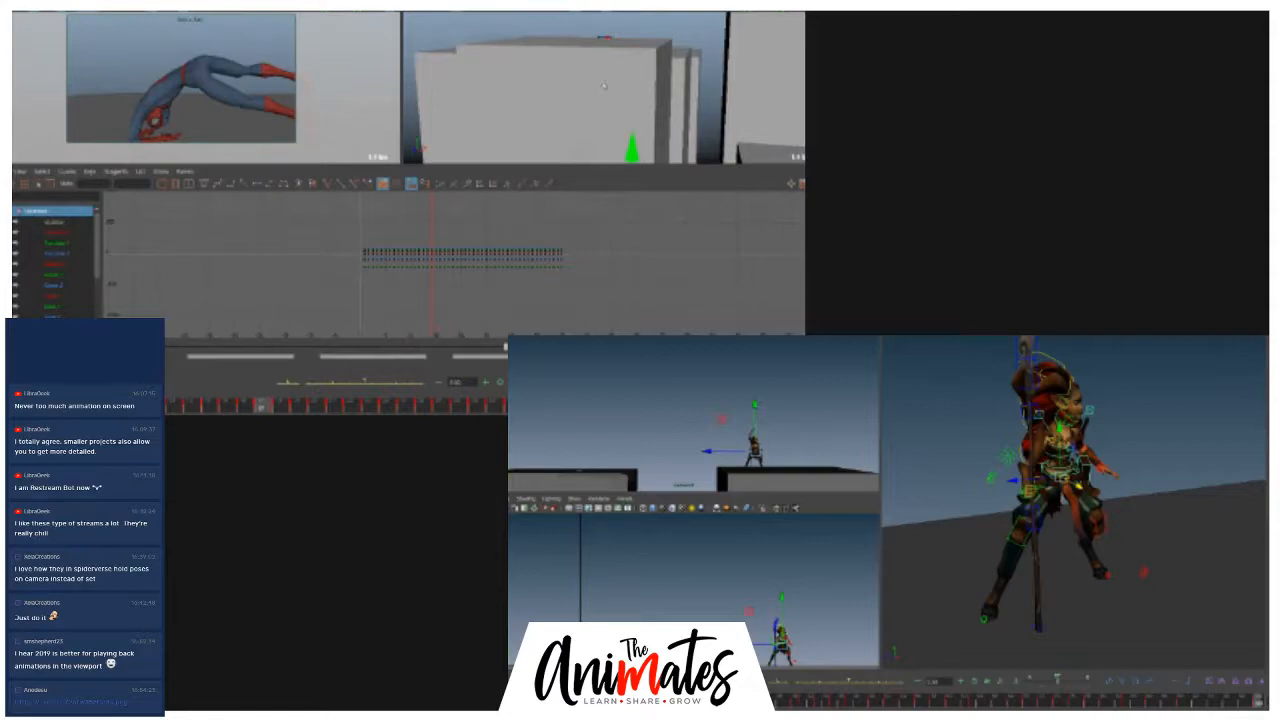
{"action": "left_click", "coordinate": [572, 38]}
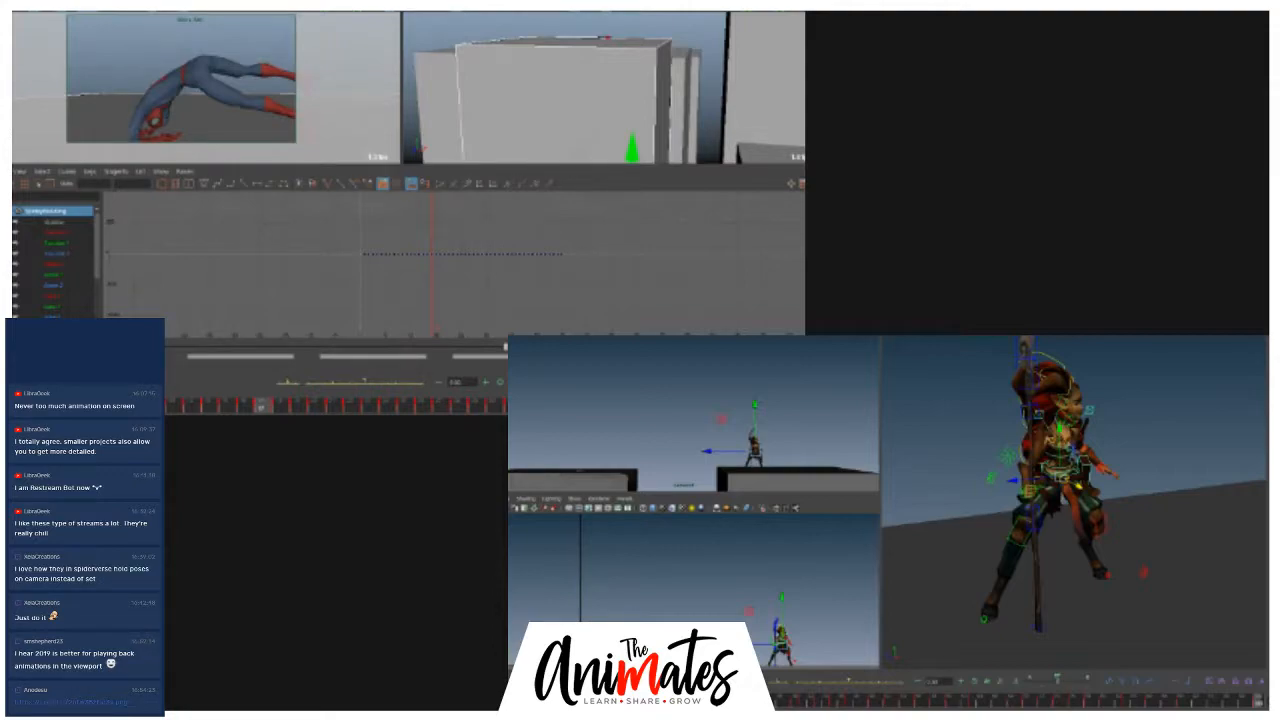
- Rotate the staff character's upper-body control in the final standing pose
{"action": "left_click", "coordinate": [1120, 544]}
{"action": "left_click_drag", "start_coordinate": [1121, 543], "coordinate": [1127, 514], "text": "alt"}
{"action": "left_click_drag", "start_coordinate": [1182, 632], "coordinate": [1143, 476], "text": "alt"}
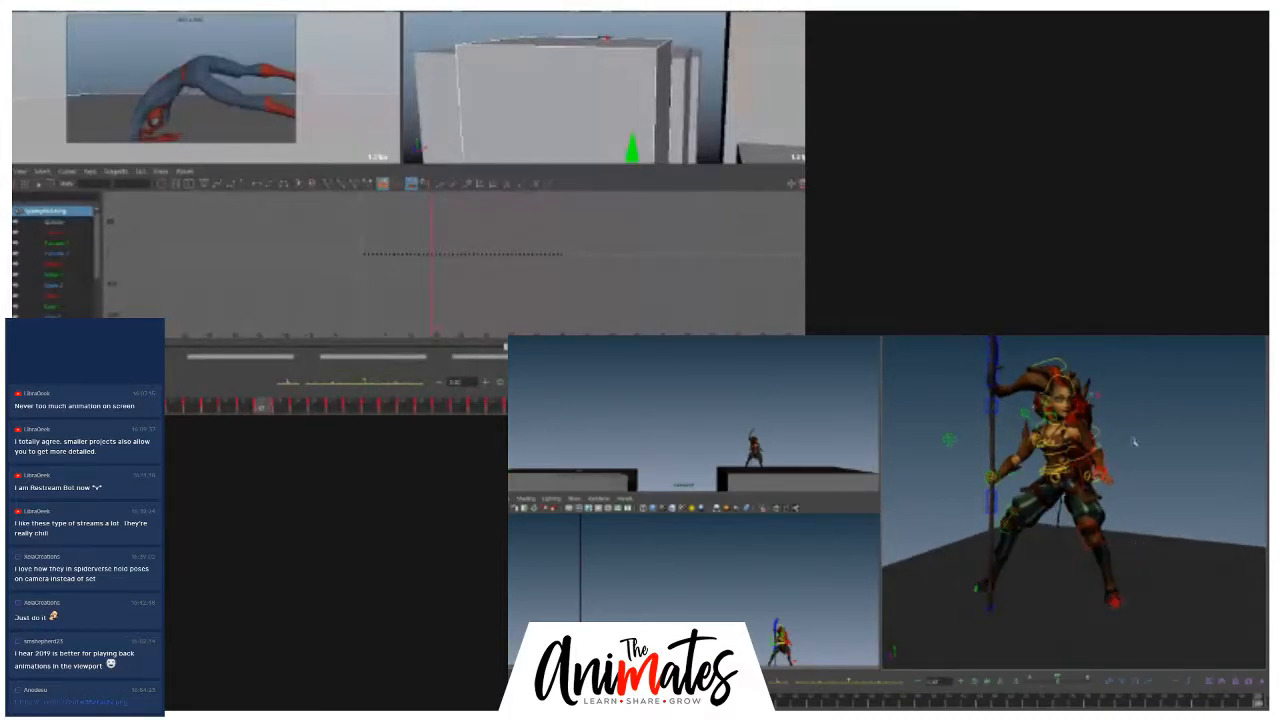
{"action": "left_click", "coordinate": [1093, 397]}
{"action": "key", "text": "e"}
{"action": "left_click_drag", "start_coordinate": [1060, 411], "coordinate": [1205, 440]}
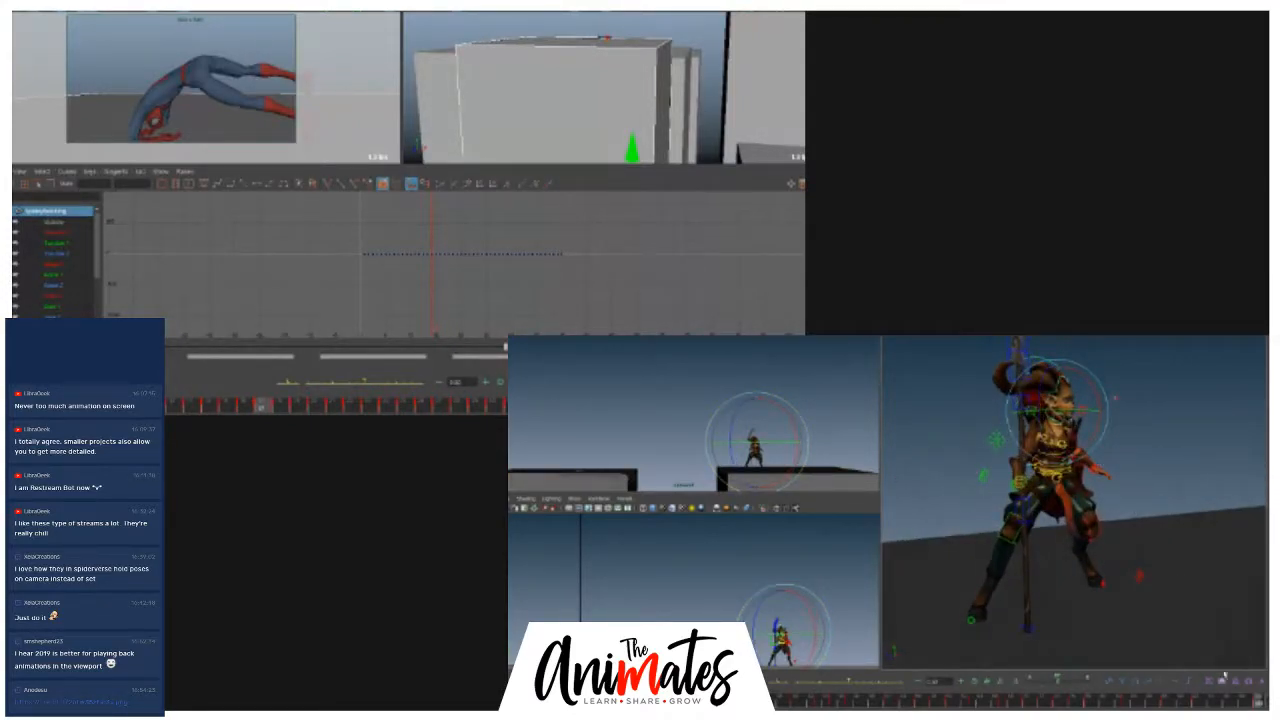
- Go back to the crouched landing frames and adjust the arm holding the leaning staff
{"action": "mouse_move", "coordinate": [1237, 699]}
{"action": "left_mouse_down"}
{"action": "mouse_move", "coordinate": [1118, 687]}
{"action": "mouse_move", "coordinate": [1257, 697]}
{"action": "mouse_move", "coordinate": [930, 699]}
{"action": "mouse_move", "coordinate": [1258, 700]}
{"action": "mouse_move", "coordinate": [1109, 700]}
{"action": "mouse_move", "coordinate": [1258, 700]}
{"action": "mouse_move", "coordinate": [1131, 700]}
{"action": "mouse_move", "coordinate": [1215, 700]}
{"action": "mouse_move", "coordinate": [1165, 702]}
{"action": "left_mouse_up"}
{"action": "left_click_drag", "start_coordinate": [1080, 606], "coordinate": [1058, 583], "text": "alt"}
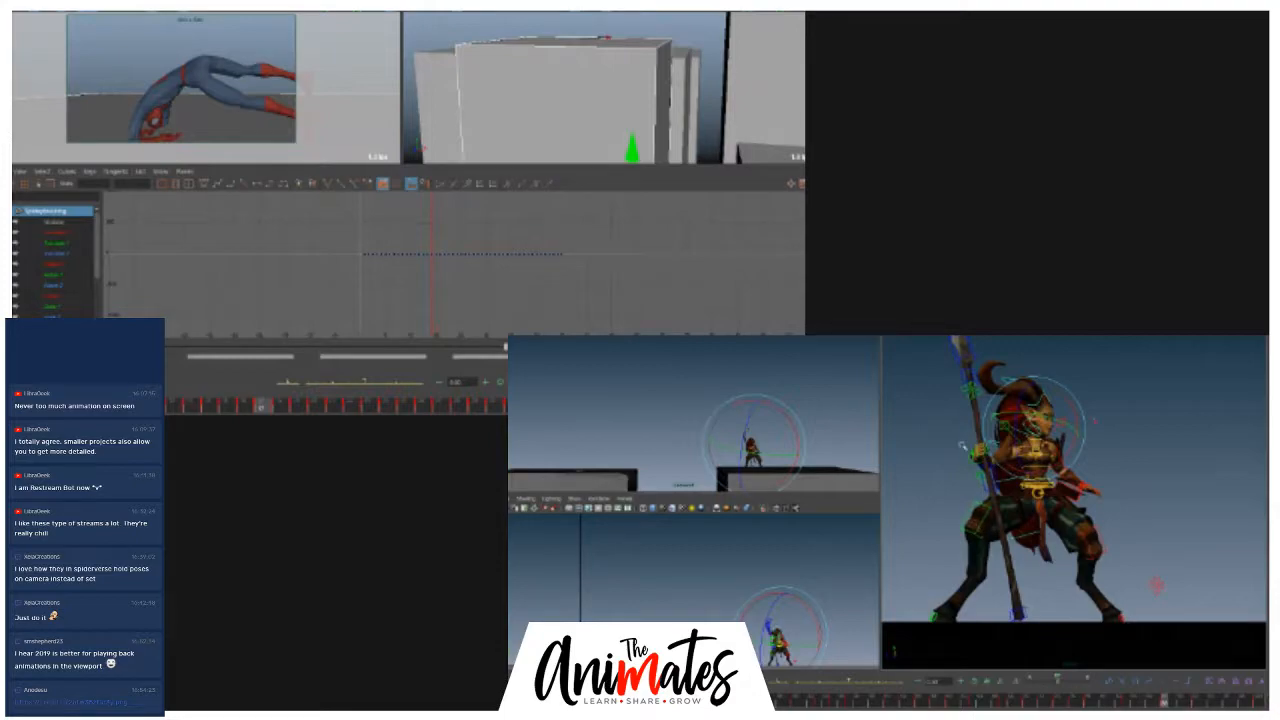
{"action": "key", "text": "w"}
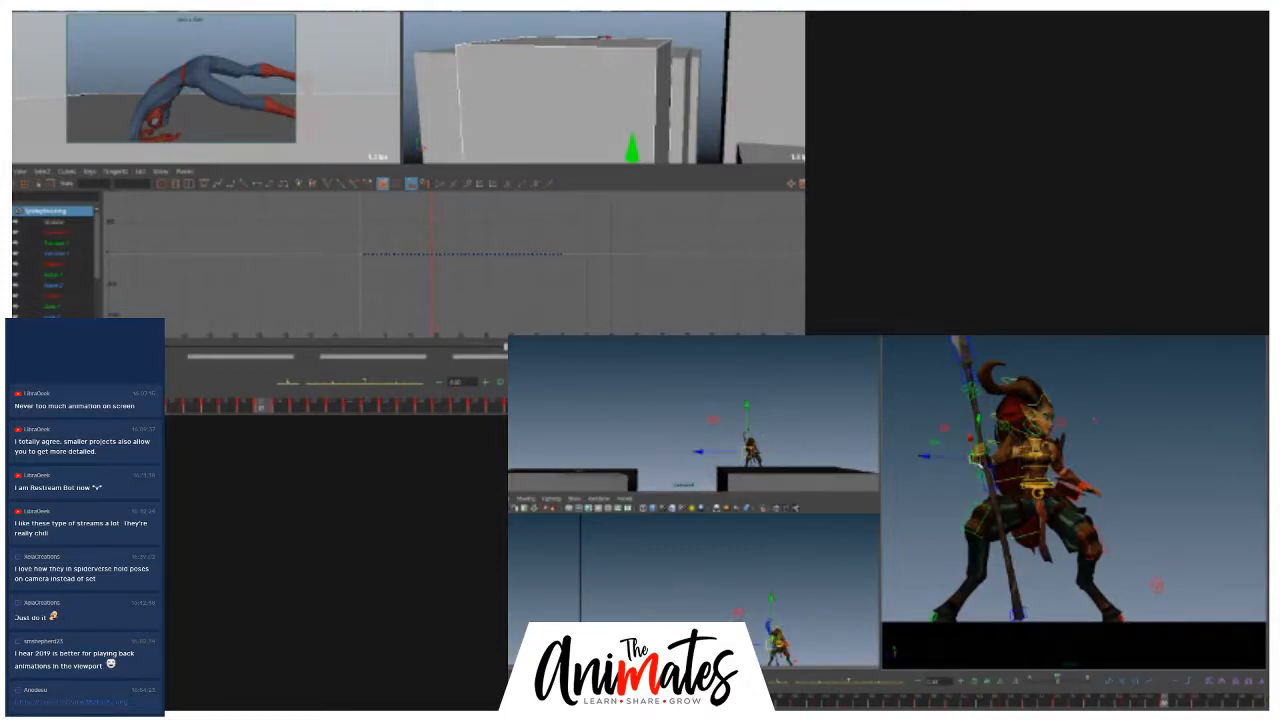
{"action": "left_click_drag", "start_coordinate": [1165, 702], "coordinate": [1156, 694]}
{"action": "left_click", "coordinate": [958, 488]}
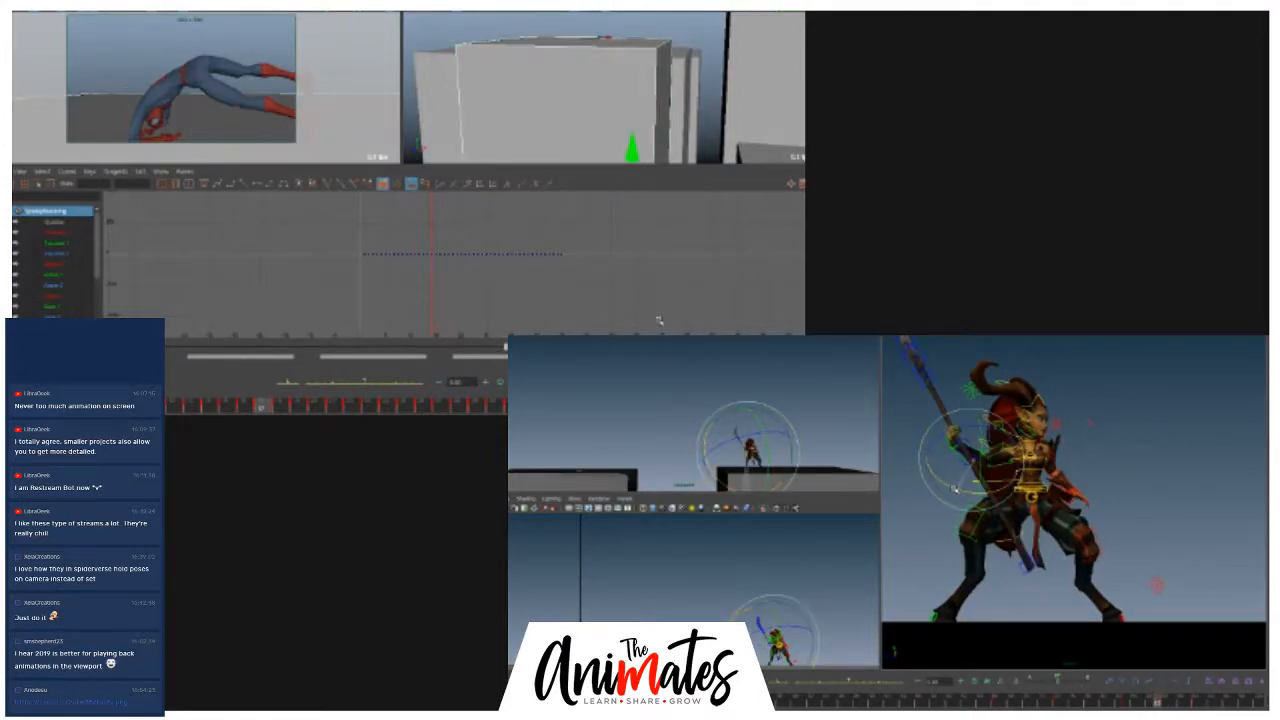
{"action": "left_click", "coordinate": [905, 418]}
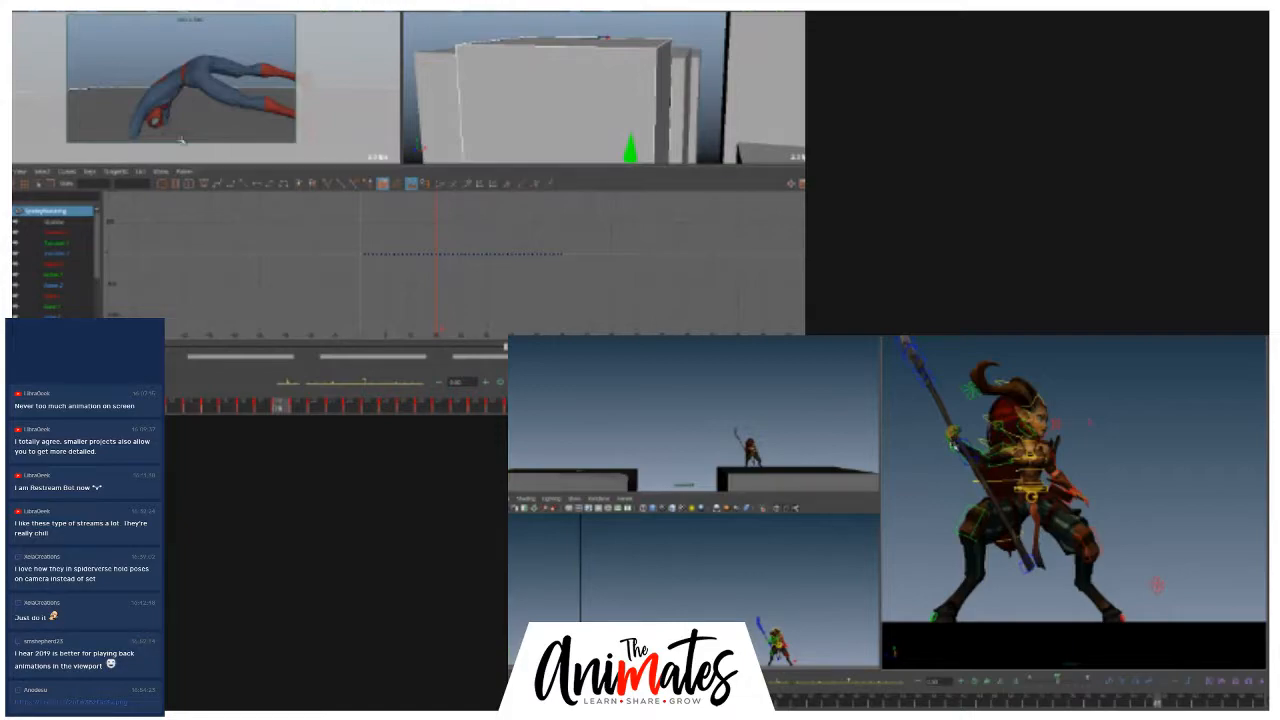
- Try a further rotation of the staff-holding arm at the crouched landing frame and undo the last changes
{"action": "left_click", "coordinate": [956, 477]}
{"action": "left_click_drag", "start_coordinate": [978, 497], "coordinate": [902, 474]}
{"action": "key", "text": "ctrl+z"}
{"action": "key", "text": "ctrl+z"}
{"action": "key", "text": "ctrl+z"}
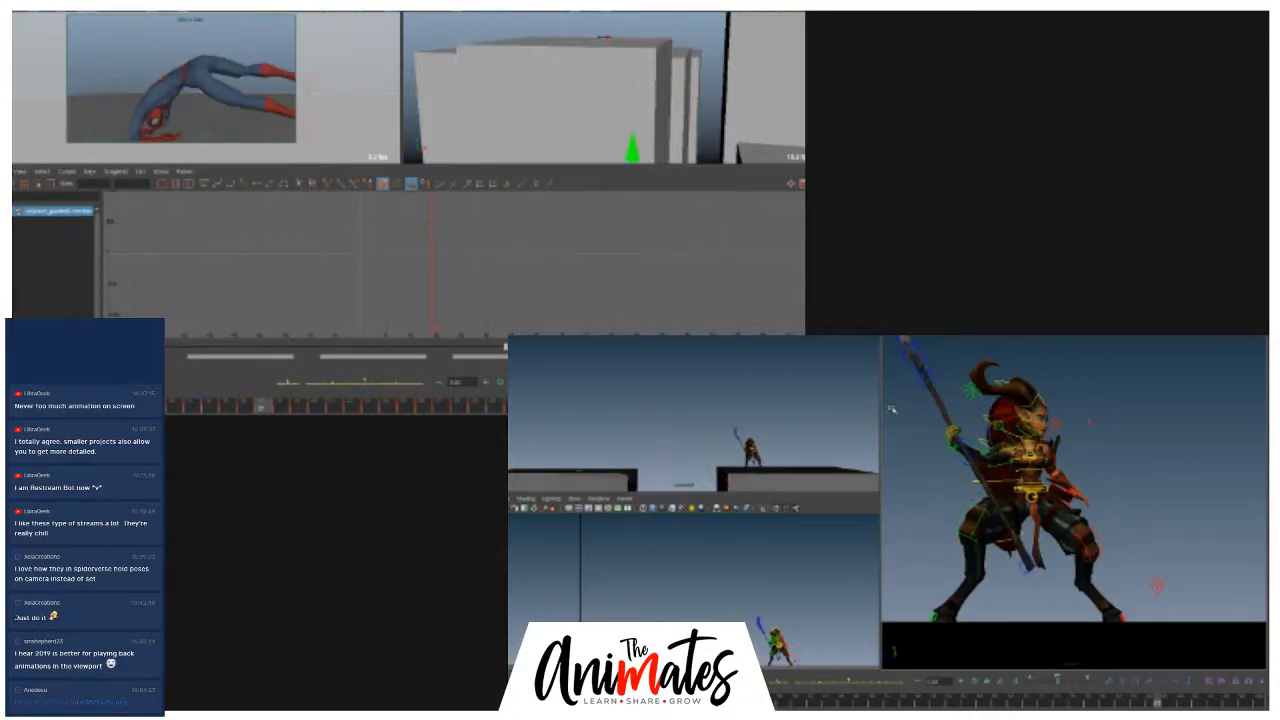
- Rotate the staff-holding arm and adjust the upper body at the following frame, where the staff stands upright
{"action": "mouse_move", "coordinate": [1170, 700]}
{"action": "left_mouse_down"}
{"action": "mouse_move", "coordinate": [1130, 701]}
{"action": "mouse_move", "coordinate": [1195, 698]}
{"action": "left_mouse_up"}
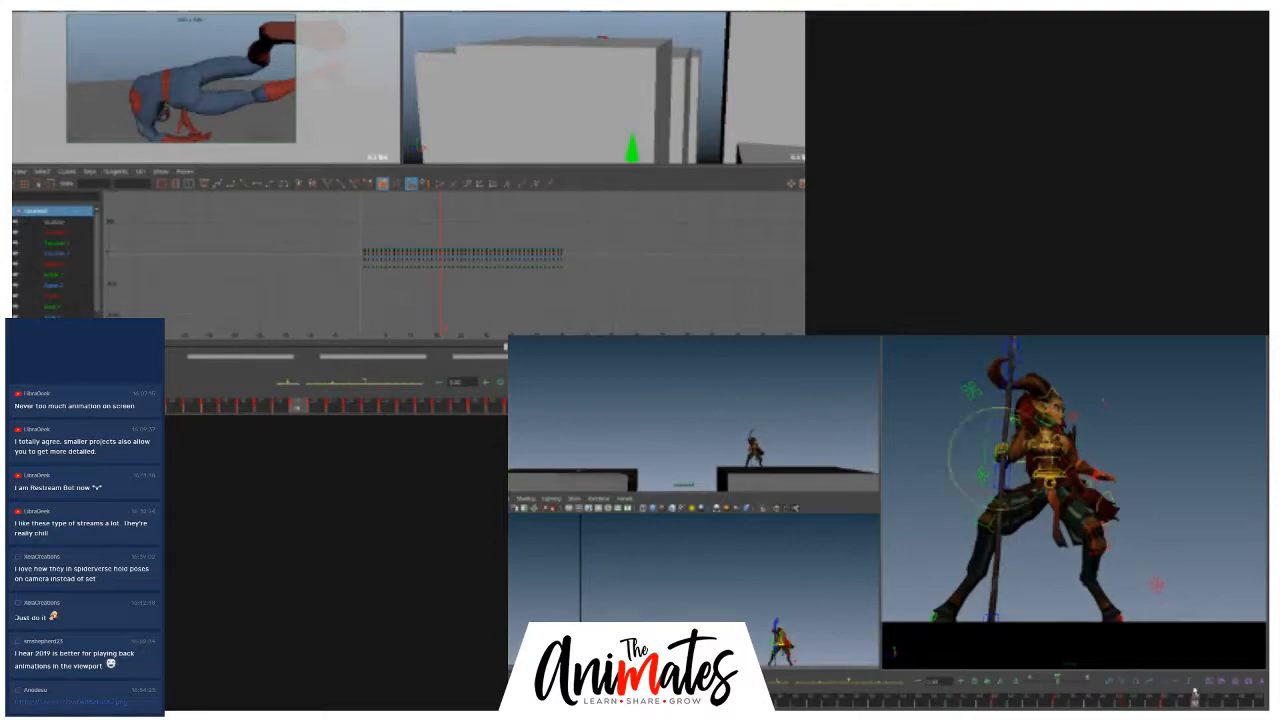
{"action": "left_click", "coordinate": [945, 455]}
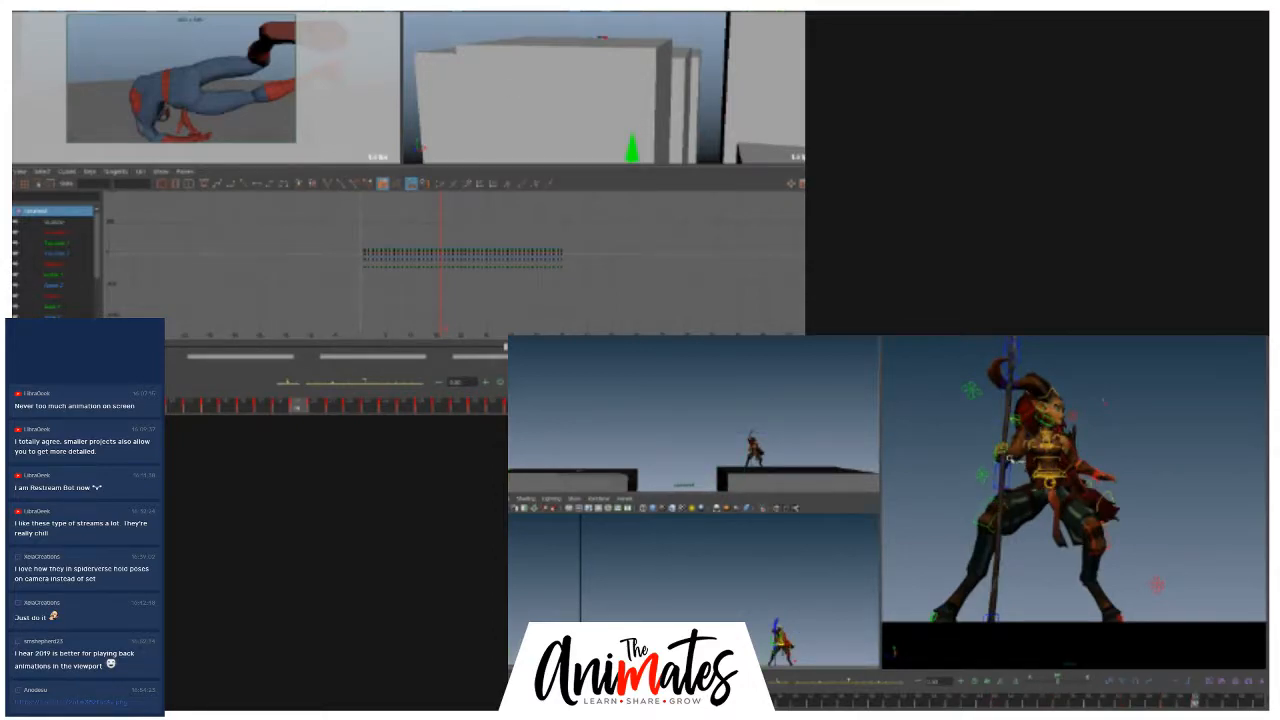
{"action": "left_click", "coordinate": [1010, 459]}
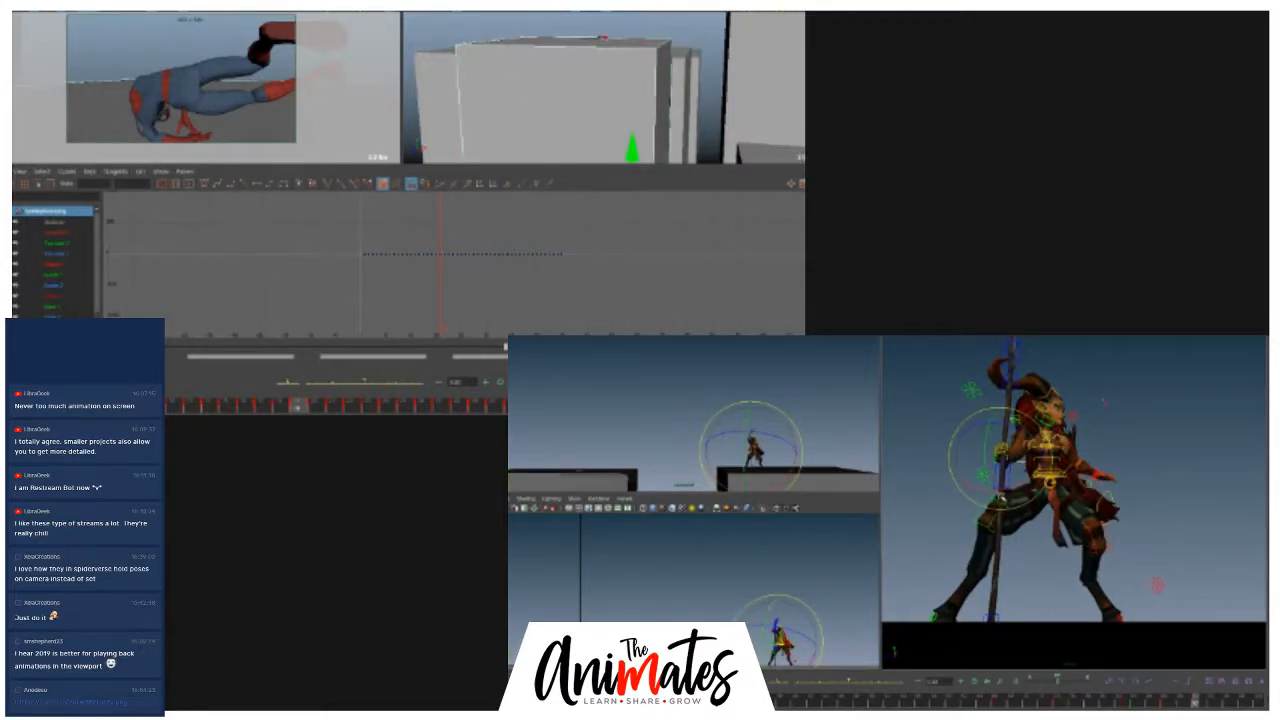
{"action": "left_click_drag", "start_coordinate": [980, 486], "coordinate": [1121, 481]}
{"action": "left_click_drag", "start_coordinate": [1046, 440], "coordinate": [1041, 436]}
- Adjust the rotation of the hair controls down the character's back at the settling pose
{"action": "left_click_drag", "start_coordinate": [1128, 517], "coordinate": [1010, 499], "text": "alt"}
{"action": "mouse_move", "coordinate": [1182, 700]}
{"action": "left_mouse_down"}
{"action": "mouse_move", "coordinate": [1163, 702]}
{"action": "mouse_move", "coordinate": [1257, 692]}
{"action": "mouse_move", "coordinate": [1095, 682]}
{"action": "mouse_move", "coordinate": [1211, 665]}
{"action": "mouse_move", "coordinate": [1256, 692]}
{"action": "mouse_move", "coordinate": [1148, 699]}
{"action": "mouse_move", "coordinate": [1259, 696]}
{"action": "mouse_move", "coordinate": [1167, 698]}
{"action": "mouse_move", "coordinate": [1234, 692]}
{"action": "left_mouse_up"}
{"action": "left_click_drag", "start_coordinate": [1171, 466], "coordinate": [1118, 469], "text": "alt"}
{"action": "left_click", "coordinate": [1088, 436]}
{"action": "left_click_drag", "start_coordinate": [1058, 420], "coordinate": [1133, 546]}
{"action": "left_click", "coordinate": [1095, 523]}
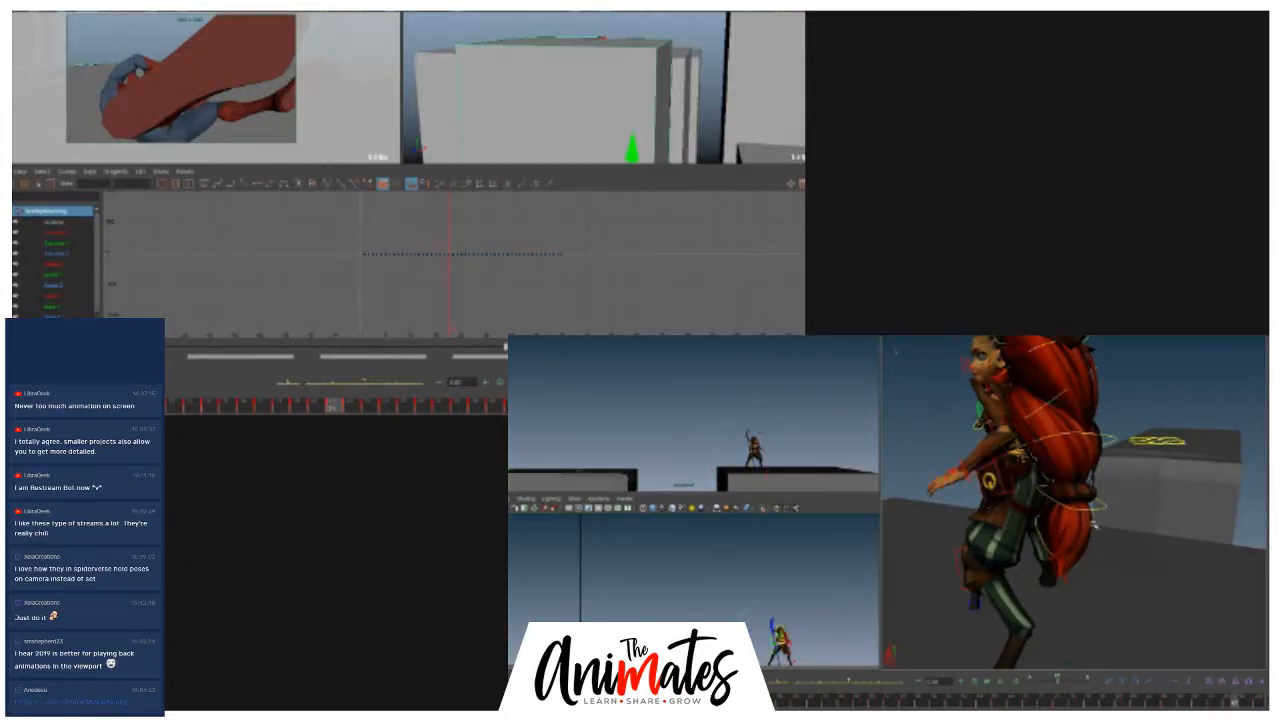
{"action": "left_click", "coordinate": [1100, 513]}
{"action": "left_click", "coordinate": [1115, 439]}
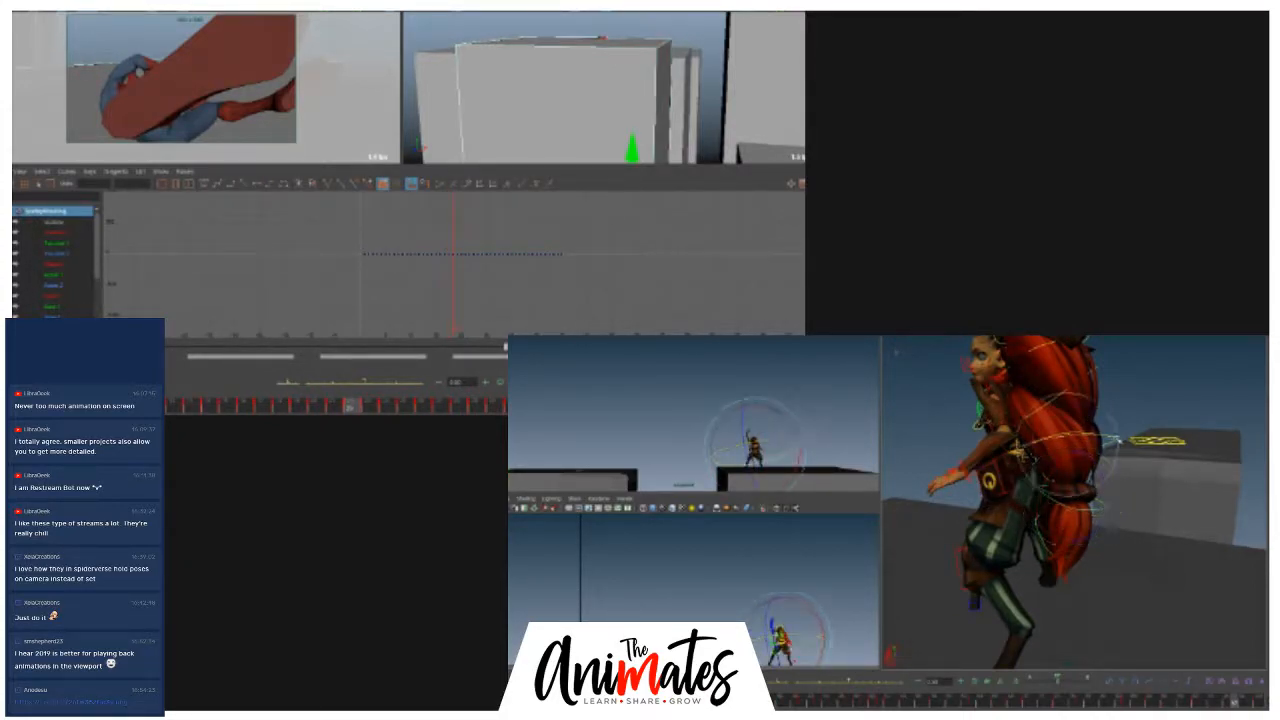
{"action": "left_click", "coordinate": [1091, 368]}
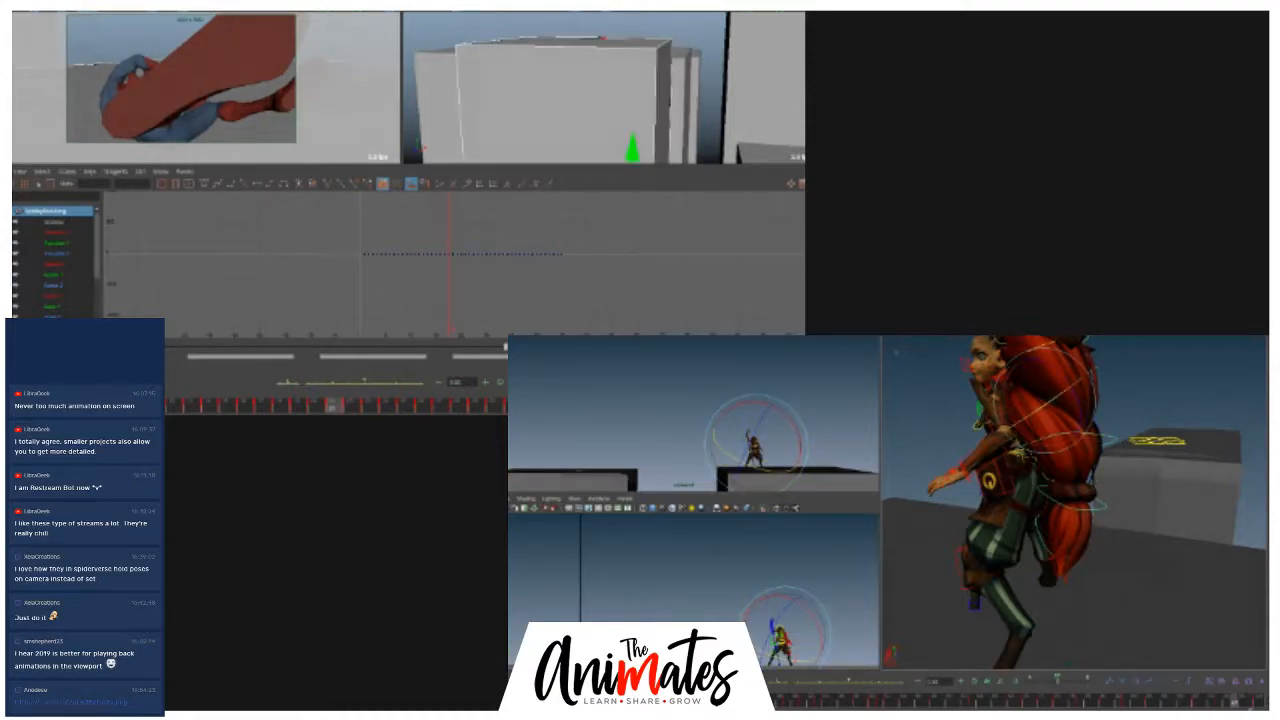
- Review the hair and arm motion across the settling frames and back to the start on the first platform
{"action": "left_click", "coordinate": [1222, 701]}
{"action": "mouse_move", "coordinate": [1220, 702]}
{"action": "left_mouse_down"}
{"action": "mouse_move", "coordinate": [1196, 703]}
{"action": "mouse_move", "coordinate": [1218, 697]}
{"action": "left_mouse_up"}
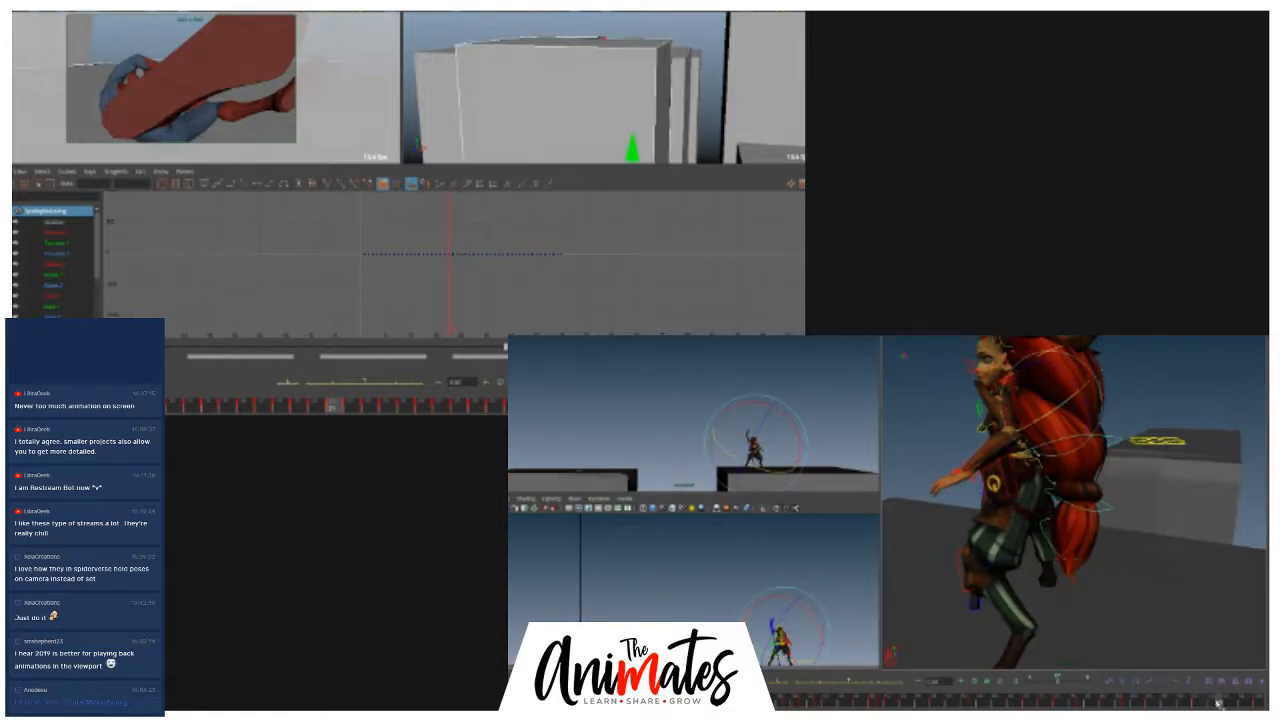
{"action": "left_click", "coordinate": [1234, 701]}
{"action": "left_click", "coordinate": [1176, 702]}
{"action": "mouse_move", "coordinate": [1176, 702]}
{"action": "left_mouse_down"}
{"action": "mouse_move", "coordinate": [1116, 703]}
{"action": "mouse_move", "coordinate": [1264, 688]}
{"action": "left_mouse_up"}
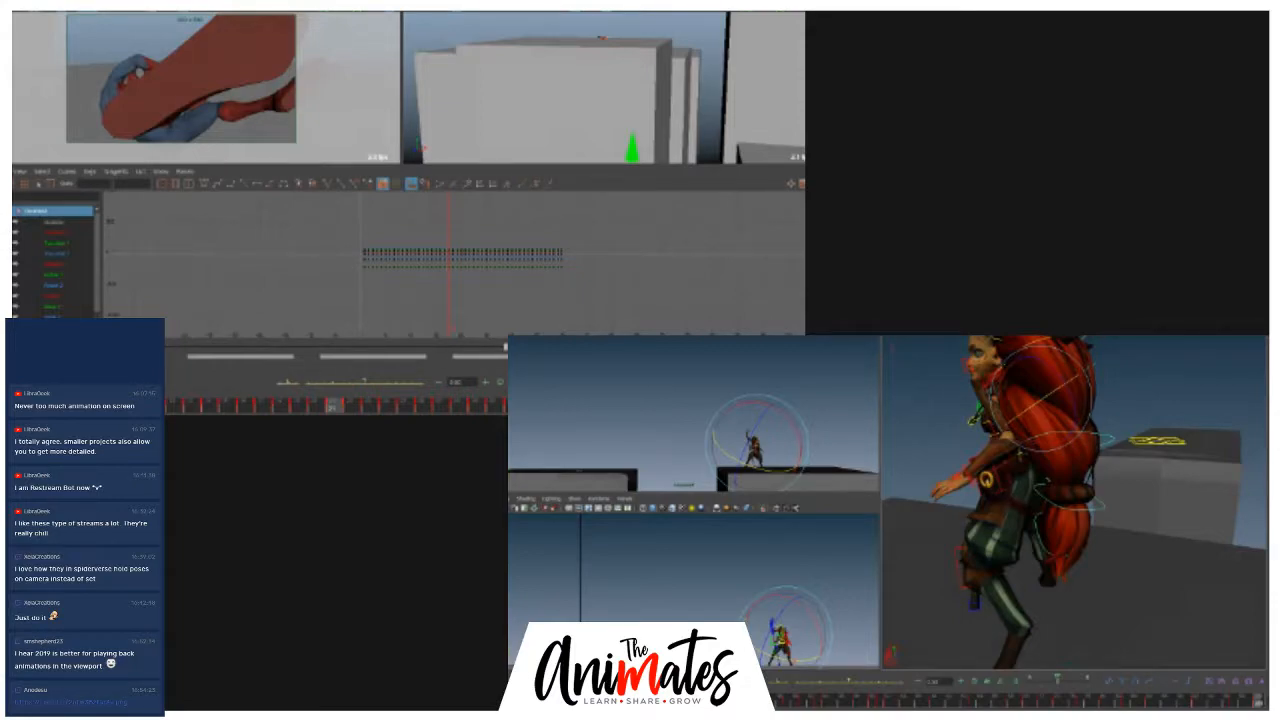
{"action": "mouse_move", "coordinate": [1257, 706]}
{"action": "left_mouse_down"}
{"action": "mouse_move", "coordinate": [1155, 706]}
{"action": "mouse_move", "coordinate": [1220, 703]}
{"action": "mouse_move", "coordinate": [1147, 690]}
{"action": "mouse_move", "coordinate": [1258, 702]}
{"action": "mouse_move", "coordinate": [1098, 678]}
{"action": "mouse_move", "coordinate": [1000, 681]}
{"action": "mouse_move", "coordinate": [1262, 620]}
{"action": "mouse_move", "coordinate": [1143, 660]}
{"action": "mouse_move", "coordinate": [917, 674]}
{"action": "mouse_move", "coordinate": [1063, 651]}
{"action": "mouse_move", "coordinate": [1262, 700]}
{"action": "mouse_move", "coordinate": [1010, 701]}
{"action": "mouse_move", "coordinate": [1258, 701]}
{"action": "mouse_move", "coordinate": [778, 701]}
{"action": "mouse_move", "coordinate": [1258, 701]}
{"action": "mouse_move", "coordinate": [790, 701]}
{"action": "left_mouse_up"}
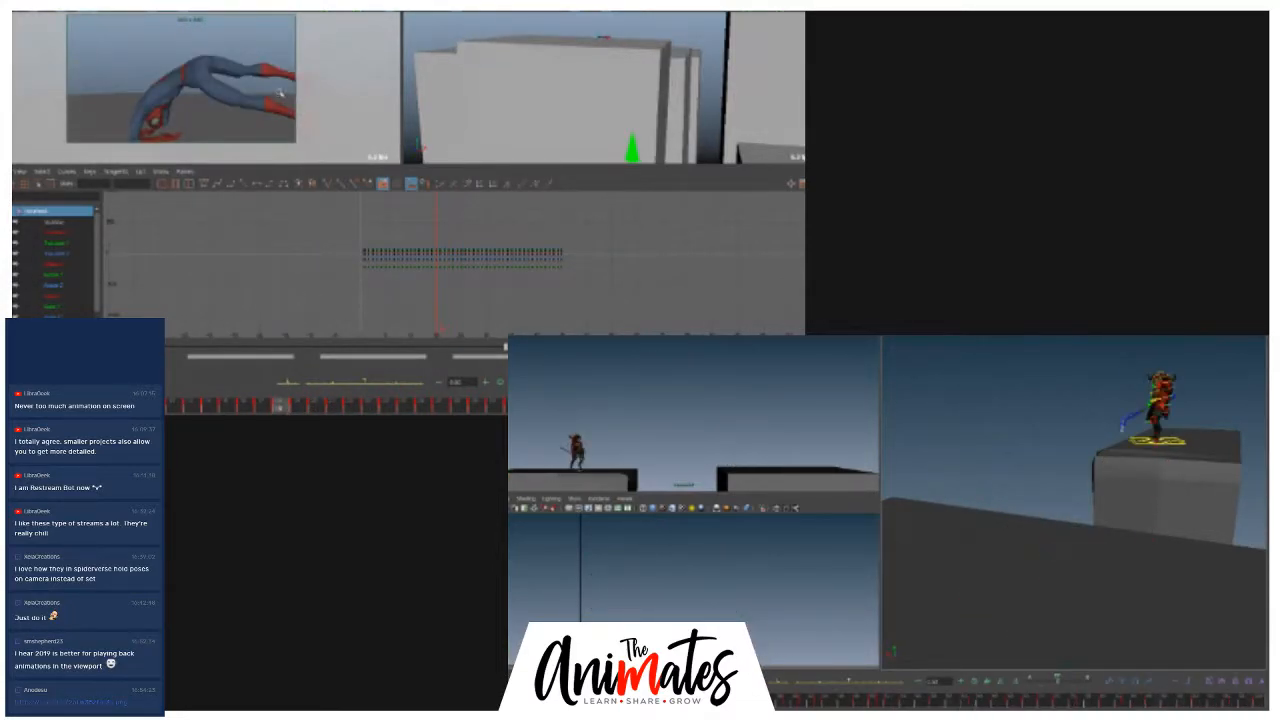
- Examine Spider-Man's roll after the hands-down pose frame by frame in the enlarged view, with the staff scene viewed from the side
{"action": "key", "text": "space"}
{"action": "key", "text": "period"}
{"action": "key", "text": "period"}
{"action": "key", "text": "period"}
{"action": "mouse_move", "coordinate": [1071, 539]}
{"action": "left_mouse_down", "text": "alt"}
{"action": "mouse_move", "coordinate": [1226, 514]}
{"action": "mouse_move", "coordinate": [1124, 504]}
{"action": "left_mouse_up", "text": "alt"}
{"action": "key", "text": "period"}
{"action": "key", "text": "period"}
{"action": "key", "text": "period"}
{"action": "scroll", "coordinate": [1110, 493], "scroll_direction": "down", "scroll_amount": 3}
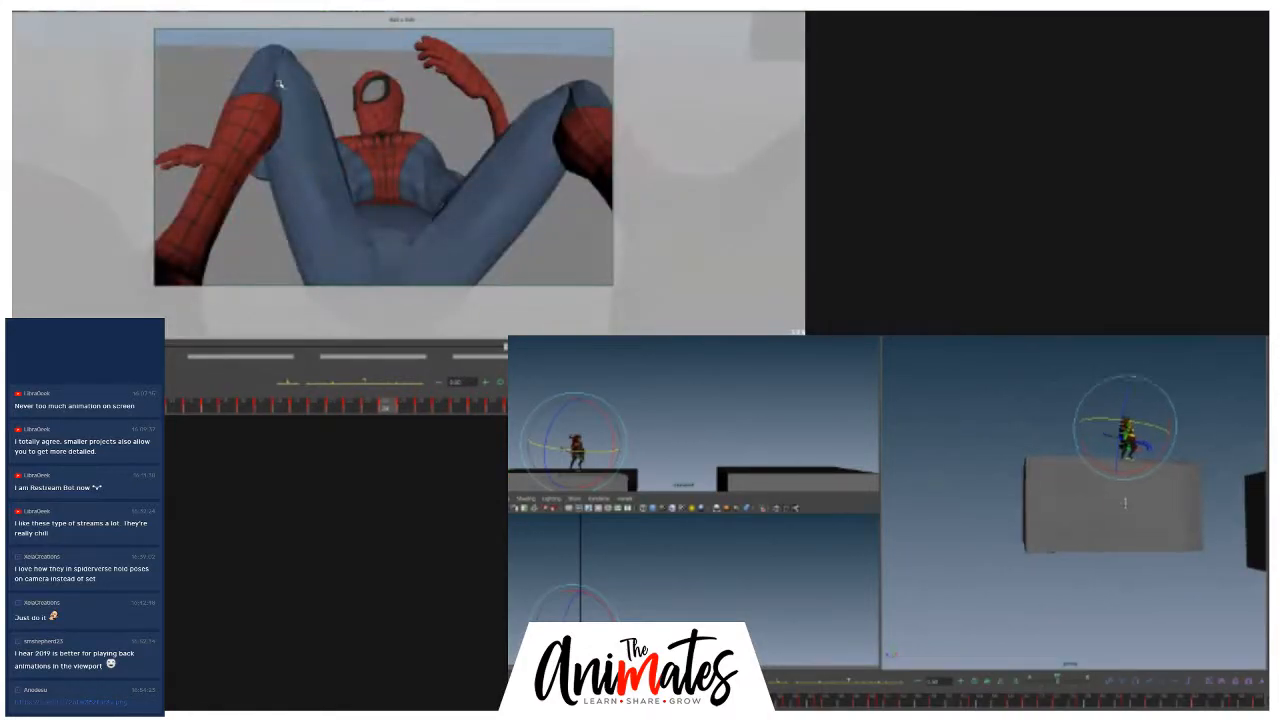
{"action": "middle_click_drag", "start_coordinate": [1124, 504], "coordinate": [1049, 511], "text": "alt"}
{"action": "key", "text": "period"}
{"action": "right_click_drag", "start_coordinate": [1089, 498], "coordinate": [1105, 496], "text": "alt"}
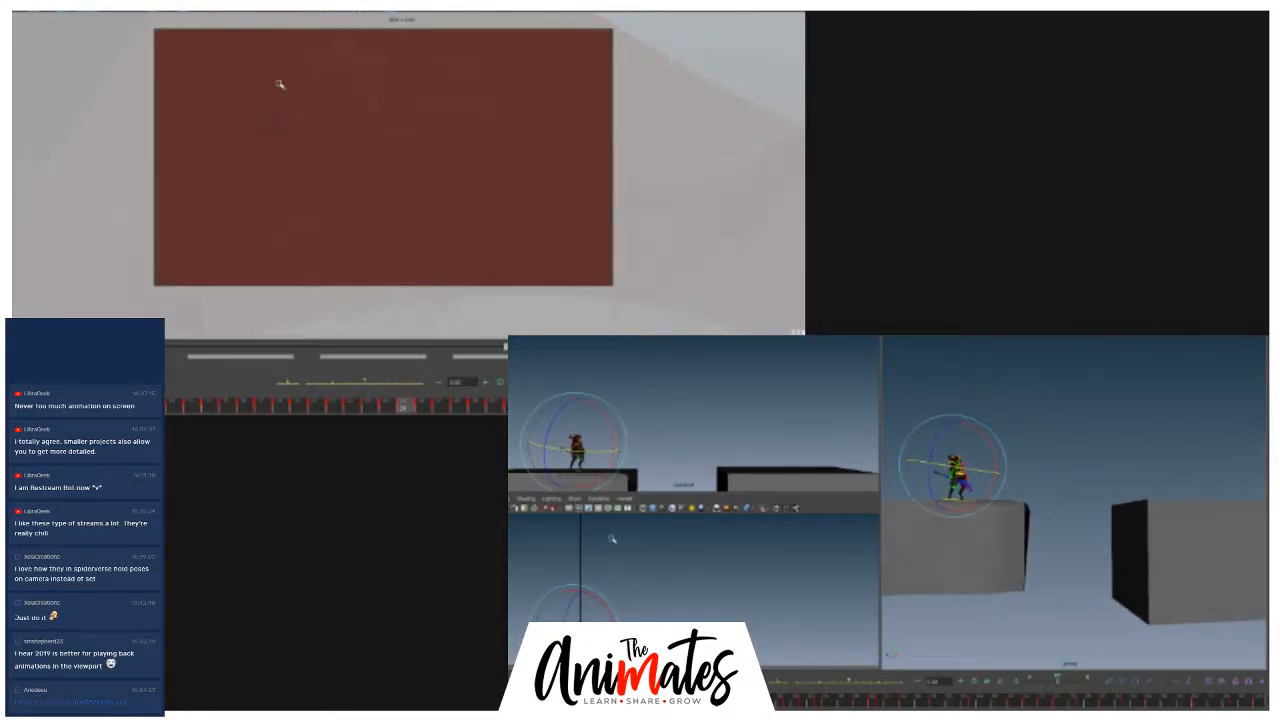
- Play the staff character's jump in the enlarged camera view and isolate the tall block's Translate X curve in the Spider-Man scene
{"action": "key", "text": "space"}
{"action": "key", "text": "alt+v"}
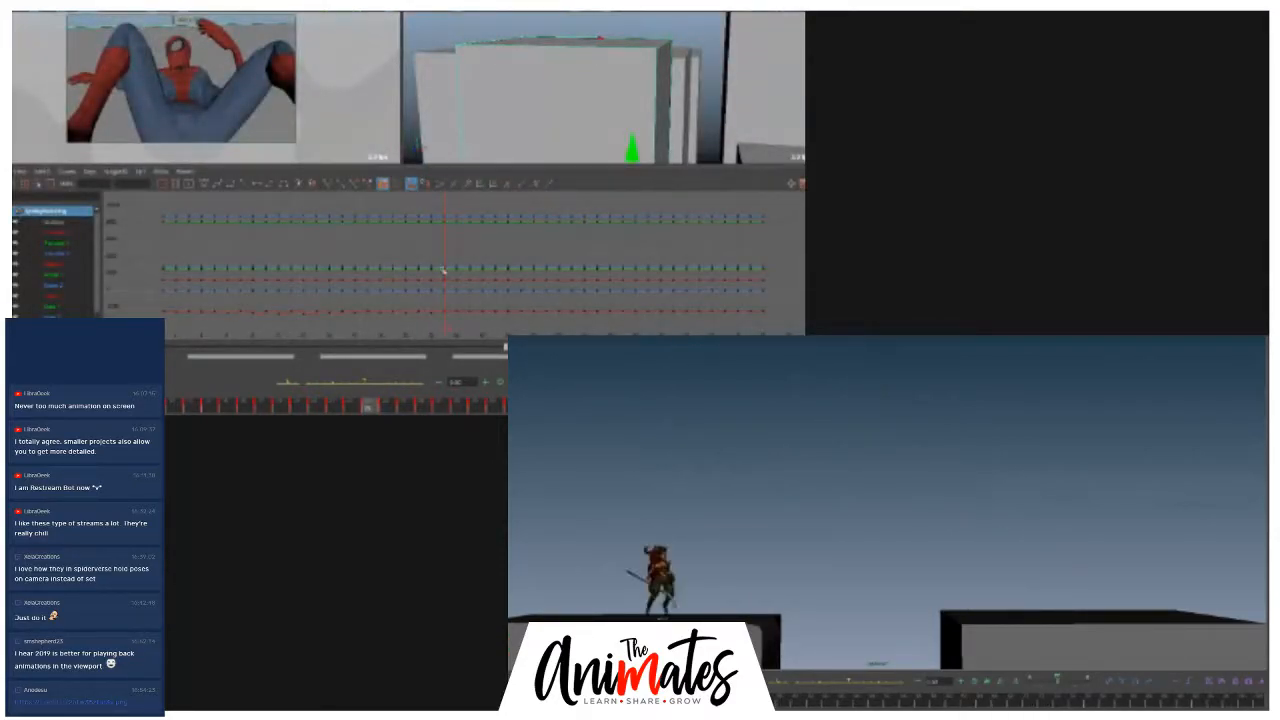
{"action": "left_click_drag", "start_coordinate": [65, 254], "coordinate": [55, 232]}
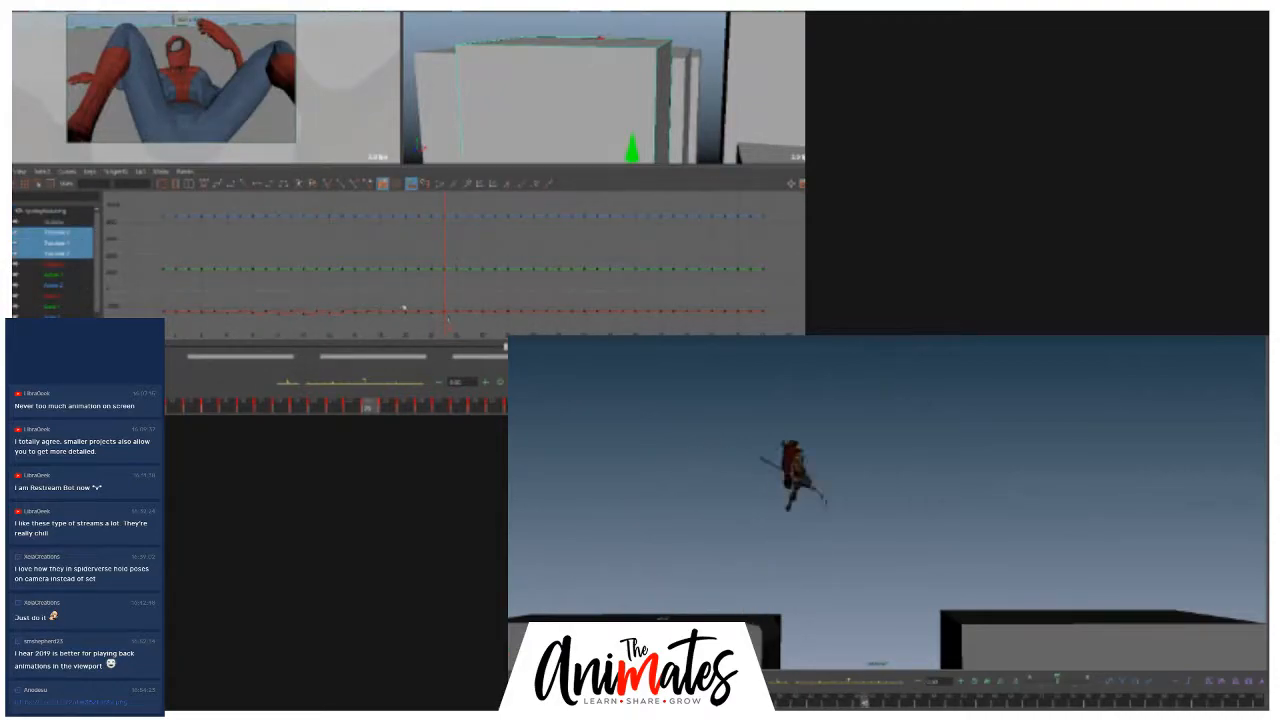
{"action": "left_click", "coordinate": [55, 232]}
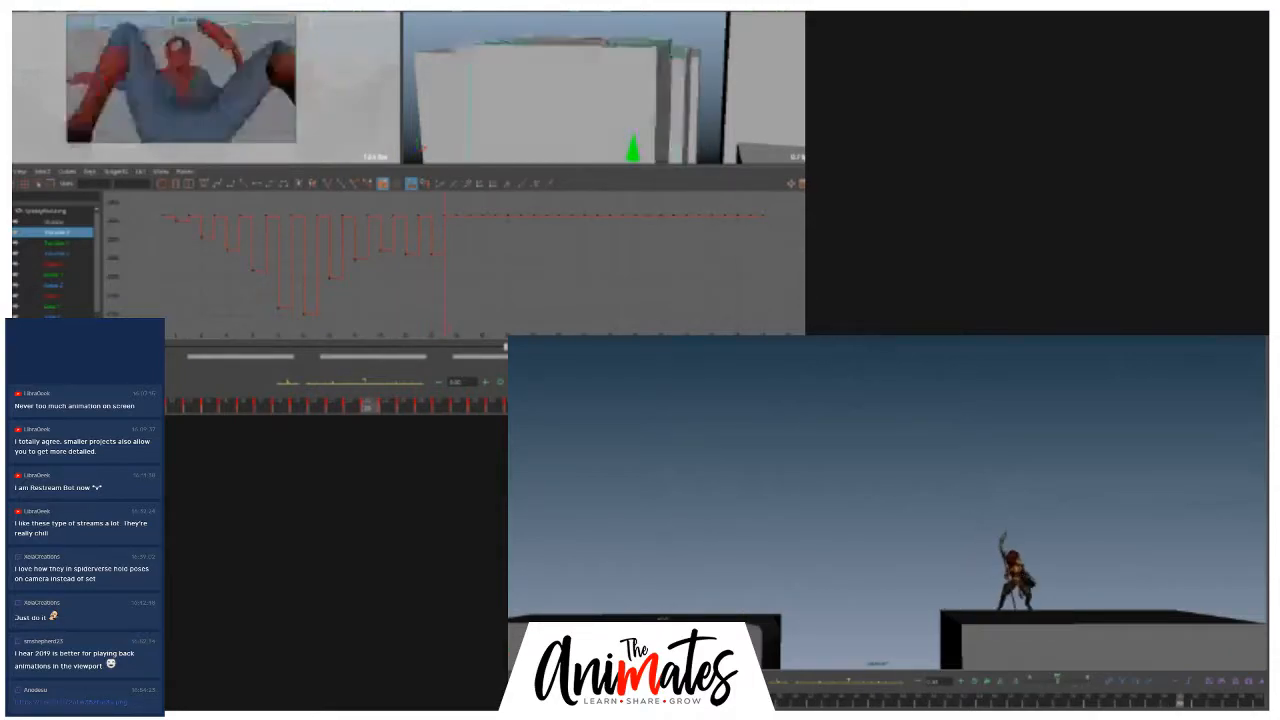
{"action": "key", "text": "space"}
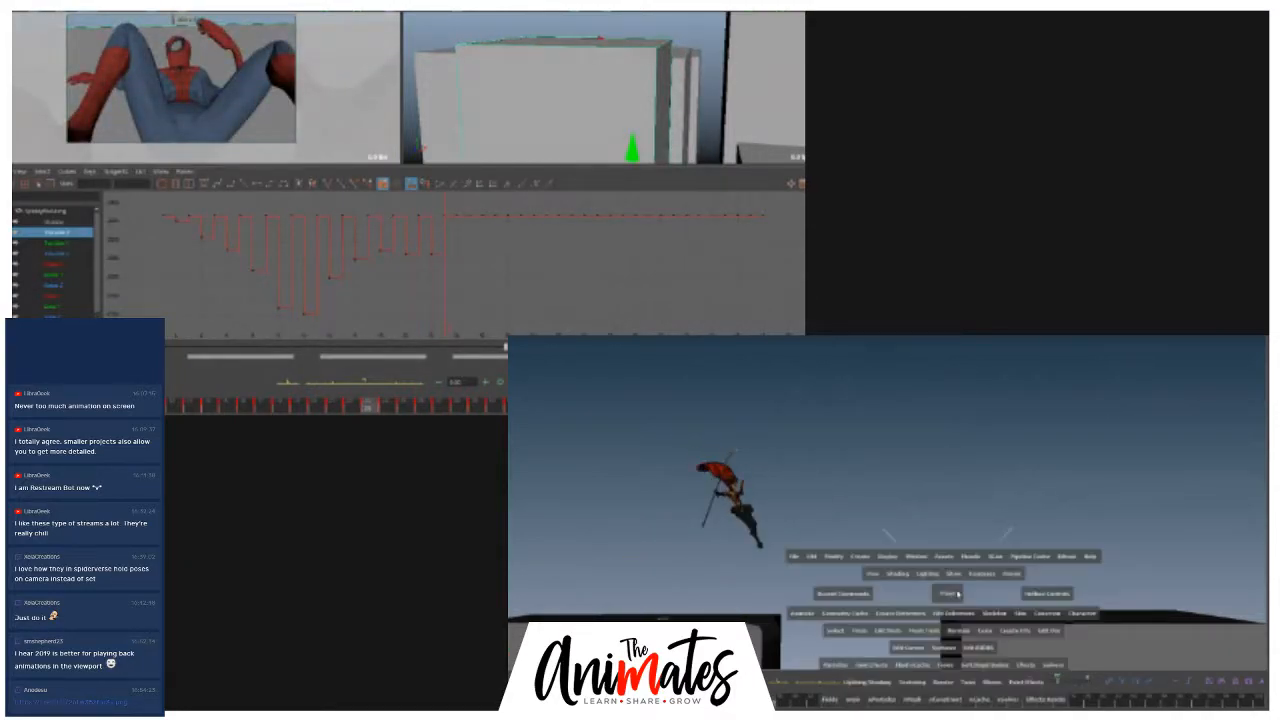
{"action": "left_click", "coordinate": [1205, 521]}
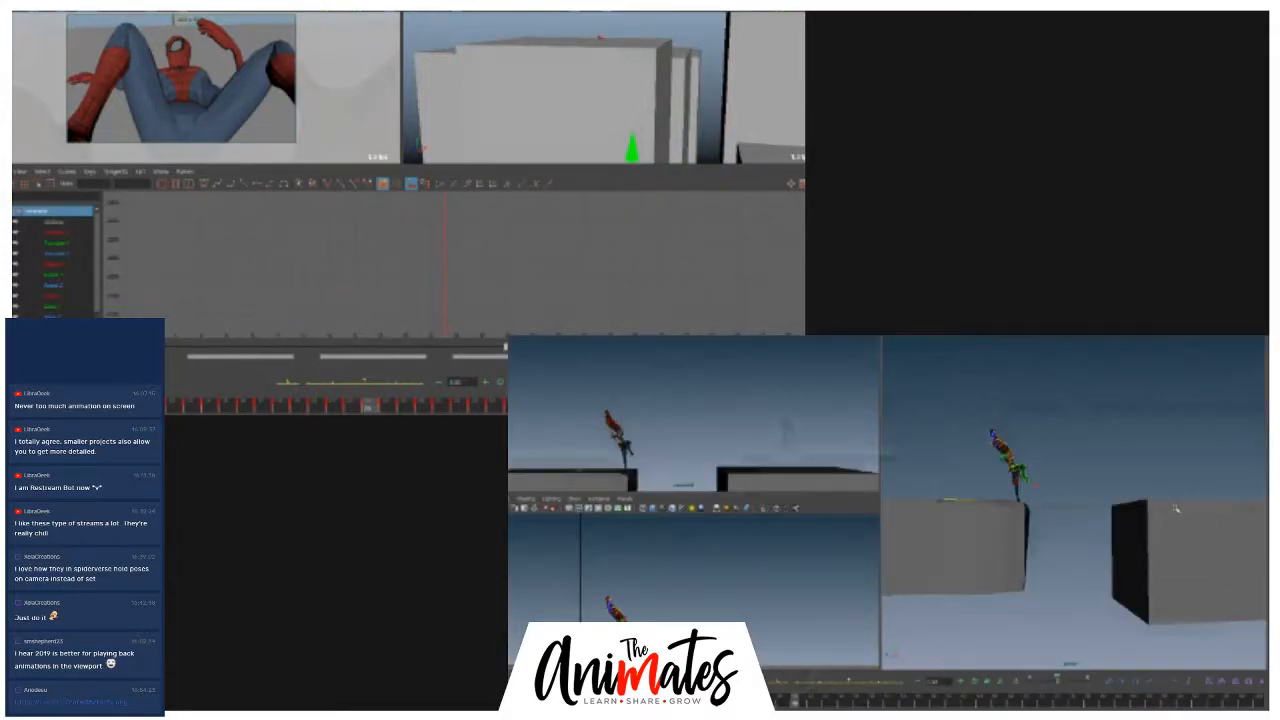
- Examine the staff character's settling pose on the second platform in the enlarged view, framed close up and seen from behind and the side
{"action": "key", "text": "ctrl+space"}
{"action": "key", "text": "space"}
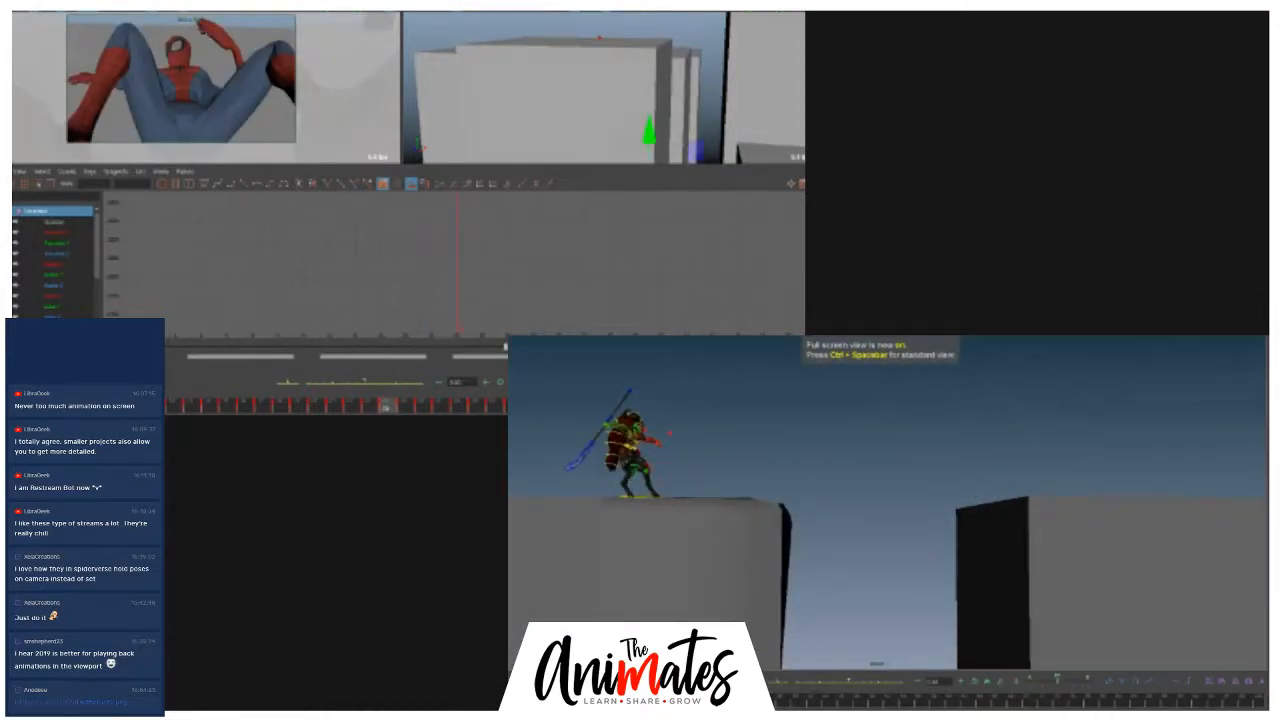
{"action": "left_click_drag", "start_coordinate": [1063, 471], "coordinate": [1052, 488], "text": "alt"}
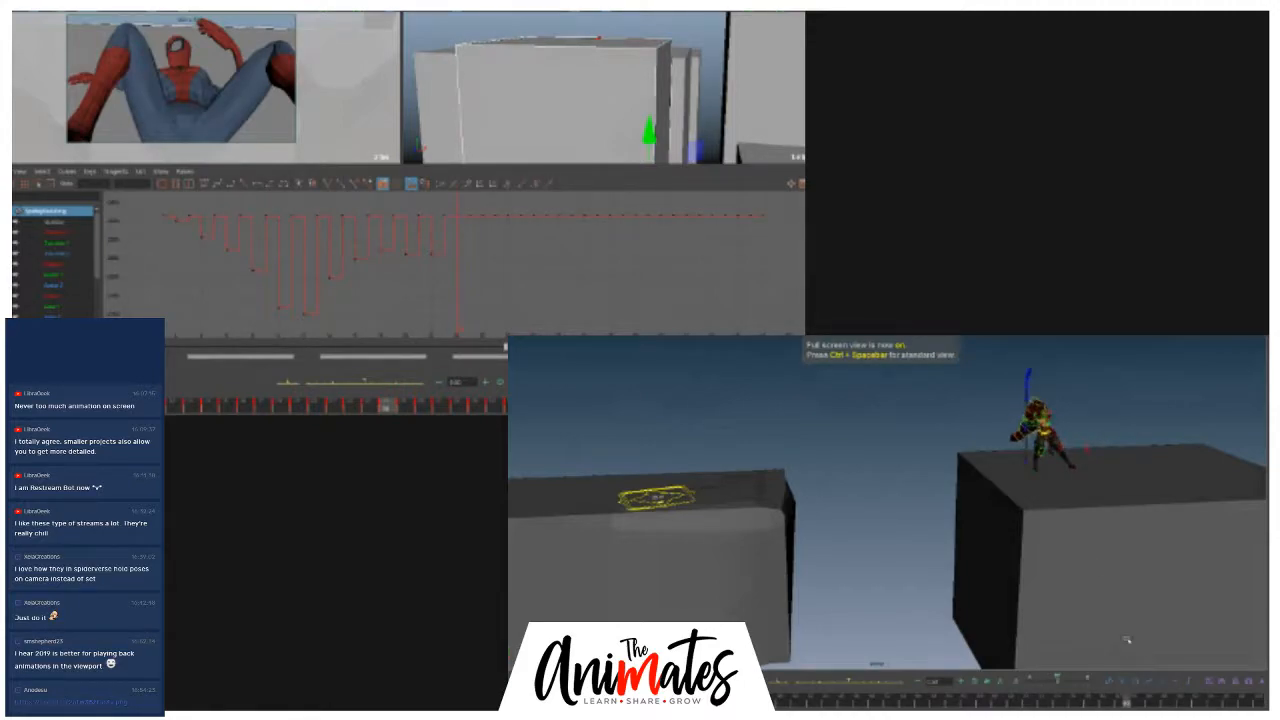
{"action": "key", "text": "space"}
{"action": "key", "text": "space"}
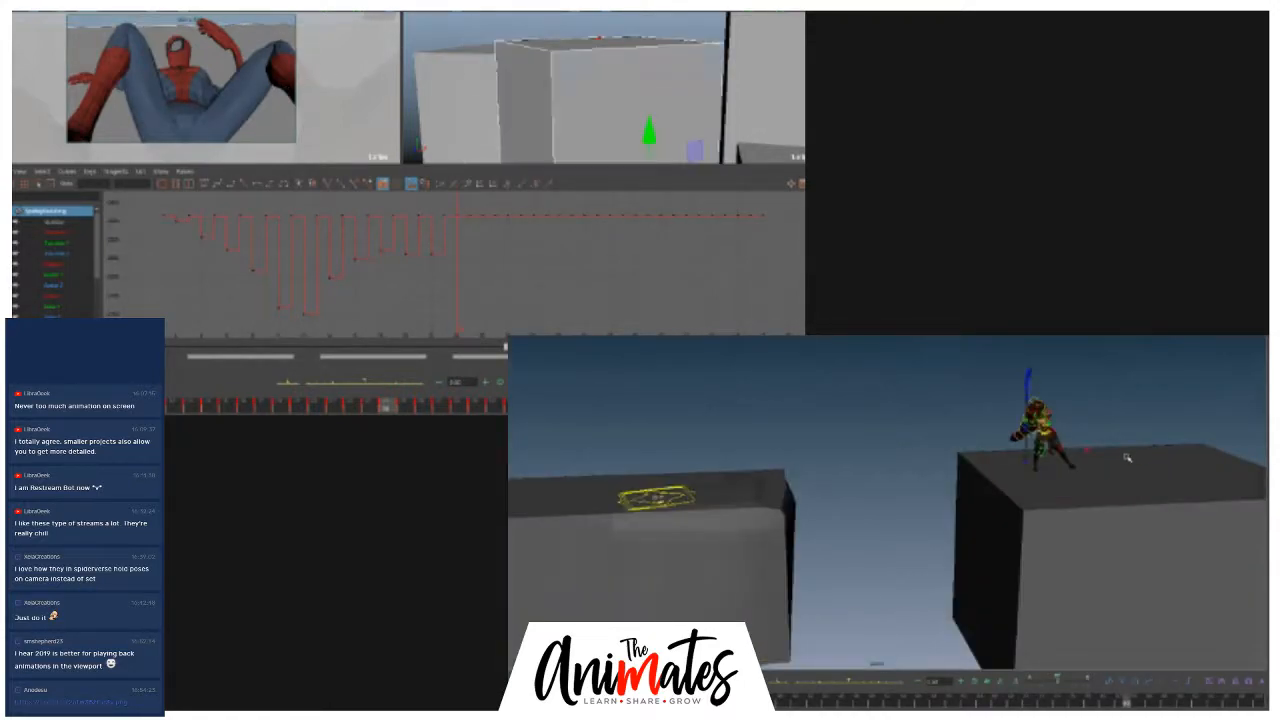
{"action": "scroll", "coordinate": [1127, 458], "scroll_direction": "up", "scroll_amount": 3}
{"action": "key", "text": "f"}
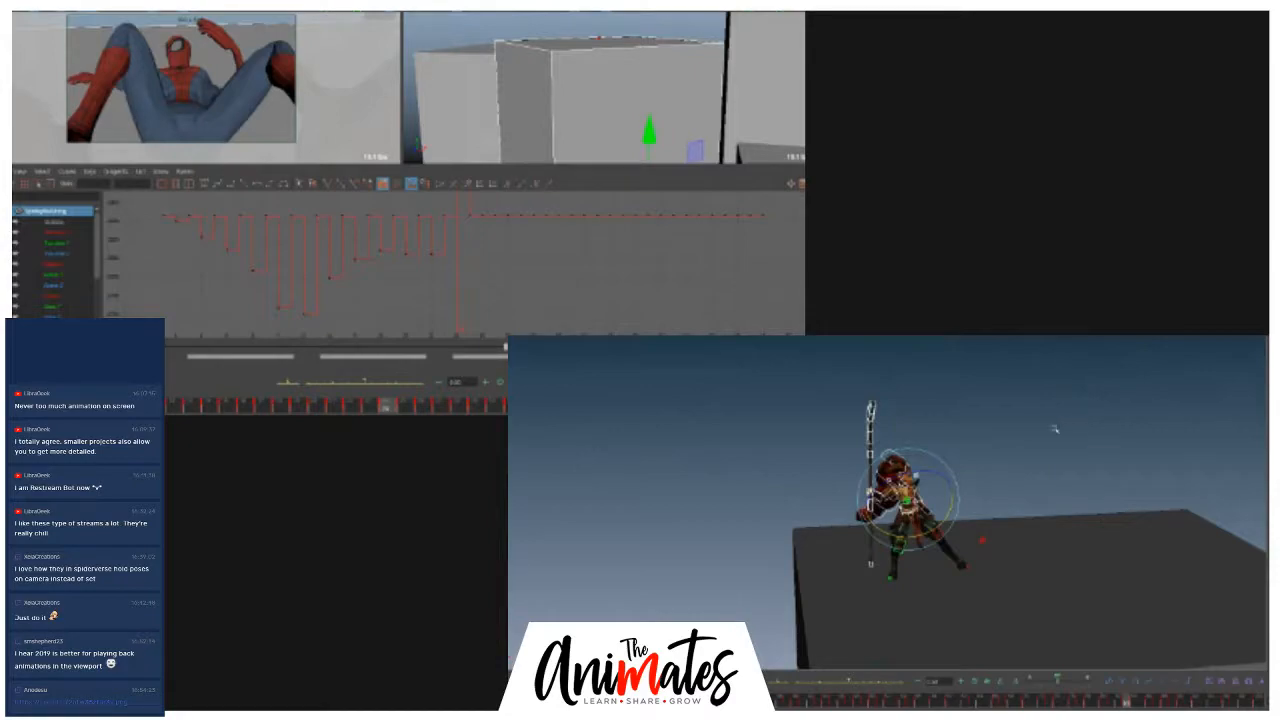
{"action": "scroll", "coordinate": [1183, 488], "scroll_direction": "up", "scroll_amount": 3}
{"action": "left_click", "coordinate": [1183, 488]}
{"action": "scroll", "coordinate": [529, 250], "scroll_direction": "down", "scroll_amount": 5}
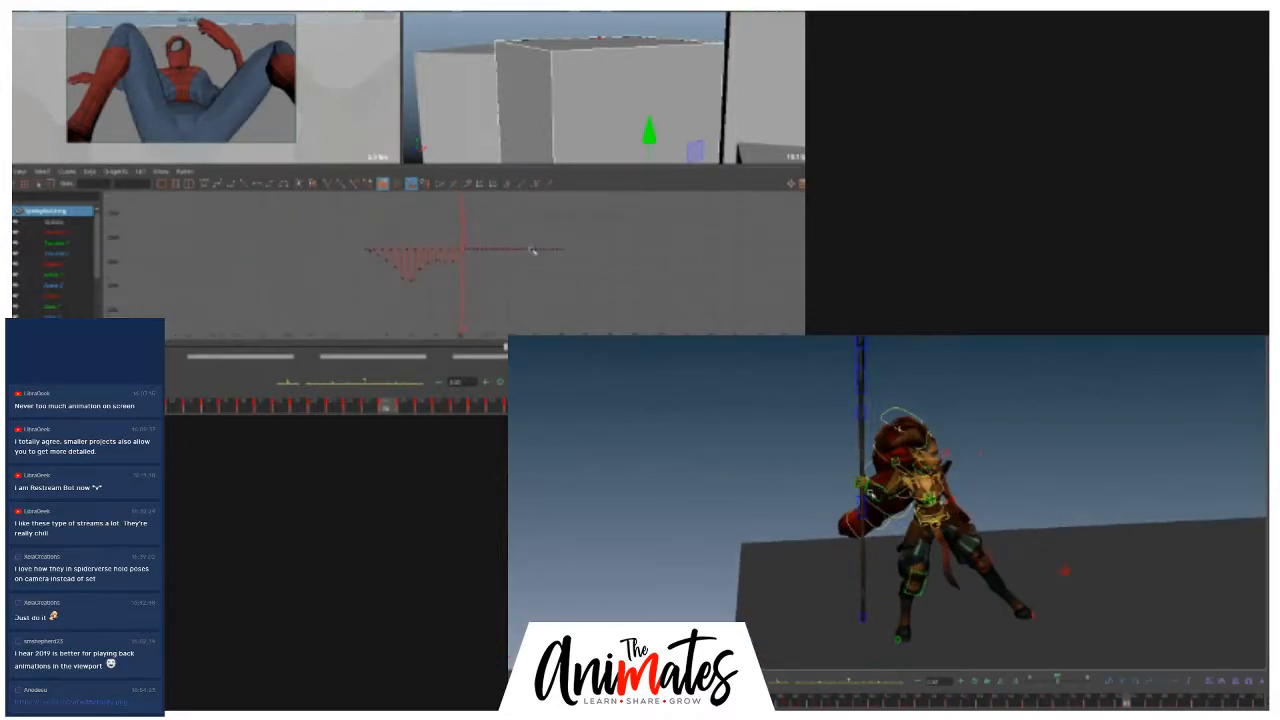
{"action": "left_click_drag", "start_coordinate": [800, 479], "coordinate": [973, 467], "text": "alt"}
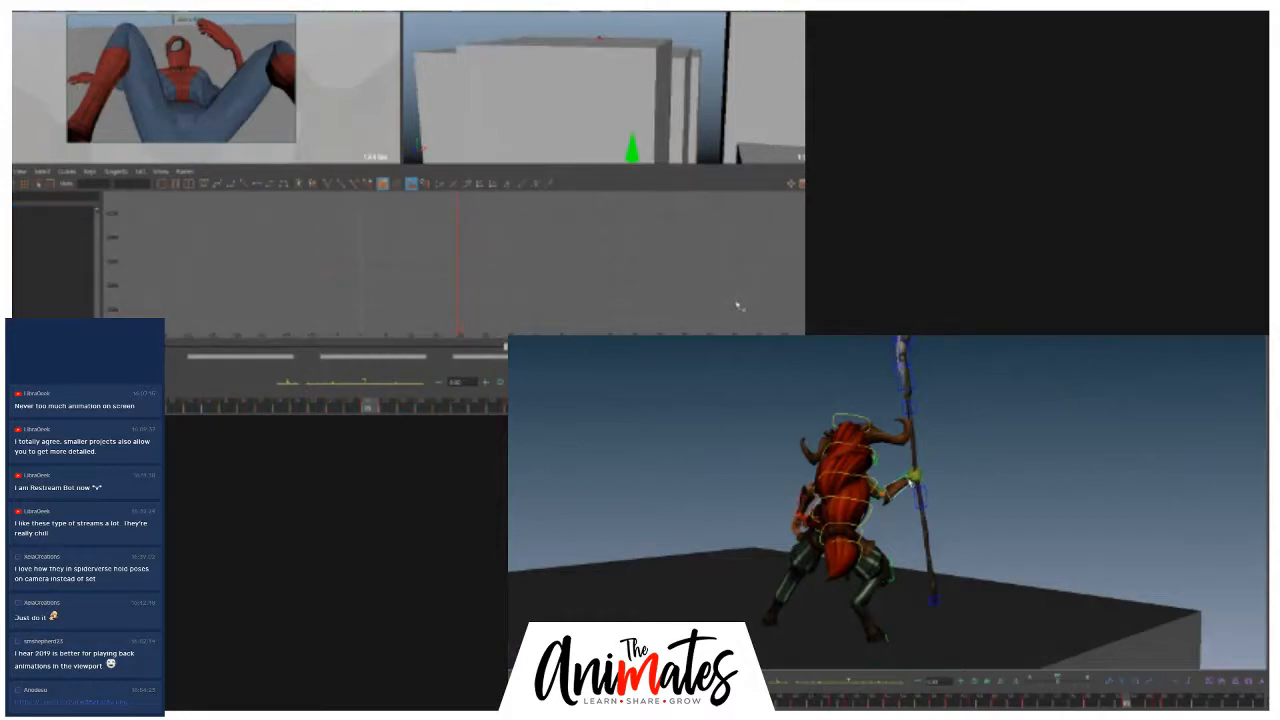
{"action": "scroll", "coordinate": [929, 486], "scroll_direction": "up", "scroll_amount": 6}
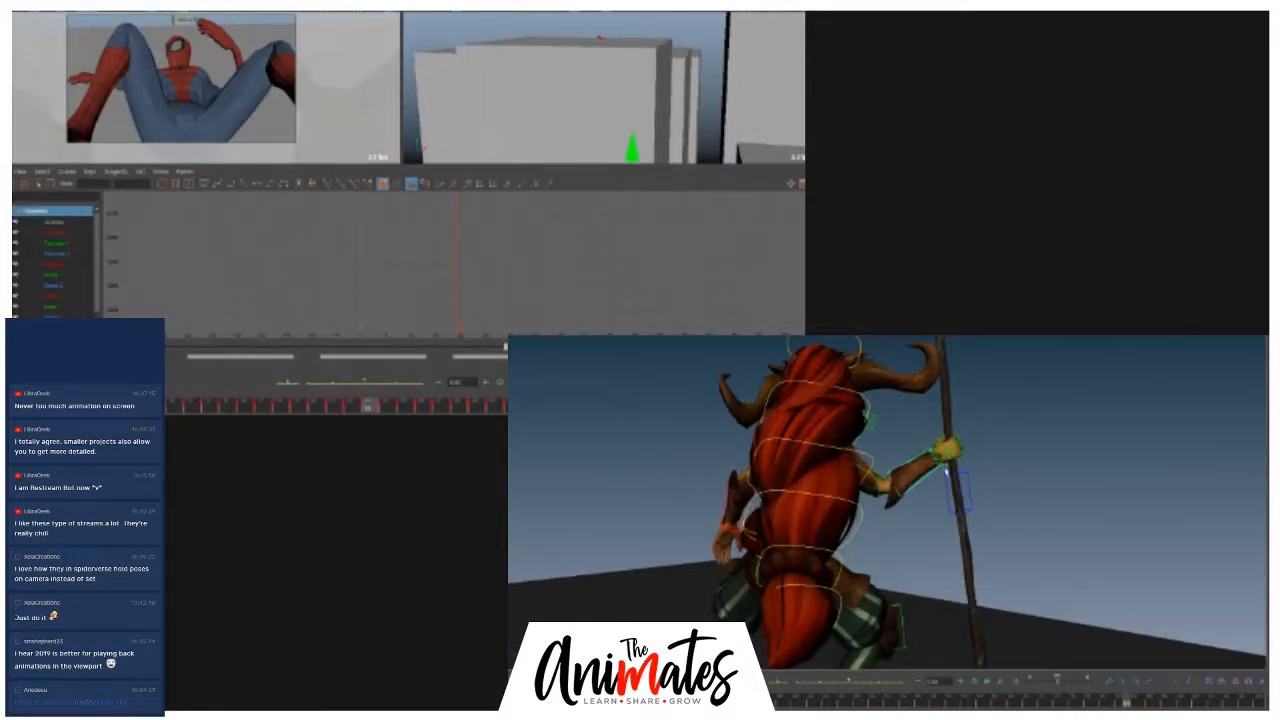
{"action": "left_click_drag", "start_coordinate": [943, 469], "coordinate": [1097, 456], "text": "alt"}
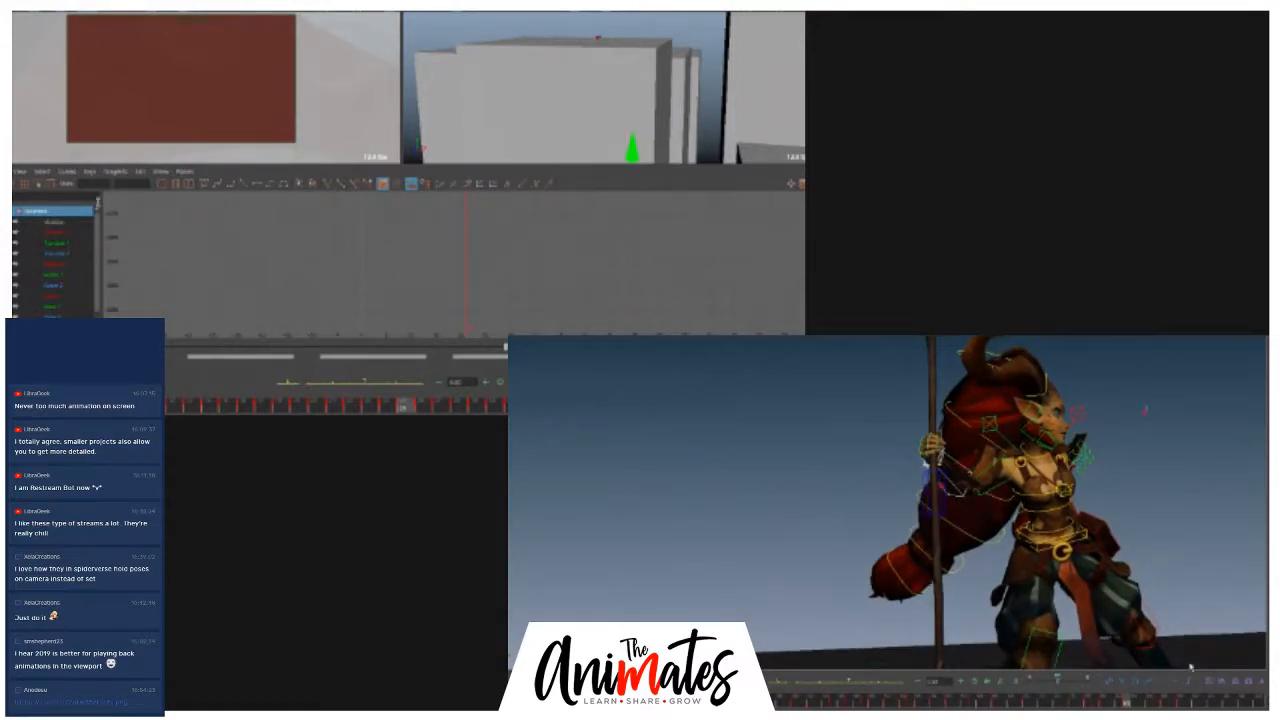
- Snap the selected arm control's keys around the settling pose and move forward to the final standing pose
{"action": "mouse_move", "coordinate": [1124, 703]}
{"action": "left_mouse_down"}
{"action": "mouse_move", "coordinate": [1080, 700]}
{"action": "mouse_move", "coordinate": [1108, 701]}
{"action": "left_mouse_up"}
{"action": "right_click", "coordinate": [1110, 700]}
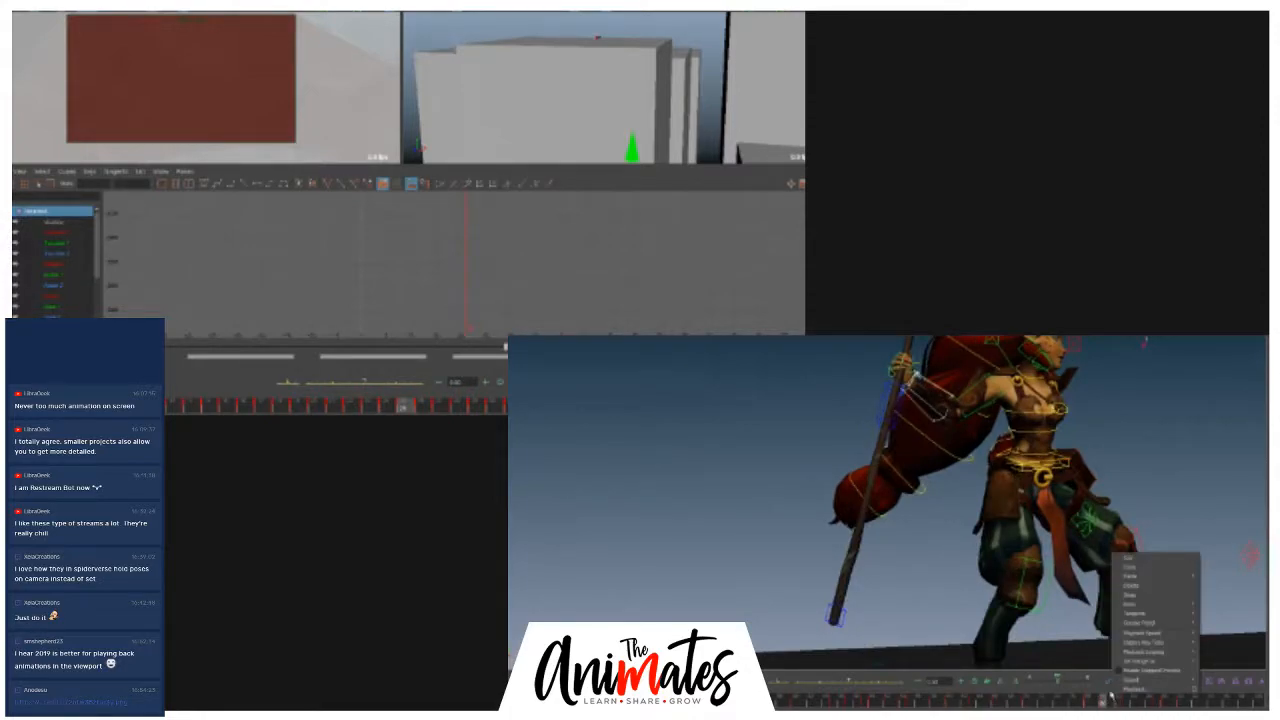
{"action": "left_click", "coordinate": [1131, 595]}
{"action": "mouse_move", "coordinate": [1128, 703]}
{"action": "left_mouse_down"}
{"action": "mouse_move", "coordinate": [1170, 697]}
{"action": "mouse_move", "coordinate": [1094, 686]}
{"action": "mouse_move", "coordinate": [1104, 698]}
{"action": "mouse_move", "coordinate": [1184, 700]}
{"action": "mouse_move", "coordinate": [1261, 687]}
{"action": "left_mouse_up"}
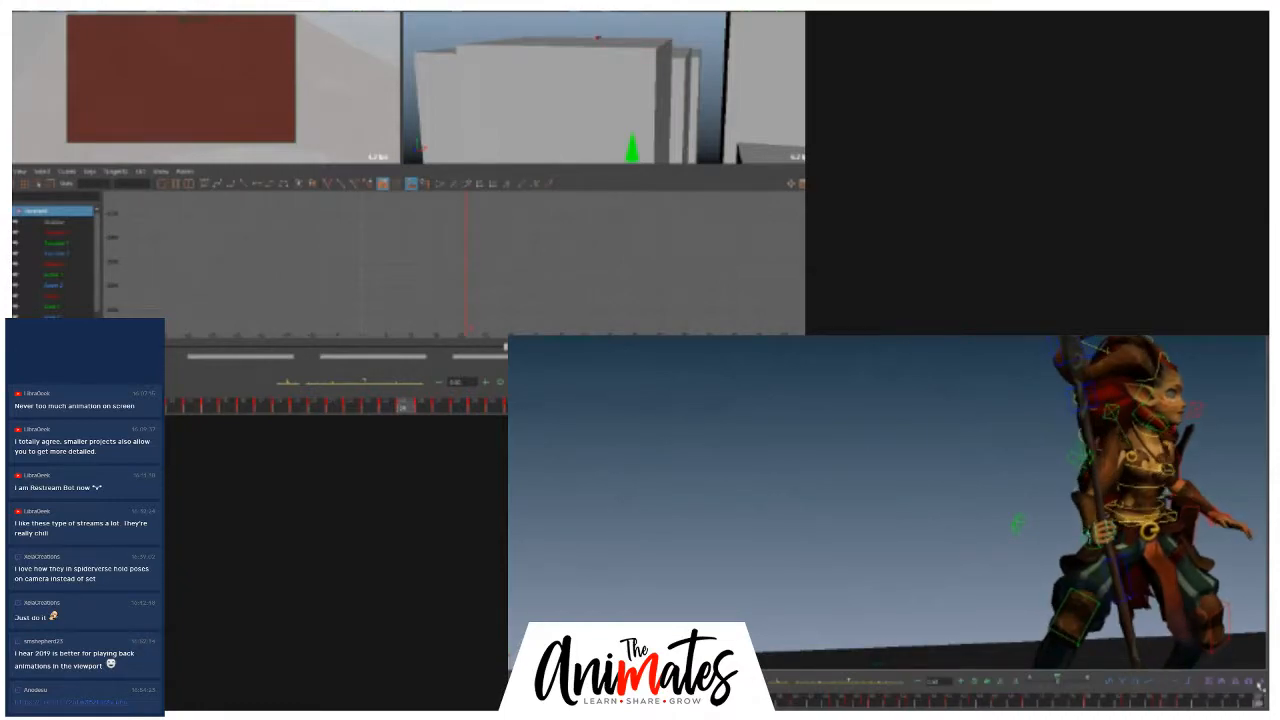
- Rotate the staff hand slightly at the earlier settling frame to adjust how the staff leans behind the character
{"action": "left_click_drag", "start_coordinate": [1135, 545], "coordinate": [1108, 573], "text": "alt"}
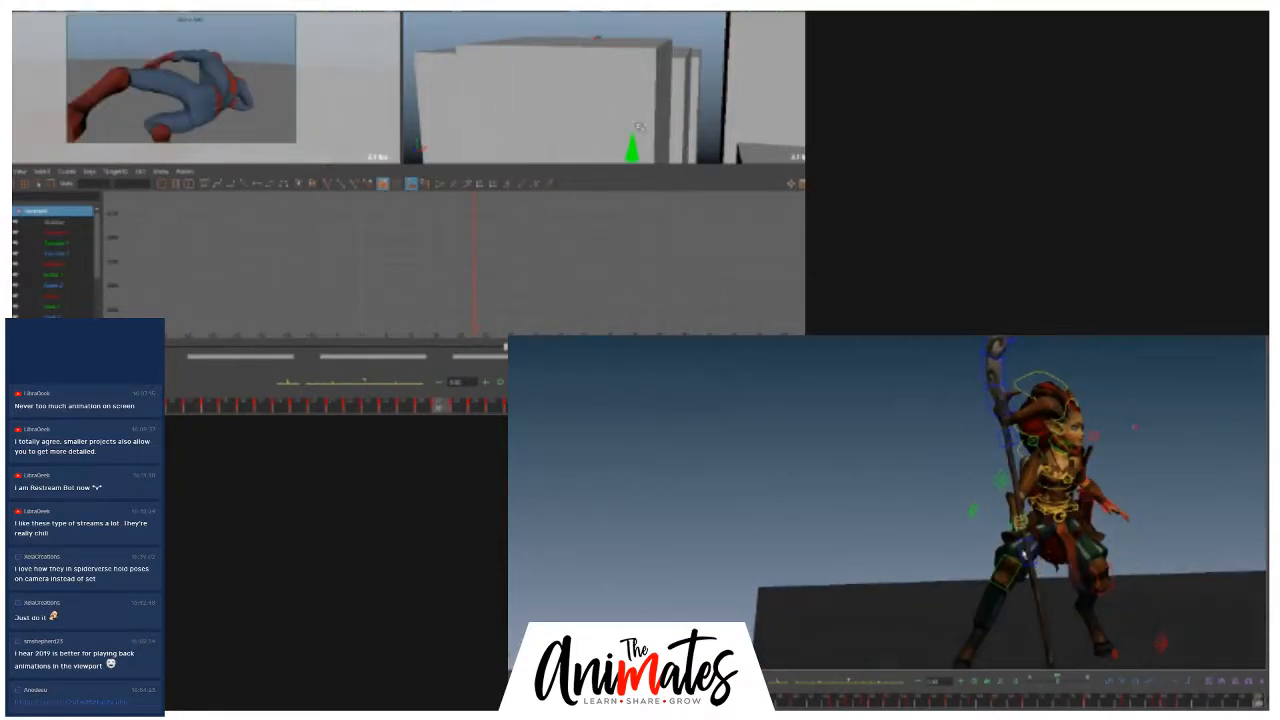
{"action": "left_click_drag", "start_coordinate": [1025, 553], "coordinate": [1078, 567], "text": "alt"}
{"action": "left_click_drag", "start_coordinate": [1157, 556], "coordinate": [1118, 559], "text": "alt"}
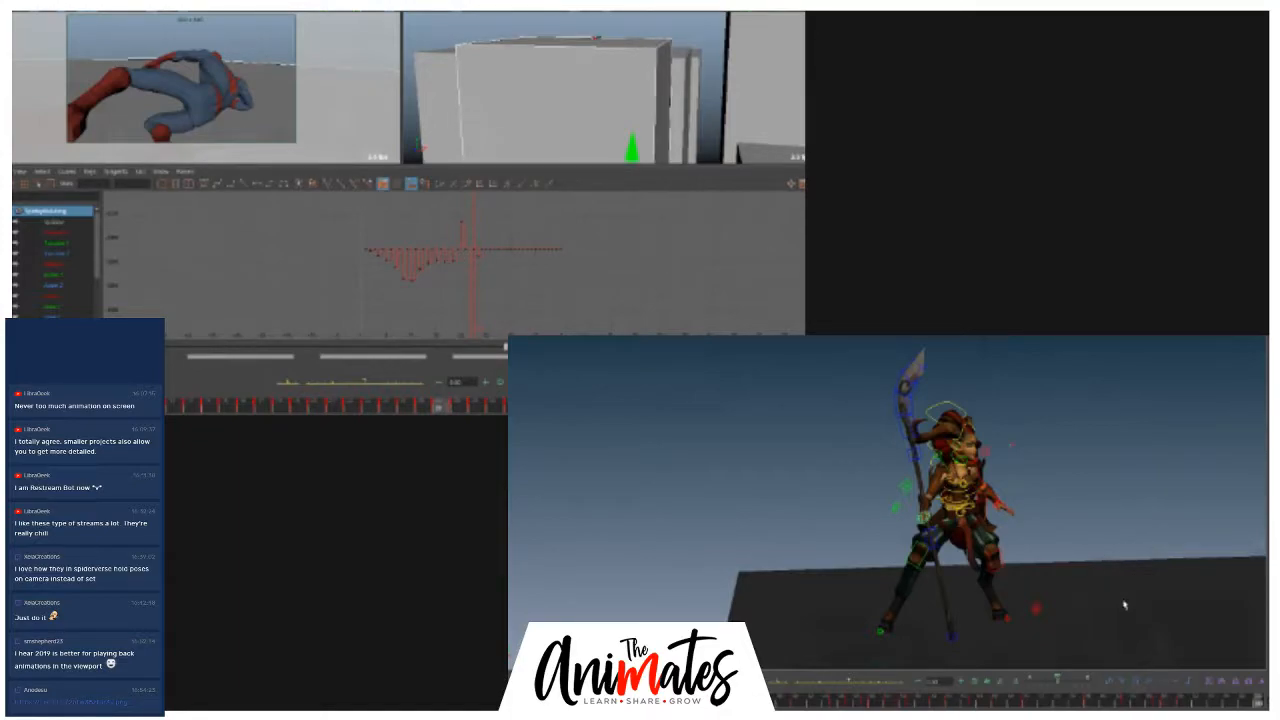
{"action": "mouse_move", "coordinate": [1256, 706]}
{"action": "left_mouse_down"}
{"action": "mouse_move", "coordinate": [1124, 706]}
{"action": "mouse_move", "coordinate": [1158, 705]}
{"action": "left_mouse_up"}
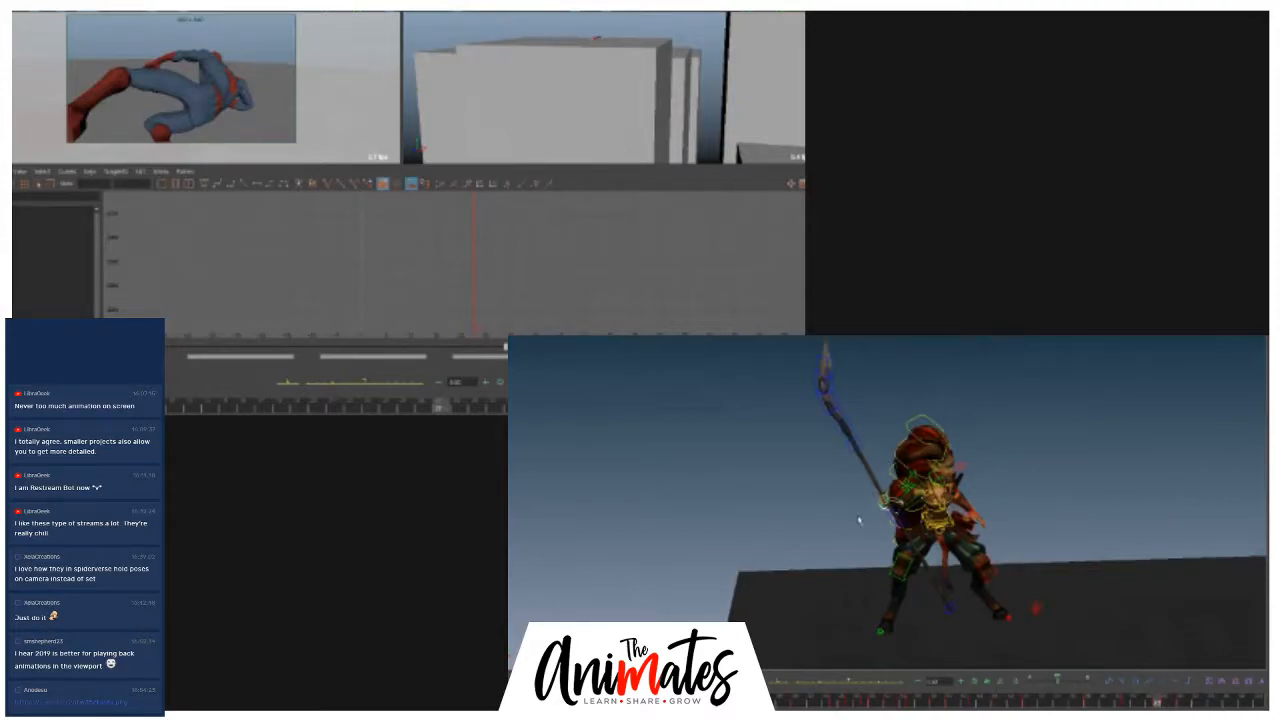
{"action": "right_click_drag", "start_coordinate": [865, 520], "coordinate": [912, 522], "text": "alt"}
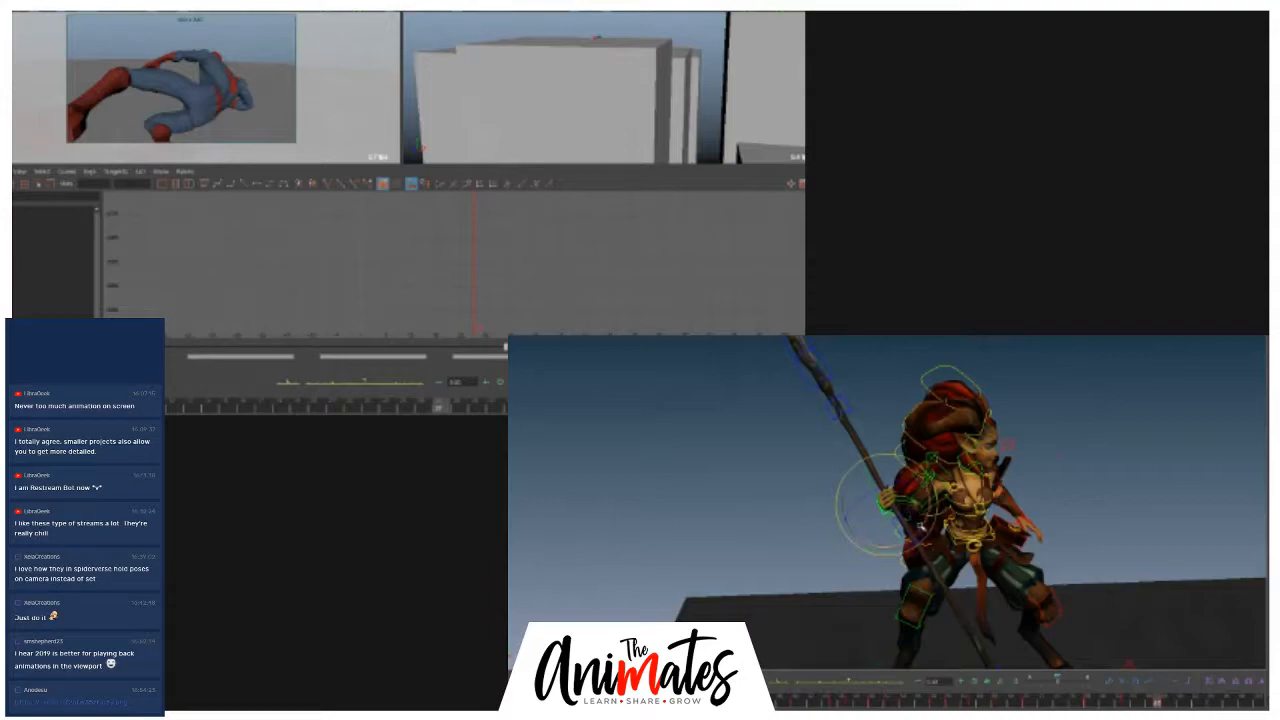
{"action": "left_click_drag", "start_coordinate": [921, 528], "coordinate": [919, 531]}
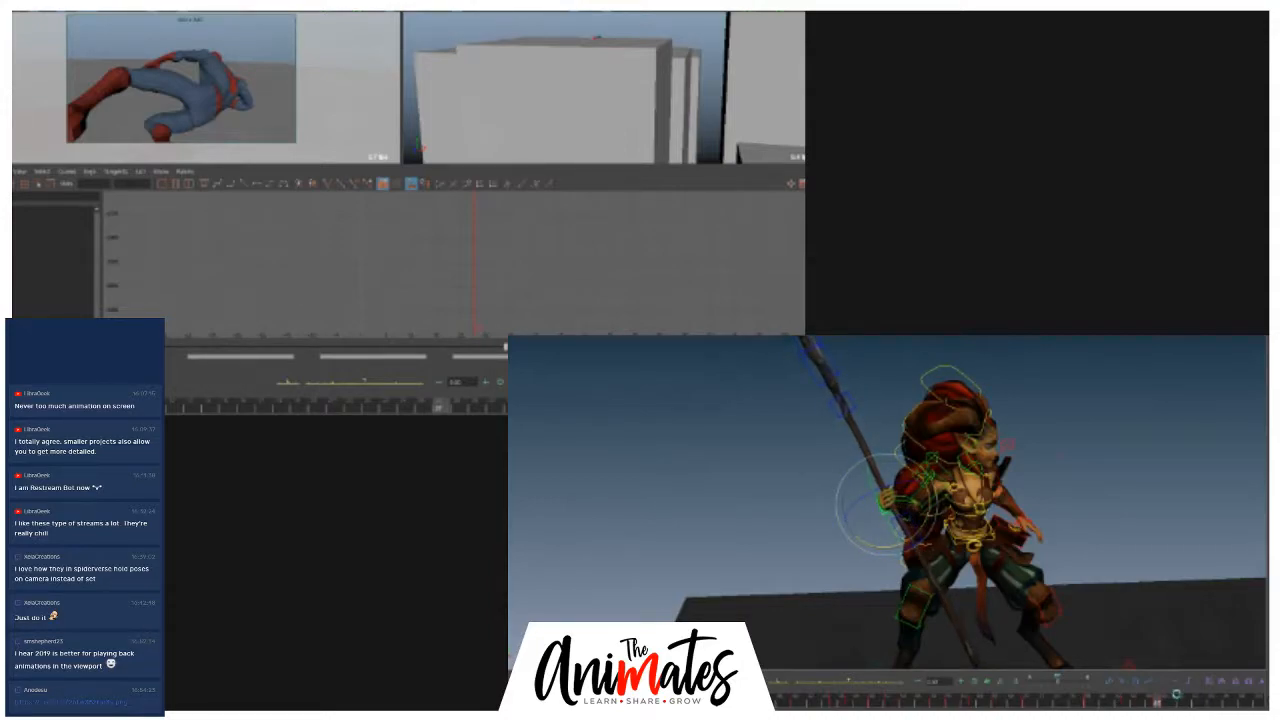
- Adjust the rotation of the control at the staff's lower end in the late standing pose
{"action": "left_click_drag", "start_coordinate": [1089, 619], "coordinate": [1137, 634], "text": "alt"}
{"action": "mouse_move", "coordinate": [1160, 705]}
{"action": "left_mouse_down"}
{"action": "mouse_move", "coordinate": [1197, 703]}
{"action": "mouse_move", "coordinate": [1141, 698]}
{"action": "mouse_move", "coordinate": [1240, 702]}
{"action": "mouse_move", "coordinate": [1172, 704]}
{"action": "mouse_move", "coordinate": [1232, 705]}
{"action": "mouse_move", "coordinate": [1221, 707]}
{"action": "left_mouse_up"}
{"action": "left_click", "coordinate": [875, 631]}
{"action": "left_click_drag", "start_coordinate": [898, 588], "coordinate": [905, 619]}
{"action": "left_click_drag", "start_coordinate": [795, 519], "coordinate": [886, 537], "text": "alt"}
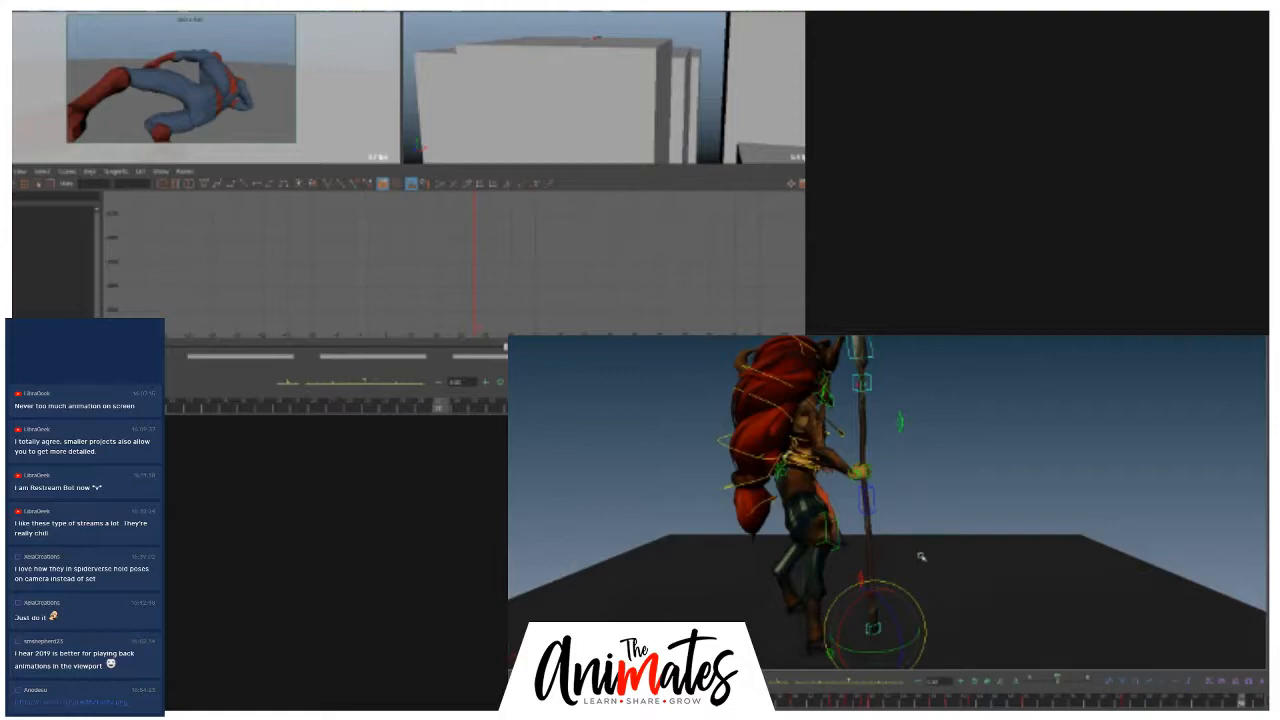
- Create a locator in the staff scene and prepare it for moving
{"action": "left_click_drag", "start_coordinate": [1004, 569], "coordinate": [888, 573], "text": "alt"}
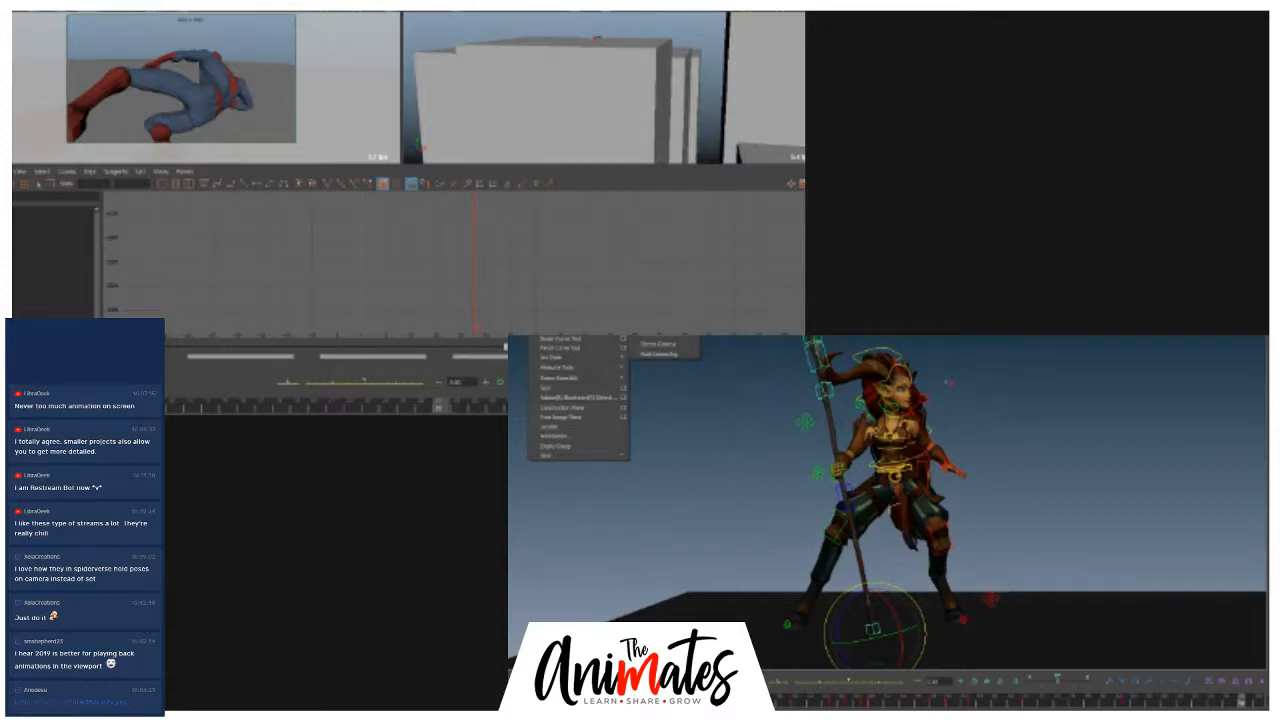
{"action": "left_click", "coordinate": [600, 427]}
{"action": "mouse_move", "coordinate": [660, 439]}
{"action": "left_mouse_down", "text": "alt"}
{"action": "mouse_move", "coordinate": [648, 451]}
{"action": "mouse_move", "coordinate": [697, 432]}
{"action": "mouse_move", "coordinate": [643, 457]}
{"action": "left_mouse_up", "text": "alt"}
{"action": "key", "text": "f"}
{"action": "scroll", "coordinate": [763, 452], "scroll_direction": "down", "scroll_amount": 15}
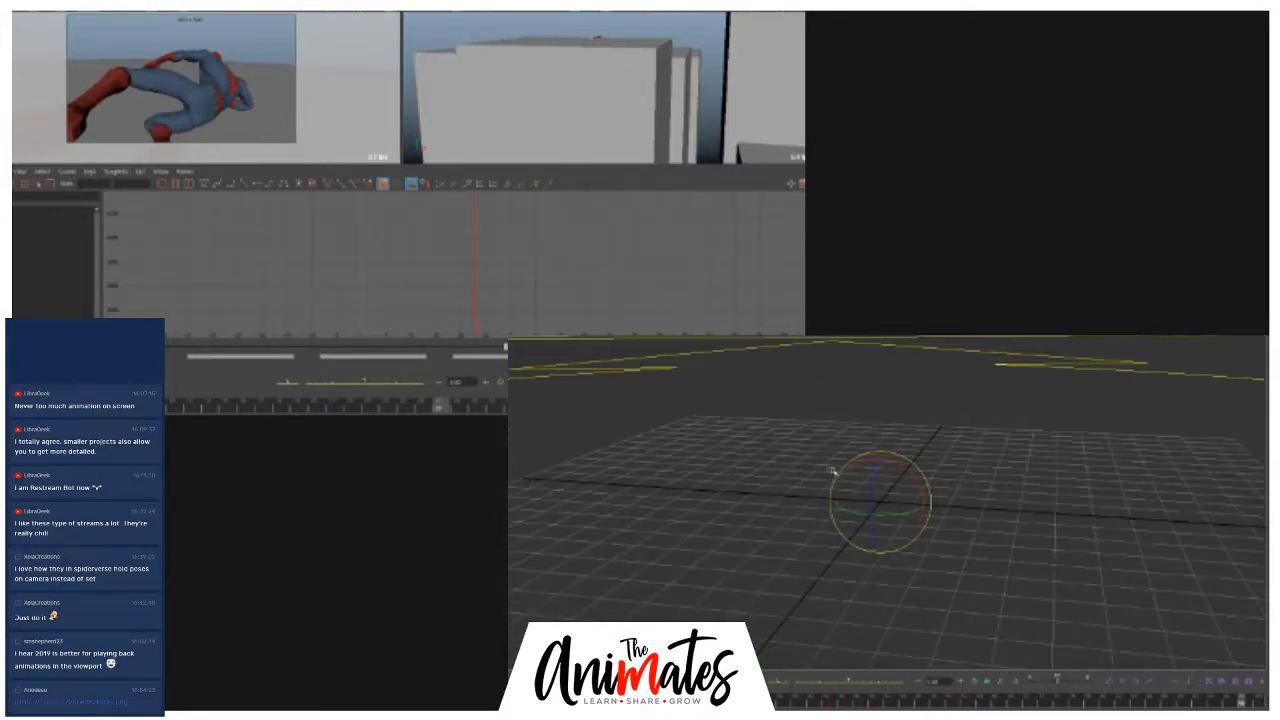
{"action": "scroll", "coordinate": [845, 466], "scroll_direction": "down", "scroll_amount": 5}
{"action": "key", "text": "w"}
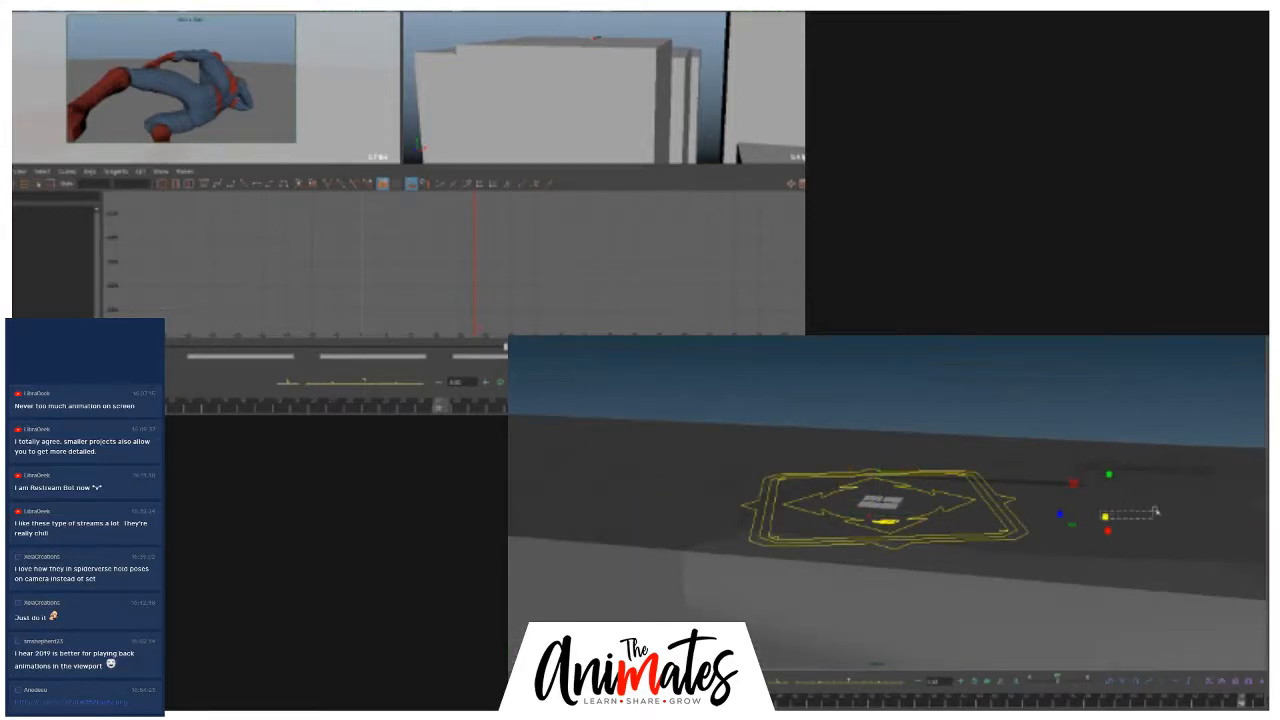
- Turn on the display of locators in the enlarged view
{"action": "left_click", "coordinate": [596, 324]}
{"action": "mouse_move", "coordinate": [575, 324]}
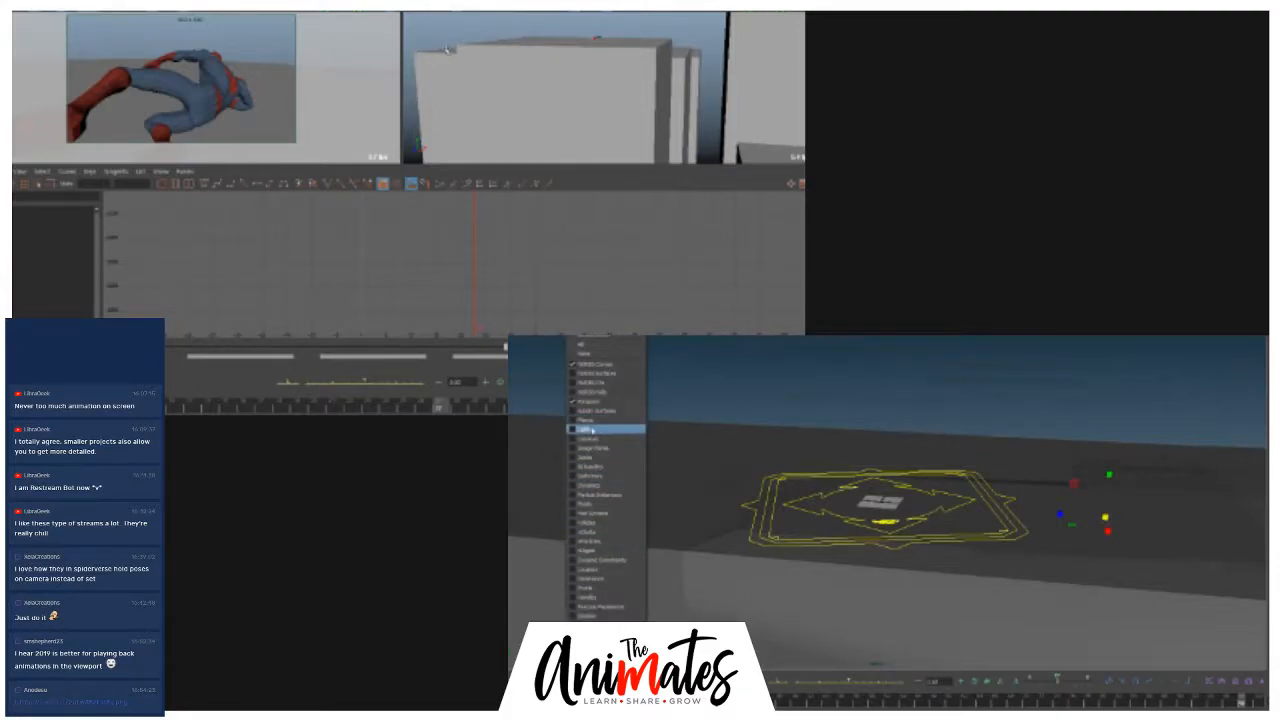
{"action": "left_click", "coordinate": [610, 567]}
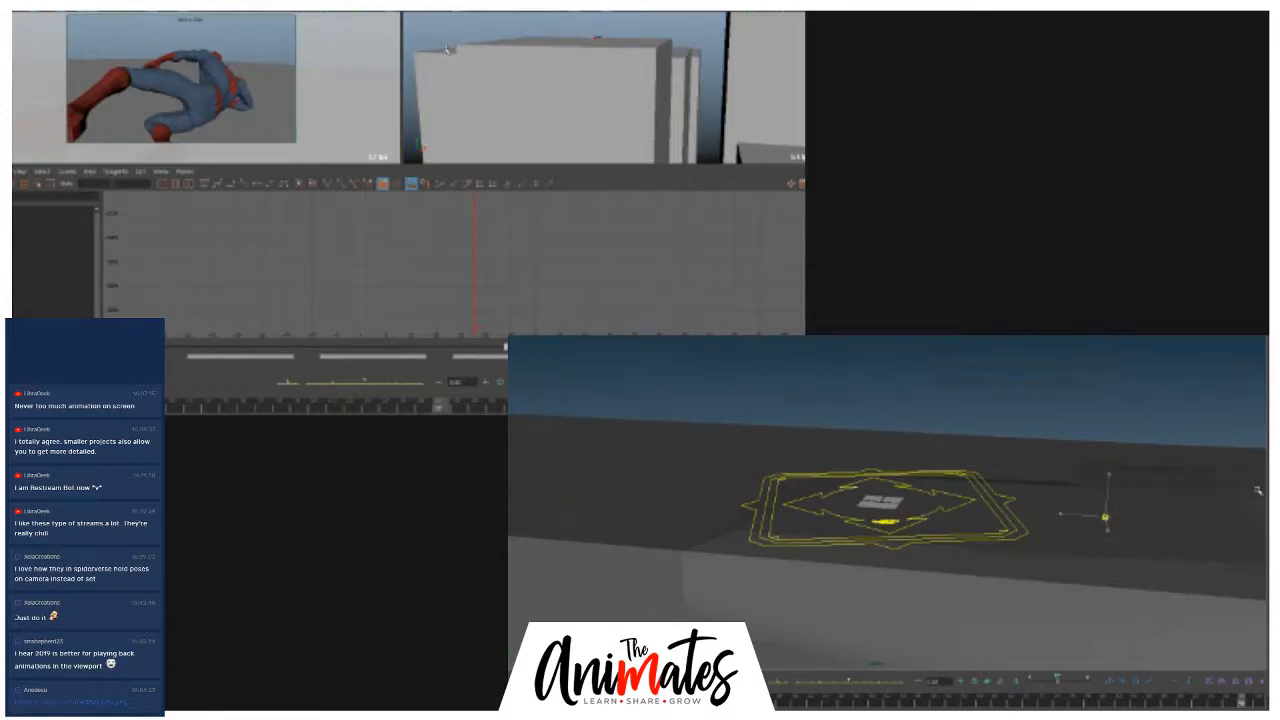
- Move the locator from the first platform across the gap to the character's feet on the second platform
{"action": "left_click_drag", "start_coordinate": [1168, 516], "coordinate": [1105, 517], "text": "alt"}
{"action": "left_click_drag", "start_coordinate": [1246, 470], "coordinate": [1212, 480], "text": "alt"}
{"action": "scroll", "coordinate": [1248, 480], "scroll_direction": "down", "scroll_amount": 4}
{"action": "right_click_drag", "start_coordinate": [1212, 480], "coordinate": [1036, 475], "text": "alt"}
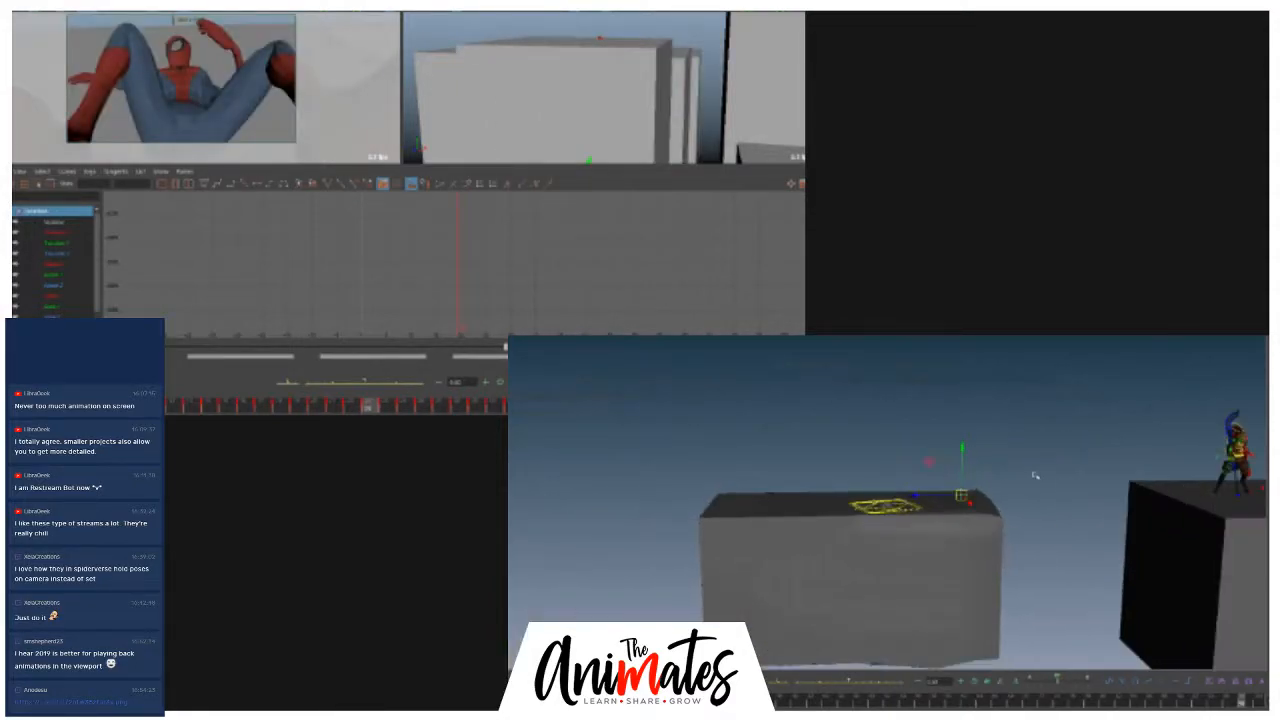
{"action": "middle_click_drag", "start_coordinate": [1065, 479], "coordinate": [968, 471], "text": "alt"}
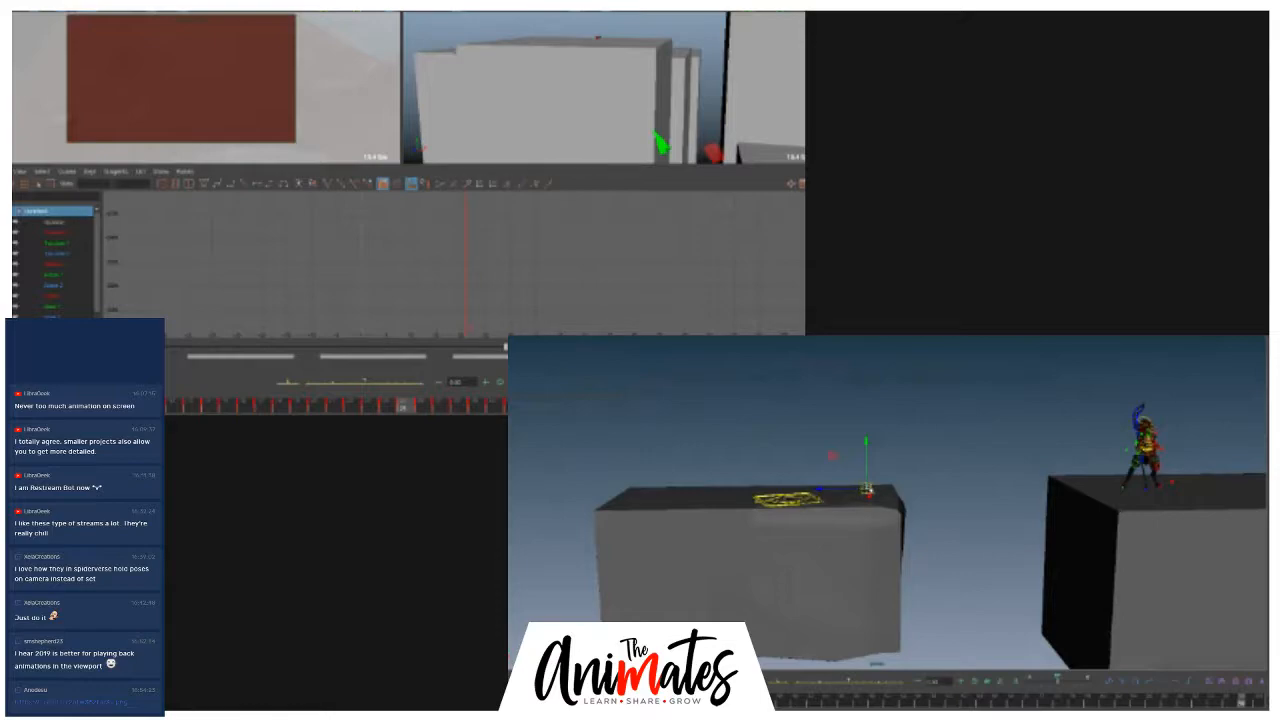
{"action": "left_click_drag", "start_coordinate": [870, 489], "coordinate": [1154, 477]}
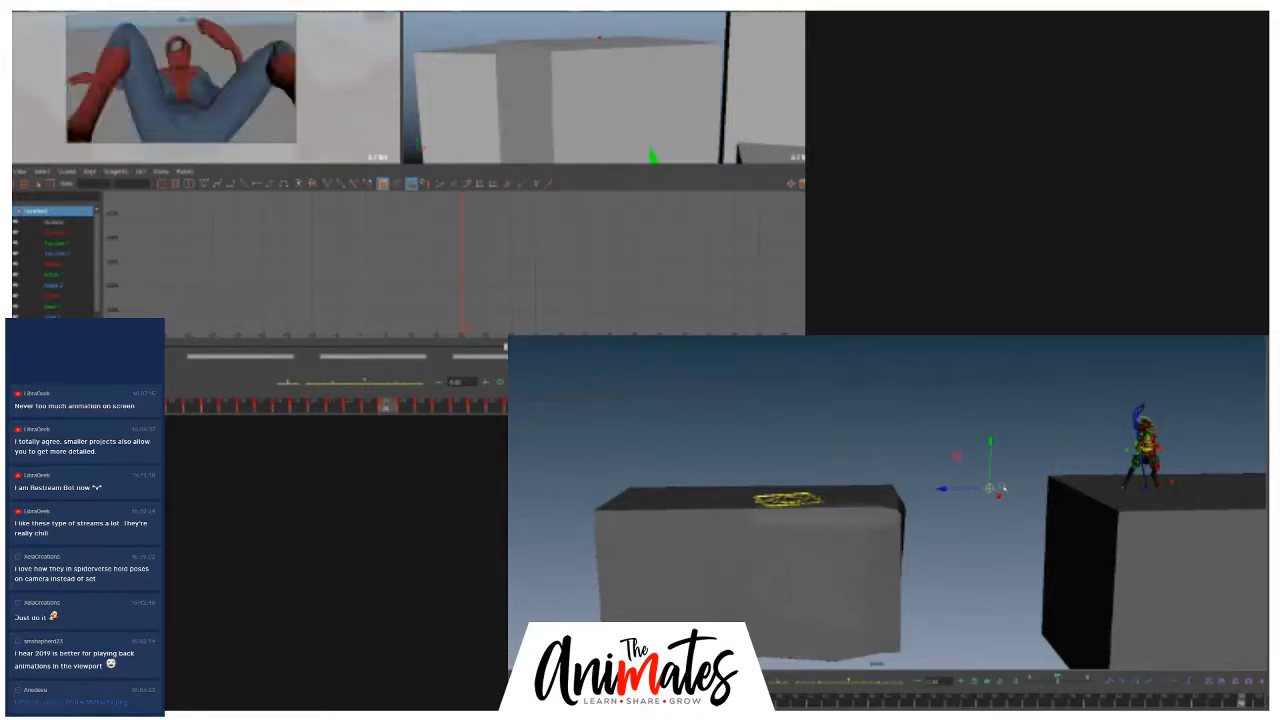
{"action": "key", "text": "."}
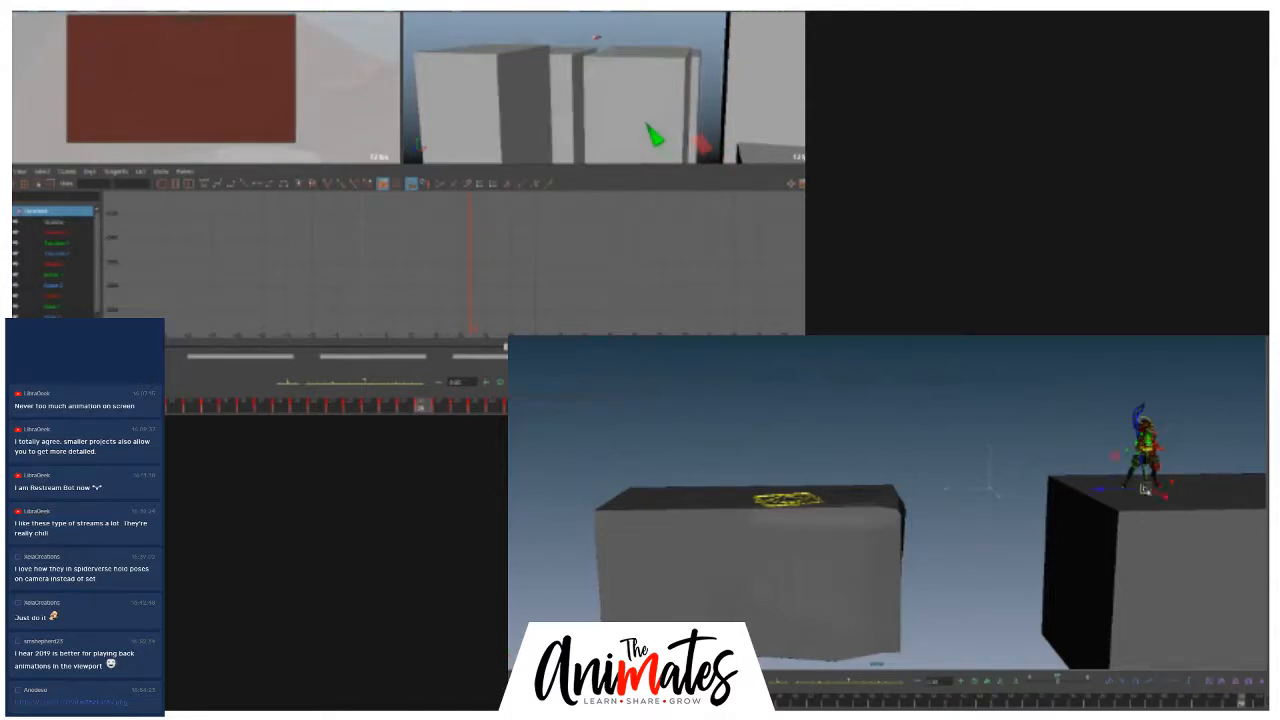
{"action": "key", "text": "f"}
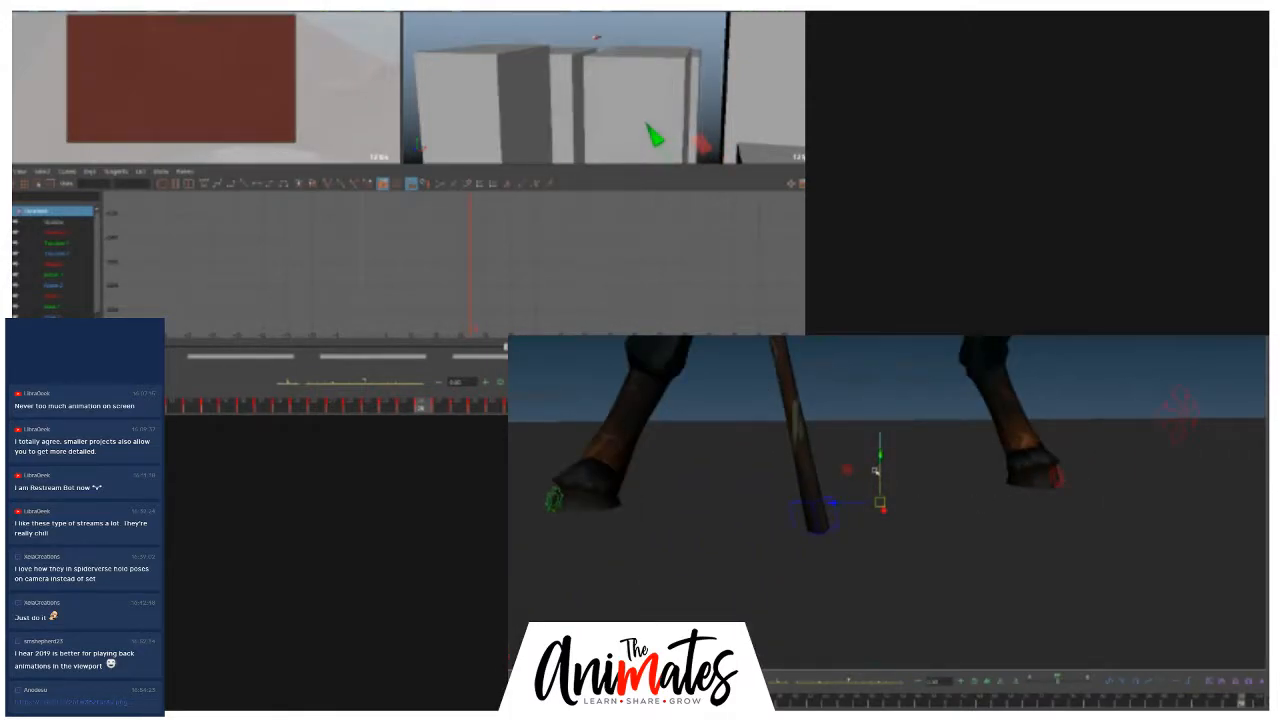
- Raise the locator between the character's feet and undo the stray adjustment made at the staff's lower end
{"action": "left_click_drag", "start_coordinate": [880, 457], "coordinate": [890, 385]}
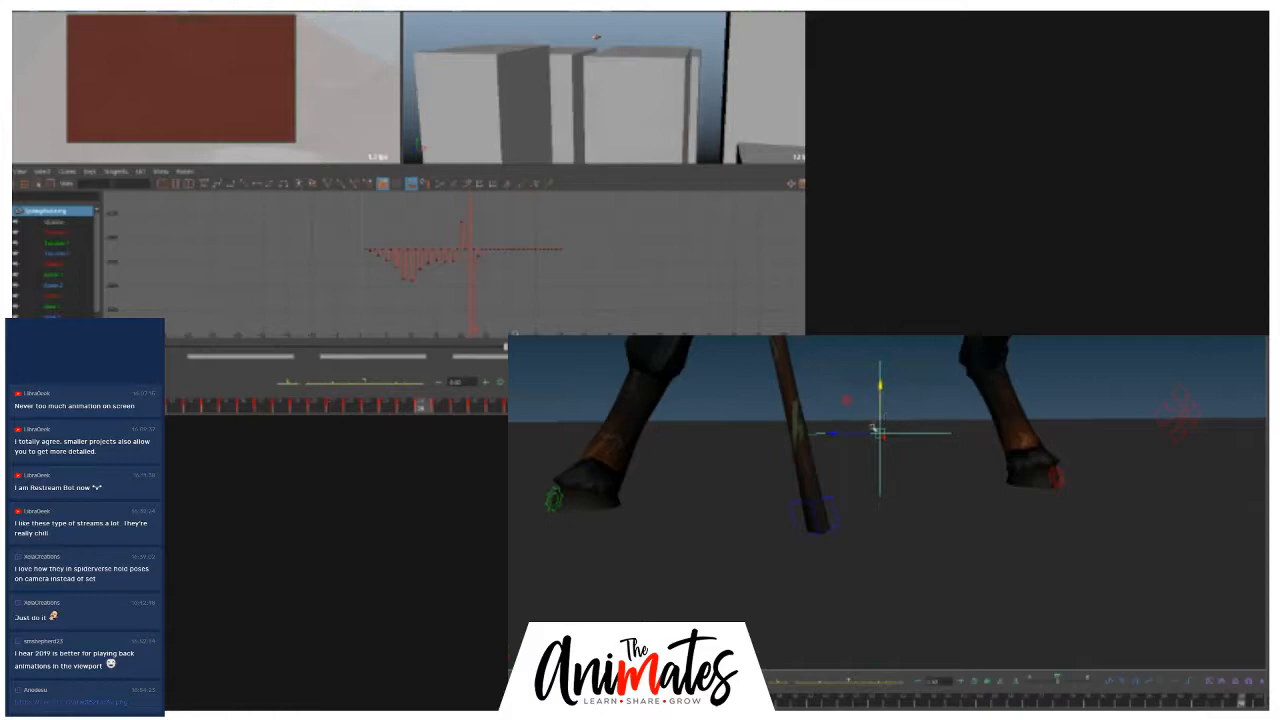
{"action": "left_click_drag", "start_coordinate": [885, 436], "coordinate": [874, 464], "text": "alt"}
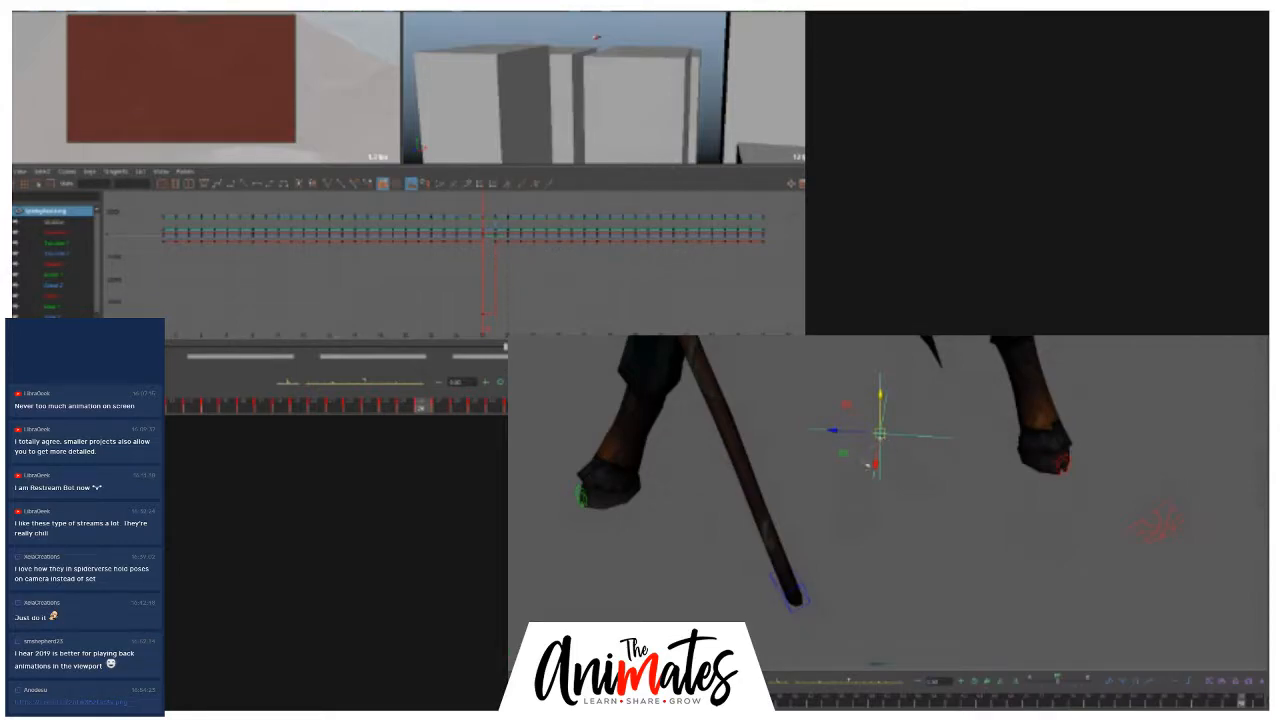
{"action": "left_click_drag", "start_coordinate": [897, 466], "coordinate": [894, 443], "text": "alt"}
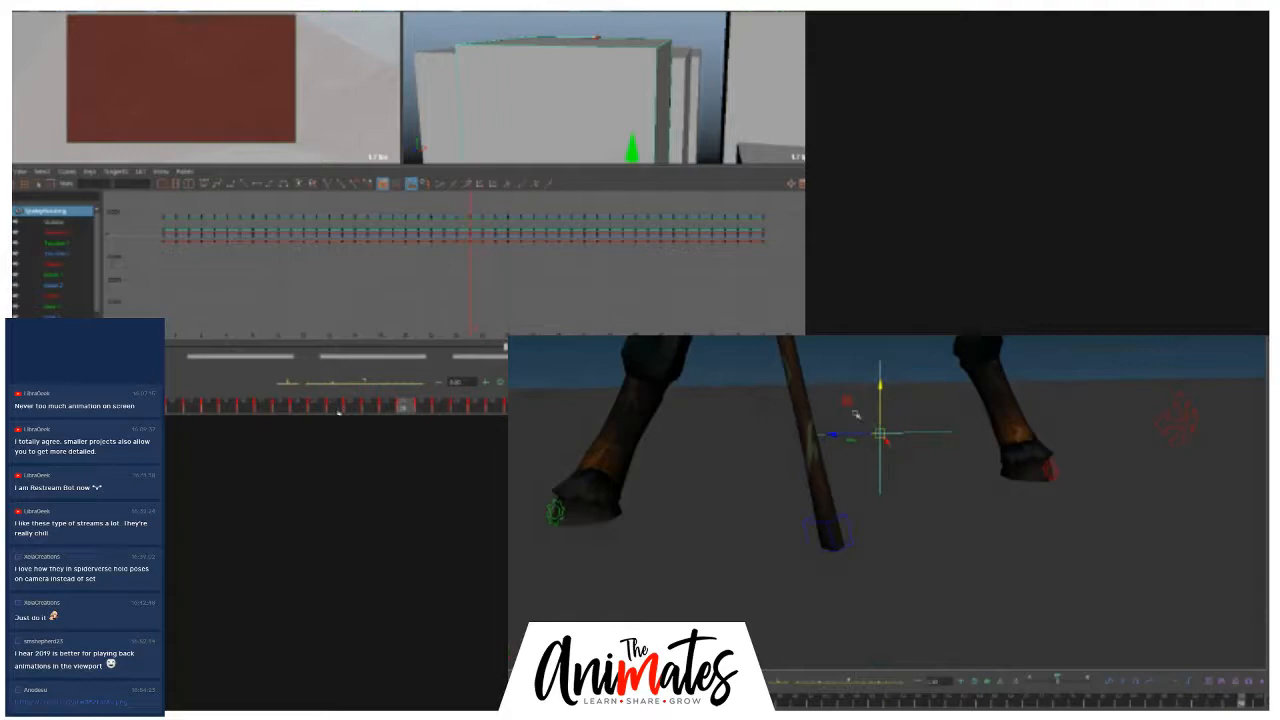
{"action": "key", "text": "alt+period"}
{"action": "left_click_drag", "start_coordinate": [822, 537], "coordinate": [829, 539]}
{"action": "key", "text": "ctrl+z"}
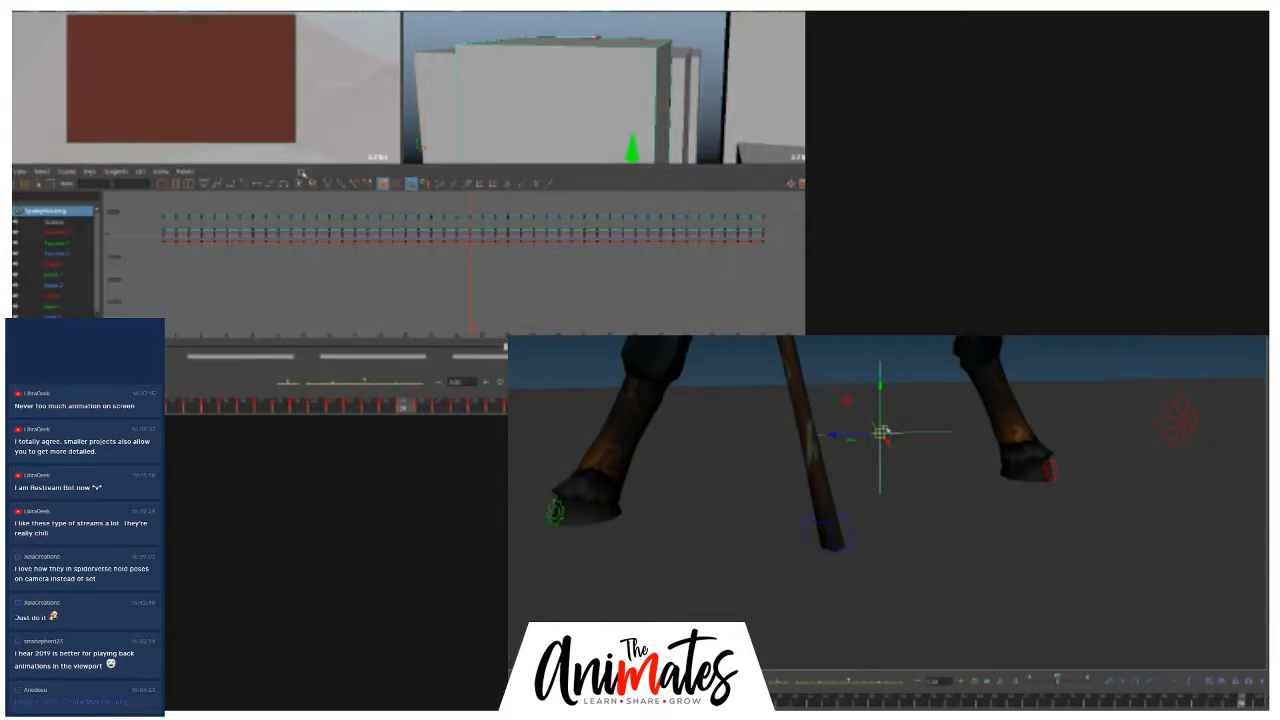
{"action": "left_click", "coordinate": [878, 434]}
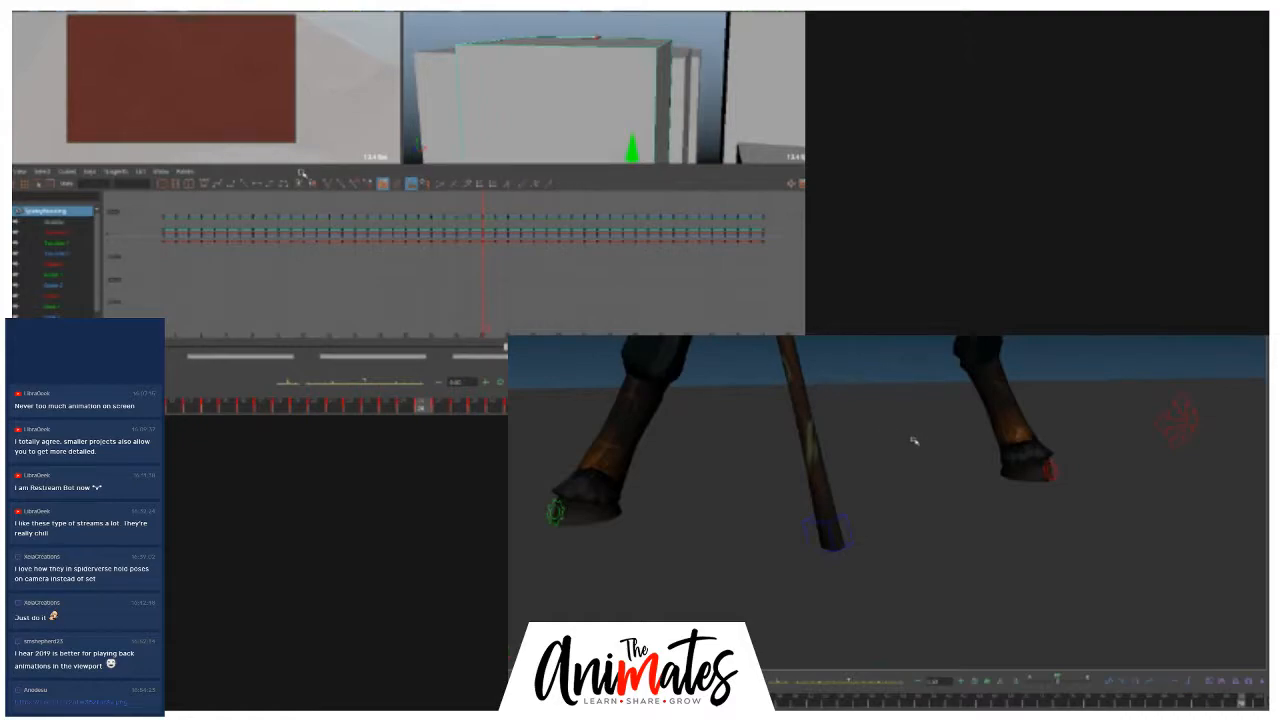
- Move the locator close beside the staff's lower tip, lining it up from more than one angle
{"action": "key", "text": "w"}
{"action": "left_click_drag", "start_coordinate": [881, 434], "coordinate": [841, 552]}
{"action": "left_click_drag", "start_coordinate": [841, 552], "coordinate": [962, 562], "text": "alt"}
{"action": "left_click_drag", "start_coordinate": [841, 548], "coordinate": [902, 483]}
{"action": "left_click_drag", "start_coordinate": [1078, 501], "coordinate": [855, 483], "text": "alt"}
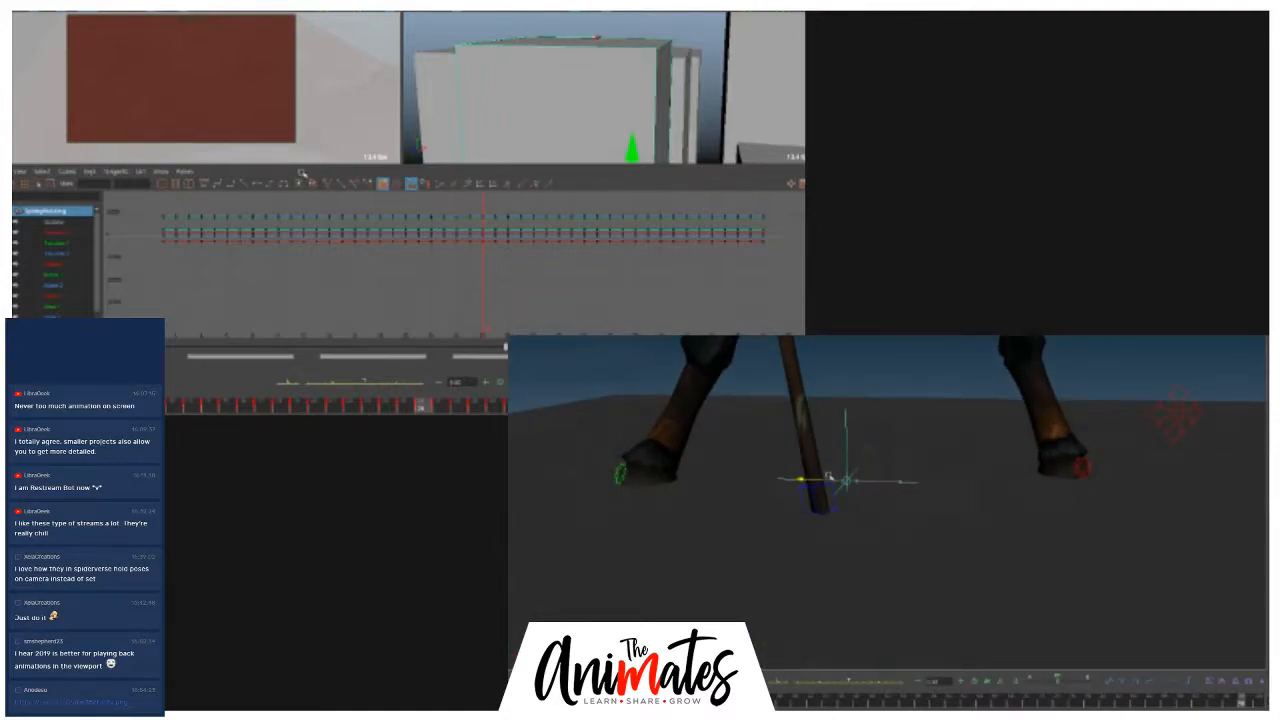
- Align the locator with the staff's lower tip, check the placement from other angles, and go to an earlier settling frame
{"action": "left_click", "coordinate": [820, 500], "text": "shift"}
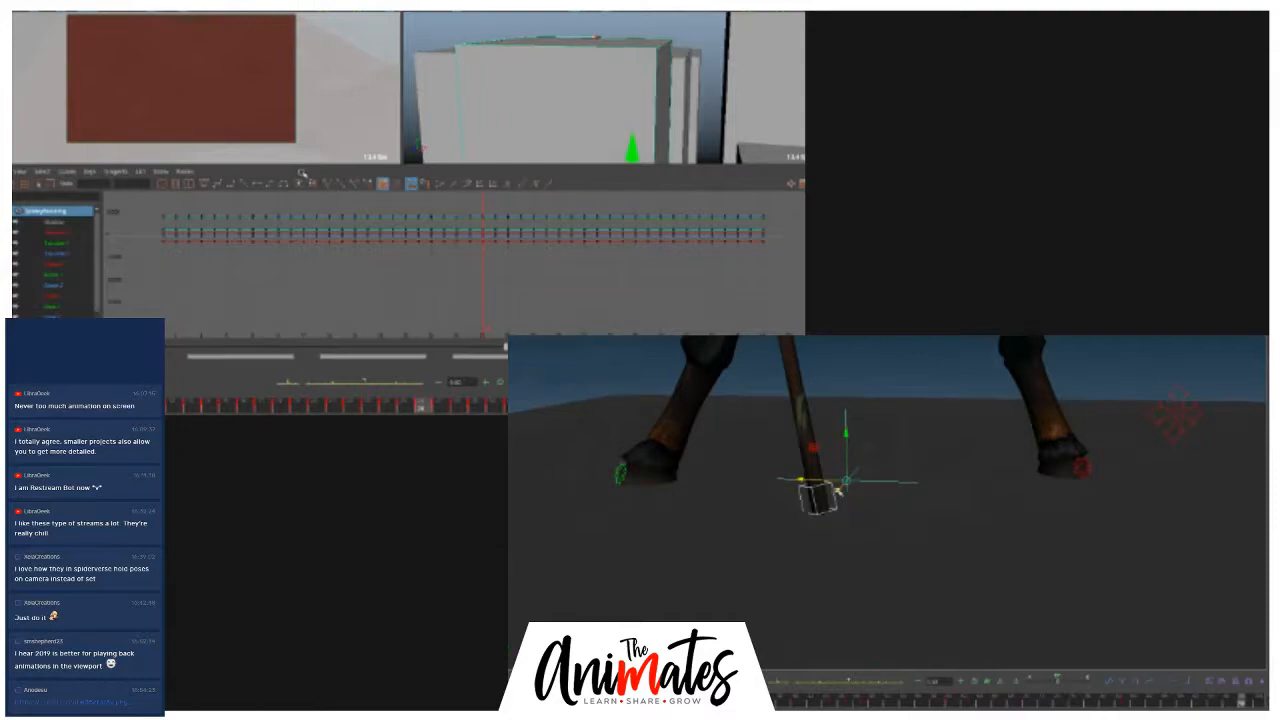
{"action": "left_click", "coordinate": [847, 481]}
{"action": "left_click_drag", "start_coordinate": [848, 483], "coordinate": [822, 501]}
{"action": "key", "text": "ctrl+z"}
{"action": "key", "text": "ctrl+z"}
{"action": "left_click_drag", "start_coordinate": [884, 537], "coordinate": [966, 532], "text": "alt"}
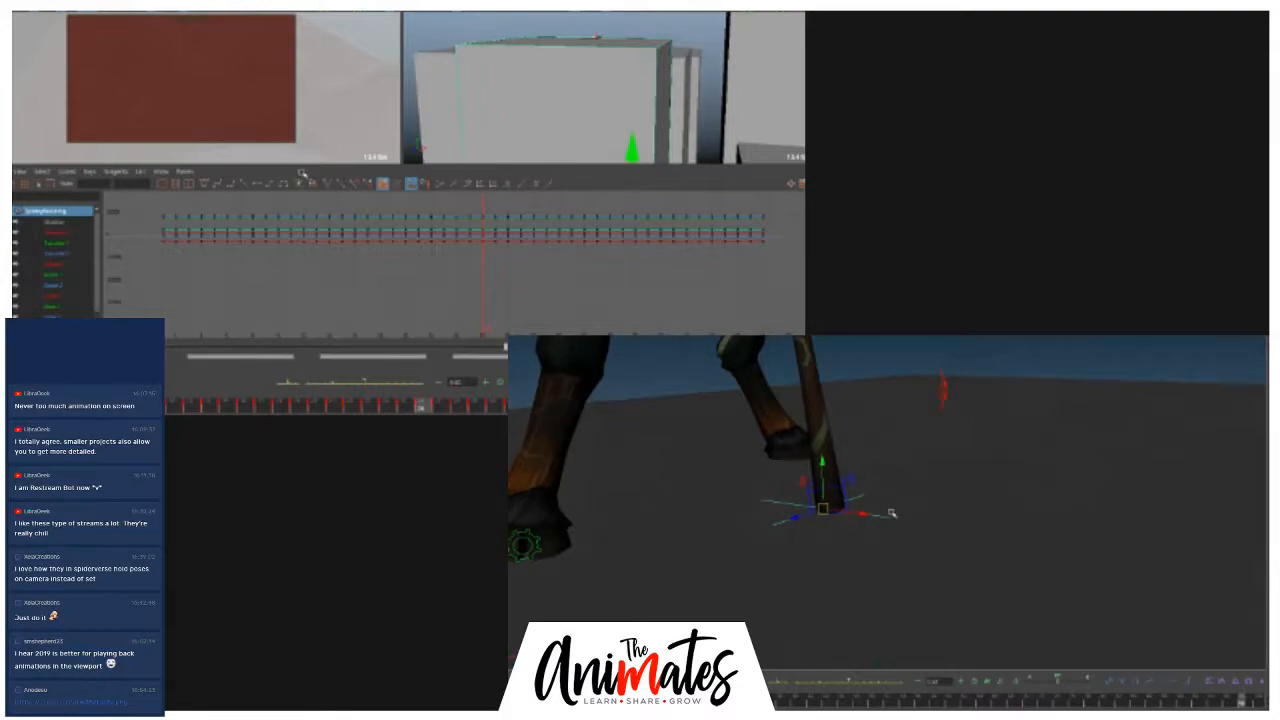
{"action": "left_click_drag", "start_coordinate": [913, 485], "coordinate": [858, 551], "text": "alt"}
{"action": "left_click", "coordinate": [1241, 705]}
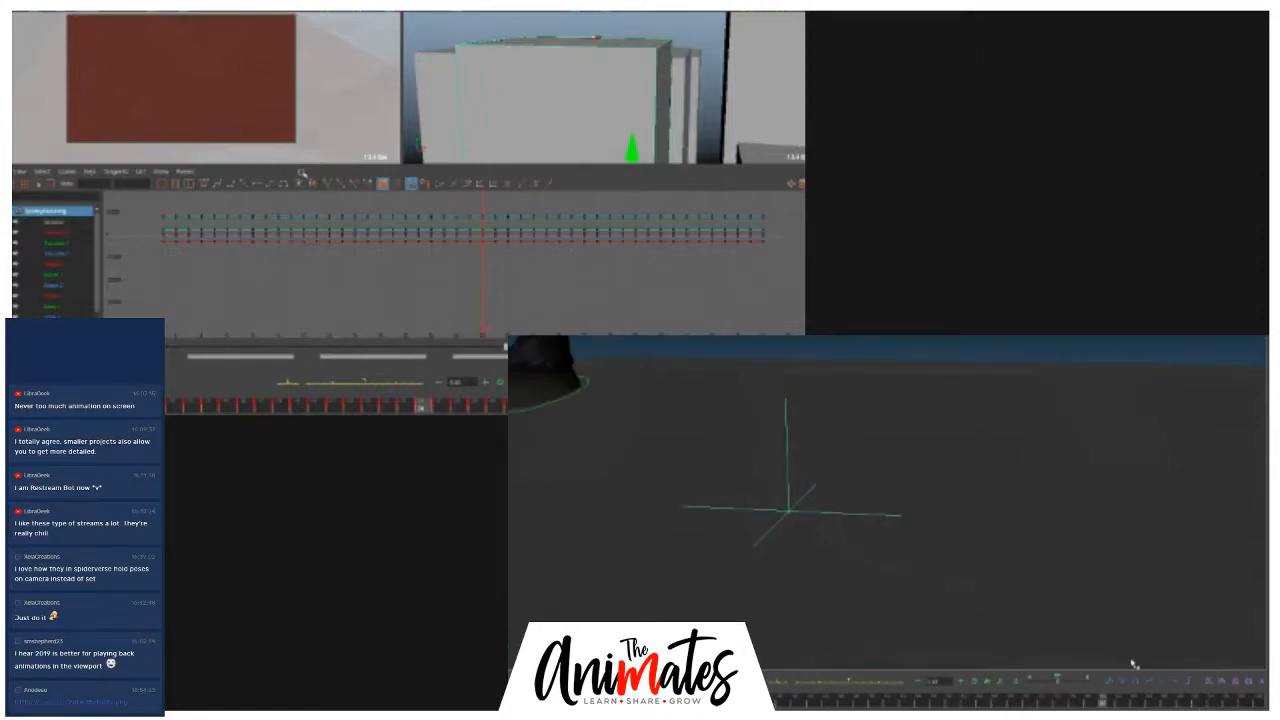
- Scrub the staff character's landing from a pulled-back view and undo the last two operations in the Spider-Man scene
{"action": "mouse_move", "coordinate": [1240, 701]}
{"action": "left_mouse_down"}
{"action": "mouse_move", "coordinate": [1109, 690]}
{"action": "mouse_move", "coordinate": [1240, 692]}
{"action": "left_mouse_up"}
{"action": "right_click_drag", "start_coordinate": [1104, 601], "coordinate": [545, 472], "text": "alt"}
{"action": "left_click_drag", "start_coordinate": [621, 490], "coordinate": [652, 480], "text": "alt"}
{"action": "left_click_drag", "start_coordinate": [1193, 703], "coordinate": [1162, 667]}
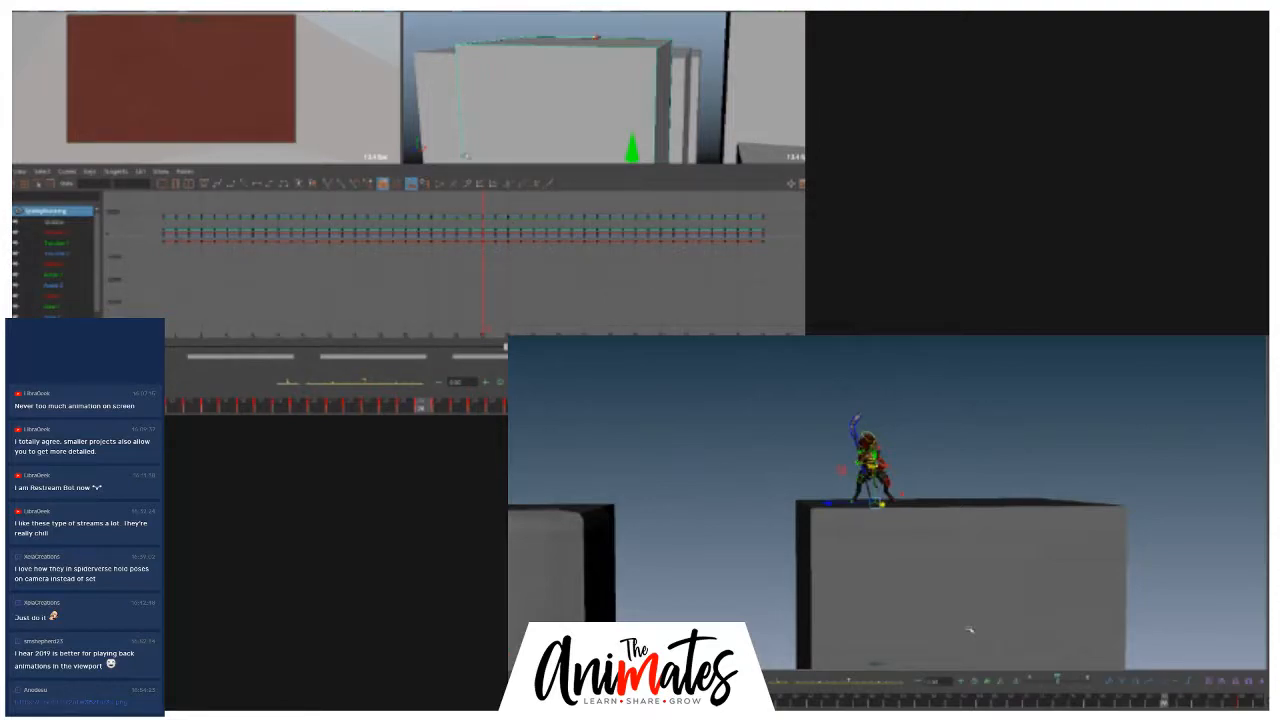
{"action": "key", "text": "ctrl+z"}
{"action": "key", "text": "ctrl+z"}
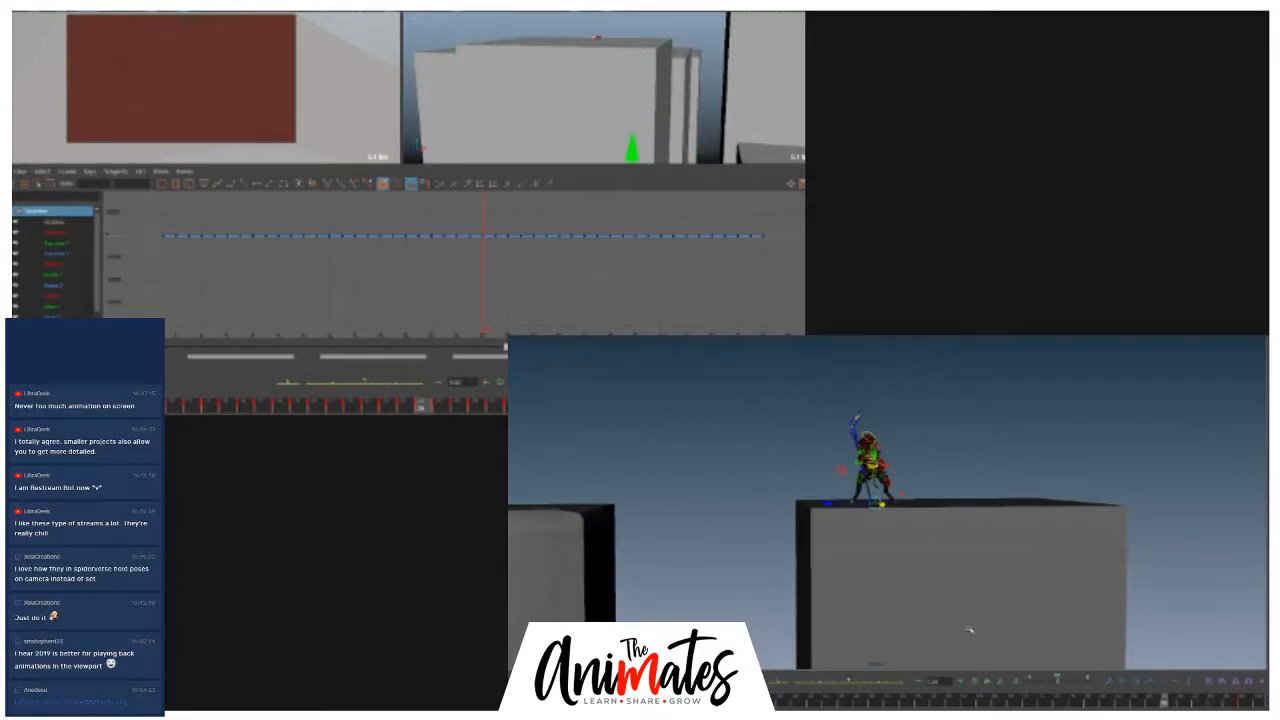
{"action": "key", "text": "."}
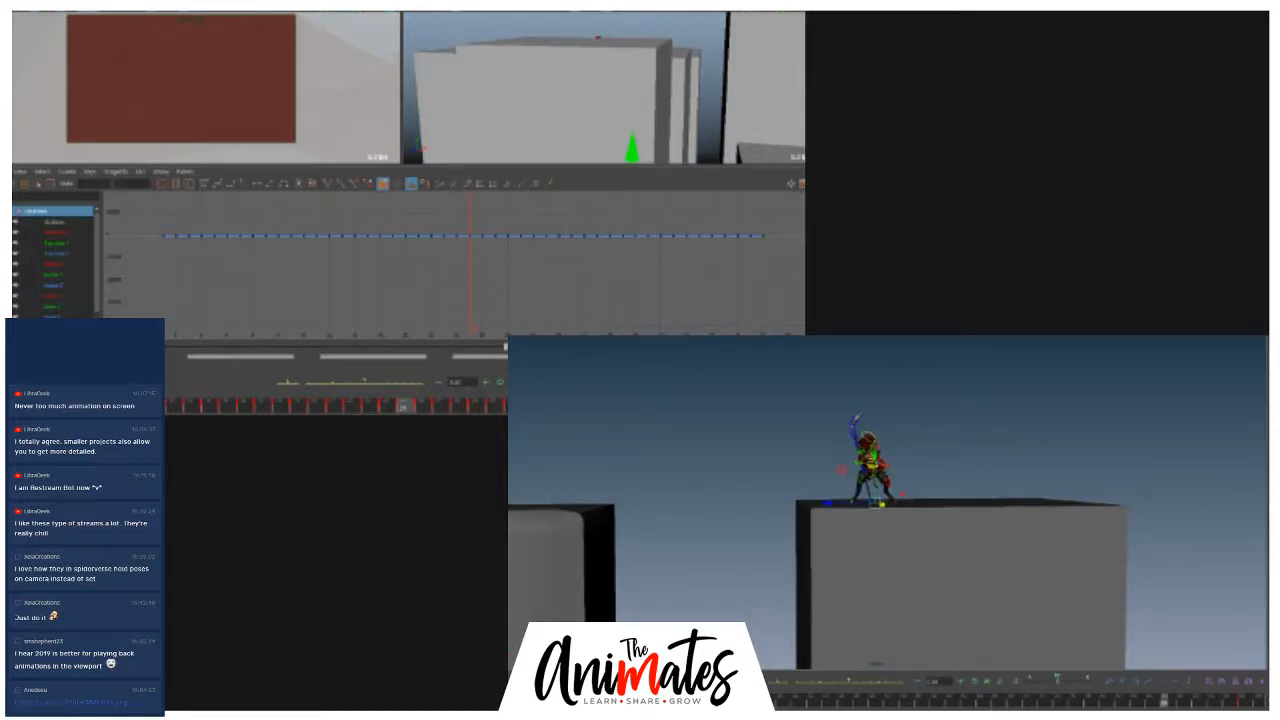
- Examine the staff character's earlier landing pose from several distances, with both platforms in view
{"action": "mouse_move", "coordinate": [1164, 702]}
{"action": "left_mouse_down"}
{"action": "mouse_move", "coordinate": [982, 705]}
{"action": "mouse_move", "coordinate": [1258, 702]}
{"action": "mouse_move", "coordinate": [1234, 672]}
{"action": "mouse_move", "coordinate": [1110, 678]}
{"action": "mouse_move", "coordinate": [1205, 680]}
{"action": "mouse_move", "coordinate": [1133, 685]}
{"action": "left_mouse_up"}
{"action": "mouse_move", "coordinate": [854, 573]}
{"action": "left_mouse_down", "text": "alt"}
{"action": "mouse_move", "coordinate": [883, 562]}
{"action": "mouse_move", "coordinate": [853, 570]}
{"action": "left_mouse_up", "text": "alt"}
{"action": "right_click_drag", "start_coordinate": [853, 570], "coordinate": [927, 546], "text": "alt"}
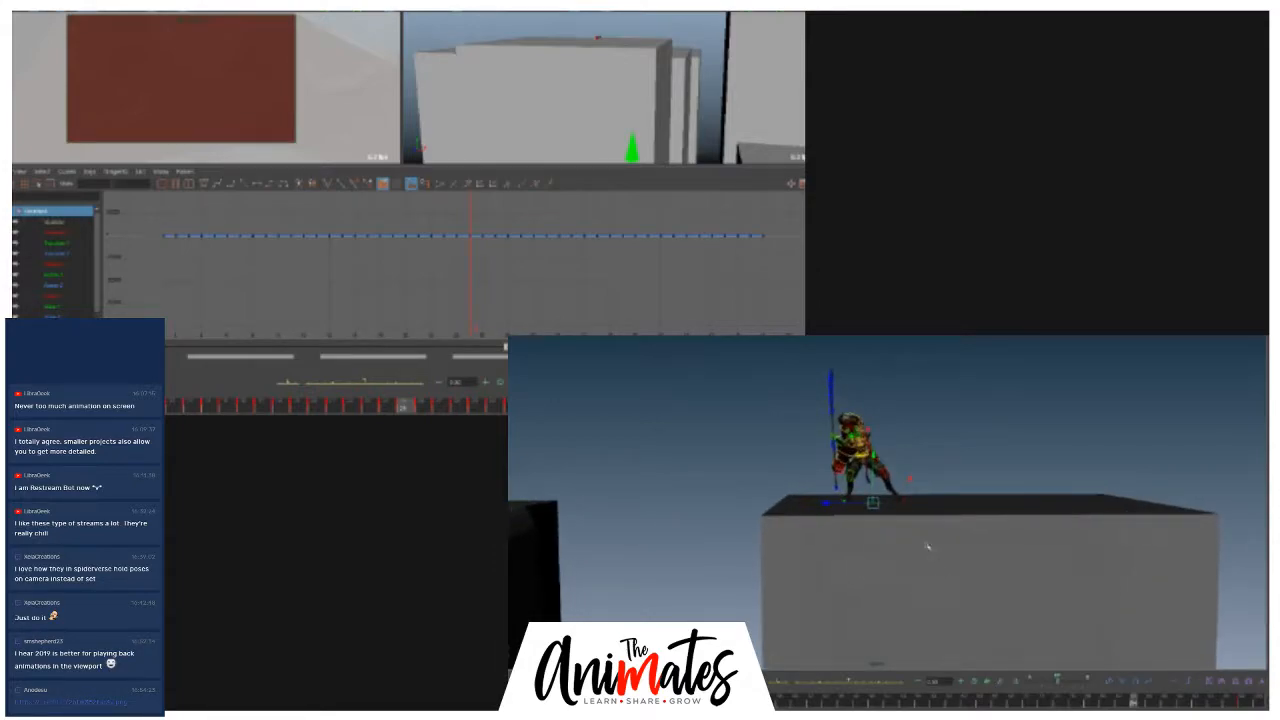
{"action": "right_click_drag", "start_coordinate": [846, 485], "coordinate": [803, 492], "text": "alt"}
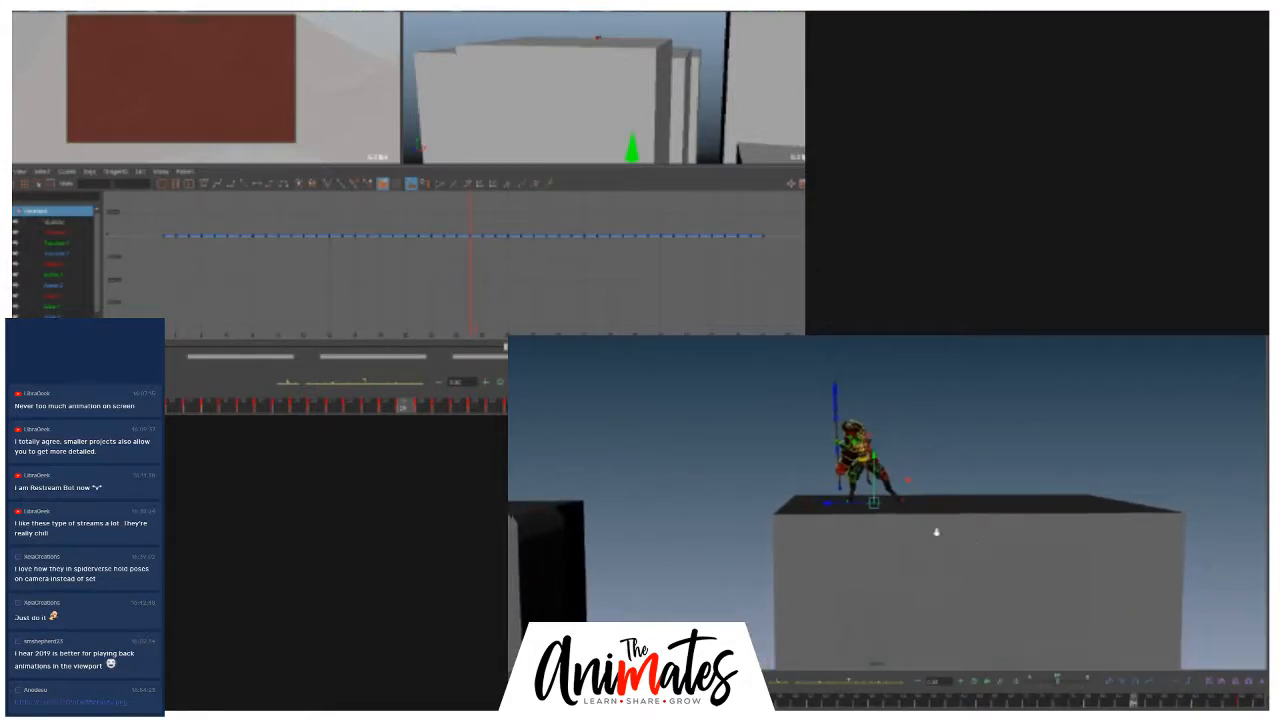
{"action": "right_click_drag", "start_coordinate": [934, 531], "coordinate": [790, 512], "text": "alt"}
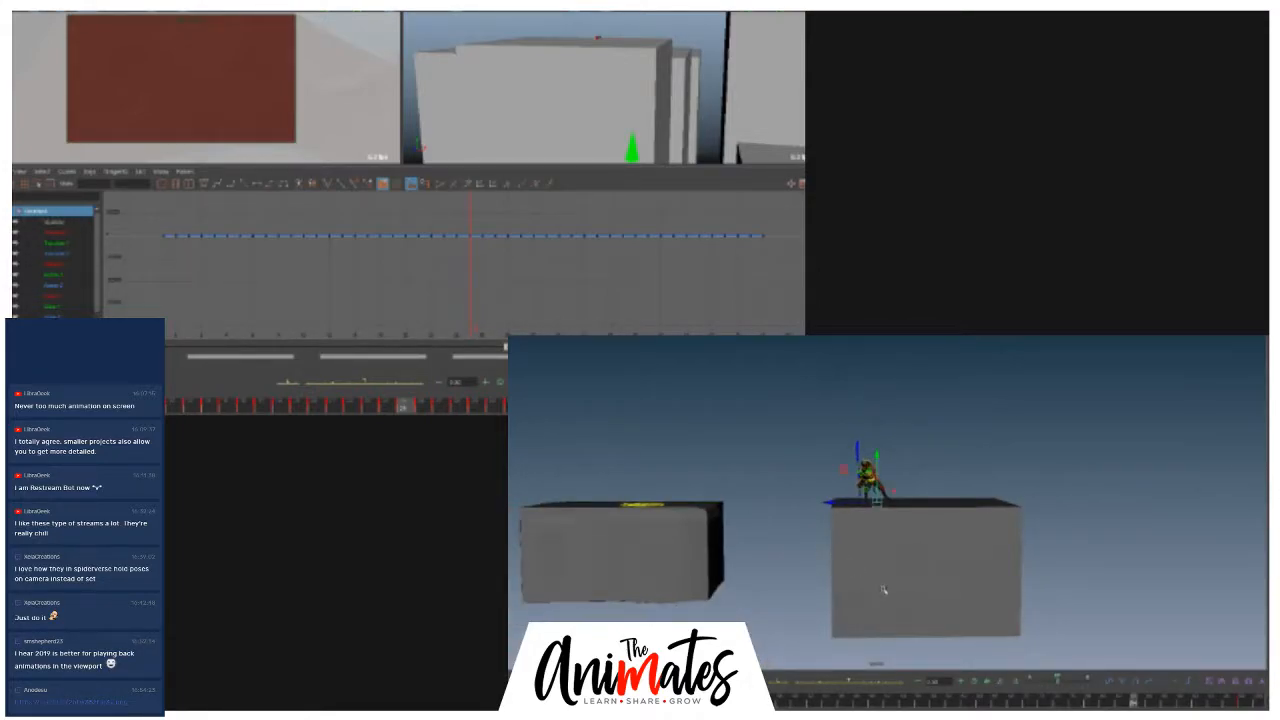
{"action": "scroll", "coordinate": [881, 587], "scroll_direction": "down", "scroll_amount": 4}
{"action": "scroll", "coordinate": [876, 585], "scroll_direction": "up", "scroll_amount": 6}
{"action": "middle_click_drag", "start_coordinate": [797, 554], "coordinate": [888, 601], "text": "alt"}
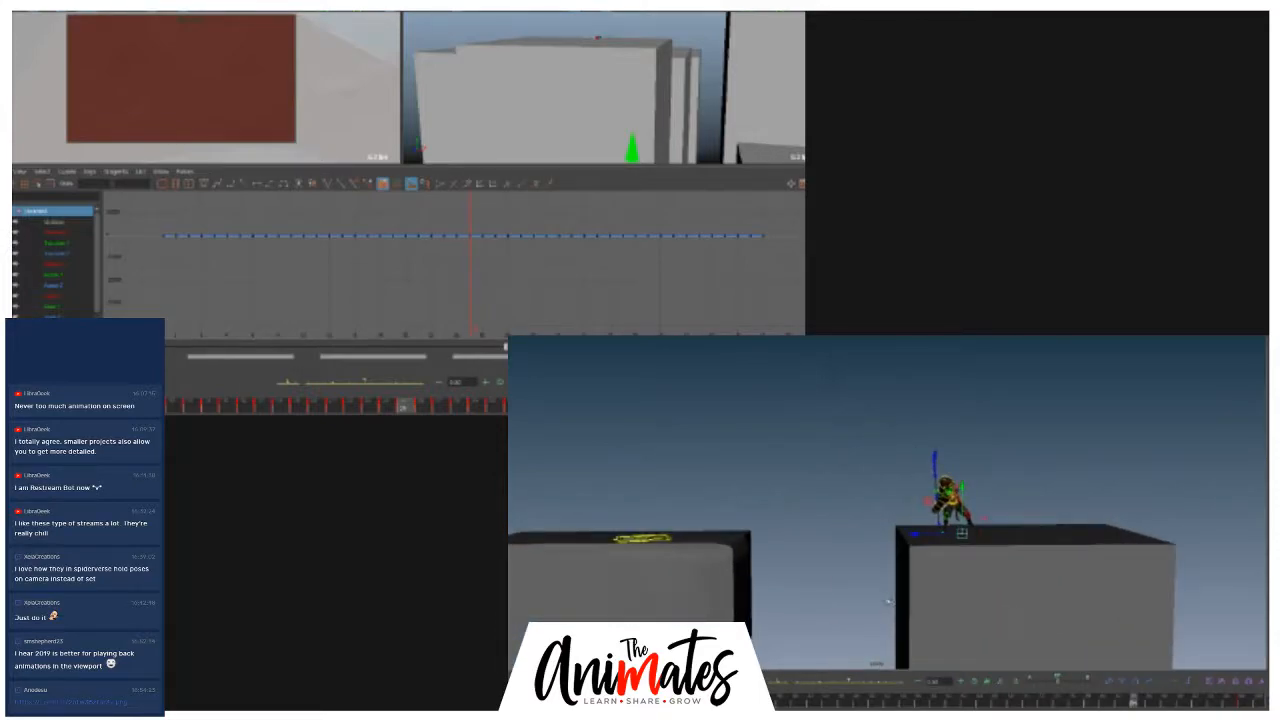
- Step back and forth through the Spider-Man shot and select the front block to check its placement frame by frame
{"action": "key", "text": "alt+comma"}
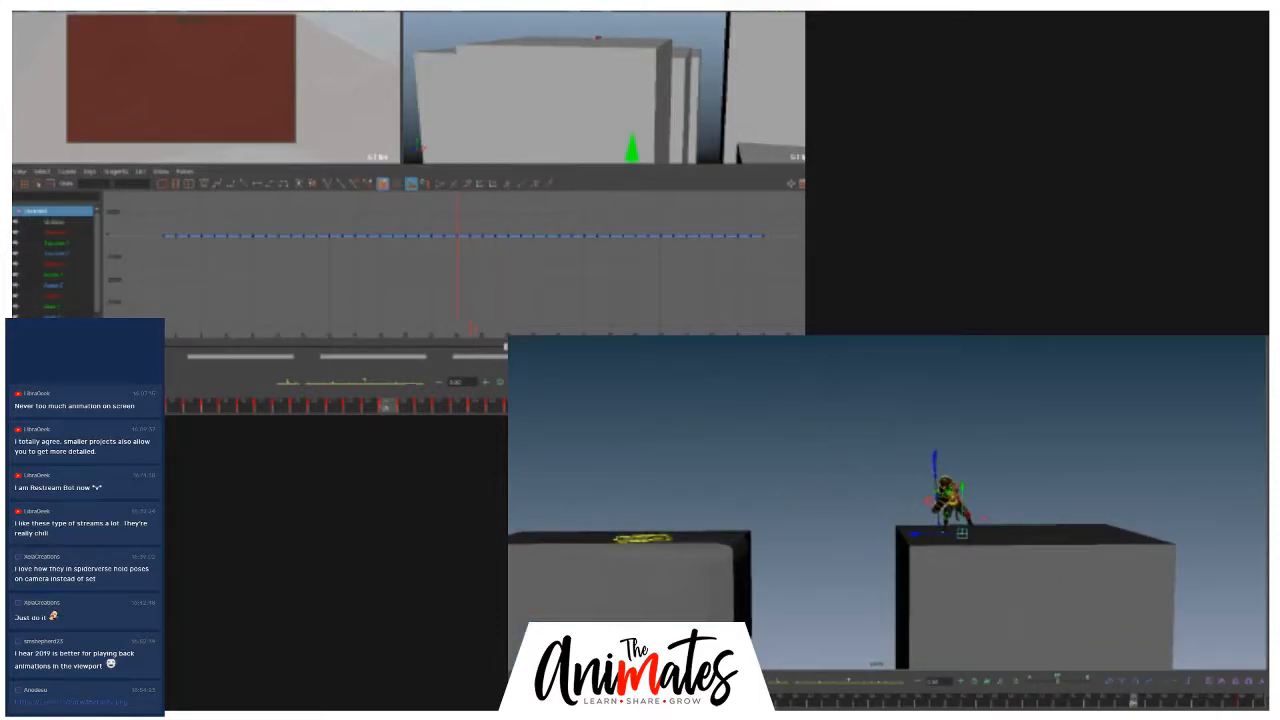
{"action": "key", "text": "alt+comma"}
{"action": "key", "text": "alt+period"}
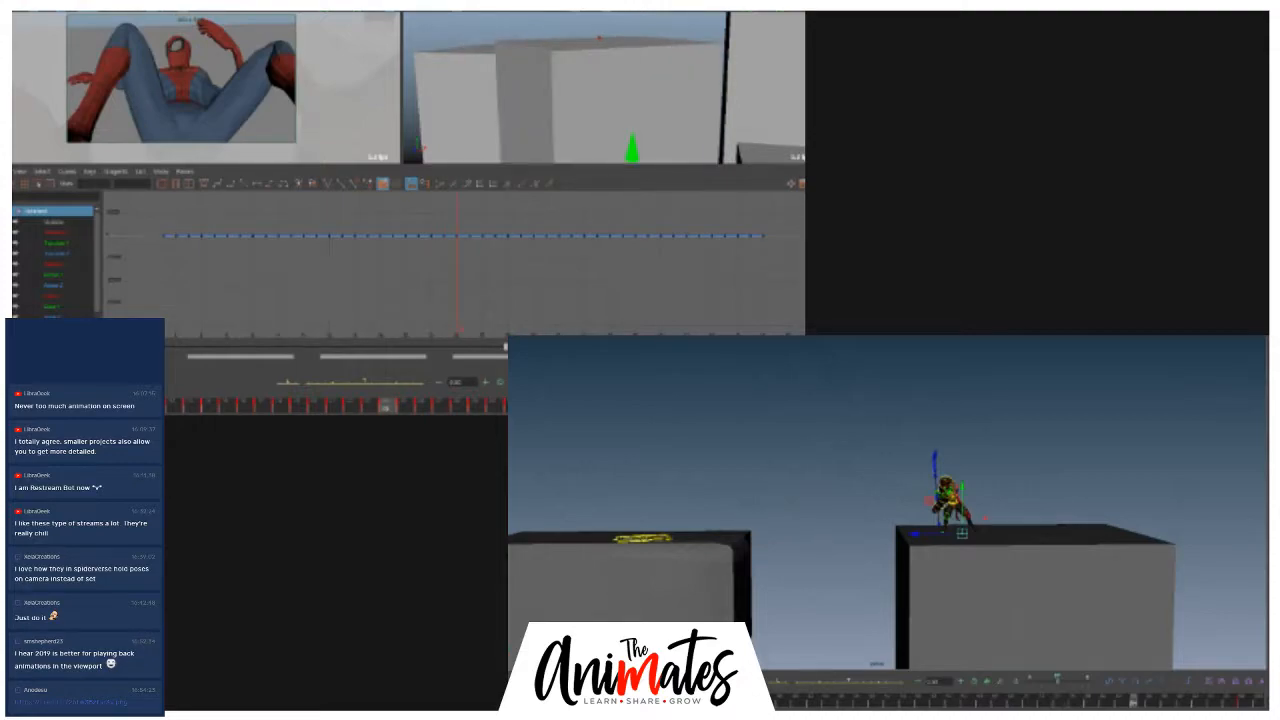
{"action": "key", "text": "alt+period"}
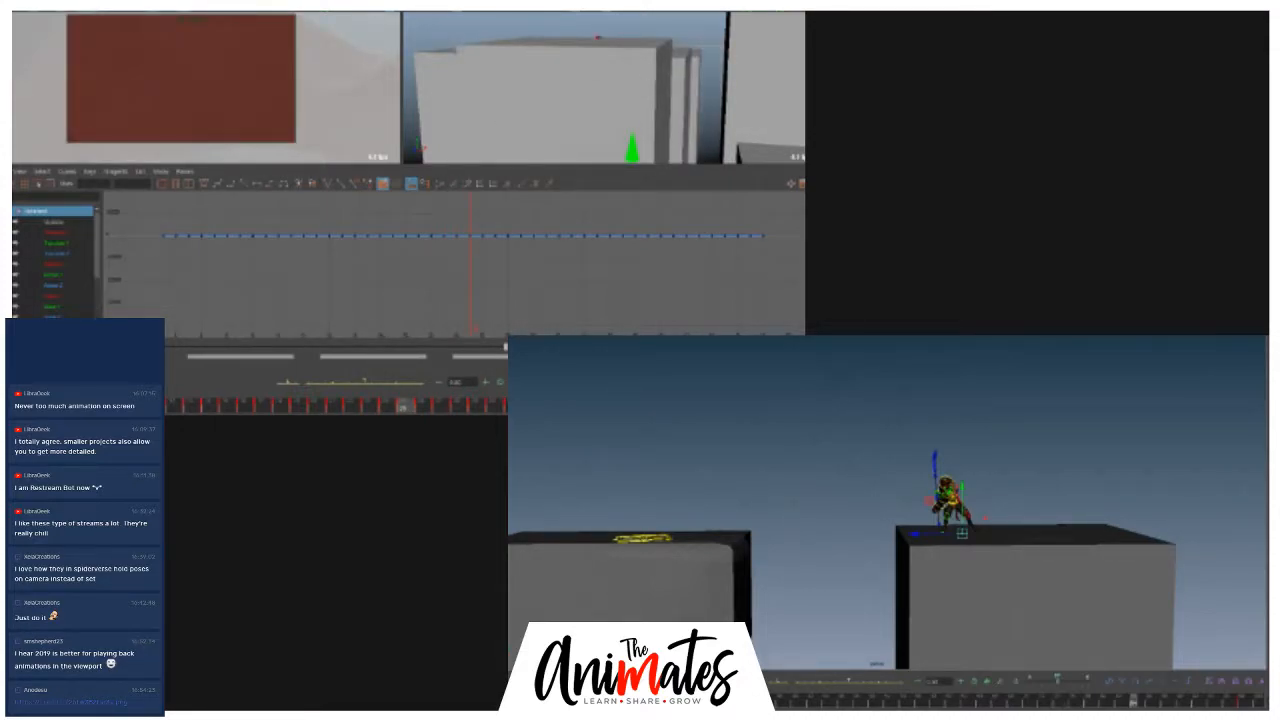
{"action": "left_click", "coordinate": [565, 100]}
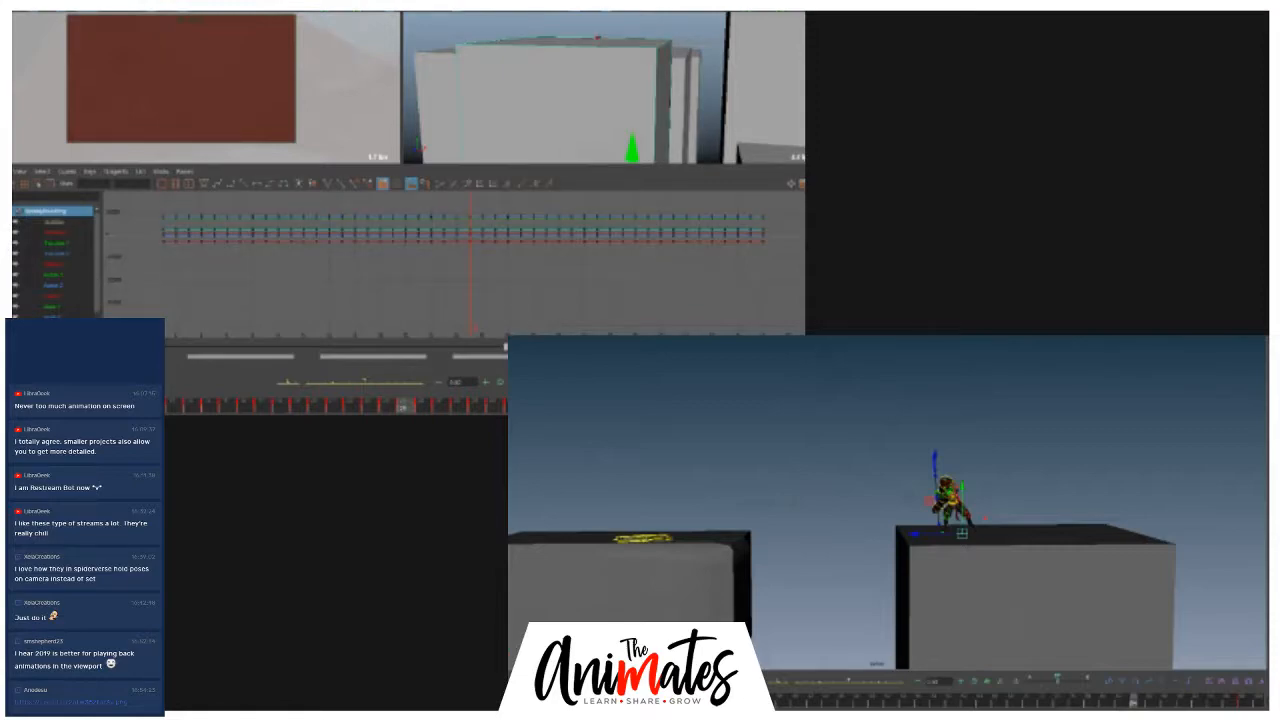
{"action": "key", "text": "alt+period"}
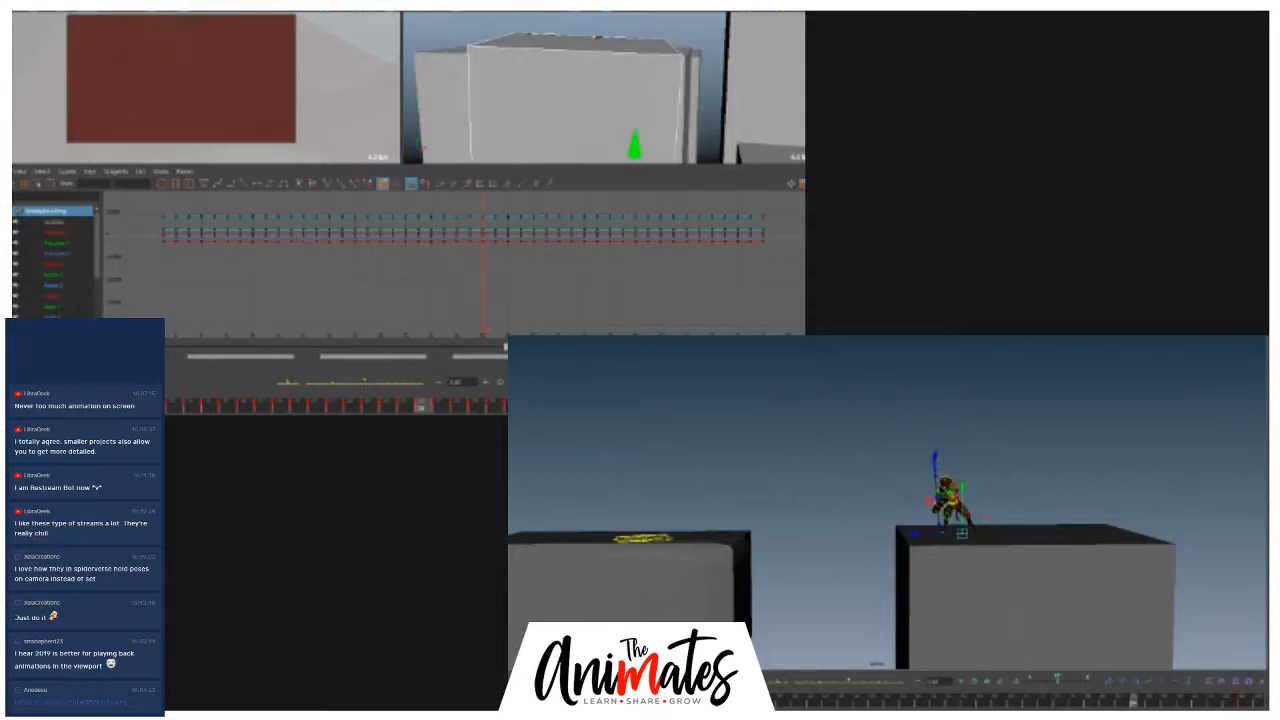
{"action": "key", "text": "alt+period"}
{"action": "key", "text": "alt+period"}
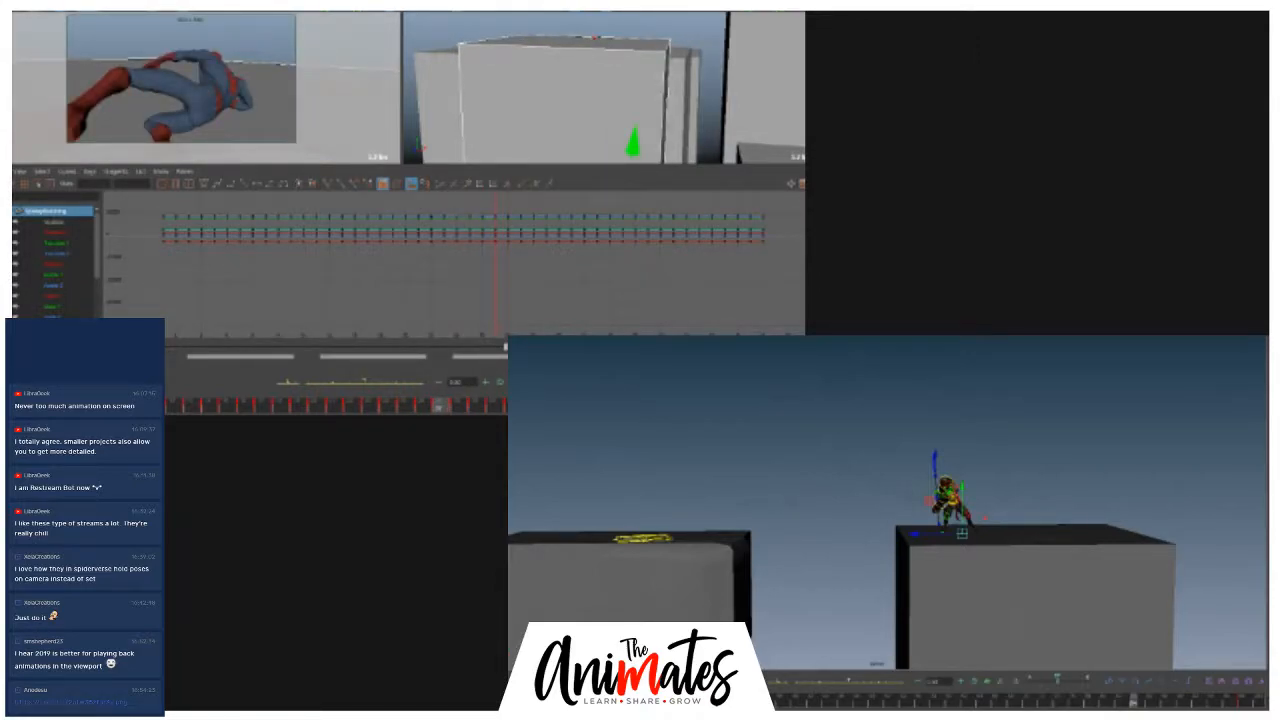
{"action": "key", "text": "alt+period"}
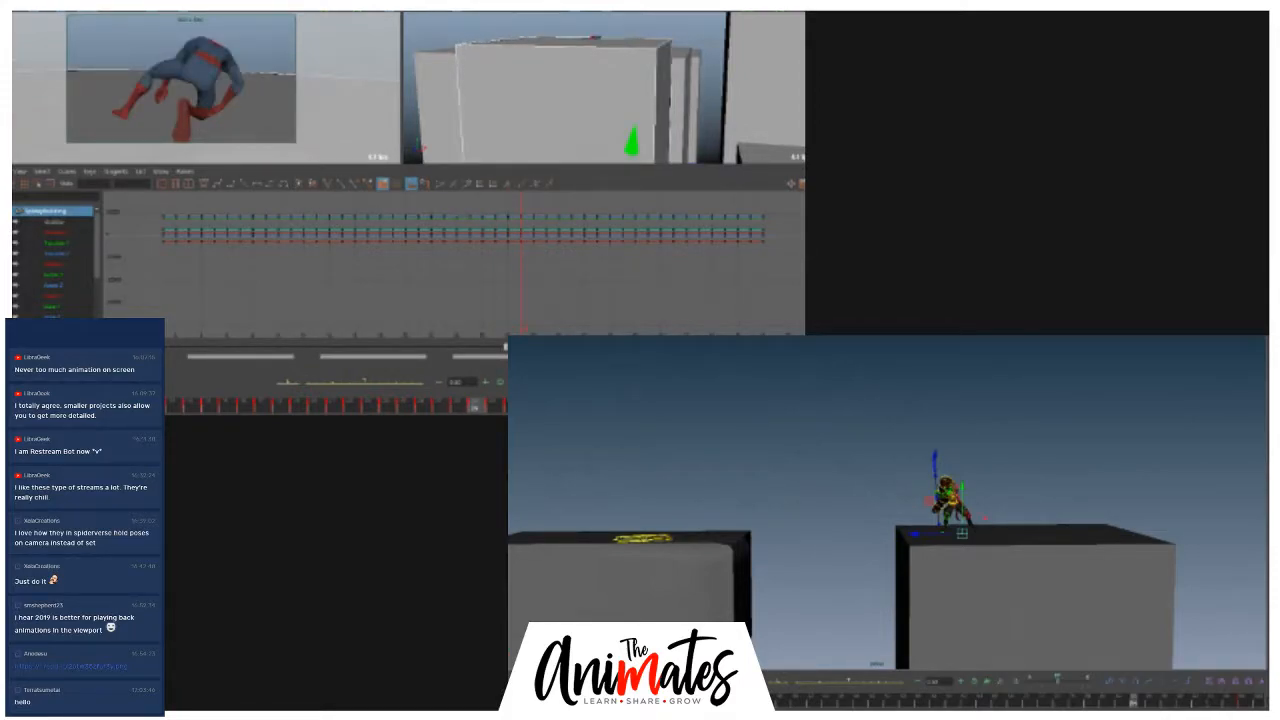
{"action": "key", "text": "alt+period"}
{"action": "key", "text": "alt+period"}
{"action": "key", "text": "alt+period"}
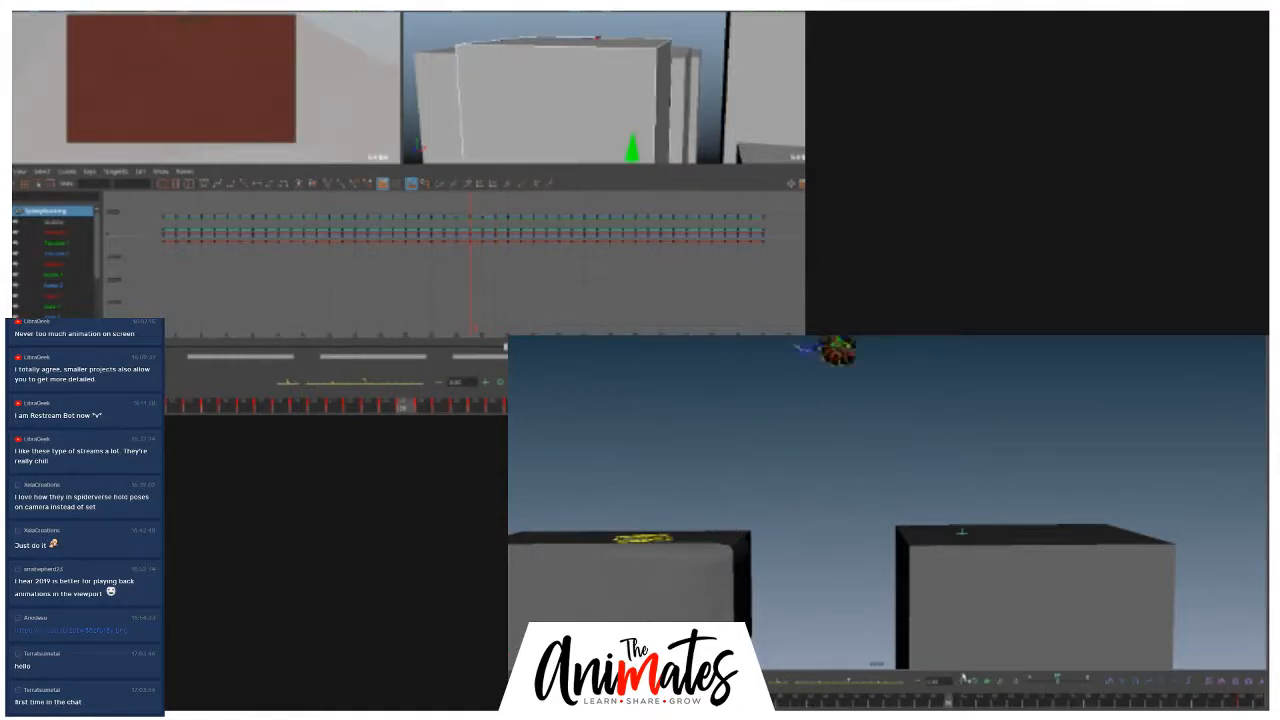
- Go to a settling frame on the second platform, select the control of the hand holding the staff, and frame it closely
{"action": "mouse_move", "coordinate": [1258, 703]}
{"action": "left_mouse_down"}
{"action": "mouse_move", "coordinate": [1084, 703]}
{"action": "mouse_move", "coordinate": [1243, 704]}
{"action": "mouse_move", "coordinate": [1120, 704]}
{"action": "mouse_move", "coordinate": [1207, 704]}
{"action": "mouse_move", "coordinate": [1141, 703]}
{"action": "left_mouse_up"}
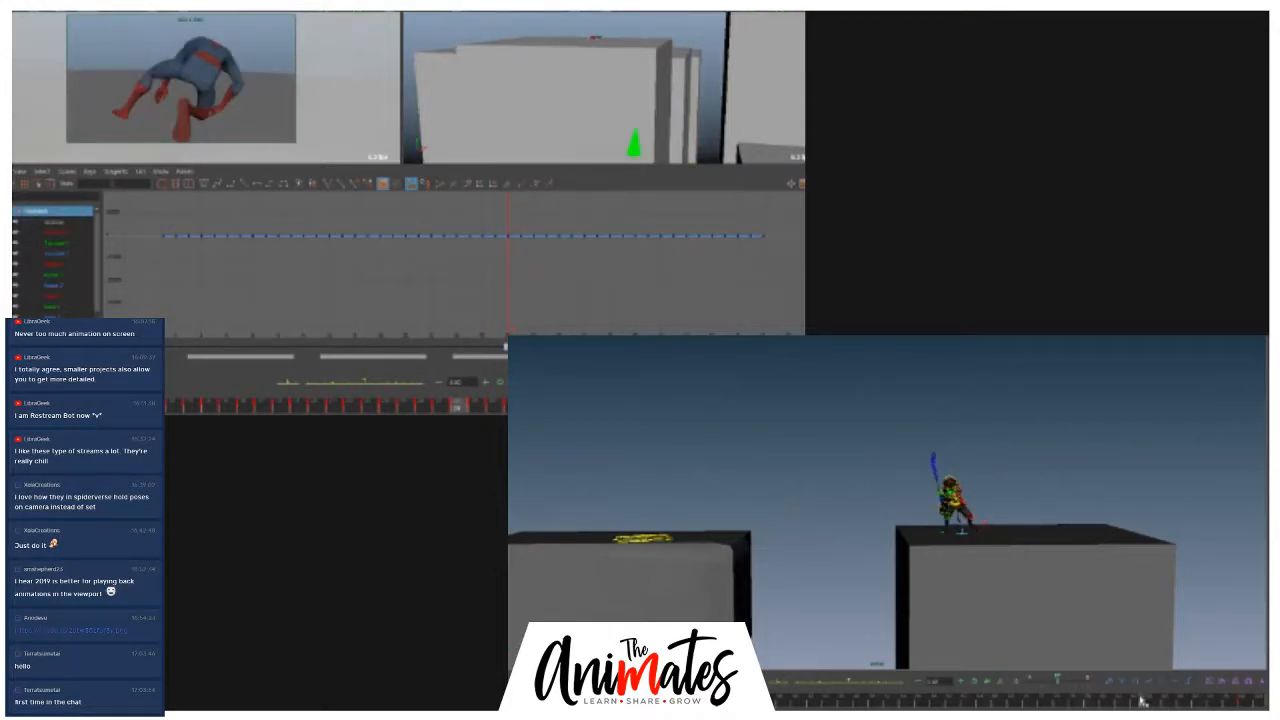
{"action": "key", "text": "space"}
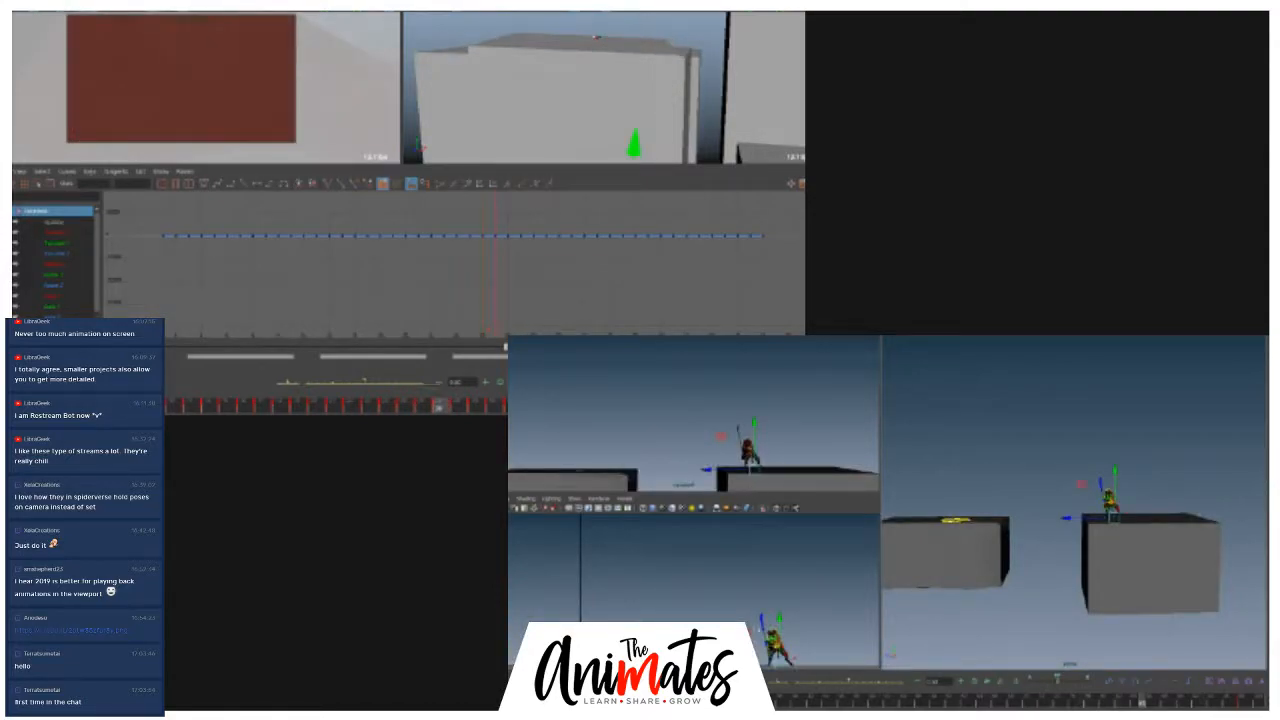
{"action": "left_click", "coordinate": [764, 643]}
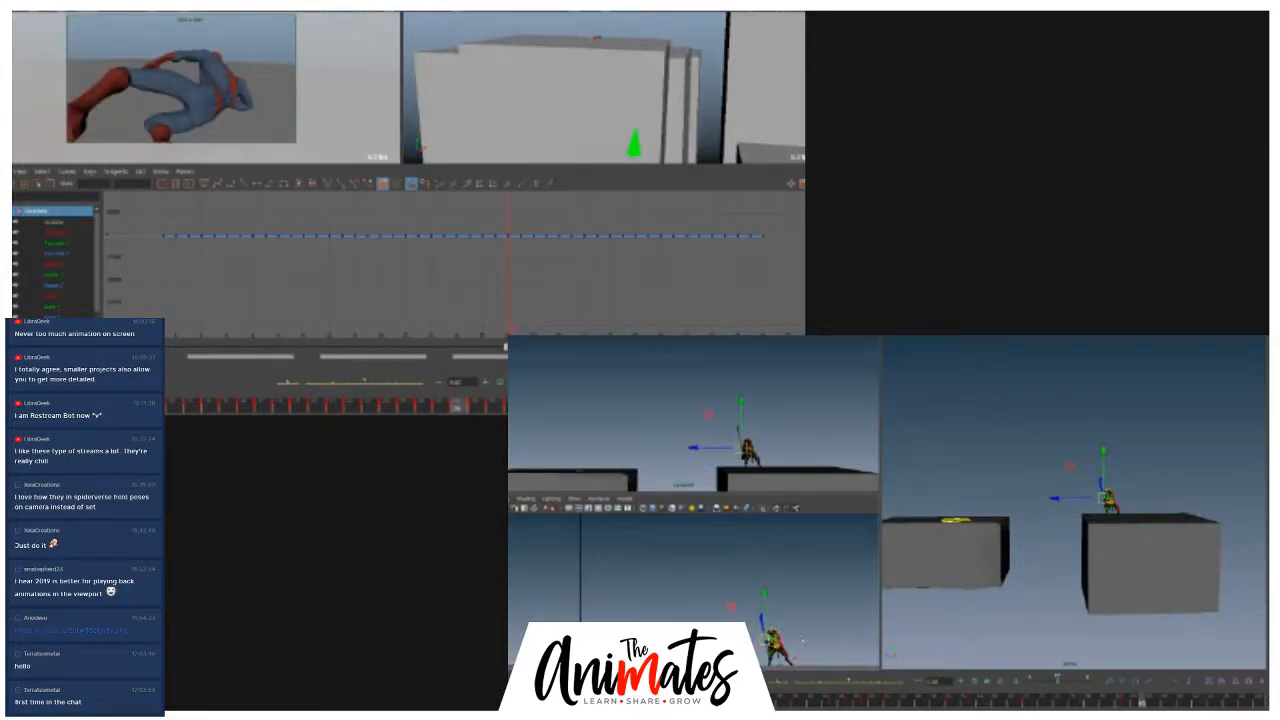
{"action": "key", "text": "space"}
{"action": "key", "text": "f"}
{"action": "key", "text": "a"}
{"action": "right_click_drag", "start_coordinate": [984, 534], "coordinate": [851, 527], "text": "alt"}
{"action": "key", "text": "f"}
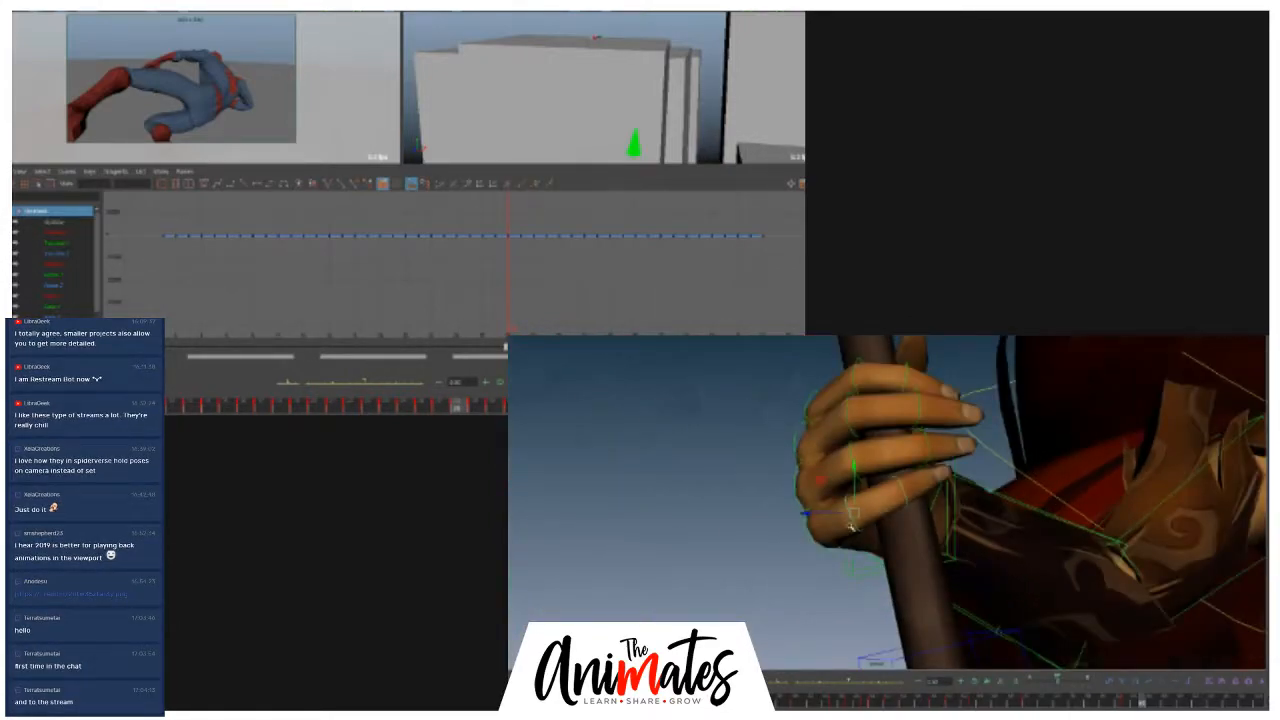
- Examine the hand's grip on the staff and the character's whole pose from several angles and distances
{"action": "left_click_drag", "start_coordinate": [851, 527], "coordinate": [998, 527], "text": "alt"}
{"action": "right_click_drag", "start_coordinate": [998, 527], "coordinate": [900, 525], "text": "alt"}
{"action": "left_click", "coordinate": [757, 531]}
{"action": "left_click_drag", "start_coordinate": [992, 538], "coordinate": [929, 566], "text": "alt"}
{"action": "right_click_drag", "start_coordinate": [929, 566], "coordinate": [880, 562], "text": "alt"}
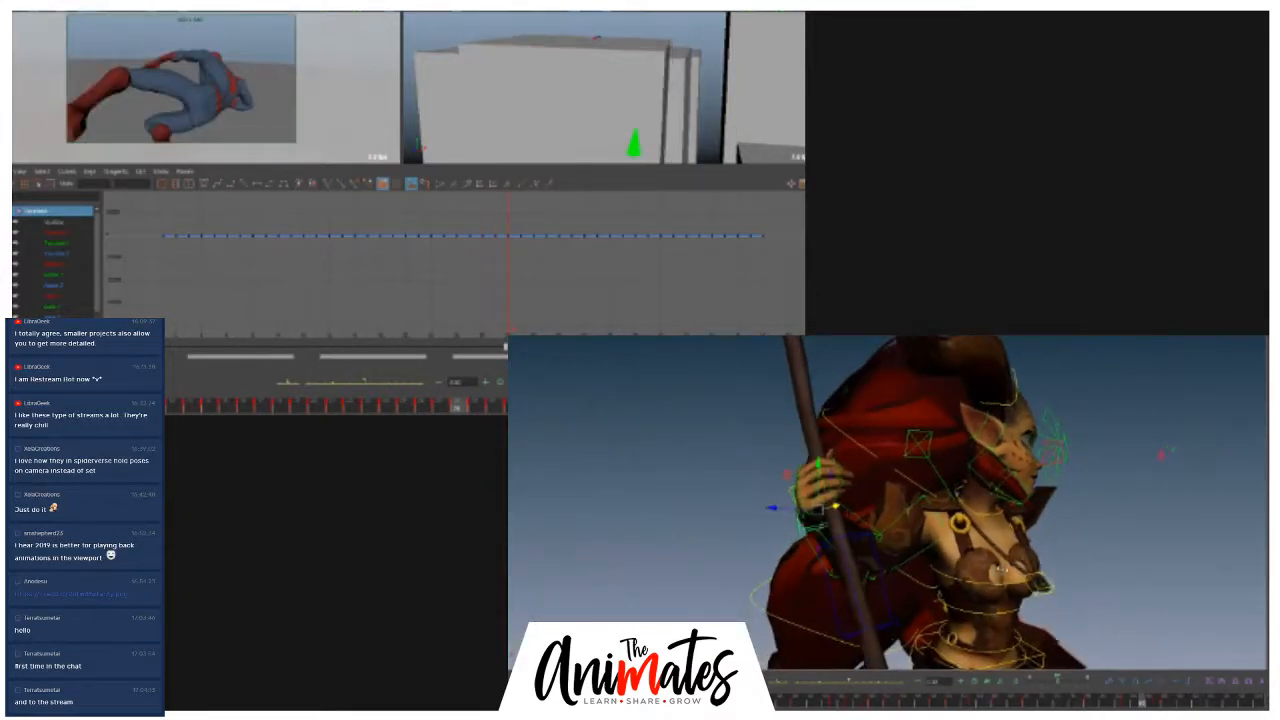
{"action": "left_click_drag", "start_coordinate": [880, 562], "coordinate": [962, 565], "text": "alt"}
{"action": "right_click_drag", "start_coordinate": [962, 565], "coordinate": [890, 562], "text": "alt"}
{"action": "left_click_drag", "start_coordinate": [992, 590], "coordinate": [1067, 632], "text": "alt"}
{"action": "right_click_drag", "start_coordinate": [1070, 610], "coordinate": [1010, 600], "text": "alt"}
{"action": "left_click_drag", "start_coordinate": [1000, 598], "coordinate": [1018, 600], "text": "alt"}
{"action": "right_click_drag", "start_coordinate": [1018, 600], "coordinate": [955, 598], "text": "alt"}
{"action": "left_click_drag", "start_coordinate": [955, 598], "coordinate": [964, 614], "text": "alt"}
- At a slightly earlier landing frame, rotate the staff hand so the staff's upper end tips back behind the character, and scrub the settle
{"action": "left_click", "coordinate": [1135, 705]}
{"action": "left_click_drag", "start_coordinate": [1135, 705], "coordinate": [1127, 703]}
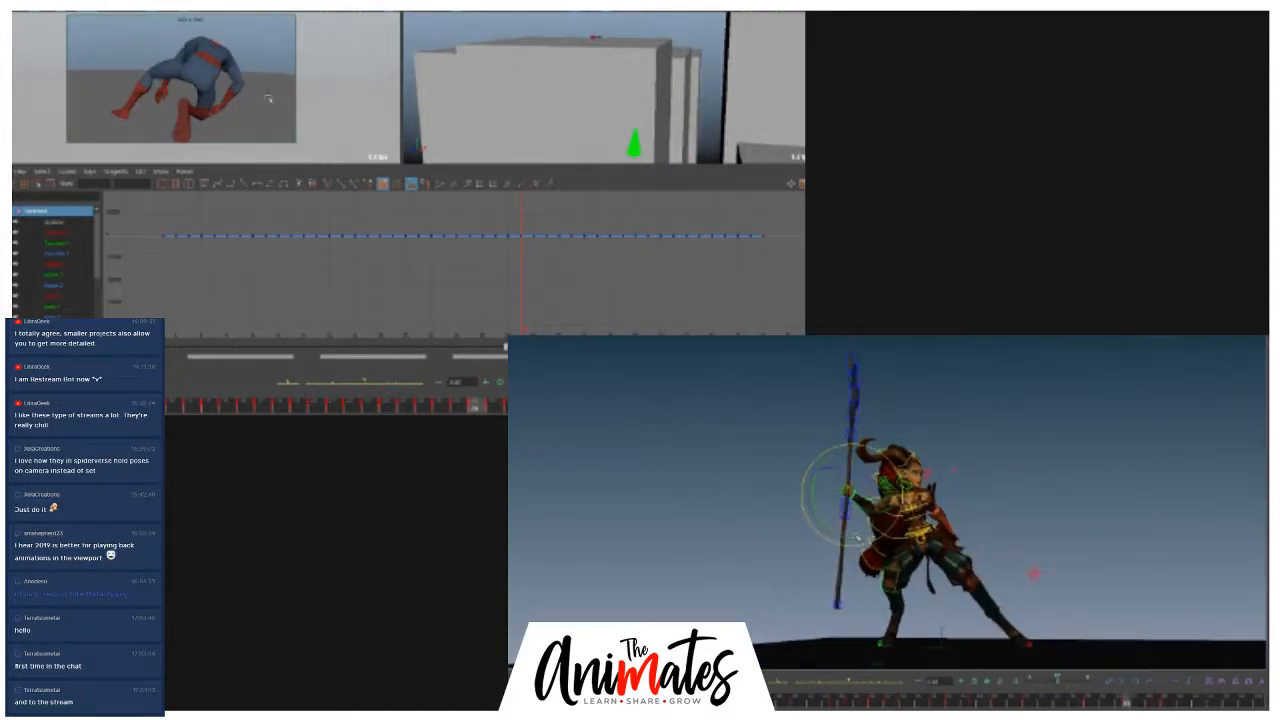
{"action": "left_click_drag", "start_coordinate": [870, 524], "coordinate": [882, 514]}
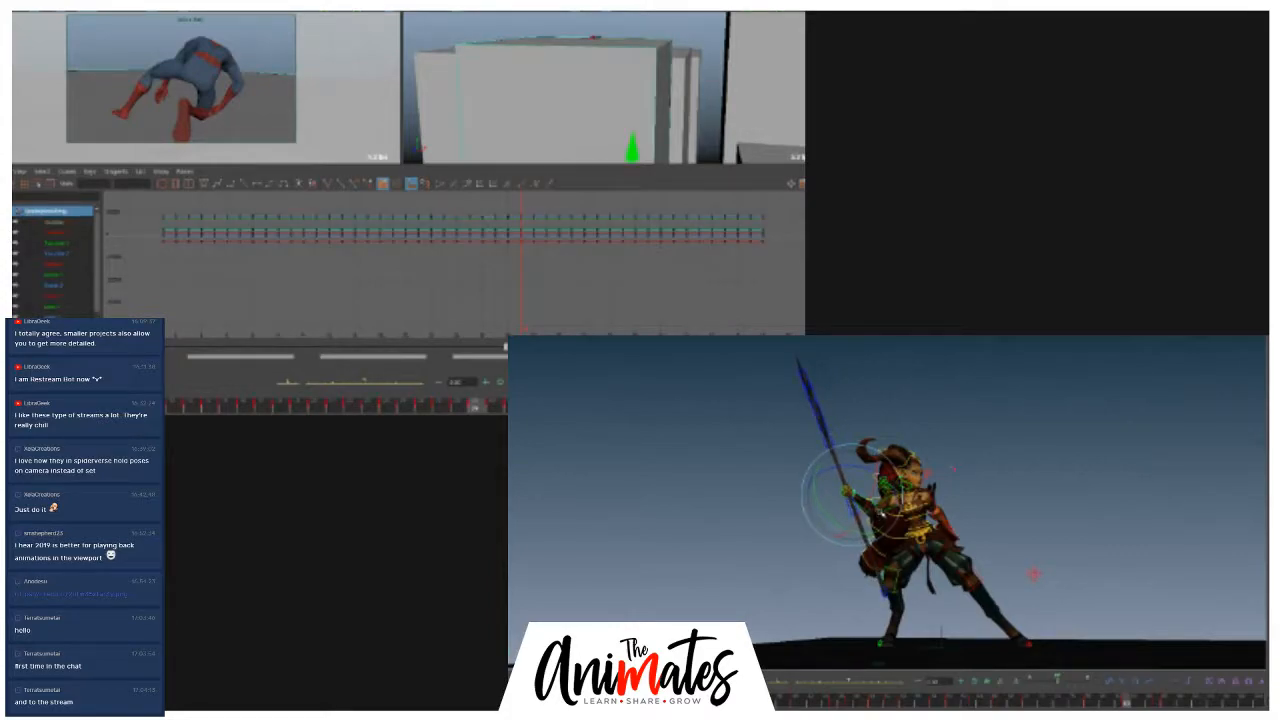
{"action": "mouse_move", "coordinate": [1147, 704]}
{"action": "left_mouse_down"}
{"action": "mouse_move", "coordinate": [1132, 702]}
{"action": "mouse_move", "coordinate": [1234, 702]}
{"action": "mouse_move", "coordinate": [1100, 702]}
{"action": "mouse_move", "coordinate": [1258, 703]}
{"action": "mouse_move", "coordinate": [1001, 700]}
{"action": "mouse_move", "coordinate": [1258, 703]}
{"action": "mouse_move", "coordinate": [1145, 702]}
{"action": "mouse_move", "coordinate": [1183, 701]}
{"action": "left_mouse_up"}
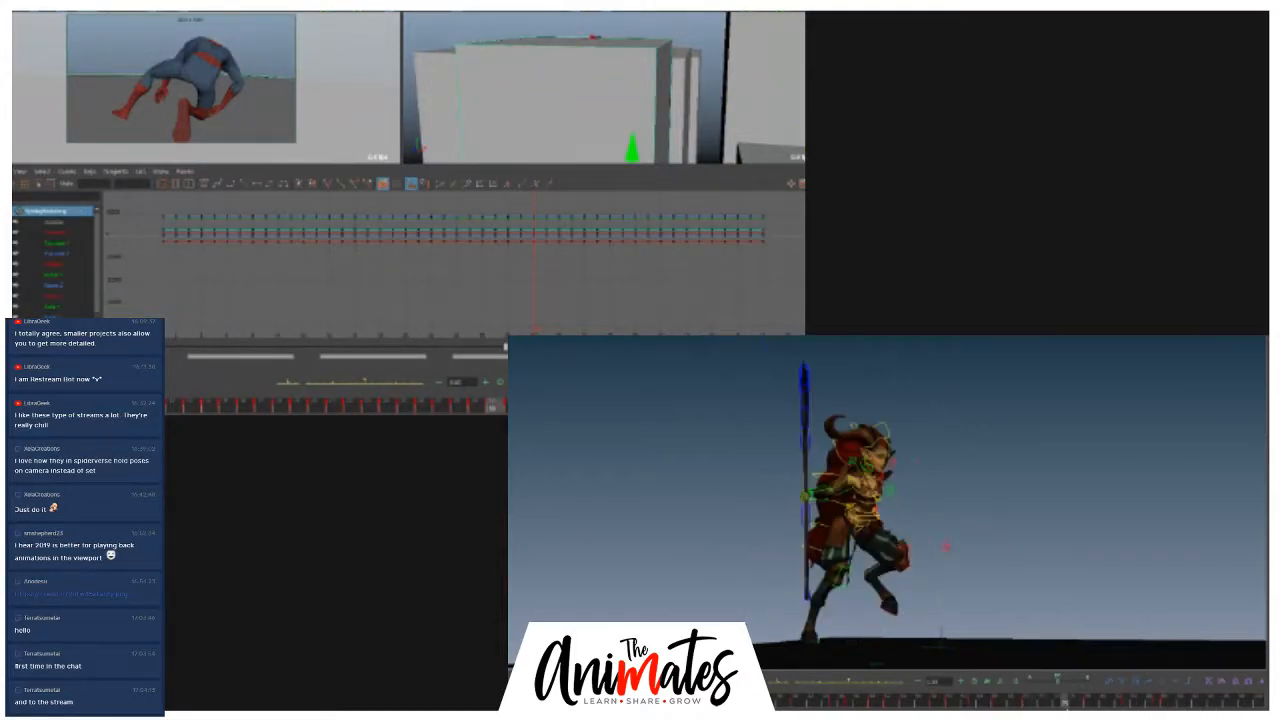
{"action": "left_click_drag", "start_coordinate": [1051, 704], "coordinate": [1118, 698]}
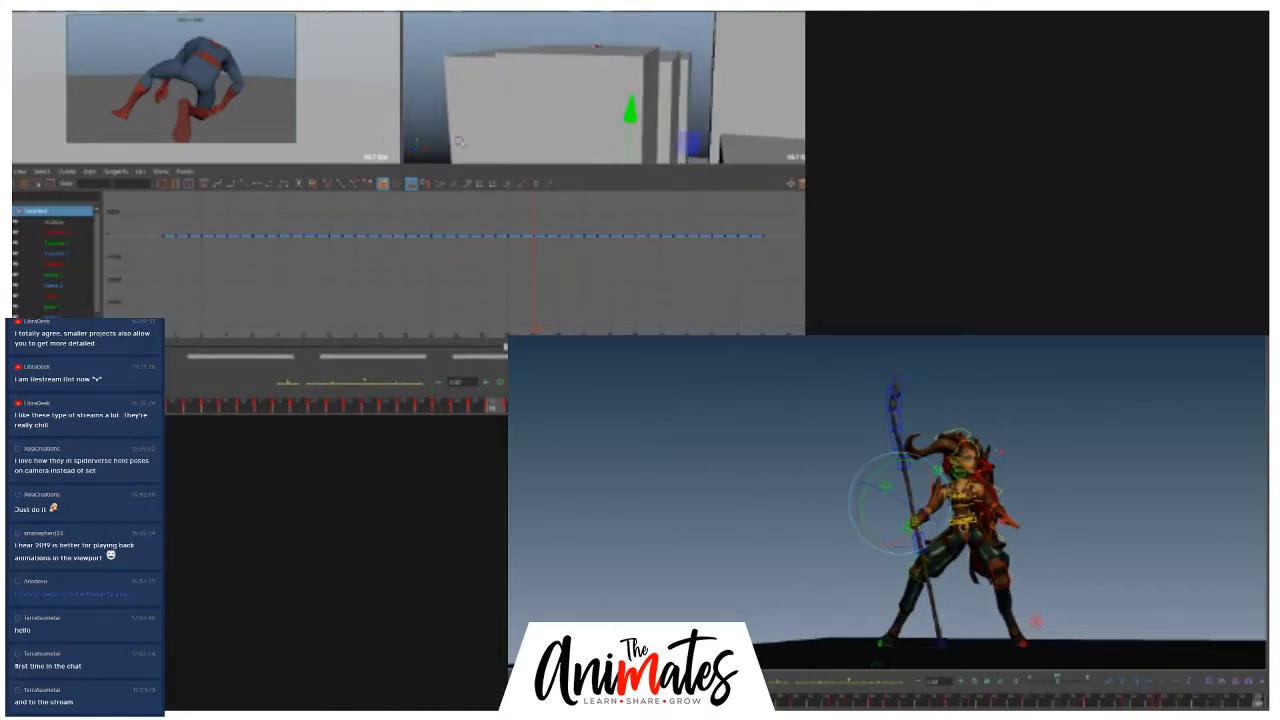
- Go to the mid-air flip over the gap, select a control on the character's upper body, and frame it
{"action": "left_click_drag", "start_coordinate": [527, 130], "coordinate": [487, 107], "text": "alt"}
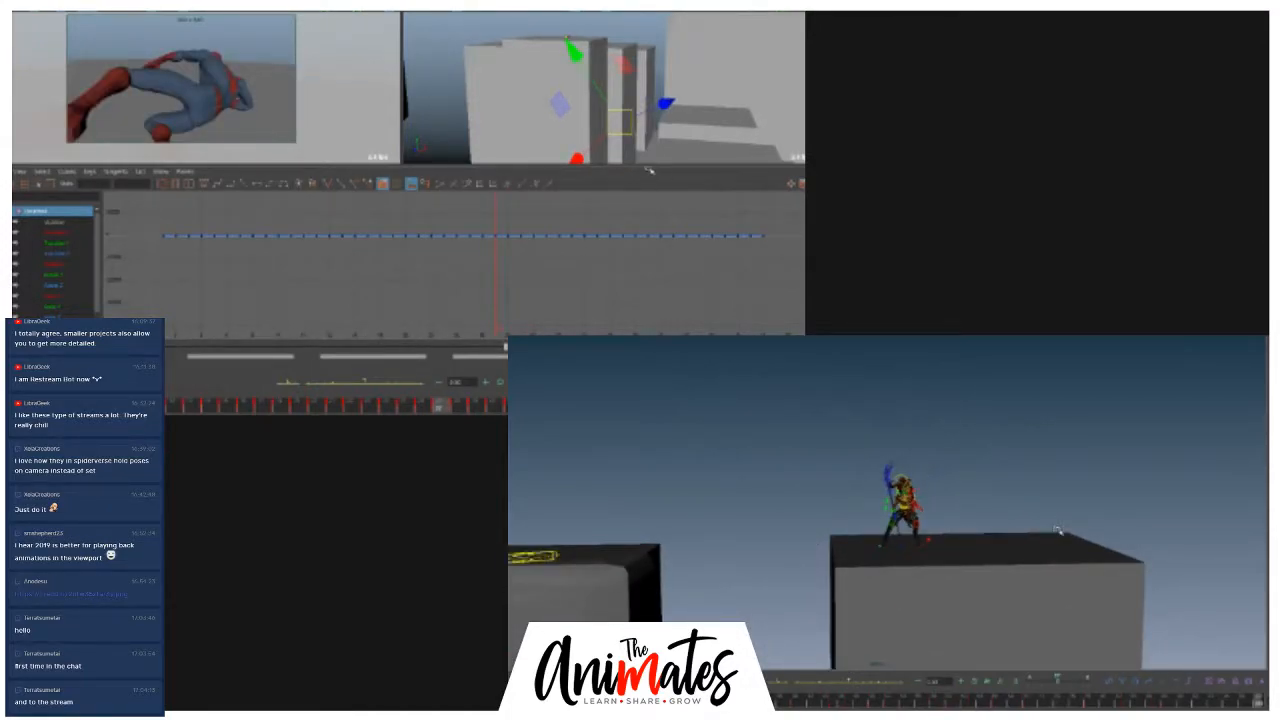
{"action": "left_click_drag", "start_coordinate": [1219, 514], "coordinate": [1198, 532], "text": "alt"}
{"action": "right_click_drag", "start_coordinate": [1198, 532], "coordinate": [1177, 535], "text": "alt"}
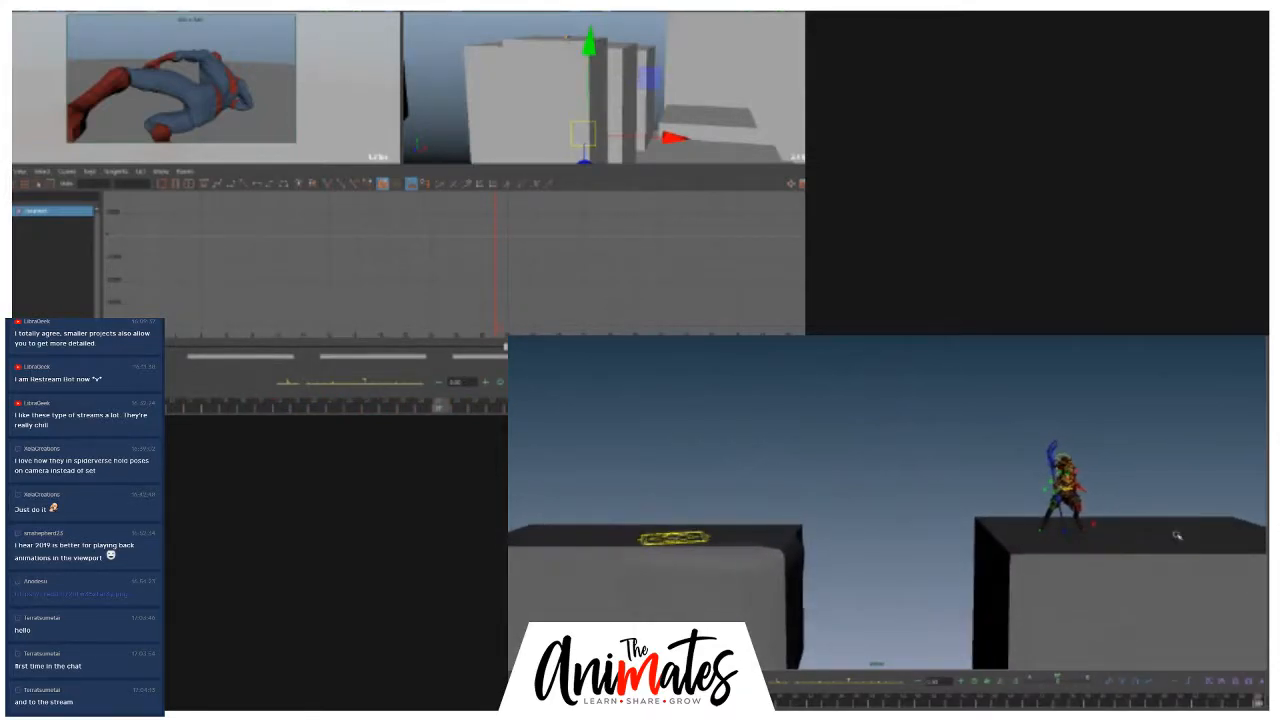
{"action": "mouse_move", "coordinate": [968, 700]}
{"action": "left_mouse_down"}
{"action": "mouse_move", "coordinate": [1090, 698]}
{"action": "mouse_move", "coordinate": [955, 700]}
{"action": "left_mouse_up"}
{"action": "left_click", "coordinate": [985, 700]}
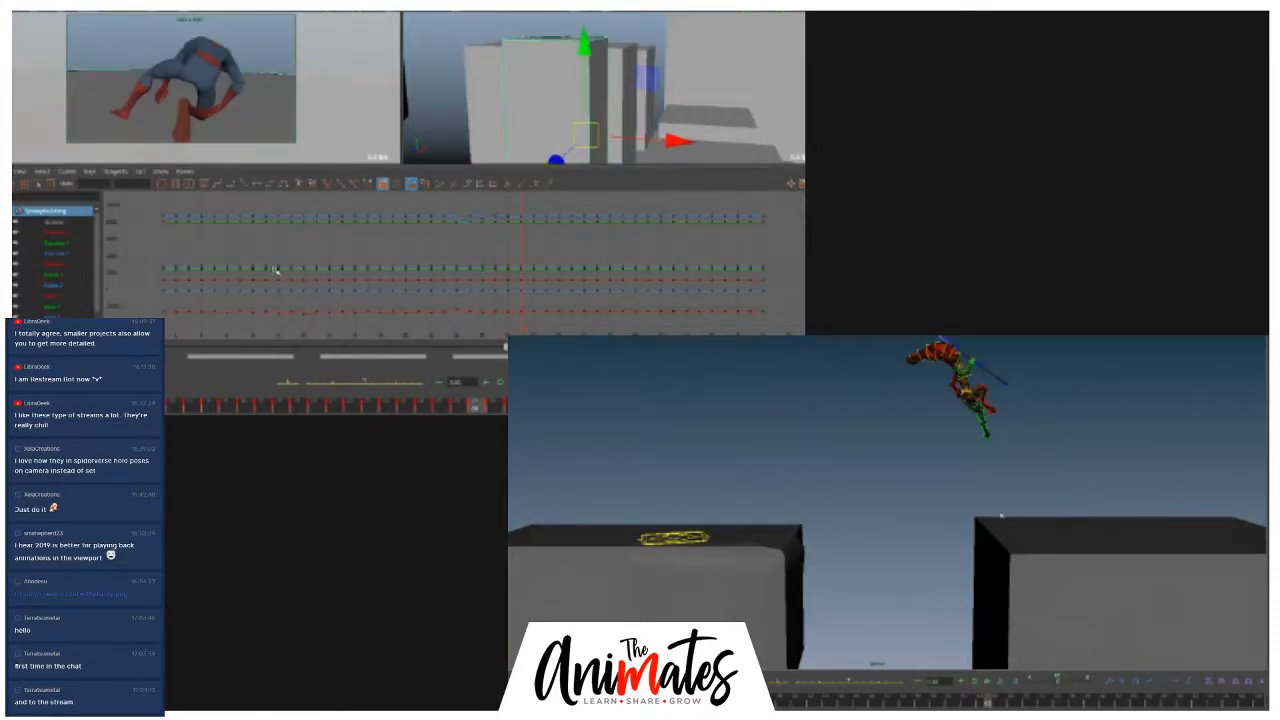
{"action": "left_click", "coordinate": [968, 377]}
{"action": "left_click_drag", "start_coordinate": [1018, 402], "coordinate": [1024, 394], "text": "alt"}
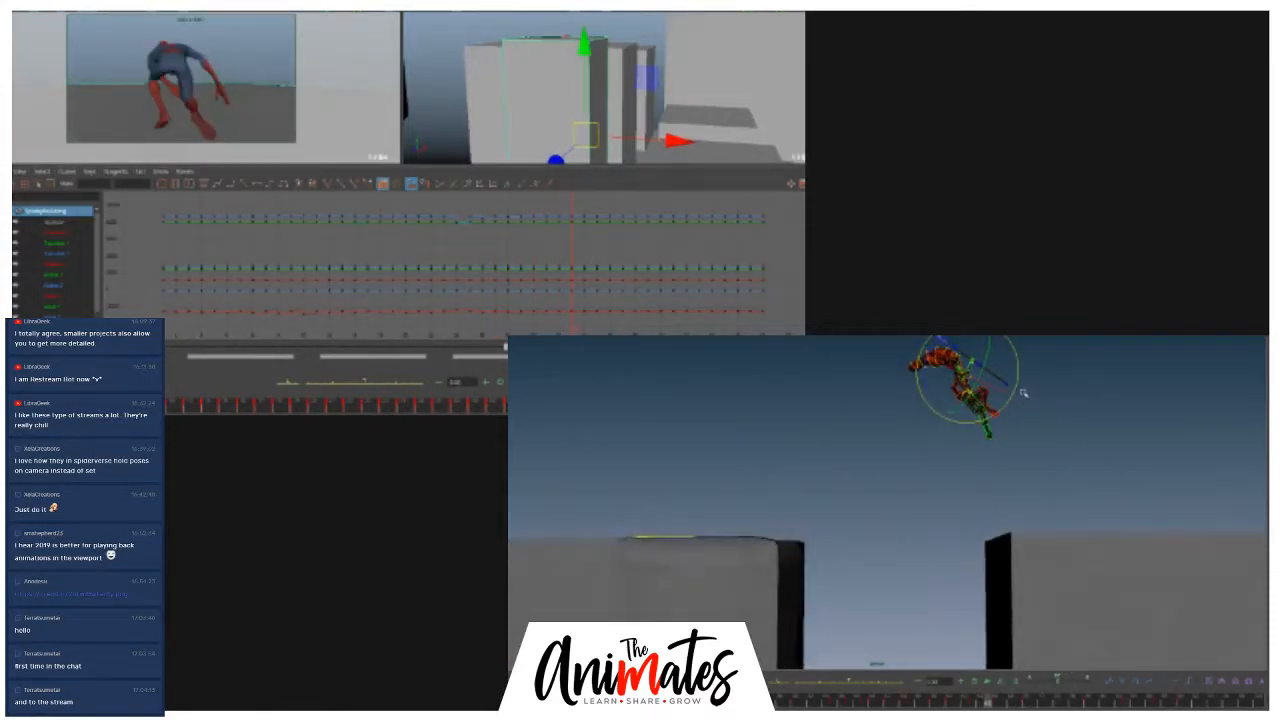
{"action": "key", "text": "f"}
{"action": "scroll", "coordinate": [1037, 420], "scroll_direction": "down", "scroll_amount": 10}
{"action": "left_click_drag", "start_coordinate": [1043, 460], "coordinate": [875, 663], "text": "alt"}
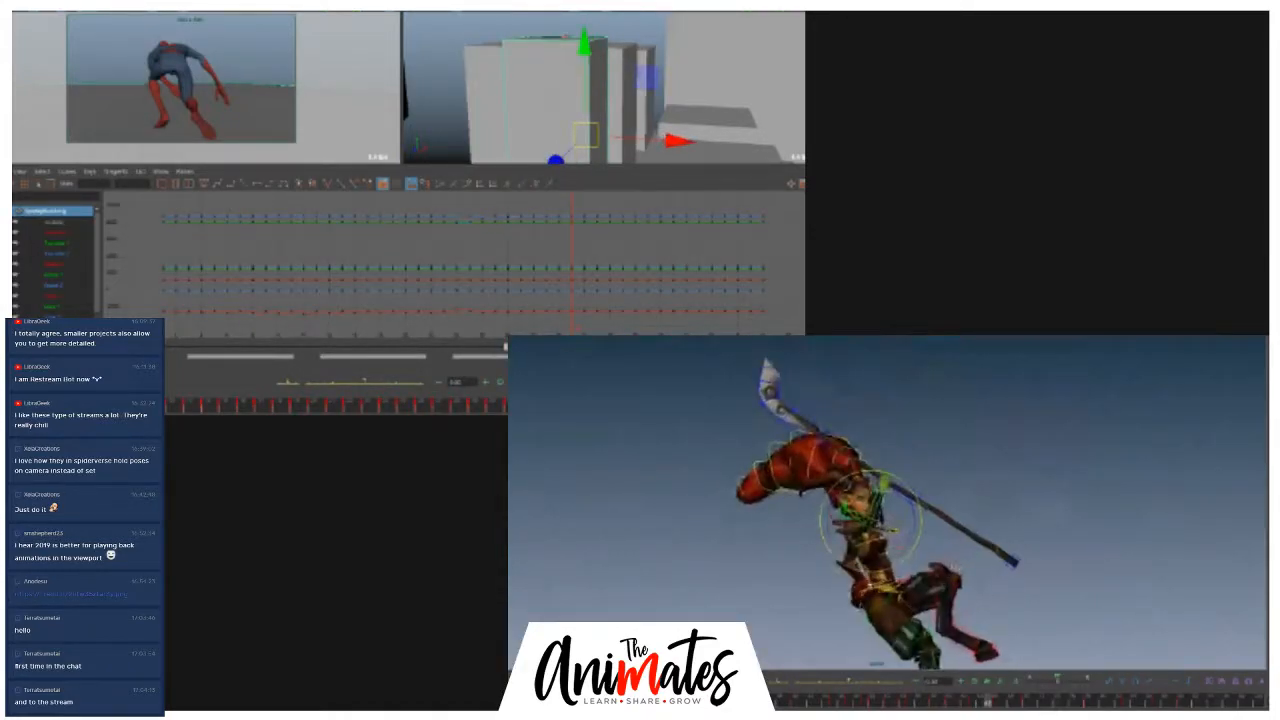
- Move slightly ahead in the mid-air flip, select the control near the character's head, and rotate it slightly
{"action": "mouse_move", "coordinate": [987, 702]}
{"action": "left_mouse_down"}
{"action": "mouse_move", "coordinate": [967, 703]}
{"action": "mouse_move", "coordinate": [1036, 697]}
{"action": "mouse_move", "coordinate": [995, 698]}
{"action": "left_mouse_up"}
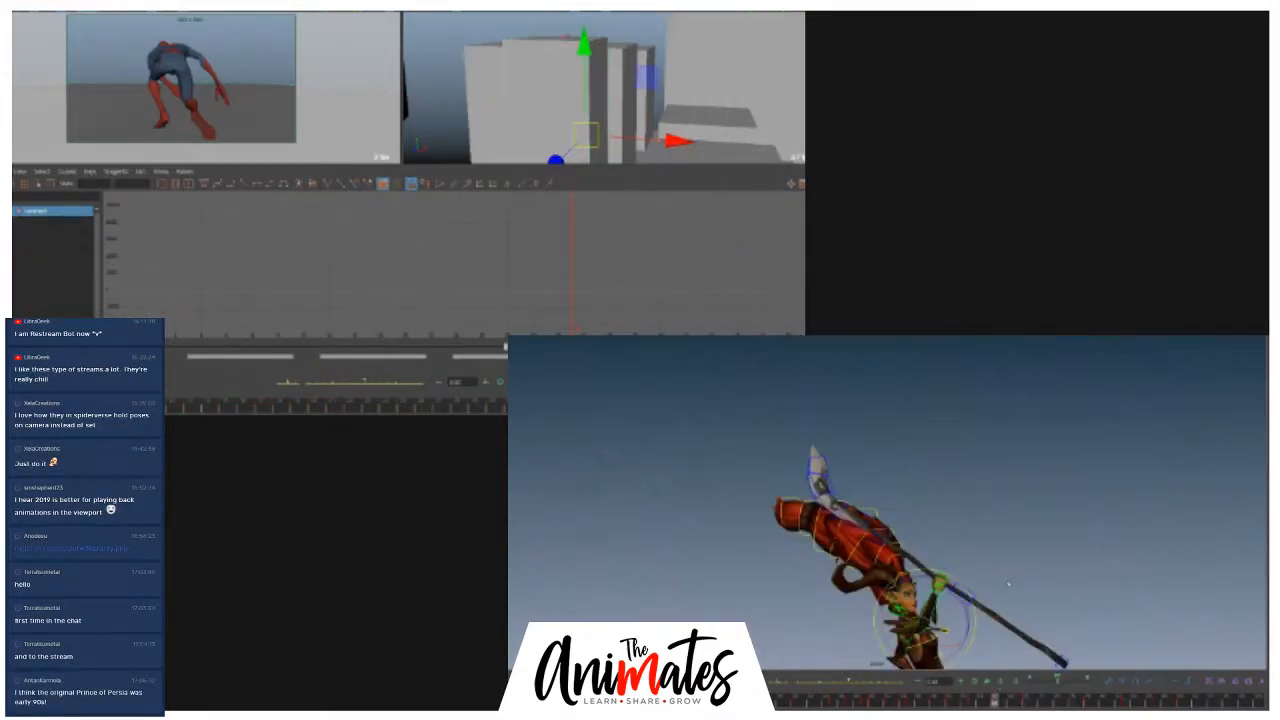
{"action": "left_click_drag", "start_coordinate": [1047, 588], "coordinate": [1066, 519], "text": "alt"}
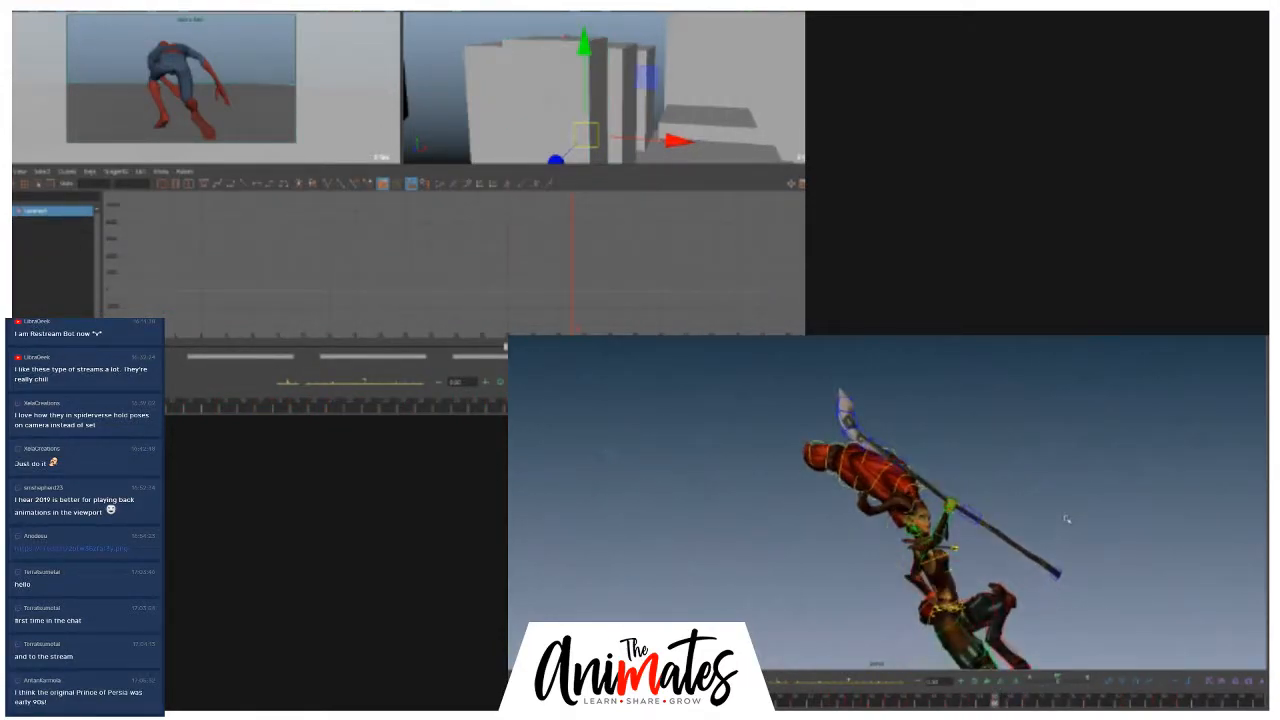
{"action": "left_click", "coordinate": [930, 541]}
{"action": "left_click_drag", "start_coordinate": [928, 537], "coordinate": [924, 531]}
{"action": "key", "text": "alt+v"}
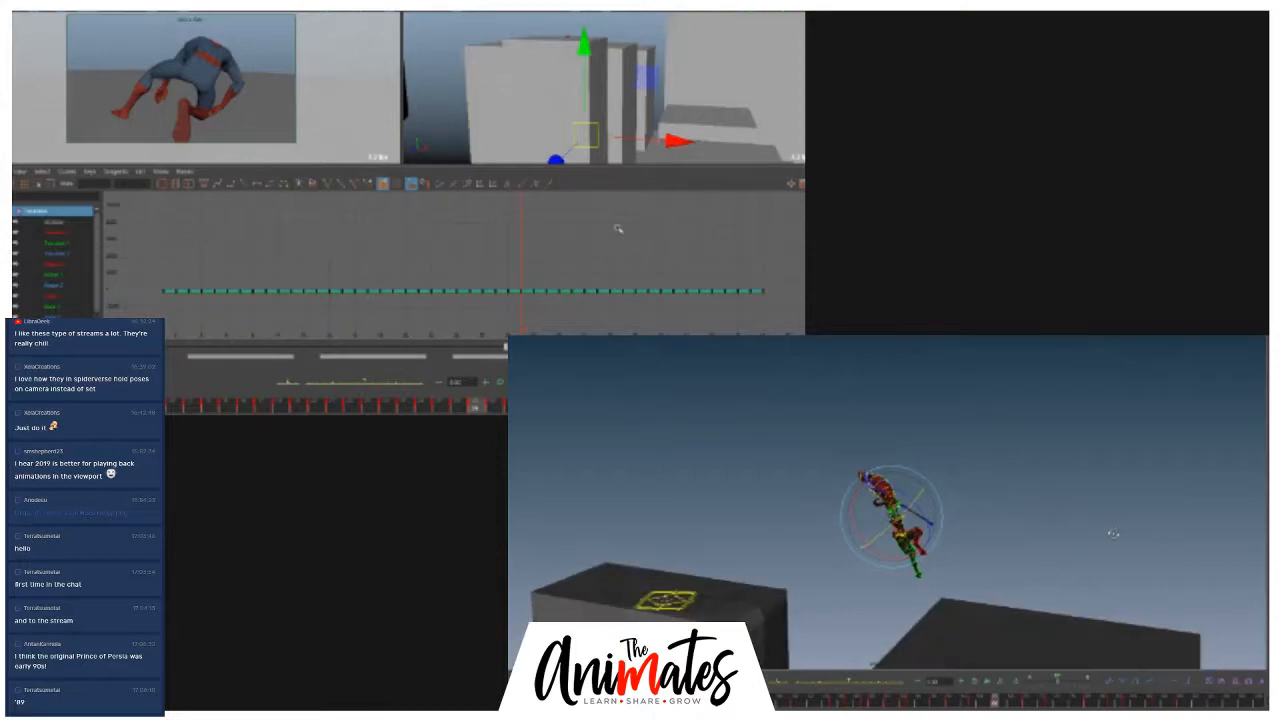
- Scrub from the mid-air flip to the landing on the second platform and advance the Spider-Man shot two frames
{"action": "left_click_drag", "start_coordinate": [984, 543], "coordinate": [980, 537], "text": "alt"}
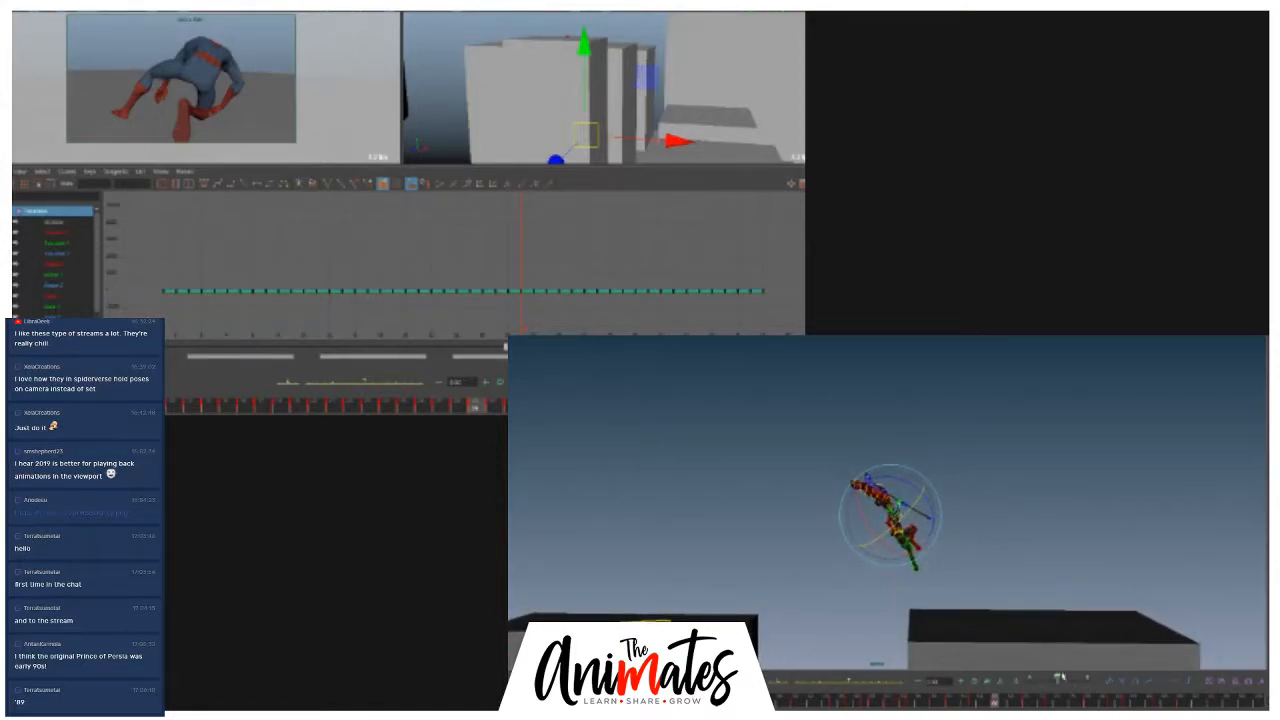
{"action": "left_click_drag", "start_coordinate": [986, 705], "coordinate": [1124, 677]}
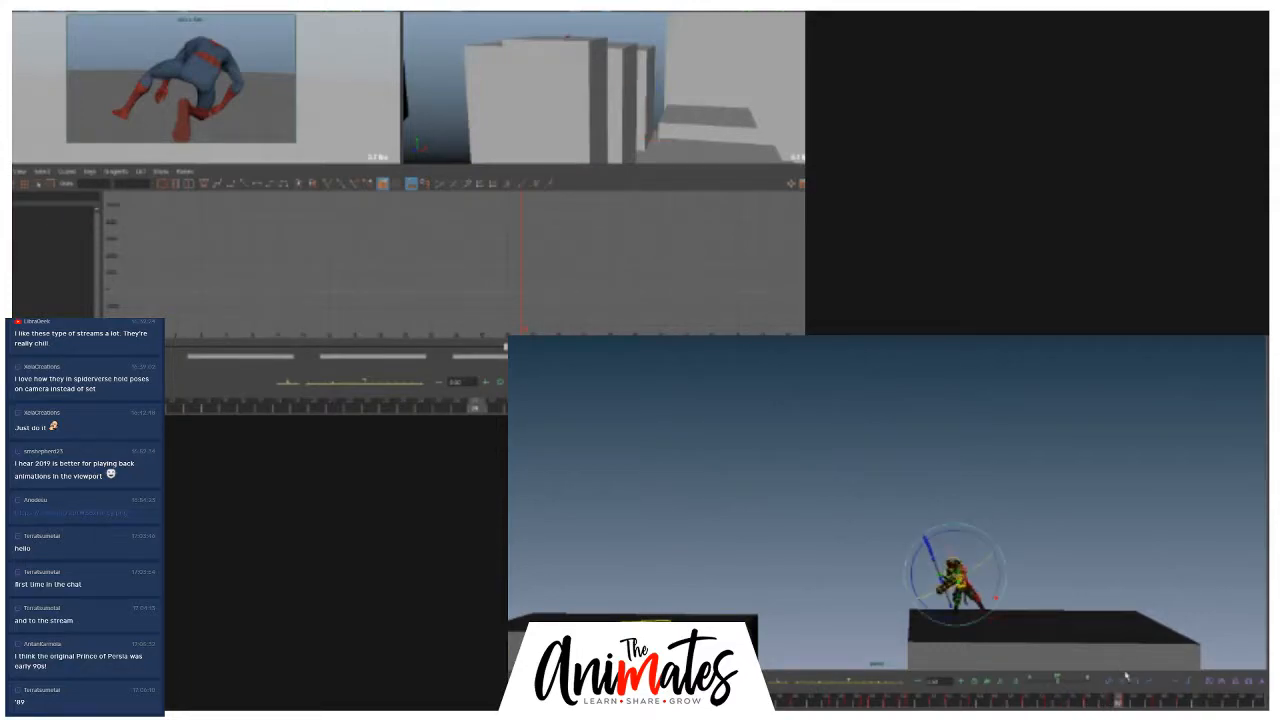
{"action": "key", "text": "period"}
{"action": "key", "text": "period"}
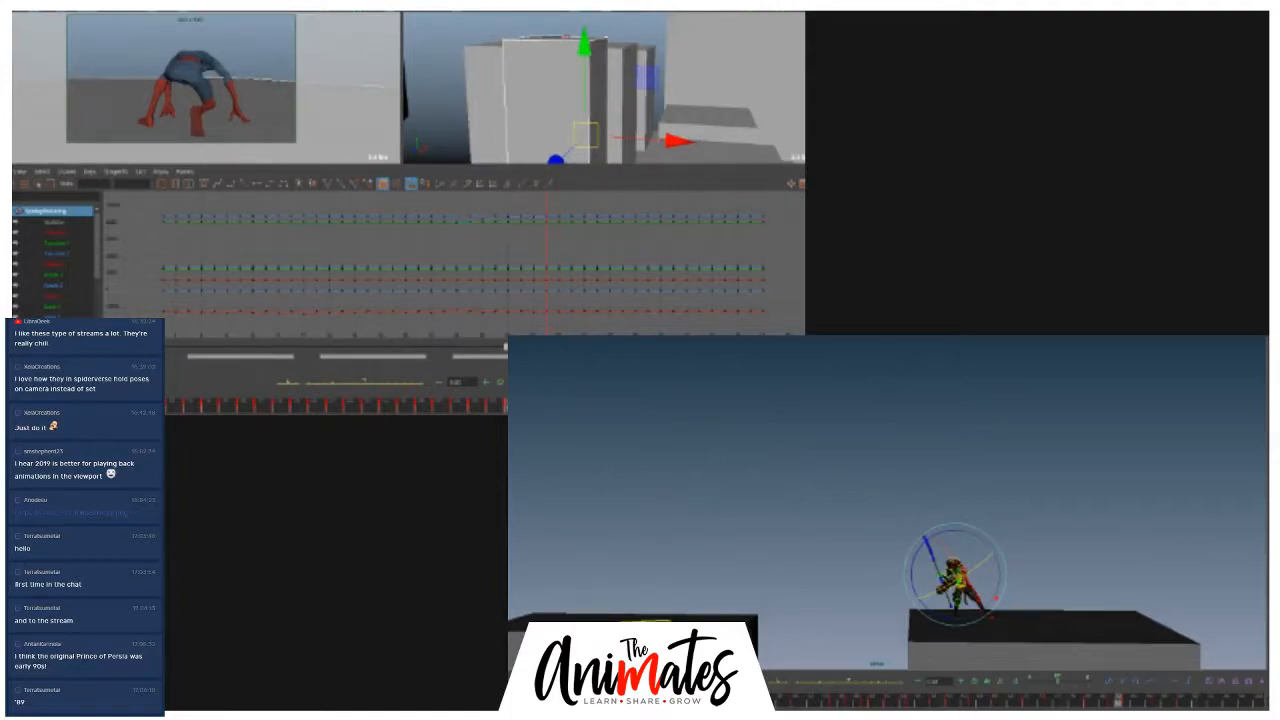
- Check neighbouring frames of the Spider-Man shot, try deleting the constraint tied to the foreground block, and undo the change
{"action": "key", "text": "period"}
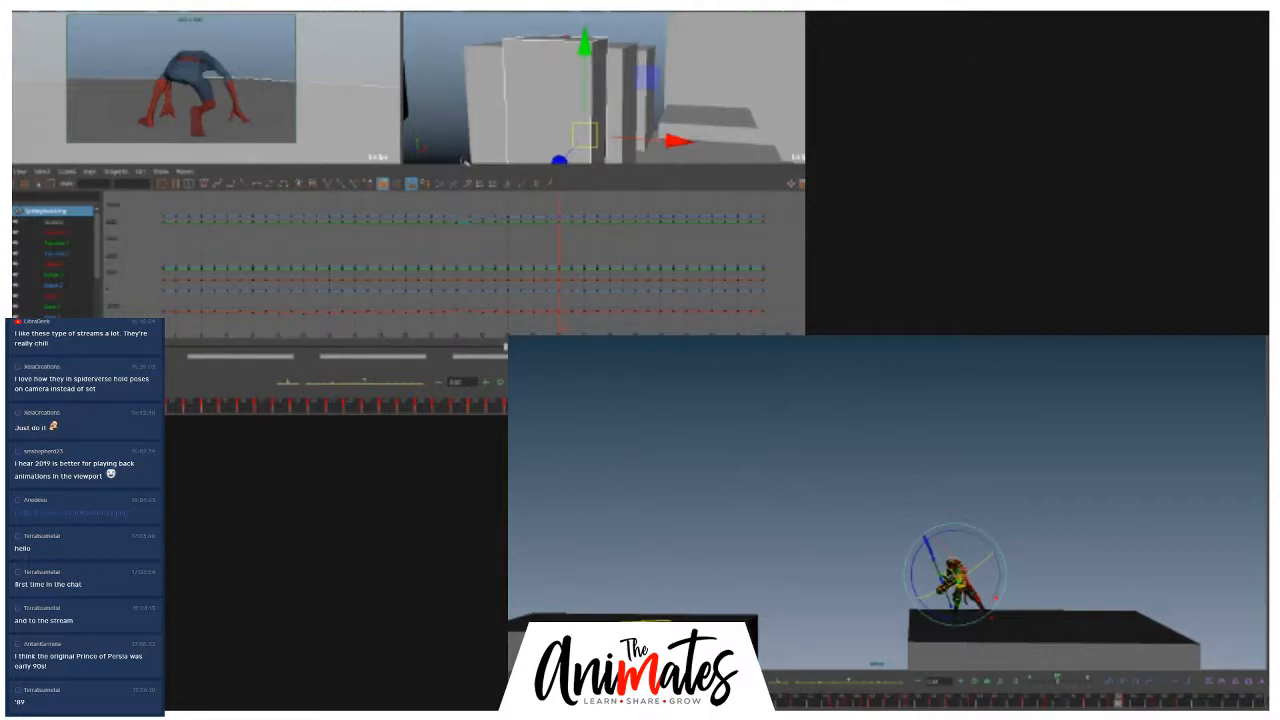
{"action": "key", "text": "comma"}
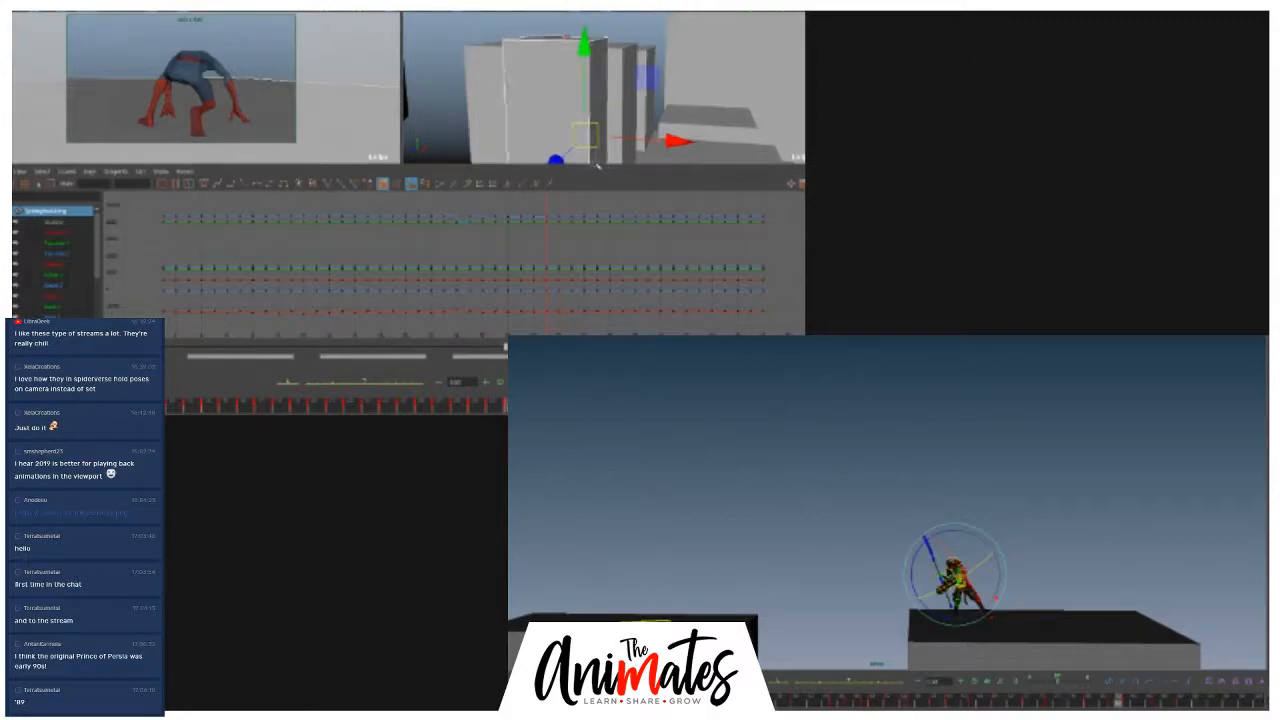
{"action": "key", "text": "Down"}
{"action": "key", "text": "Delete"}
{"action": "left_click", "coordinate": [614, 122]}
{"action": "key", "text": "ctrl+z"}
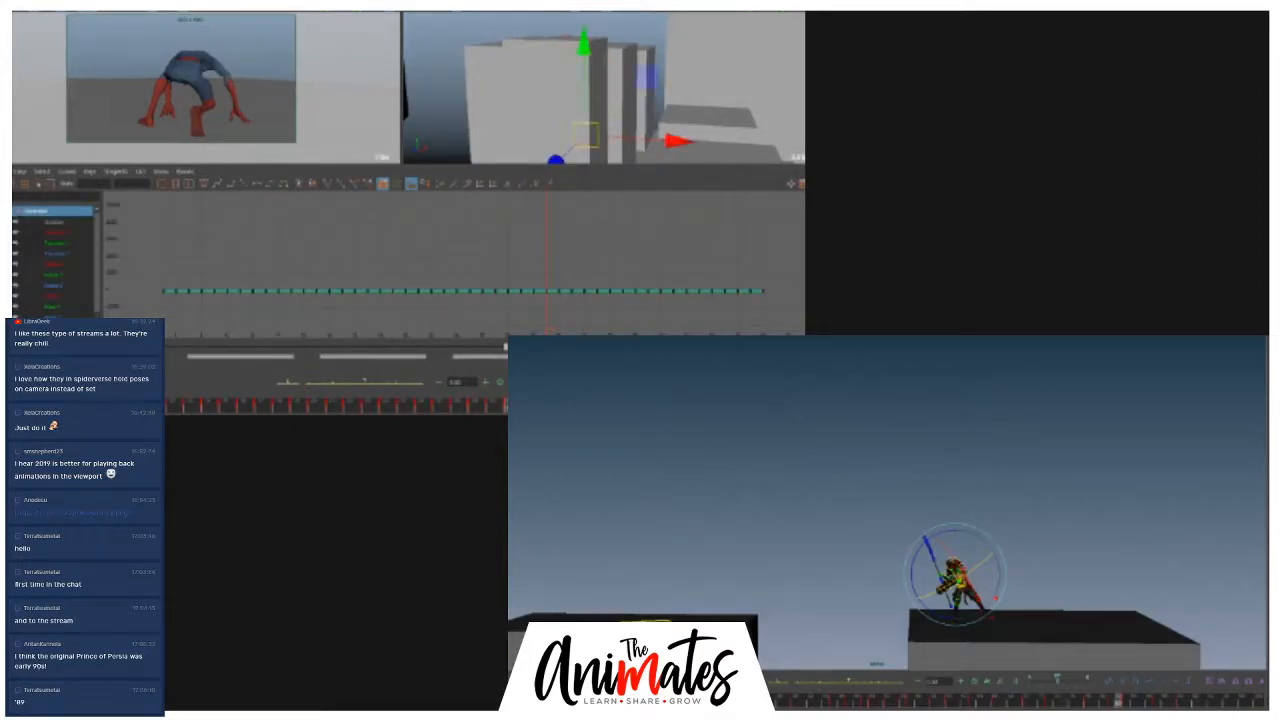
- Advance through the next Spider-Man frames with the foreground block reselected, and undo the last selection changes
{"action": "key", "text": "period"}
{"action": "key", "text": "period"}
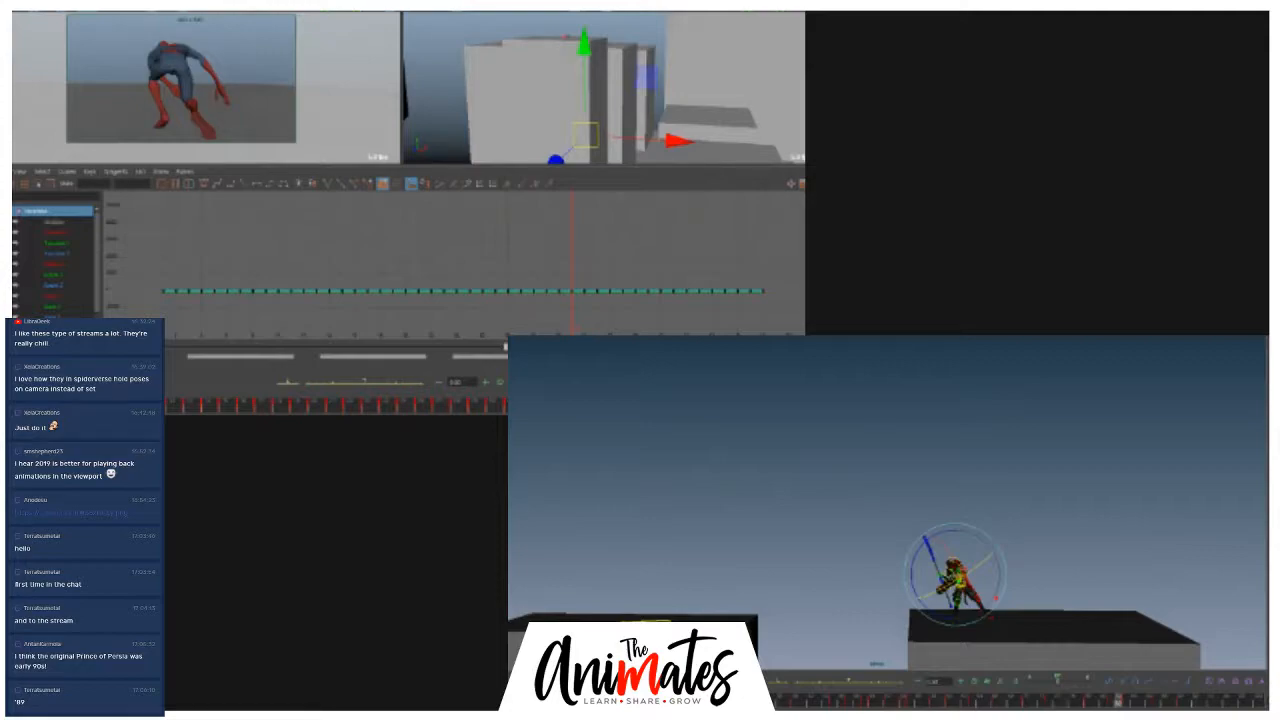
{"action": "key", "text": "Up"}
{"action": "key", "text": "period"}
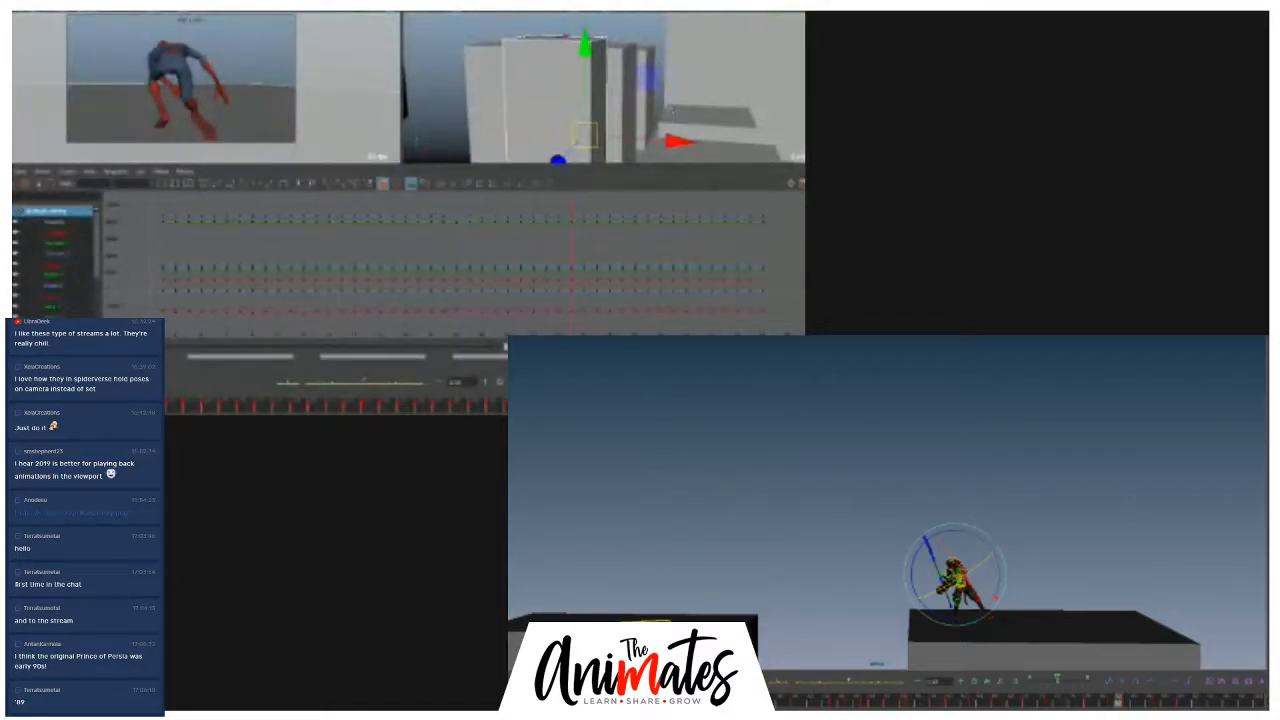
{"action": "left_click", "coordinate": [672, 109]}
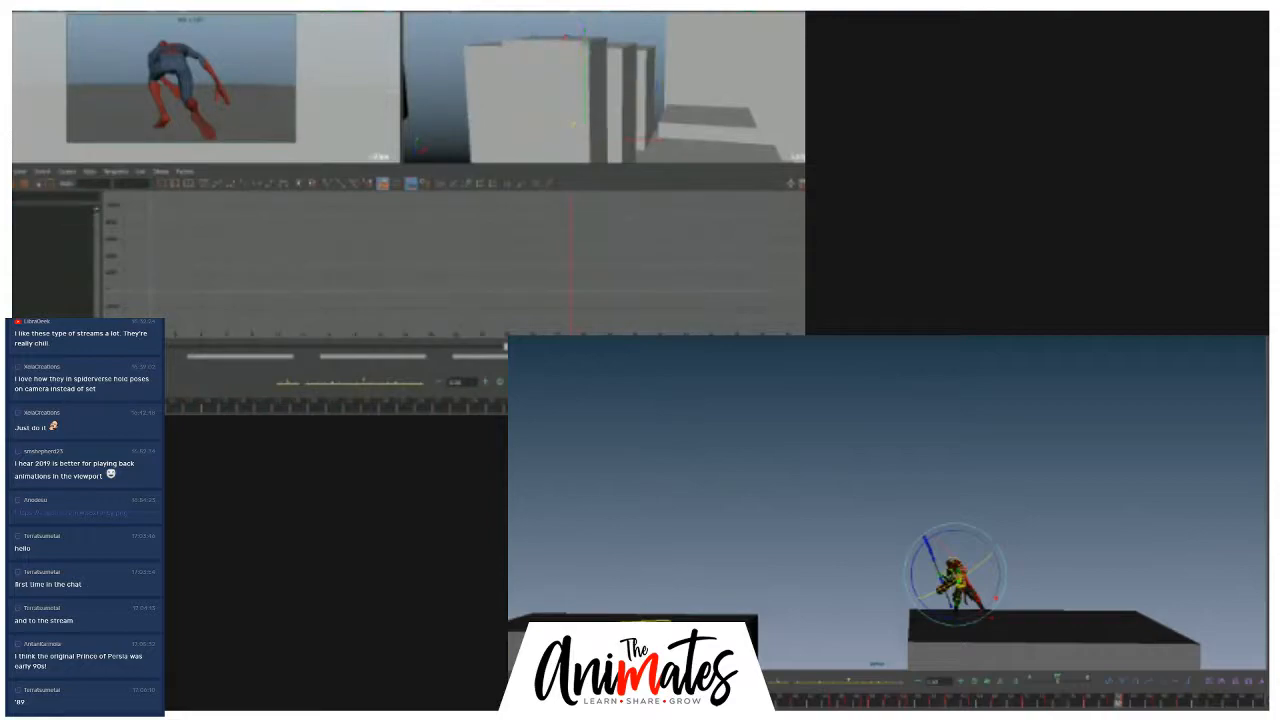
{"action": "key", "text": "ctrl+z"}
{"action": "key", "text": "ctrl+z"}
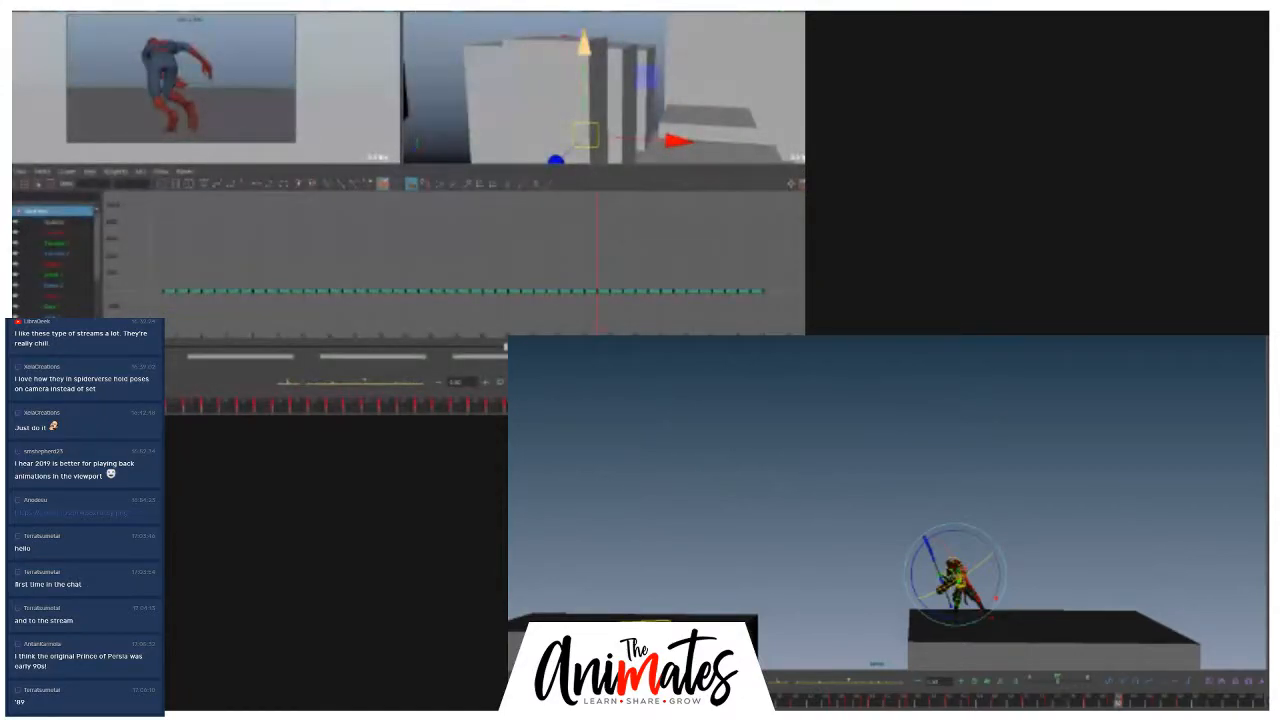
- A few frames further in the Spider-Man shot, try deleting the block's parent constraint and undo the deletion
{"action": "key", "text": "ctrl+z"}
{"action": "key", "text": "ctrl+z"}
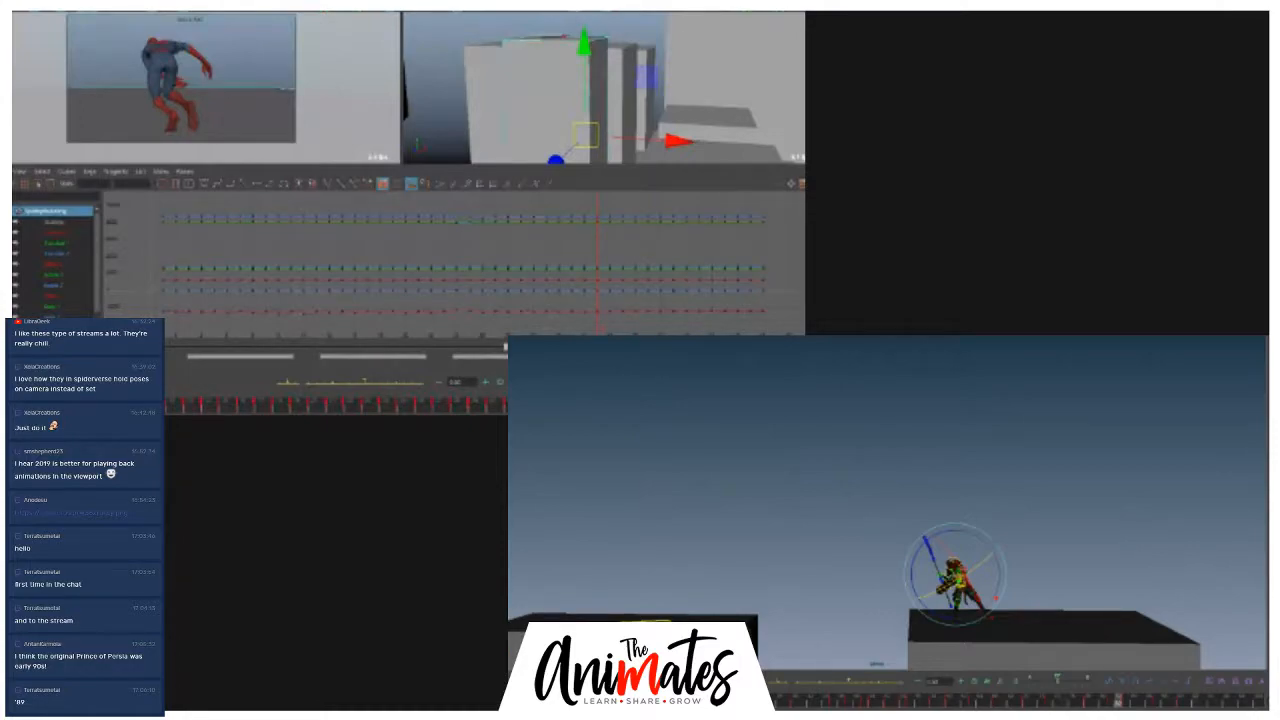
{"action": "key", "text": "comma"}
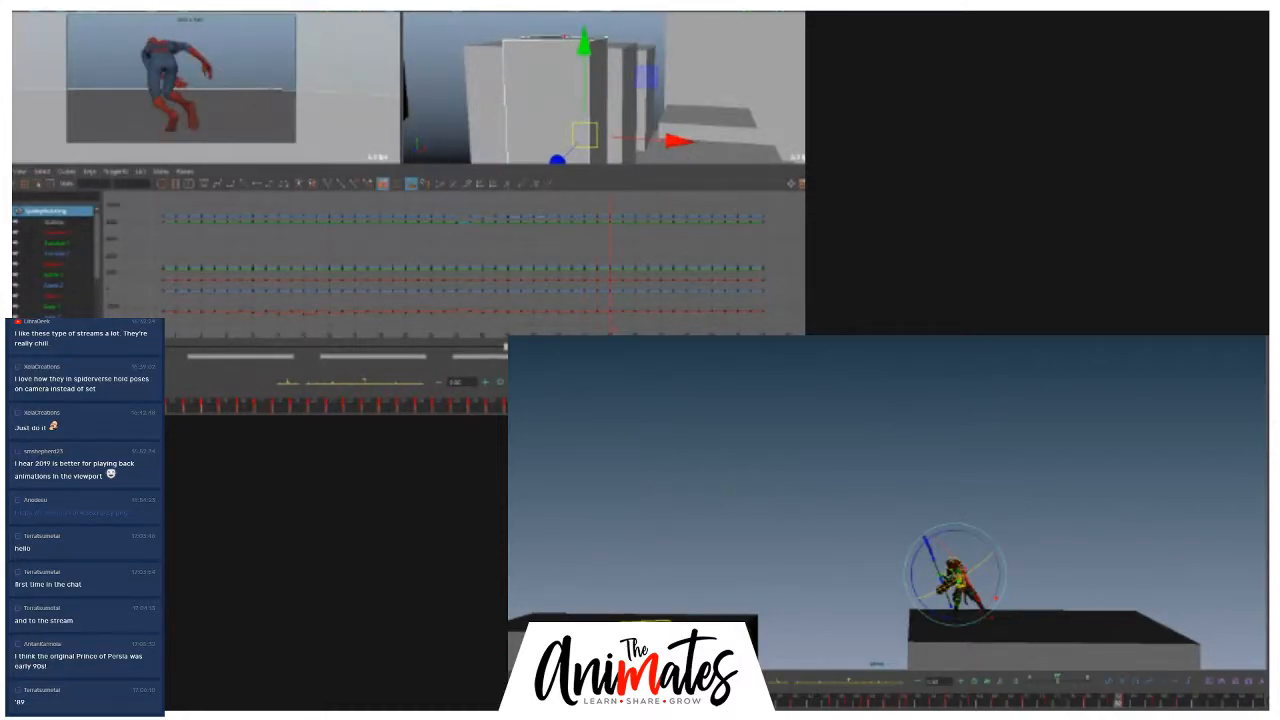
{"action": "key", "text": "period"}
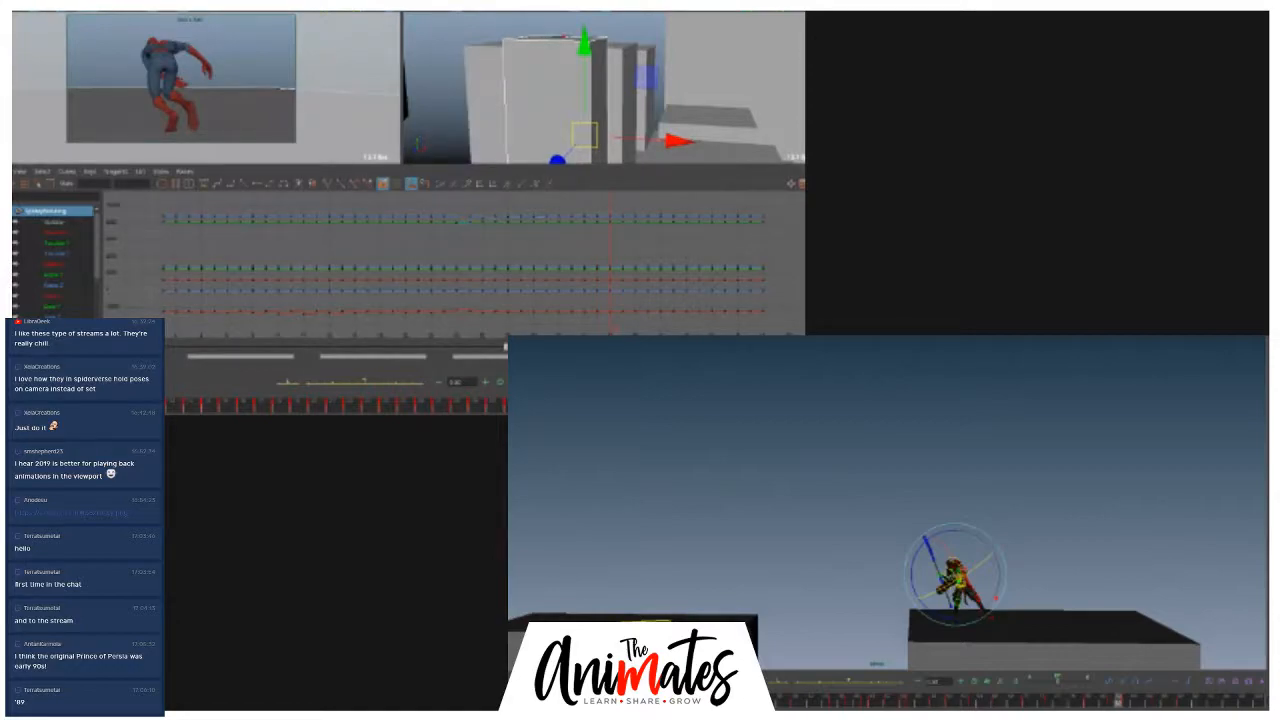
{"action": "key", "text": "Down"}
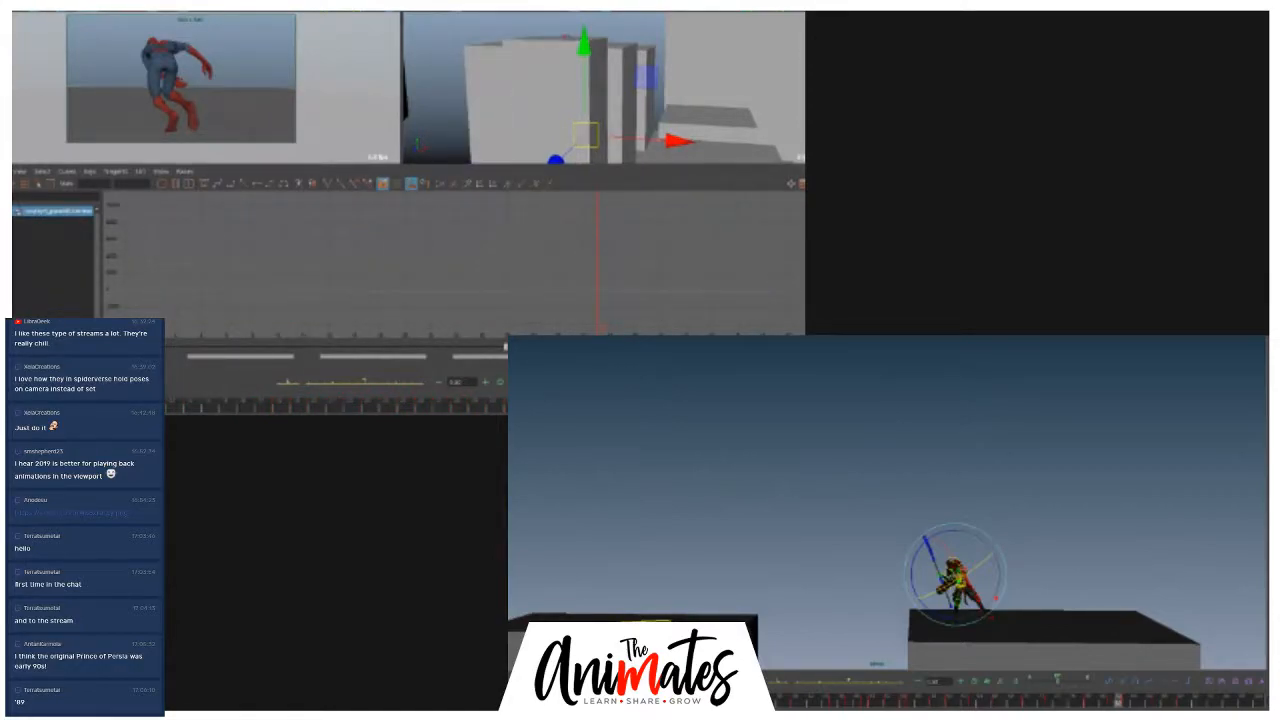
{"action": "key", "text": "Delete"}
{"action": "key", "text": "ctrl+z"}
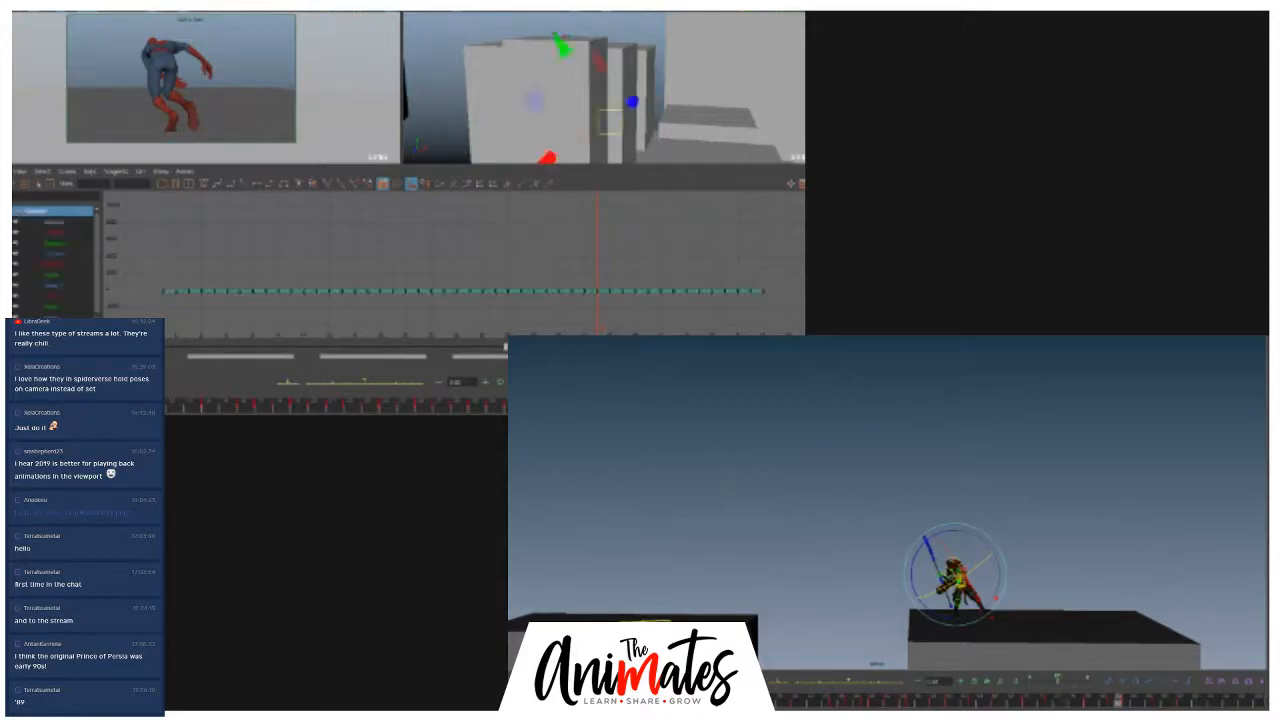
{"action": "key", "text": "ctrl+z"}
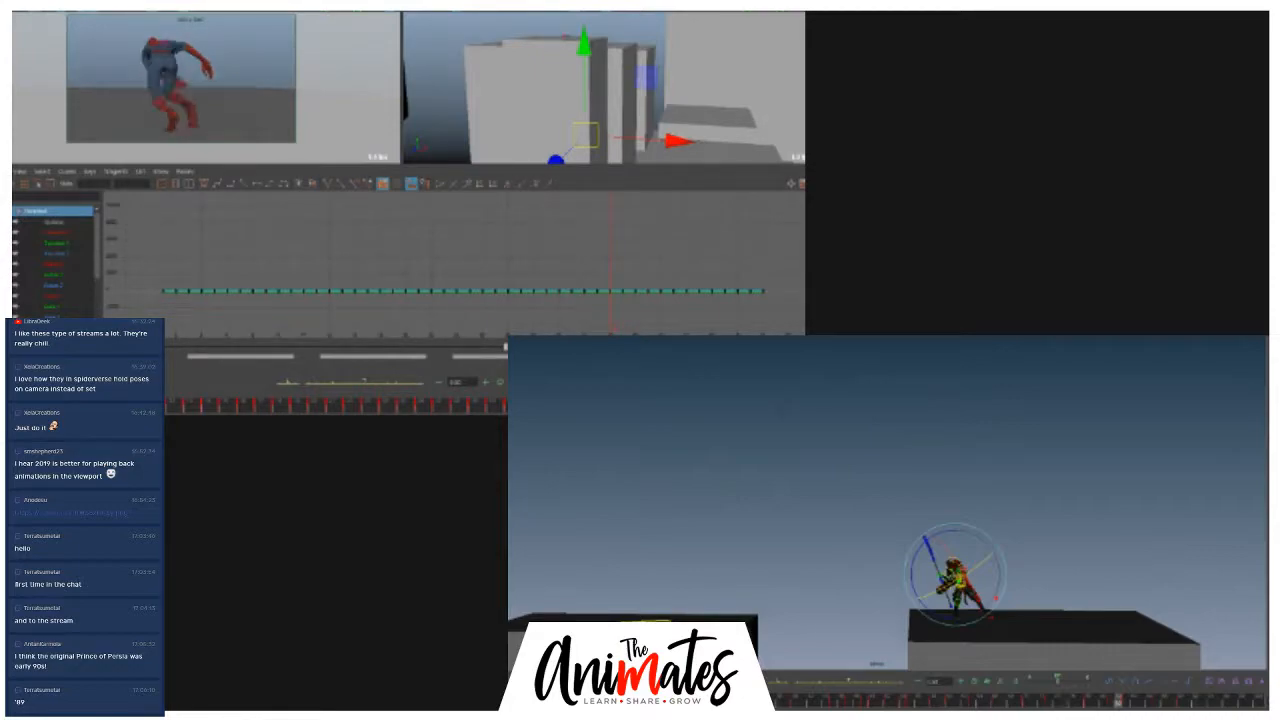
- Scrub the staff character from the landing back to the mid-air flip, and undo the latest changes in the Spider-Man shot
{"action": "mouse_move", "coordinate": [1120, 702]}
{"action": "left_mouse_down"}
{"action": "mouse_move", "coordinate": [776, 702]}
{"action": "mouse_move", "coordinate": [1002, 677]}
{"action": "mouse_move", "coordinate": [1134, 638]}
{"action": "mouse_move", "coordinate": [1256, 655]}
{"action": "mouse_move", "coordinate": [990, 675]}
{"action": "left_mouse_up"}
{"action": "key", "text": "e"}
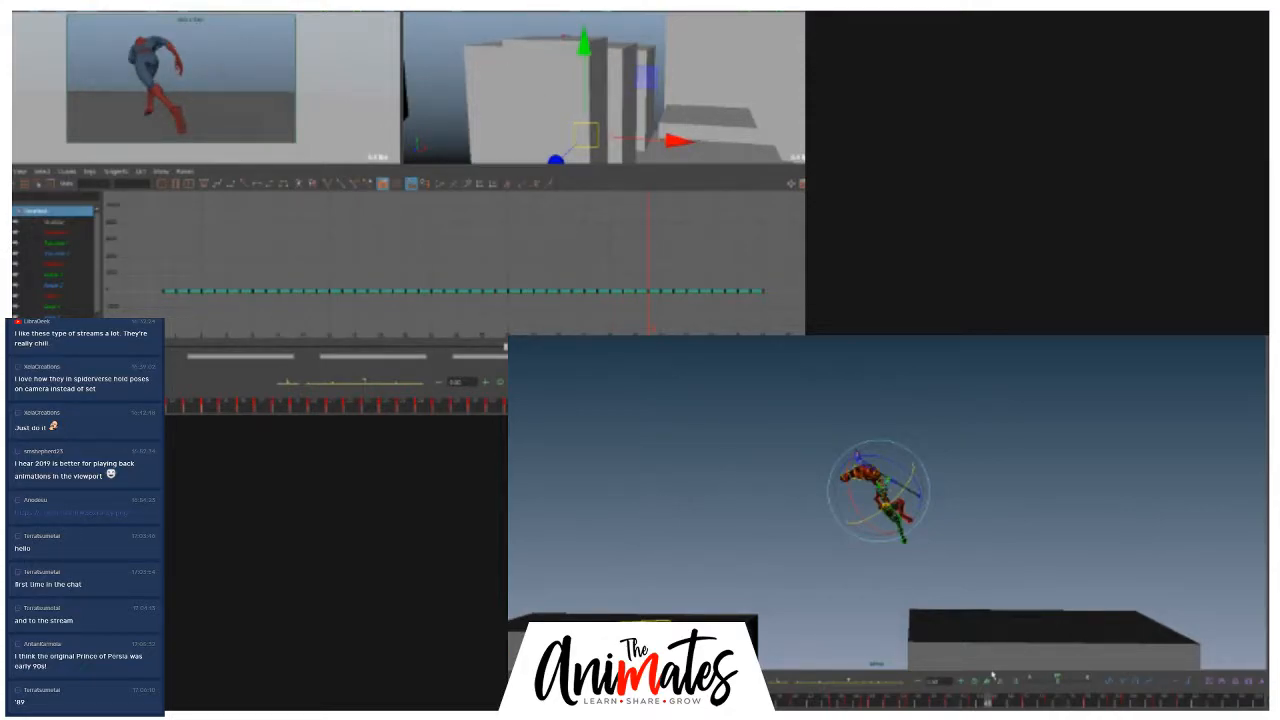
{"action": "key", "text": "ctrl+z"}
{"action": "key", "text": "ctrl+z"}
{"action": "key", "text": "ctrl+z"}
{"action": "key", "text": "ctrl+z"}
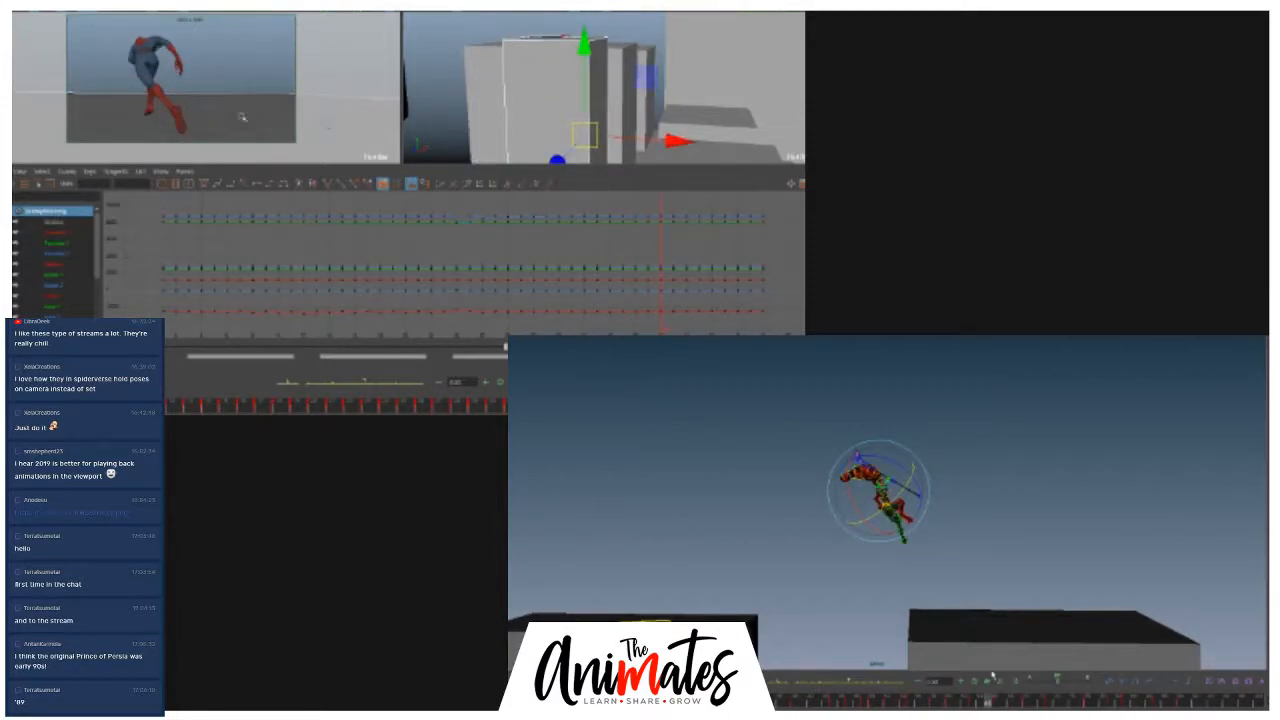
- Scrub the staff shot back to the first platform and review the jump in the multi-view and single-view layouts
{"action": "mouse_move", "coordinate": [997, 705]}
{"action": "left_mouse_down"}
{"action": "mouse_move", "coordinate": [712, 706]}
{"action": "mouse_move", "coordinate": [786, 686]}
{"action": "mouse_move", "coordinate": [890, 700]}
{"action": "mouse_move", "coordinate": [803, 700]}
{"action": "left_mouse_up"}
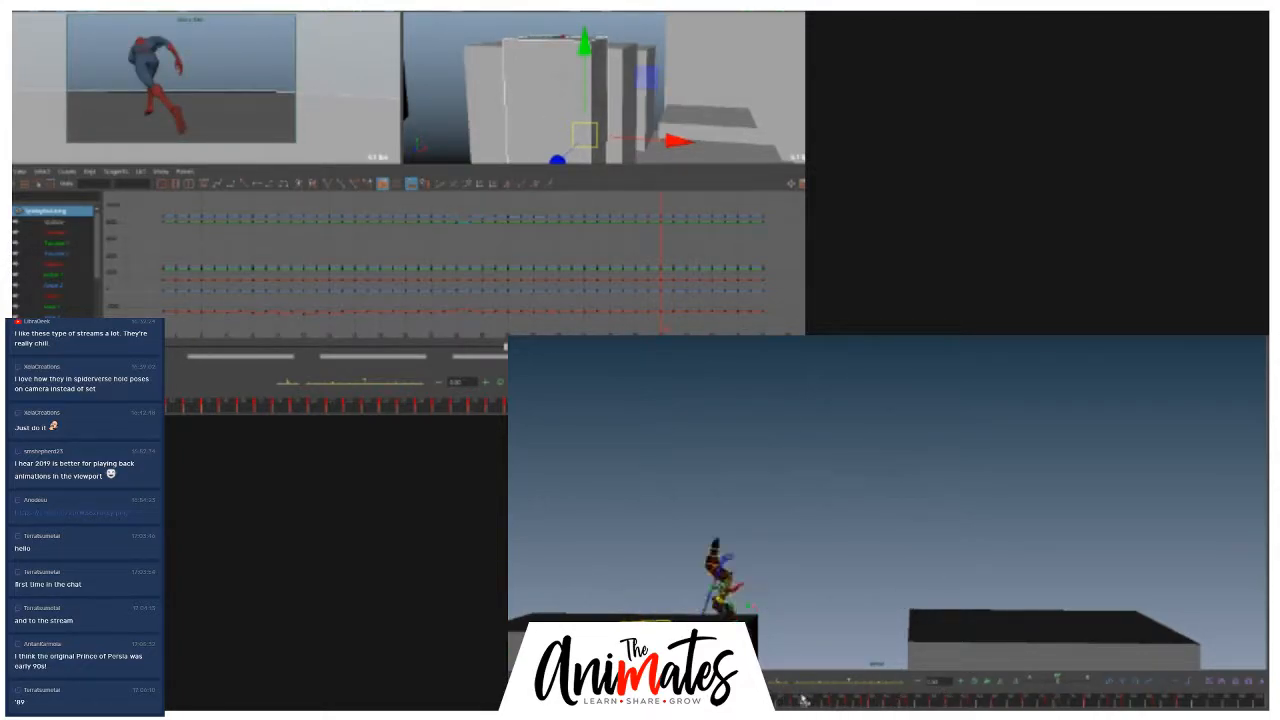
{"action": "key", "text": "space"}
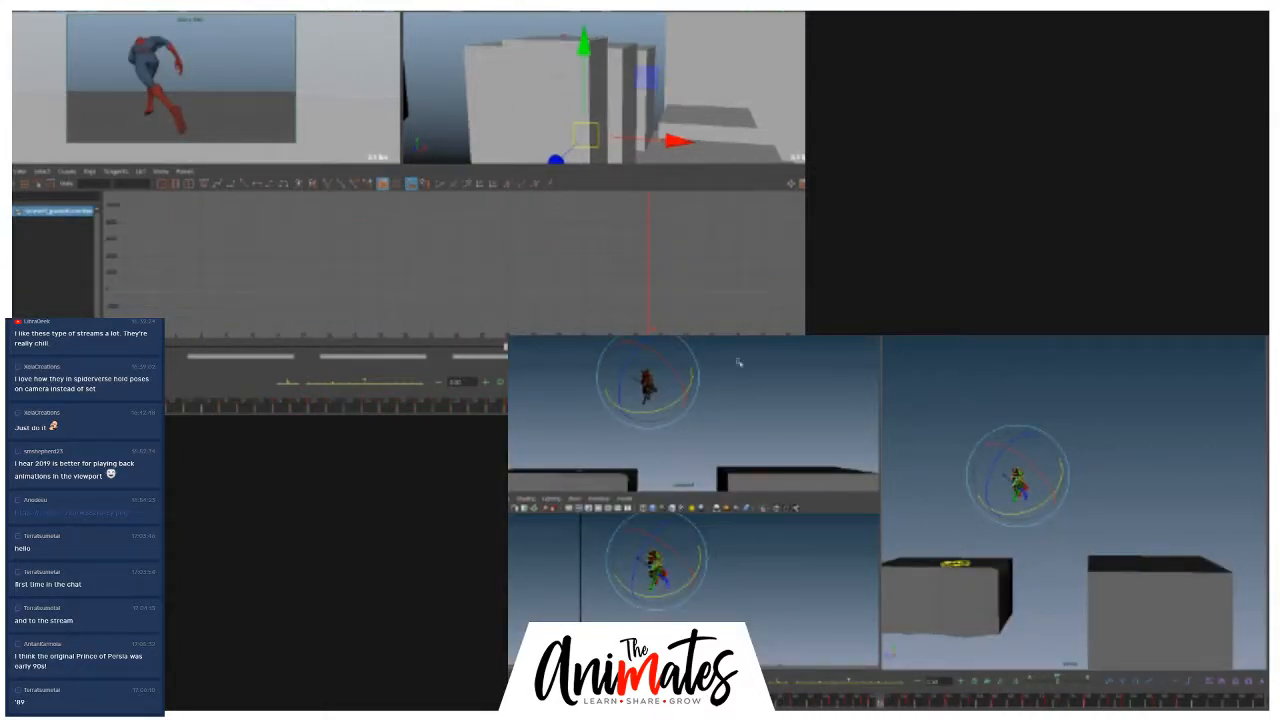
{"action": "key", "text": "space"}
{"action": "key", "text": "space"}
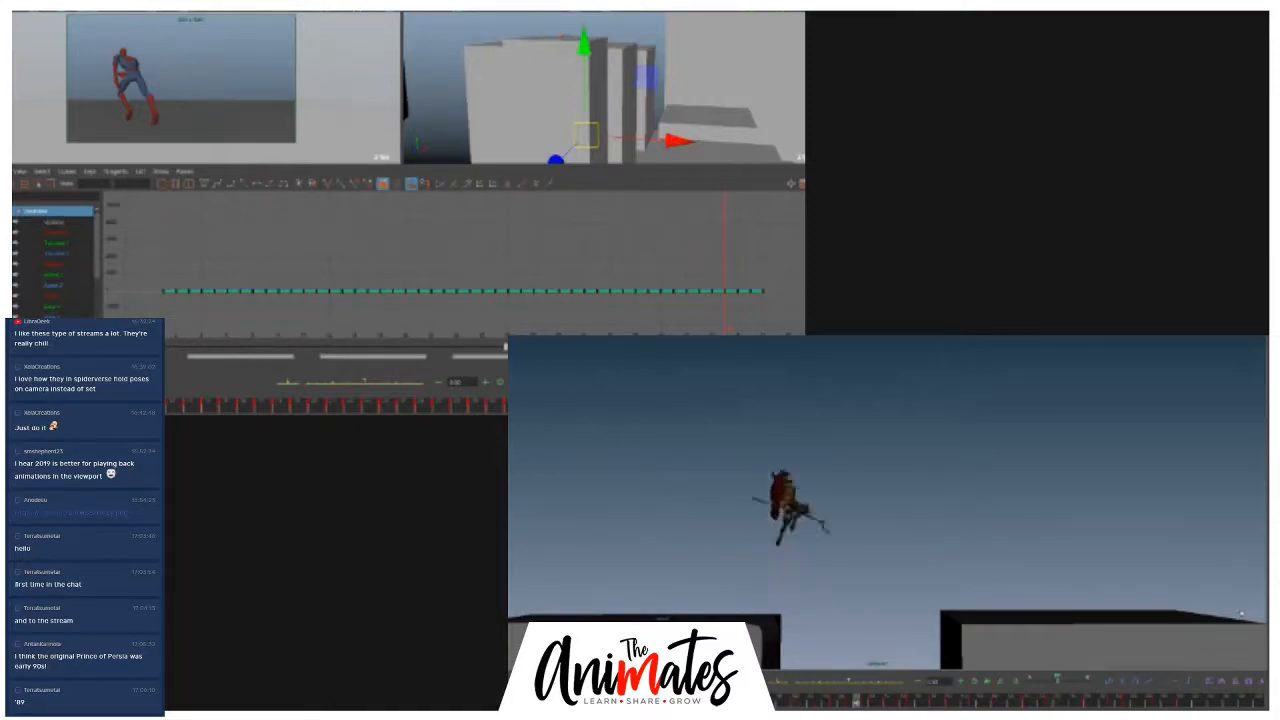
- Select the foreground block near the end of the Spider-Man shot and undo the recent changes one by one
{"action": "left_click", "coordinate": [550, 100]}
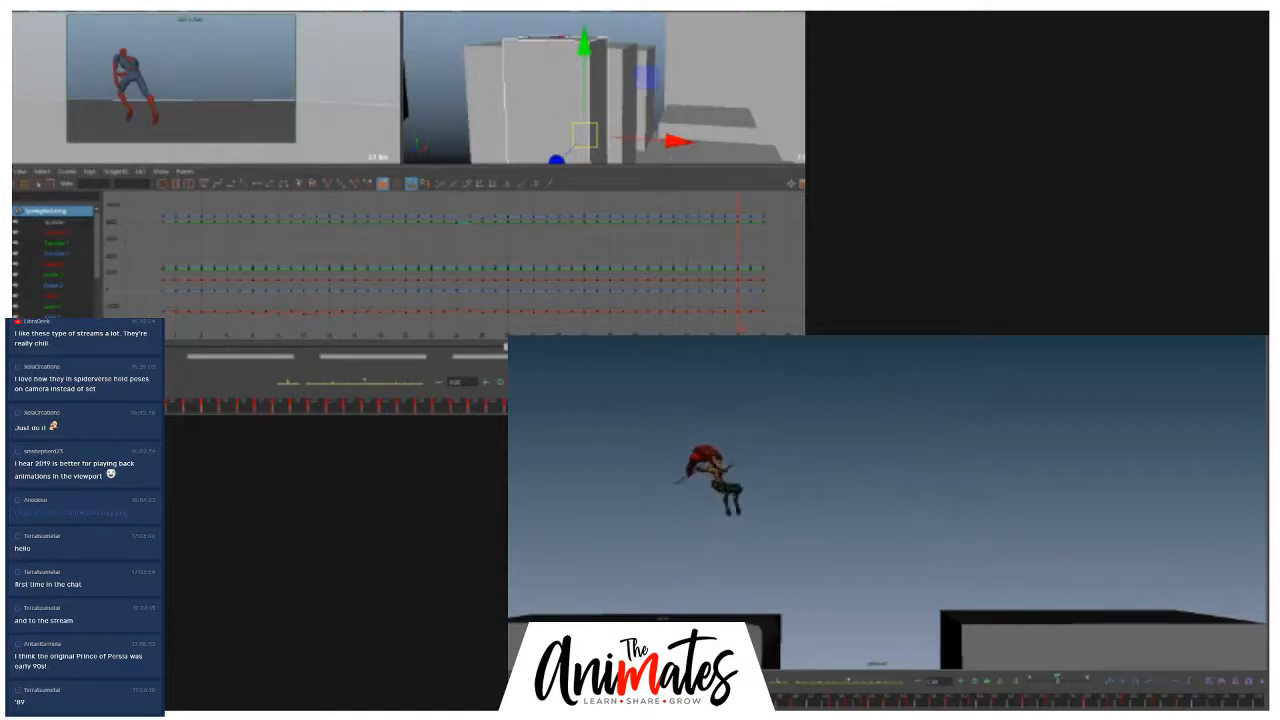
{"action": "key", "text": "ctrl+z"}
{"action": "key", "text": "ctrl+z"}
{"action": "key", "text": "ctrl+z"}
{"action": "key", "text": "ctrl+z"}
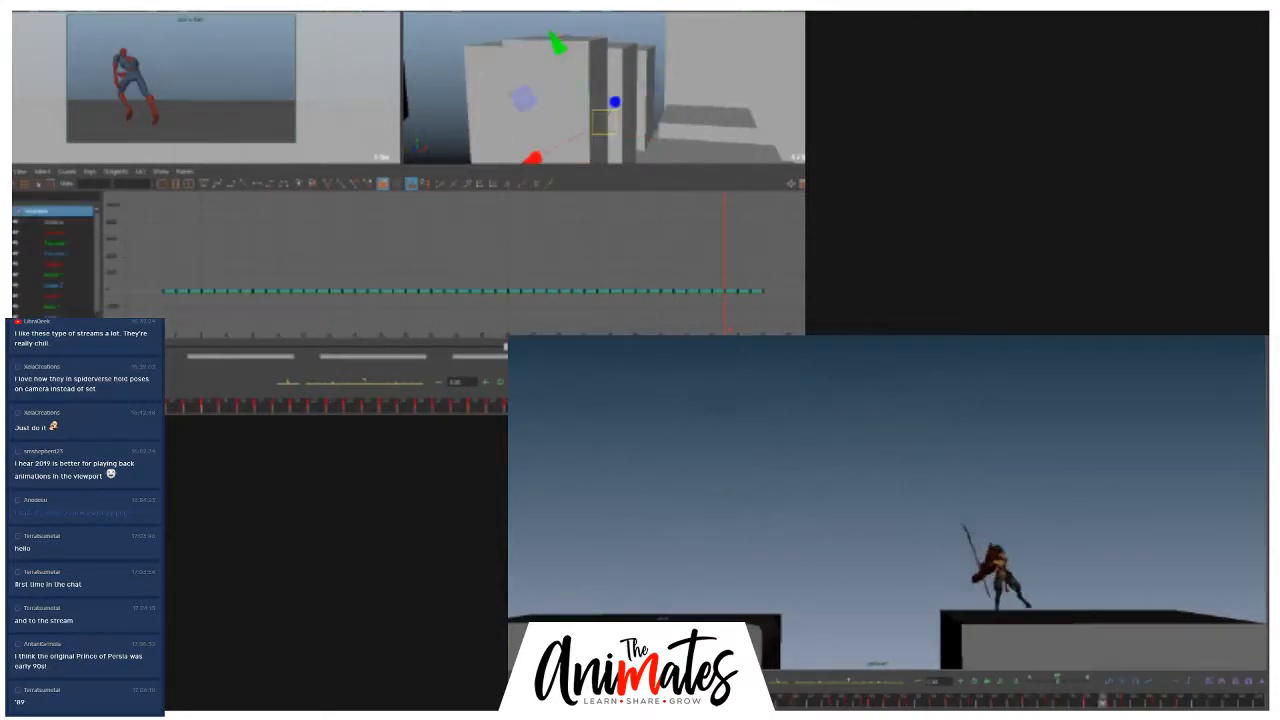
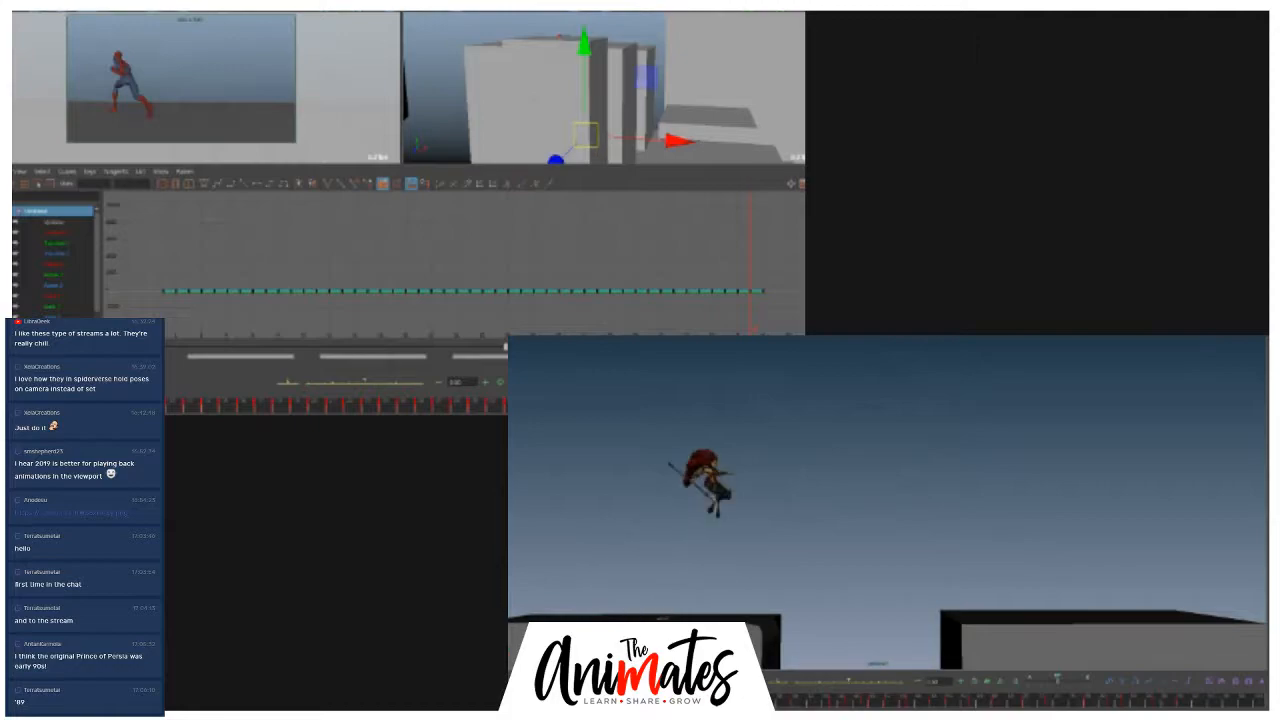
{"action": "key", "text": "ctrl+z"}
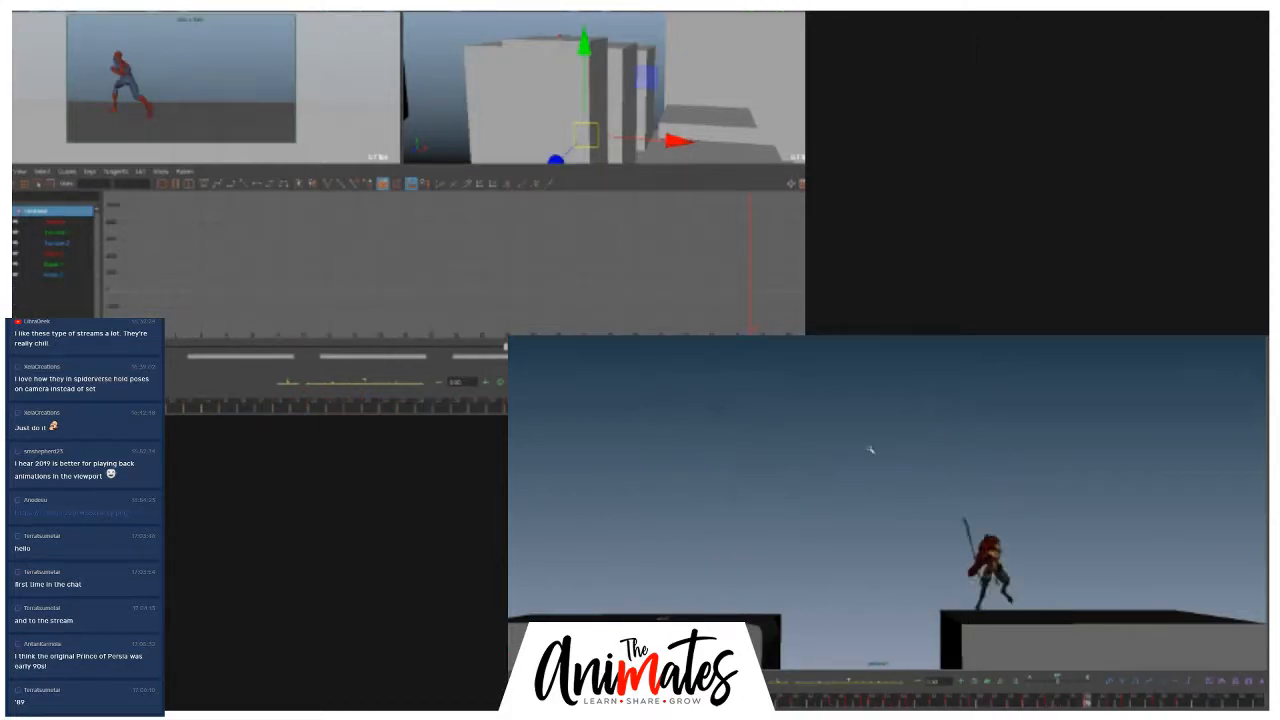
{"action": "key", "text": "ctrl+z"}
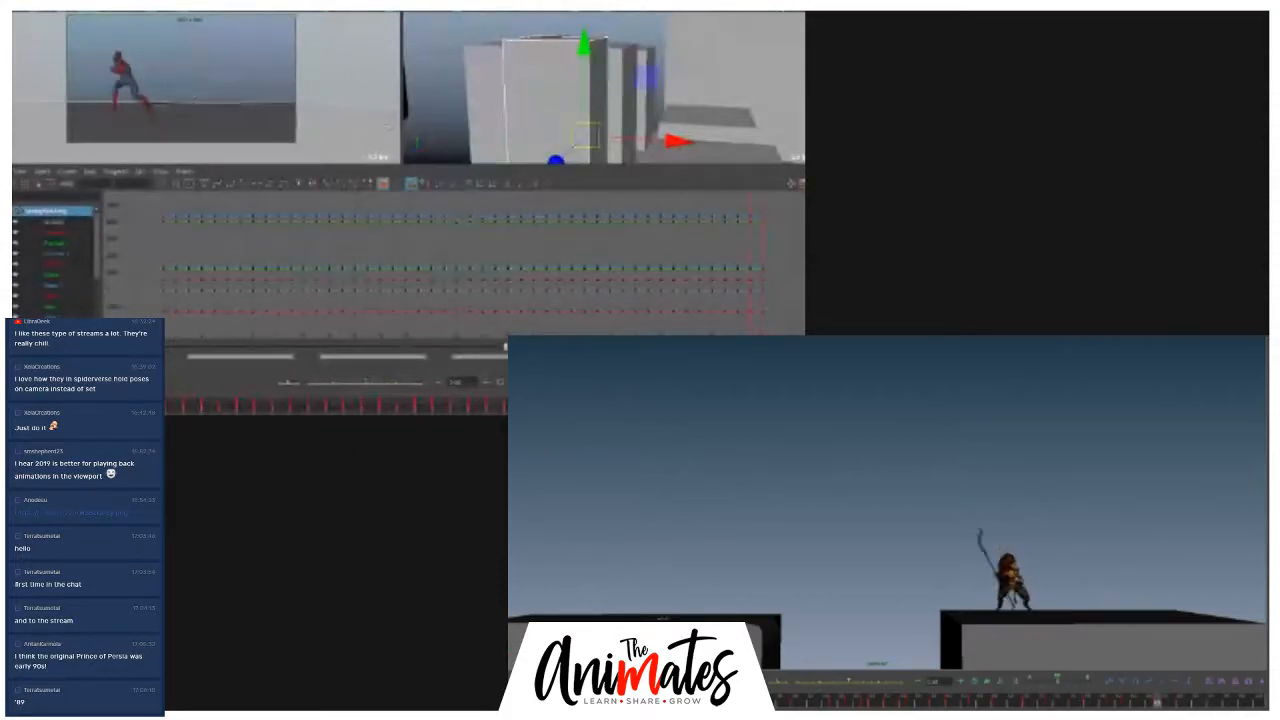
{"action": "key", "text": "ctrl+z"}
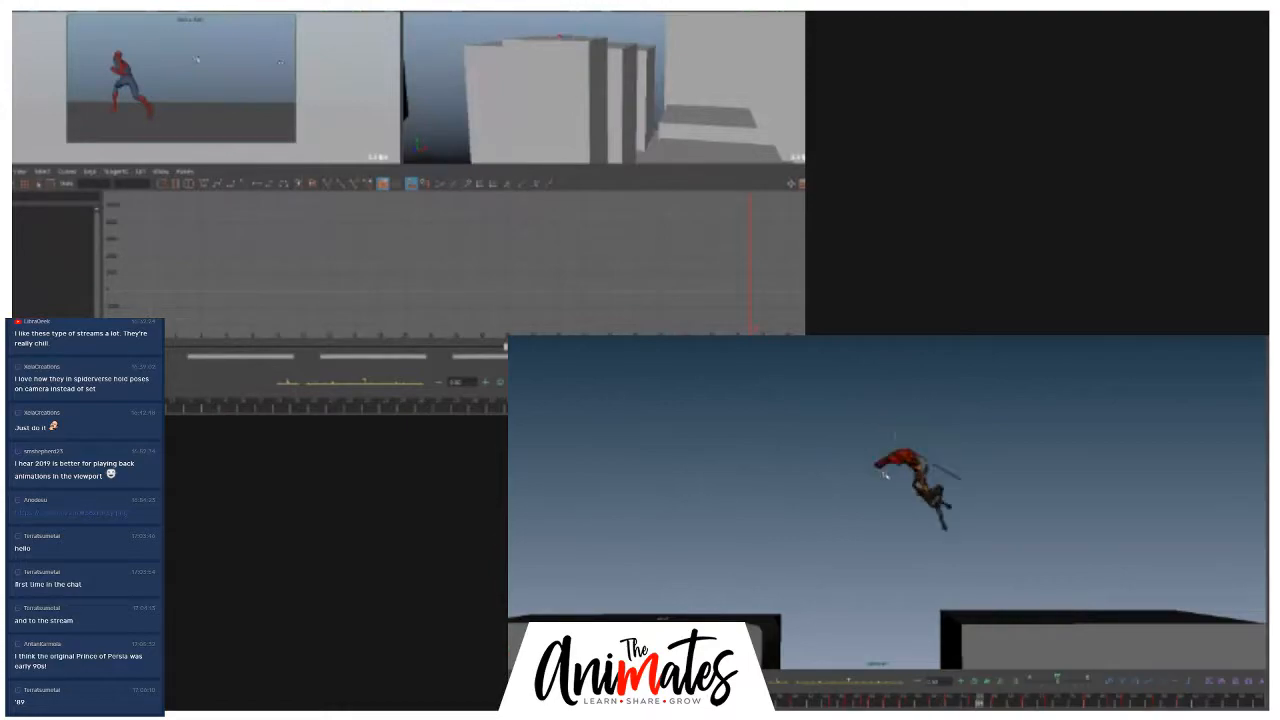
- Enlarge the Spider-Man camera view, clear the selection, and zoom into the camera frame
{"action": "key", "text": "space"}
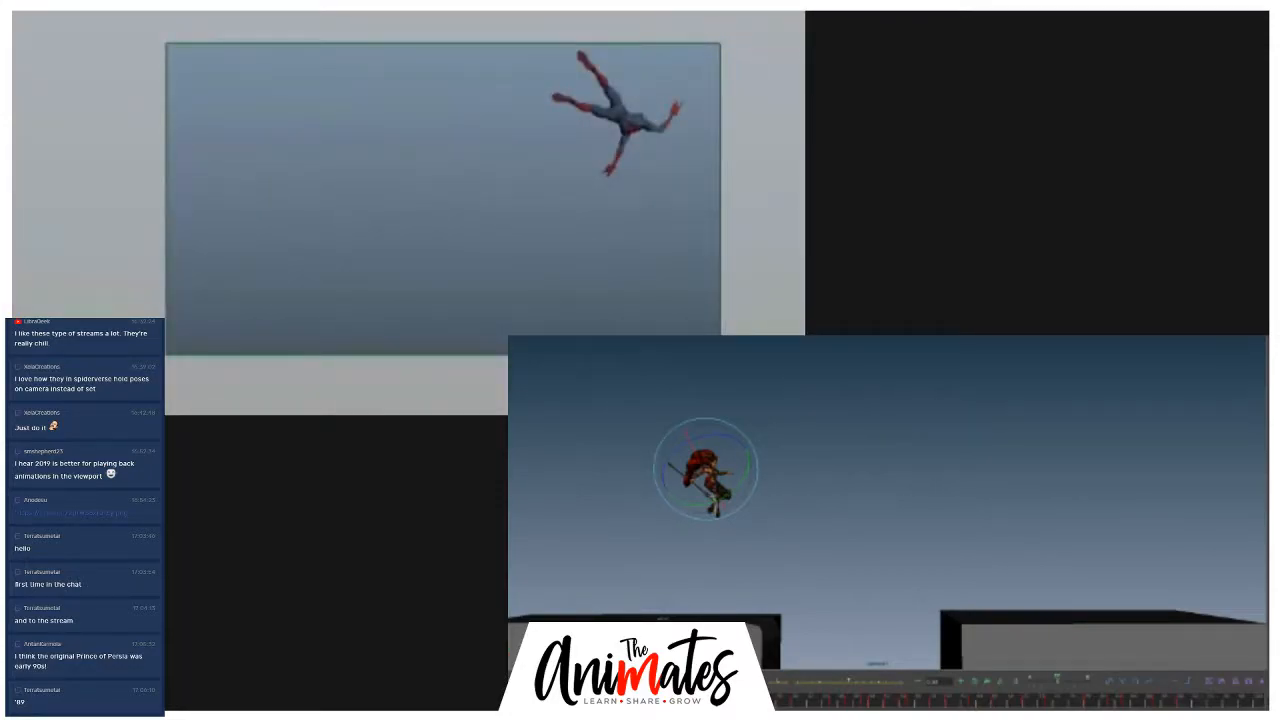
{"action": "key", "text": "Escape"}
{"action": "double_click", "coordinate": [521, 18]}
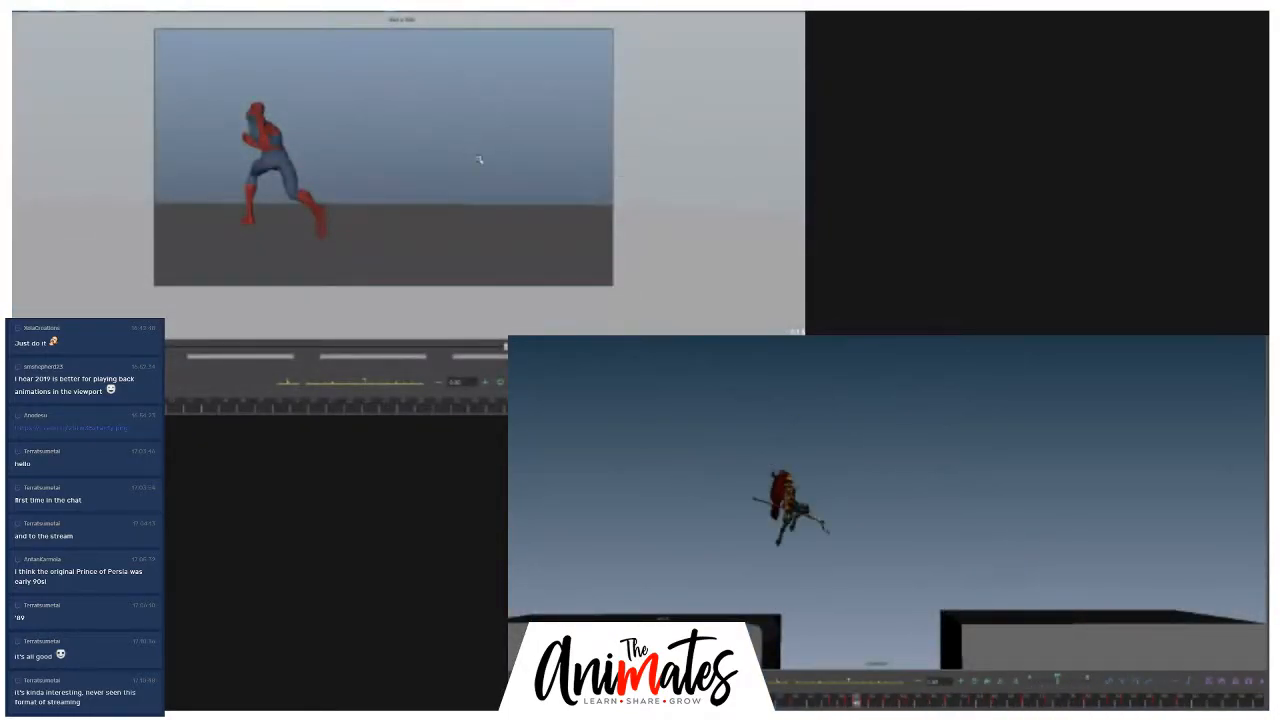
{"action": "key", "text": "backslash"}
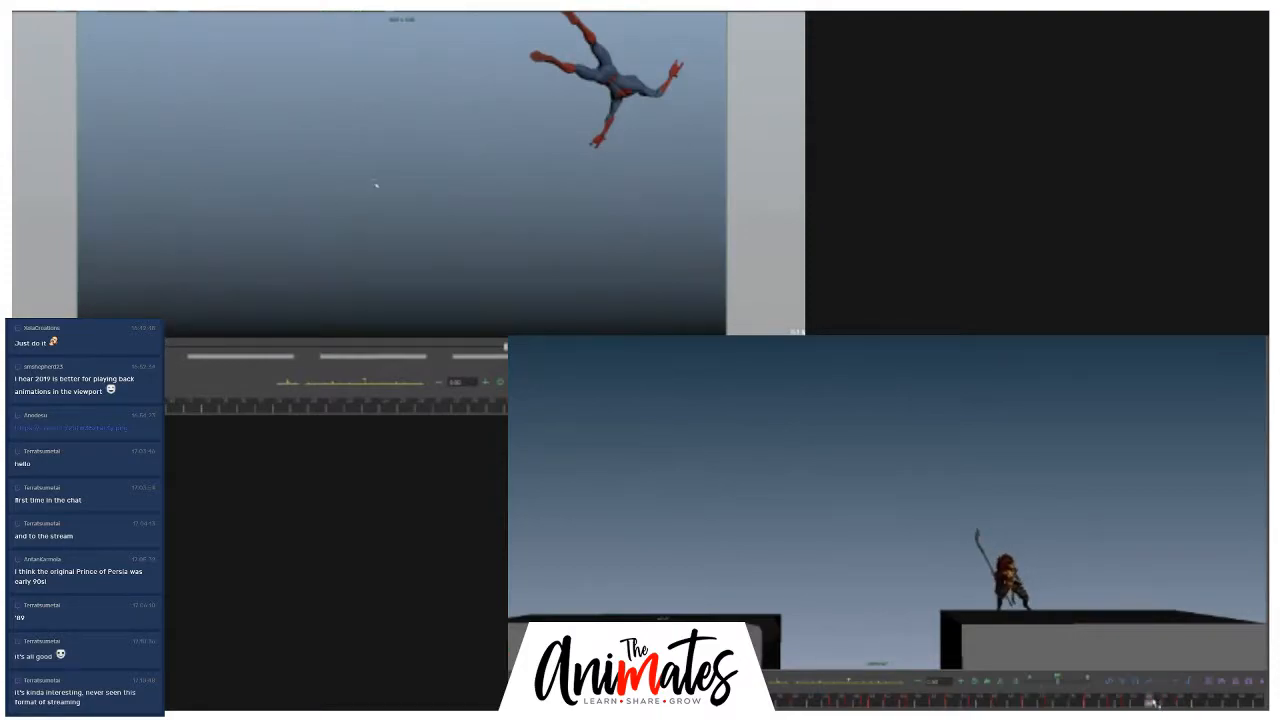
- View the Spider-Man blocks in perspective, rotate the selected tall block at the back, and return to the camera view
{"action": "key", "text": "space"}
{"action": "key", "text": "space"}
{"action": "right_click_drag", "start_coordinate": [474, 143], "coordinate": [152, 147], "text": "alt"}
{"action": "left_click_drag", "start_coordinate": [152, 147], "coordinate": [406, 137], "text": "alt"}
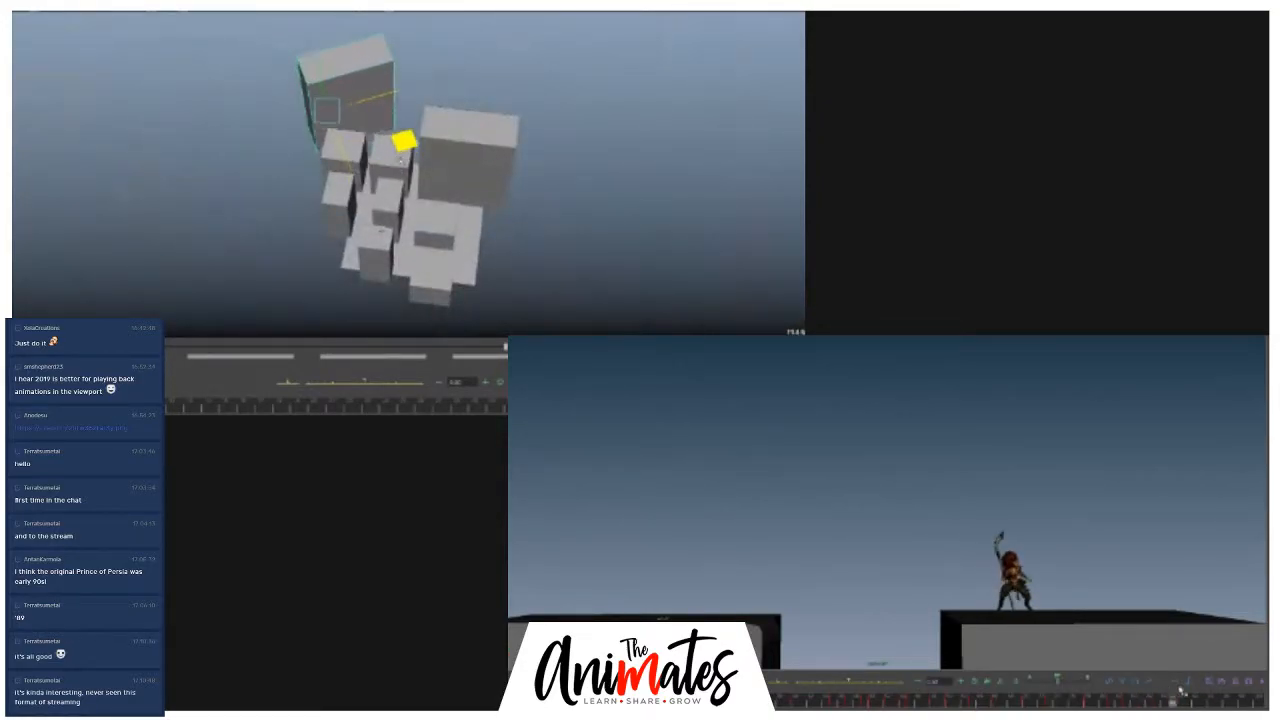
{"action": "key", "text": "e"}
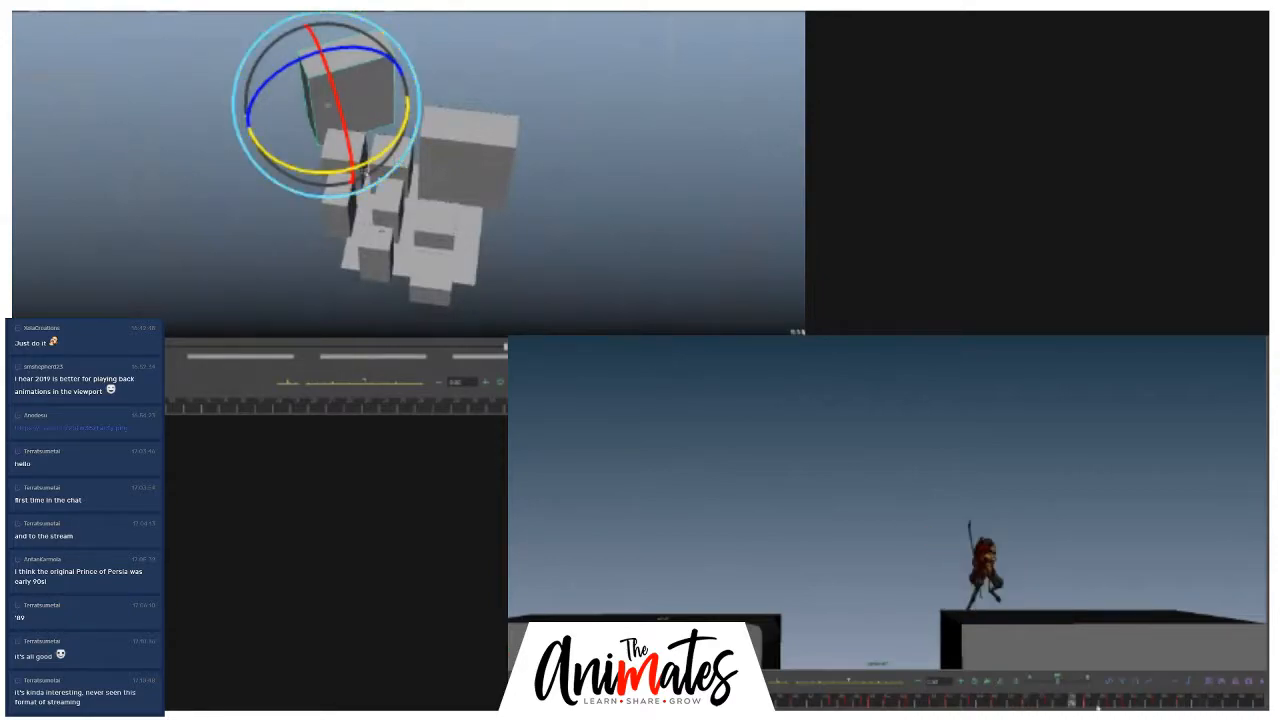
{"action": "left_click_drag", "start_coordinate": [330, 178], "coordinate": [379, 229]}
{"action": "key", "text": "w"}
{"action": "key", "text": "space"}
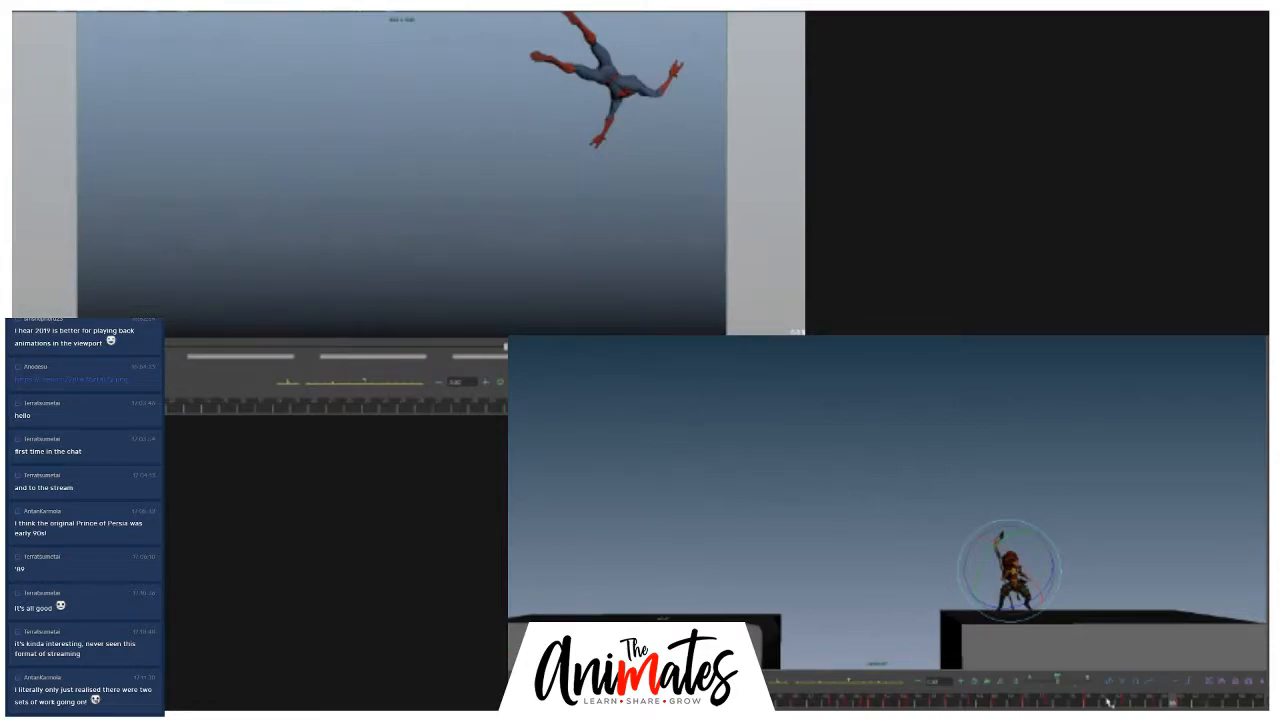
- Show the staff scene in multiple views and scrub the Spider-Man shot to the close-up near the camera
{"action": "key", "text": "space"}
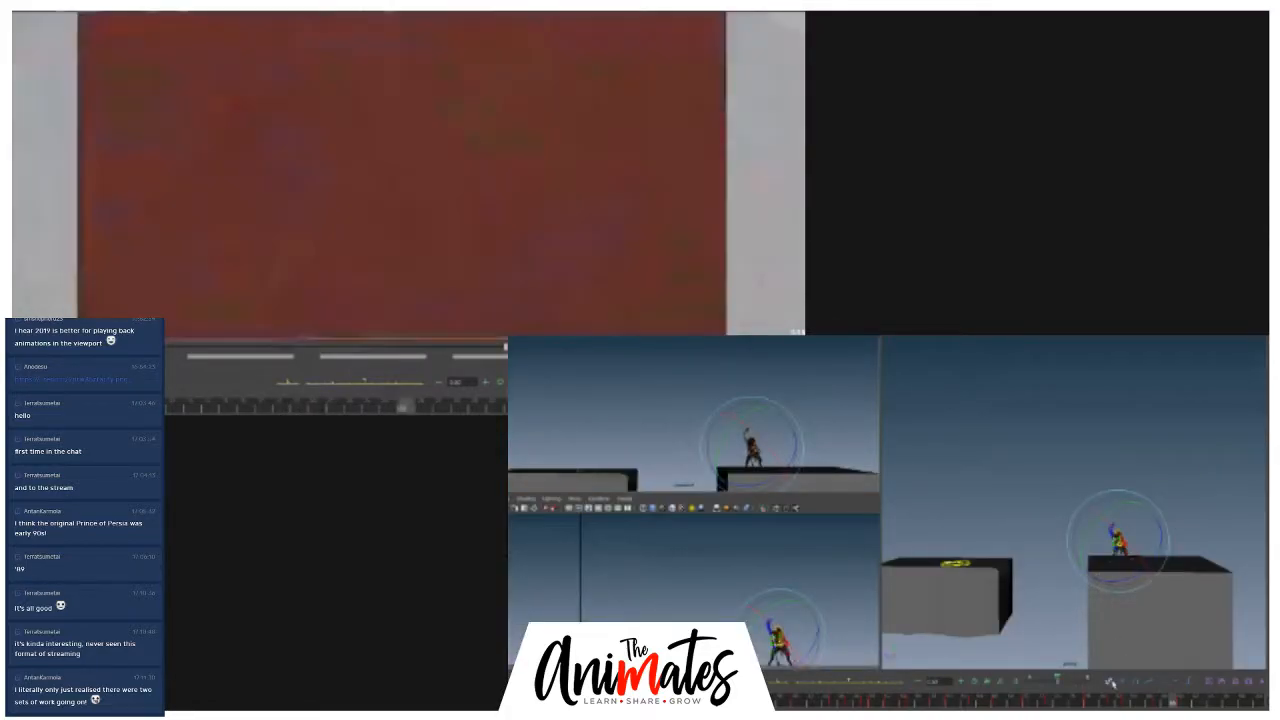
{"action": "left_click_drag", "start_coordinate": [273, 408], "coordinate": [361, 407]}
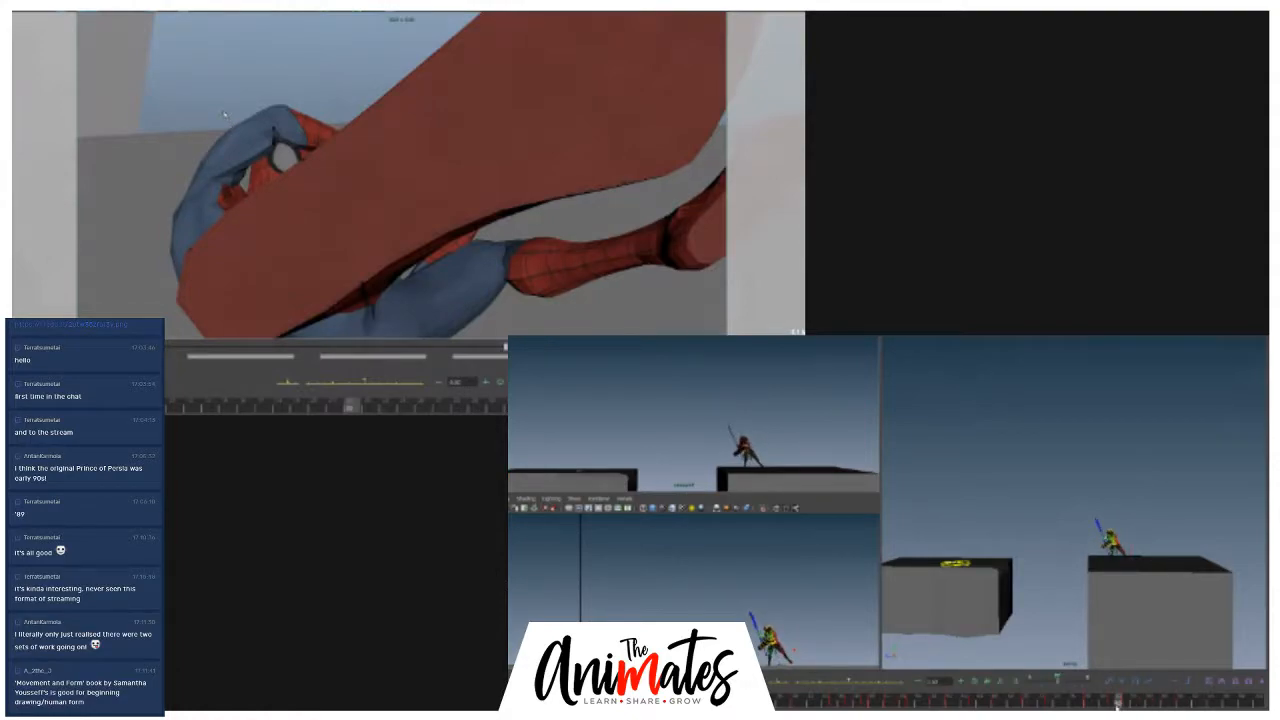
- Open the Spider-Man camera's attributes and scrub the staff character from the landing into the raised-staff settle
{"action": "left_click", "coordinate": [1129, 704]}
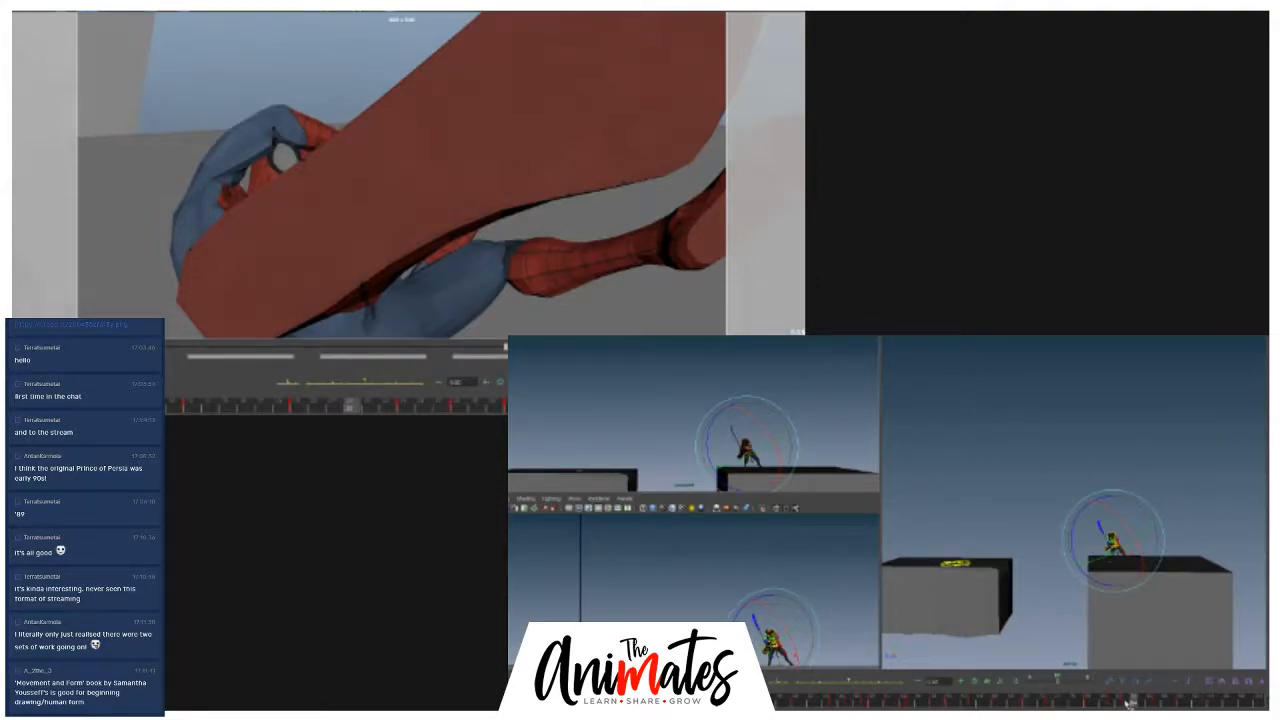
{"action": "key", "text": "ctrl+a"}
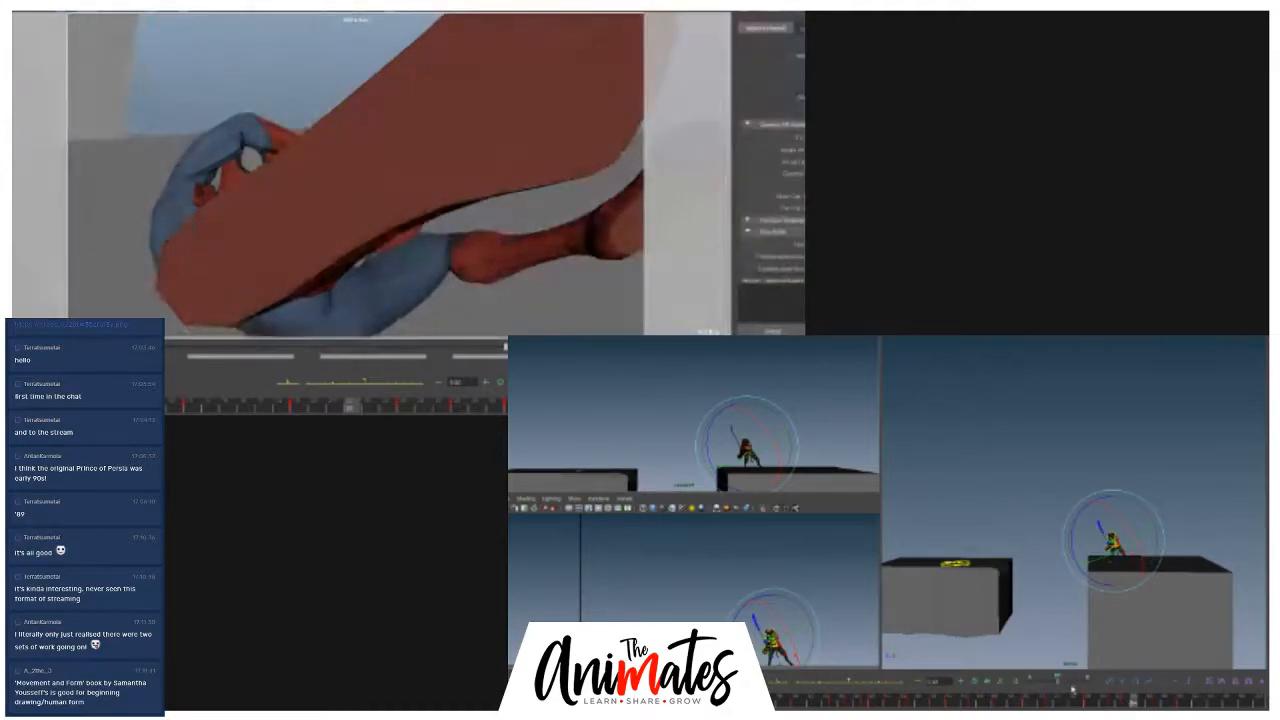
{"action": "mouse_move", "coordinate": [1128, 703]}
{"action": "left_mouse_down"}
{"action": "mouse_move", "coordinate": [1182, 703]}
{"action": "mouse_move", "coordinate": [930, 703]}
{"action": "mouse_move", "coordinate": [1188, 703]}
{"action": "left_mouse_up"}
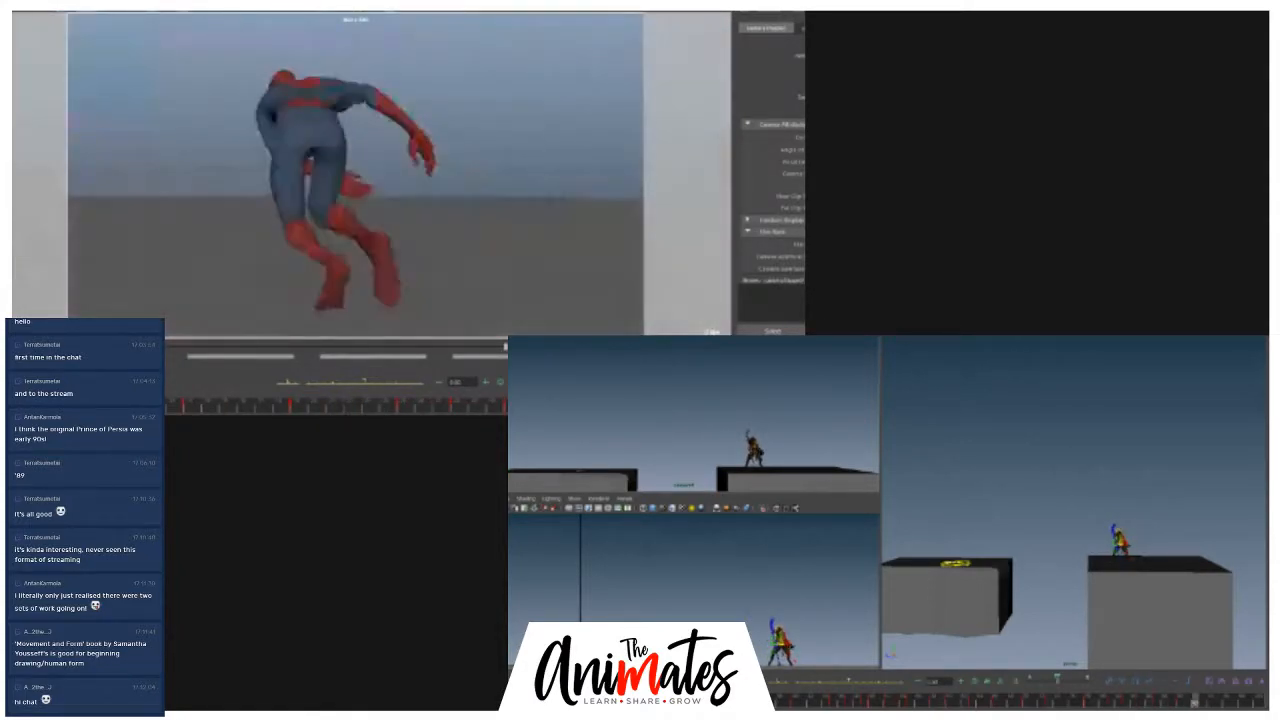
- Clear the Spider-Man selection, show the blocks in perspective, and select a block in front of the large back walls
{"action": "left_click", "coordinate": [363, 208]}
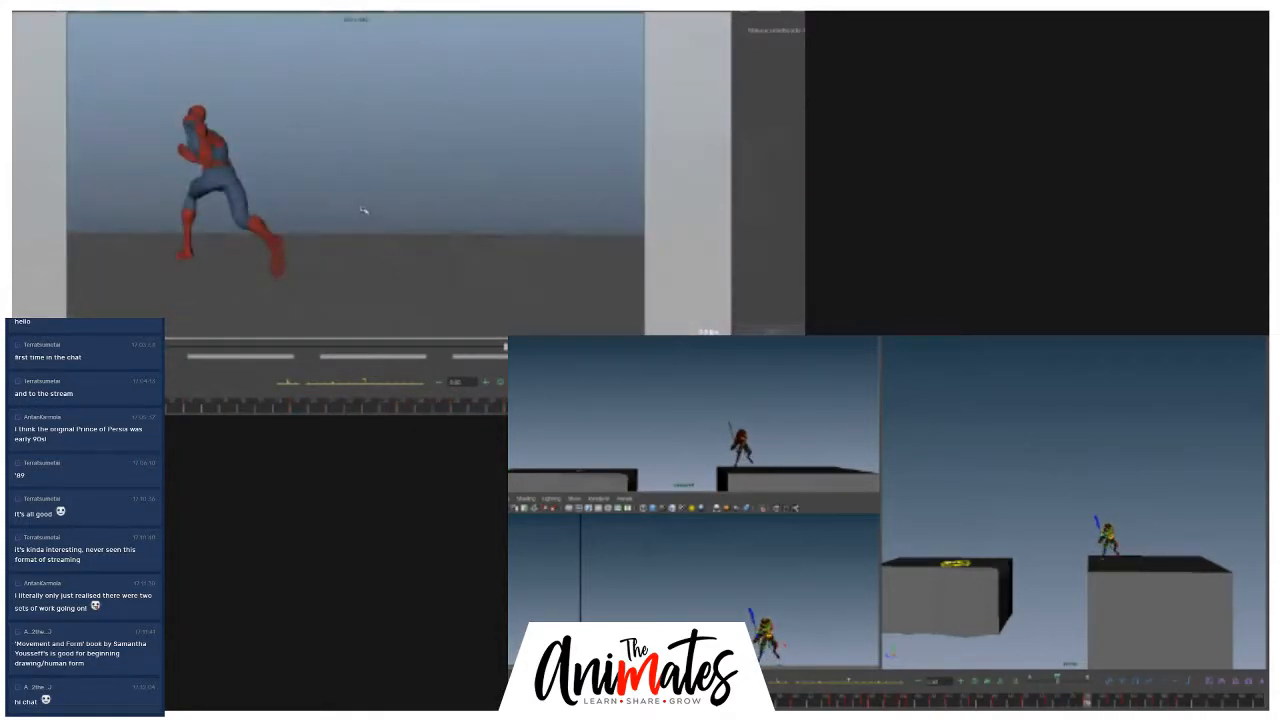
{"action": "key", "text": "space"}
{"action": "key", "text": "space"}
{"action": "left_click_drag", "start_coordinate": [307, 145], "coordinate": [590, 294], "text": "alt"}
{"action": "key", "text": "f"}
{"action": "middle_click_drag", "start_coordinate": [591, 294], "coordinate": [490, 264], "text": "alt"}
{"action": "left_click", "coordinate": [552, 282]}
{"action": "left_click_drag", "start_coordinate": [552, 282], "coordinate": [468, 282], "text": "alt"}
{"action": "key", "text": "space"}
{"action": "key", "text": "space"}
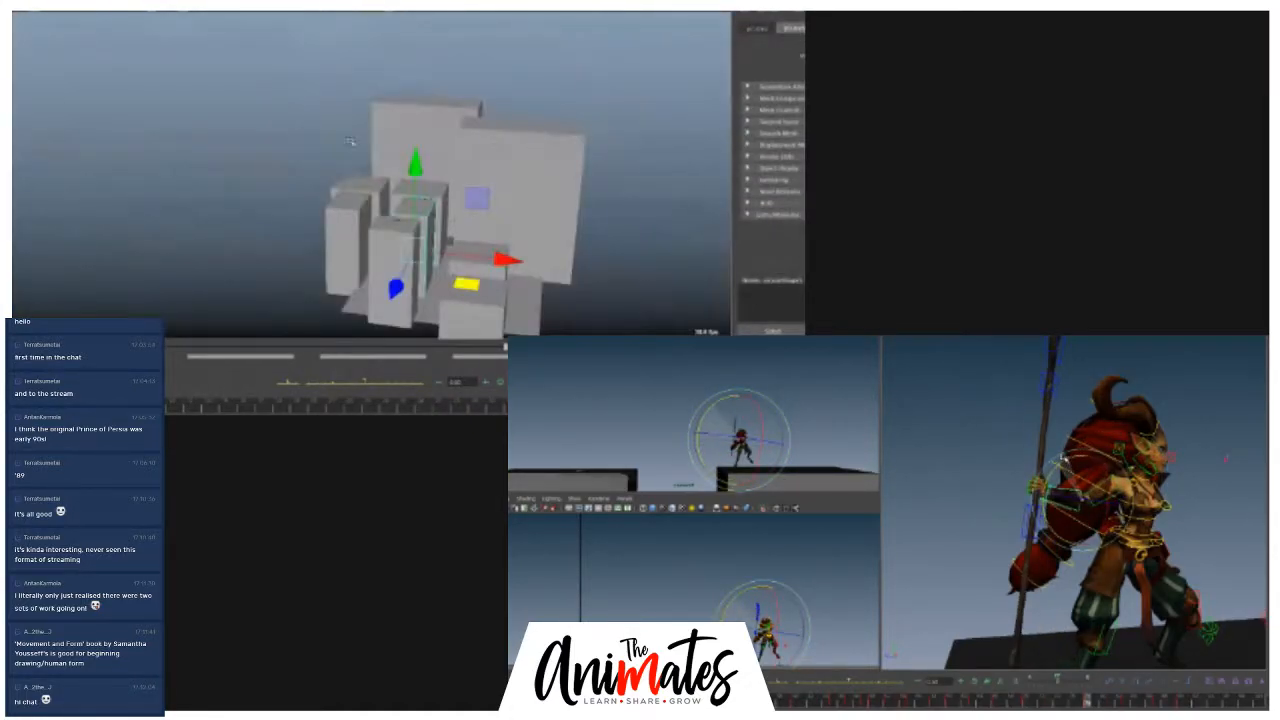
- Scale the selected Spider-Man block and scrub the shot to check it in the camera view
{"action": "key", "text": "space"}
{"action": "key", "text": "space"}
{"action": "left_click_drag", "start_coordinate": [356, 406], "coordinate": [333, 406]}
{"action": "key", "text": "space"}
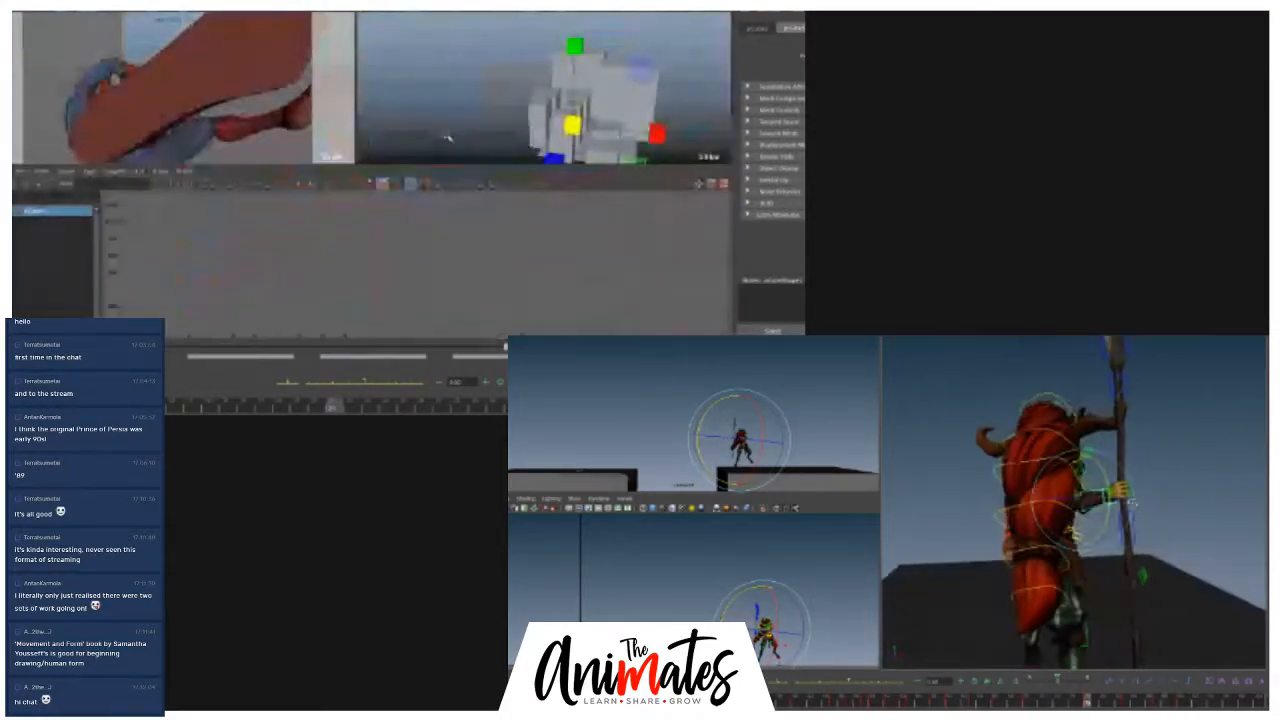
{"action": "left_click_drag", "start_coordinate": [1076, 511], "coordinate": [1150, 490], "text": "alt"}
{"action": "right_click_drag", "start_coordinate": [1060, 515], "coordinate": [965, 535], "text": "alt"}
{"action": "left_click_drag", "start_coordinate": [530, 70], "coordinate": [531, 57]}
{"action": "key", "text": "space"}
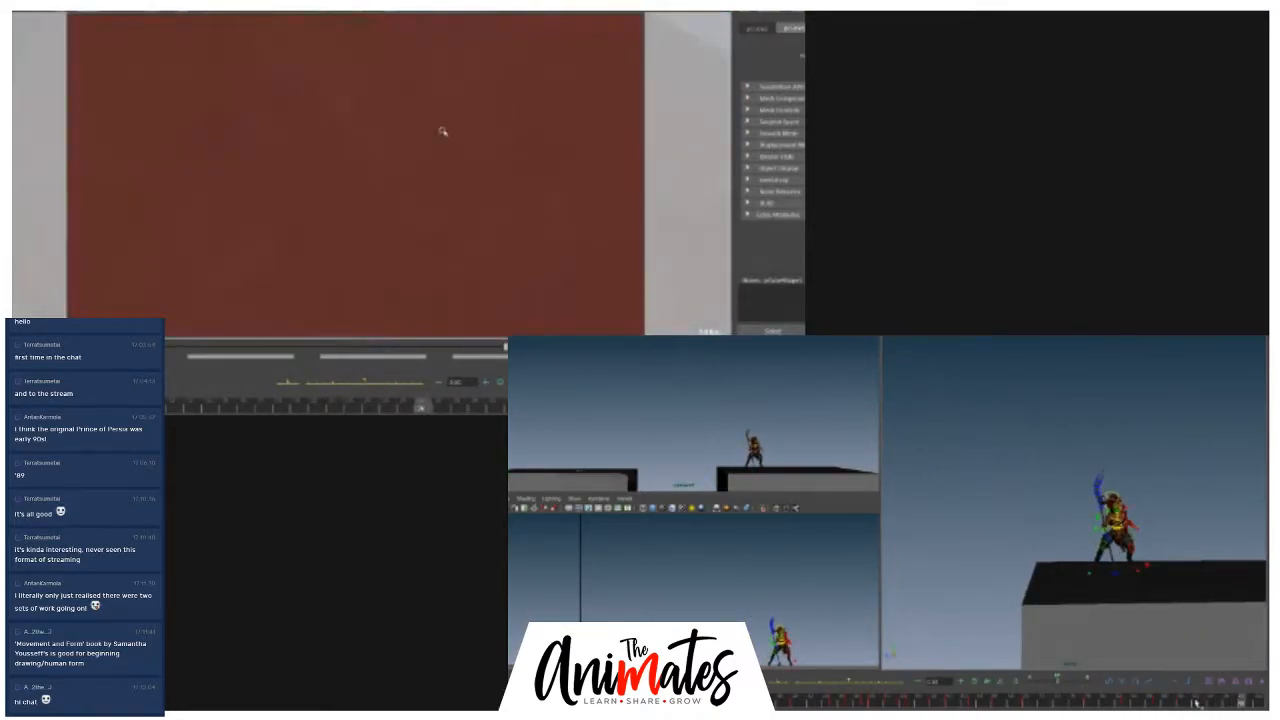
- Stretch the selected block upward in the Spider-Man scene and scrub the staff character's landing and settle
{"action": "key", "text": "space"}
{"action": "key", "text": "space"}
{"action": "left_click_drag", "start_coordinate": [951, 700], "coordinate": [814, 680]}
{"action": "left_click_drag", "start_coordinate": [508, 151], "coordinate": [455, 165], "text": "alt"}
{"action": "left_click_drag", "start_coordinate": [814, 680], "coordinate": [860, 674]}
{"action": "left_click_drag", "start_coordinate": [455, 165], "coordinate": [335, 235], "text": "alt"}
{"action": "left_click_drag", "start_coordinate": [860, 674], "coordinate": [955, 655]}
{"action": "left_click_drag", "start_coordinate": [335, 235], "coordinate": [308, 252], "text": "alt"}
{"action": "left_click_drag", "start_coordinate": [955, 655], "coordinate": [1229, 623]}
{"action": "left_click_drag", "start_coordinate": [308, 252], "coordinate": [182, 165], "text": "alt"}
{"action": "mouse_move", "coordinate": [285, 305]}
{"action": "left_mouse_down", "text": "alt"}
{"action": "mouse_move", "coordinate": [178, 245]}
{"action": "mouse_move", "coordinate": [253, 247]}
{"action": "mouse_move", "coordinate": [270, 325]}
{"action": "left_mouse_up", "text": "alt"}
{"action": "left_click_drag", "start_coordinate": [317, 178], "coordinate": [318, 122]}
{"action": "key", "text": "e"}
{"action": "key", "text": "space"}
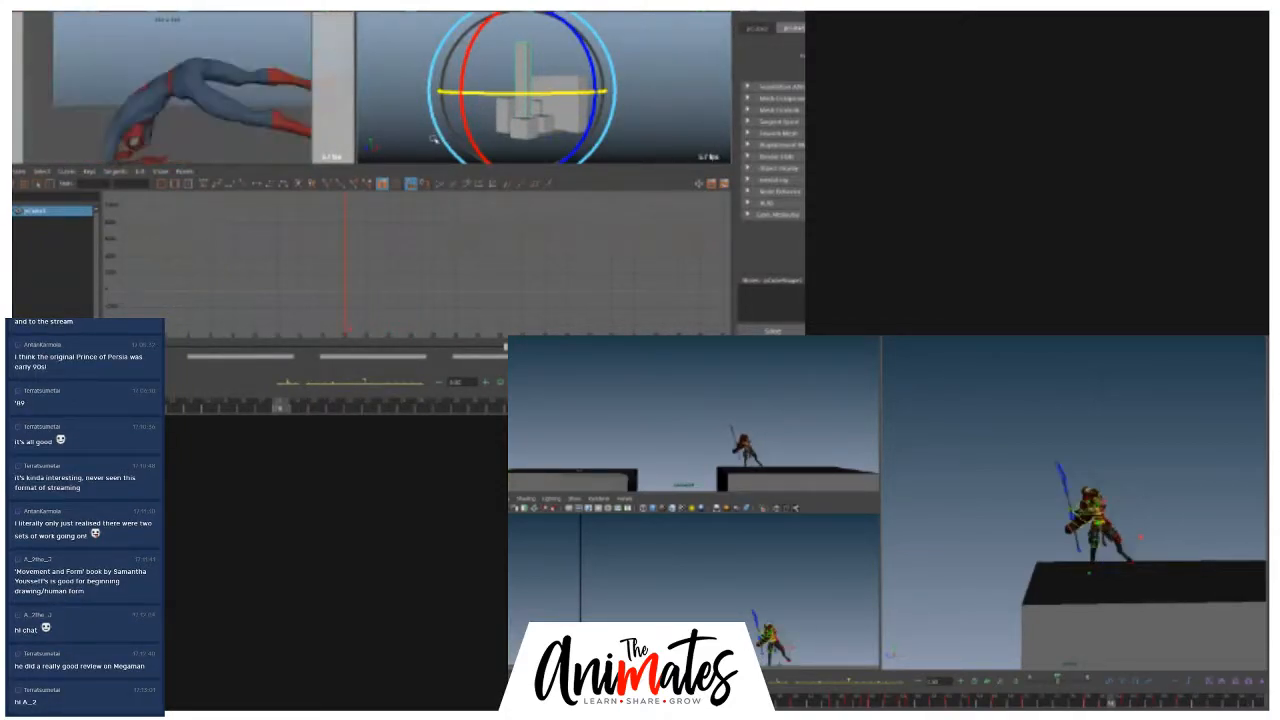
- Examine the tall selected block and its neighbours from another angle in the Spider-Man perspective view
{"action": "key", "text": "space"}
{"action": "right_click_drag", "start_coordinate": [195, 232], "coordinate": [250, 232], "text": "alt"}
{"action": "middle_click_drag", "start_coordinate": [250, 232], "coordinate": [373, 226], "text": "alt"}
{"action": "left_click_drag", "start_coordinate": [373, 226], "coordinate": [464, 171], "text": "alt"}
{"action": "key", "text": "space"}
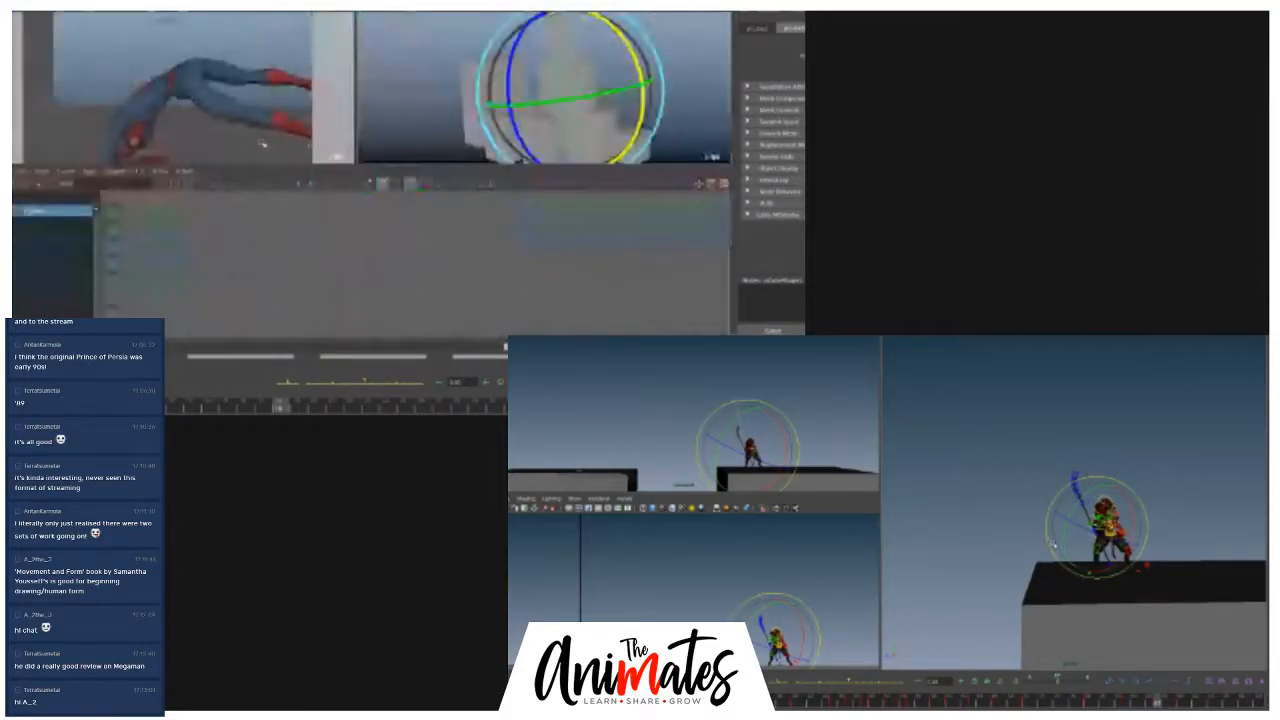
- Enlarge the Spider-Man camera view and advance through the shot to check the framing of the flip past the camera
{"action": "key", "text": "space"}
{"action": "key", "text": "alt+period"}
{"action": "key", "text": "alt+period"}
{"action": "key", "text": "alt+period"}
{"action": "key", "text": "alt+period"}
{"action": "key", "text": "alt+period"}
{"action": "key", "text": "alt+period"}
{"action": "key", "text": "alt+period"}
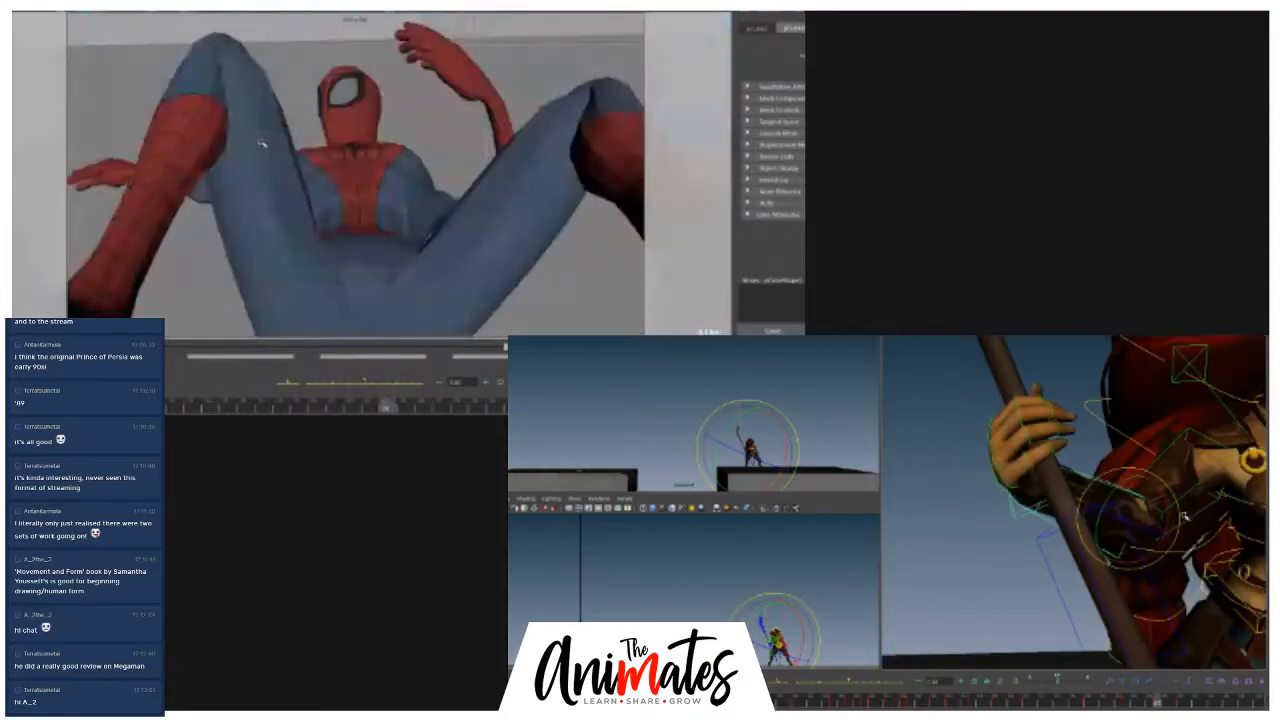
{"action": "key", "text": "alt+period"}
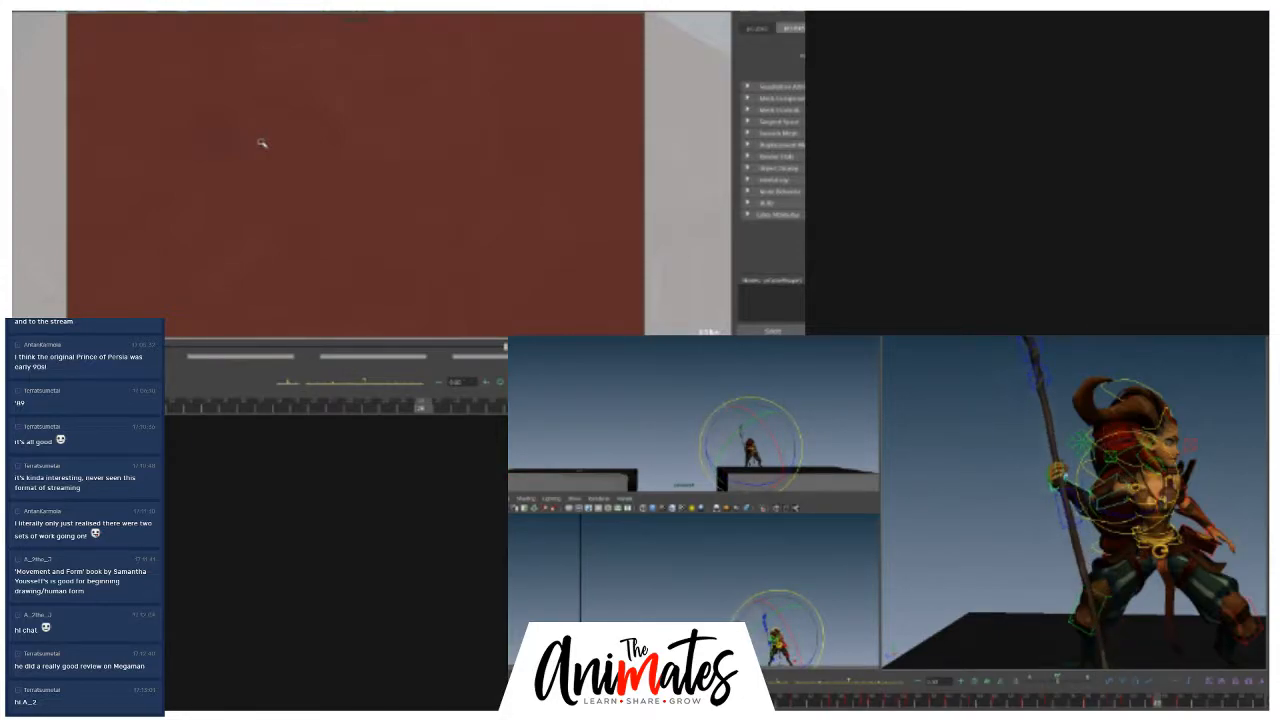
{"action": "left_click_drag", "start_coordinate": [408, 406], "coordinate": [680, 411]}
- Scrub the staff character's settle and move the control at the hand holding the staff
{"action": "left_click_drag", "start_coordinate": [1163, 704], "coordinate": [1168, 660]}
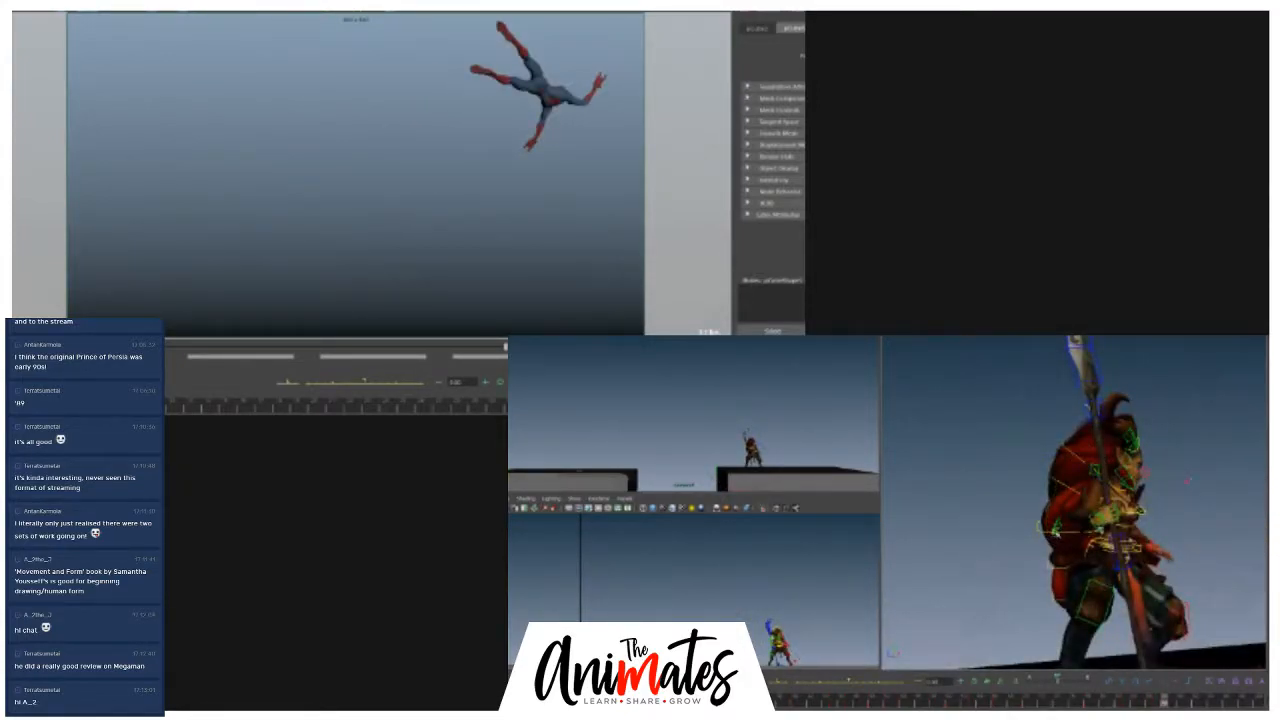
{"action": "key", "text": "w"}
{"action": "mouse_move", "coordinate": [1178, 552]}
{"action": "left_mouse_down", "text": "alt"}
{"action": "mouse_move", "coordinate": [1098, 565]}
{"action": "mouse_move", "coordinate": [1160, 561]}
{"action": "left_mouse_up", "text": "alt"}
{"action": "left_click_drag", "start_coordinate": [1180, 706], "coordinate": [1260, 704]}
{"action": "mouse_move", "coordinate": [1067, 536]}
{"action": "left_mouse_down"}
{"action": "mouse_move", "coordinate": [1051, 529]}
{"action": "mouse_move", "coordinate": [1086, 540]}
{"action": "left_mouse_up"}
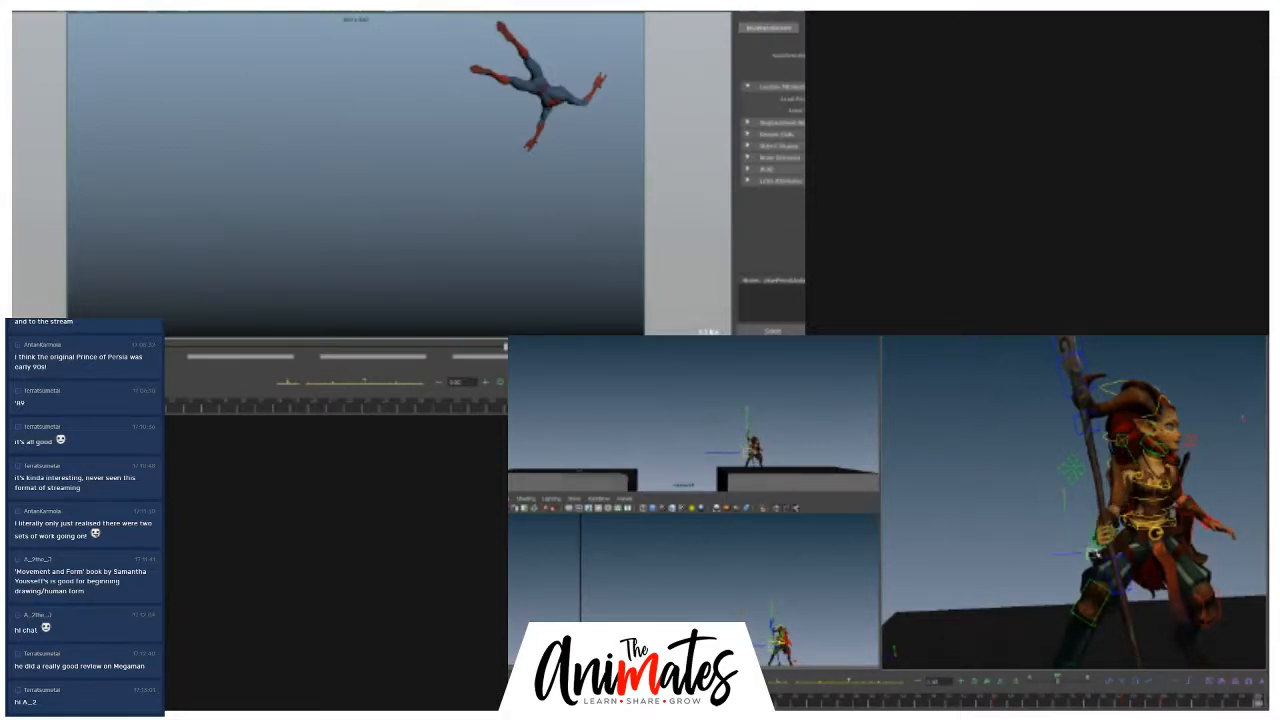
- Rotate the staff character's upper-body controls on the settling poses and scrub toward the end of the shot
{"action": "left_click_drag", "start_coordinate": [1210, 541], "coordinate": [1094, 522], "text": "alt"}
{"action": "left_click", "coordinate": [1136, 481]}
{"action": "key", "text": "e"}
{"action": "left_click_drag", "start_coordinate": [1172, 447], "coordinate": [1150, 443]}
{"action": "left_click_drag", "start_coordinate": [1254, 698], "coordinate": [1224, 693]}
{"action": "left_click", "coordinate": [1134, 468]}
{"action": "left_click_drag", "start_coordinate": [1134, 493], "coordinate": [1138, 494]}
{"action": "mouse_move", "coordinate": [1188, 702]}
{"action": "left_mouse_down"}
{"action": "mouse_move", "coordinate": [1116, 690]}
{"action": "mouse_move", "coordinate": [1141, 674]}
{"action": "mouse_move", "coordinate": [1243, 707]}
{"action": "left_mouse_up"}
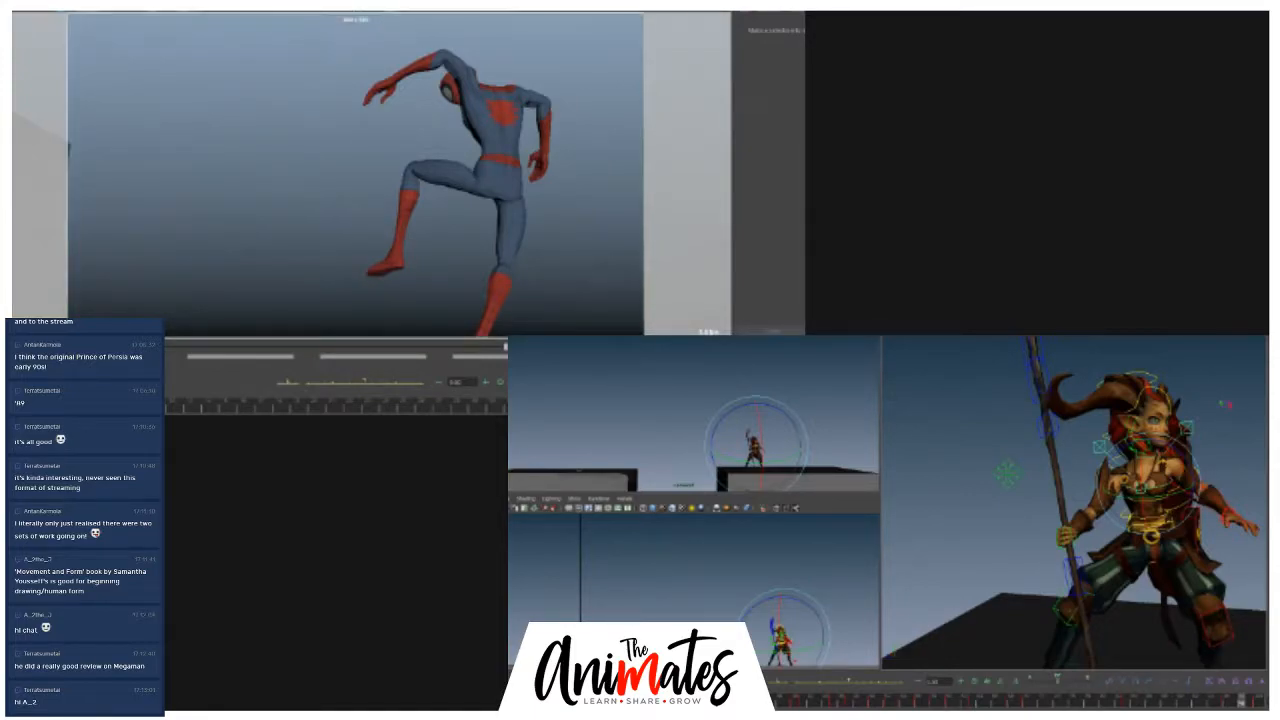
- Inspect the Spider-Man camera and locator attributes, and view the staff character from behind near the end of the settle
{"action": "left_click", "coordinate": [75, 36]}
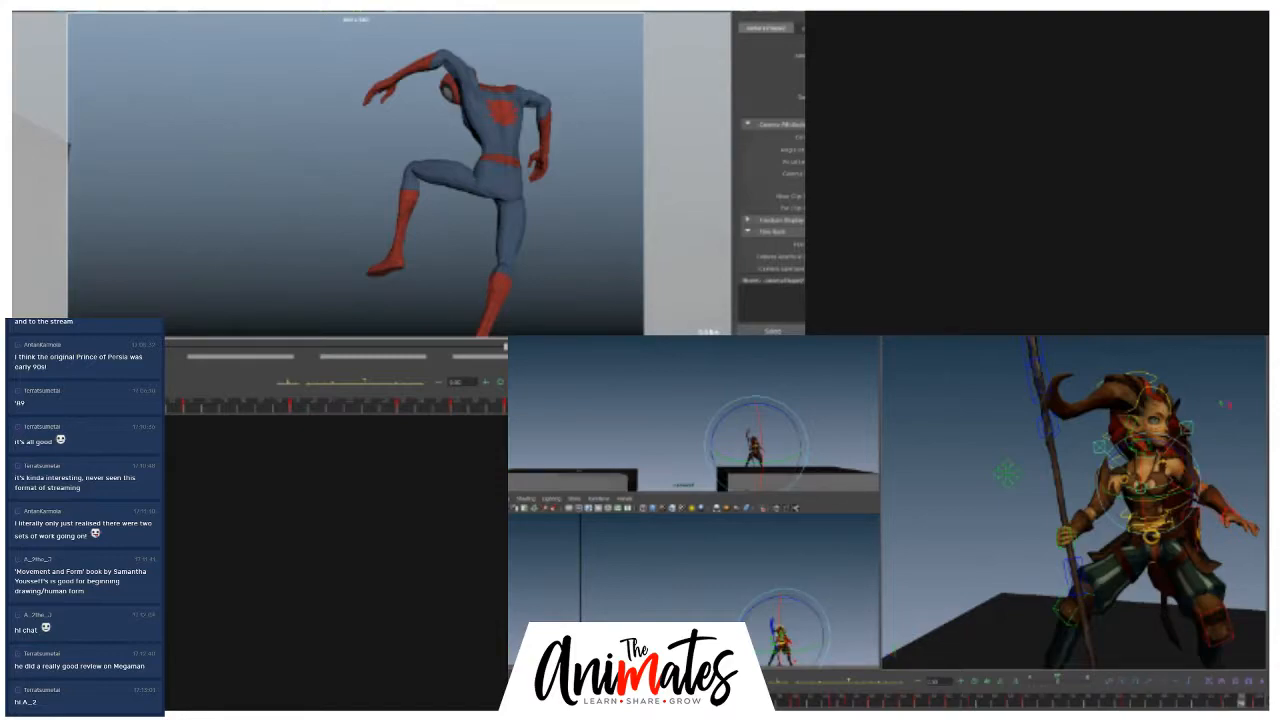
{"action": "left_click", "coordinate": [463, 276]}
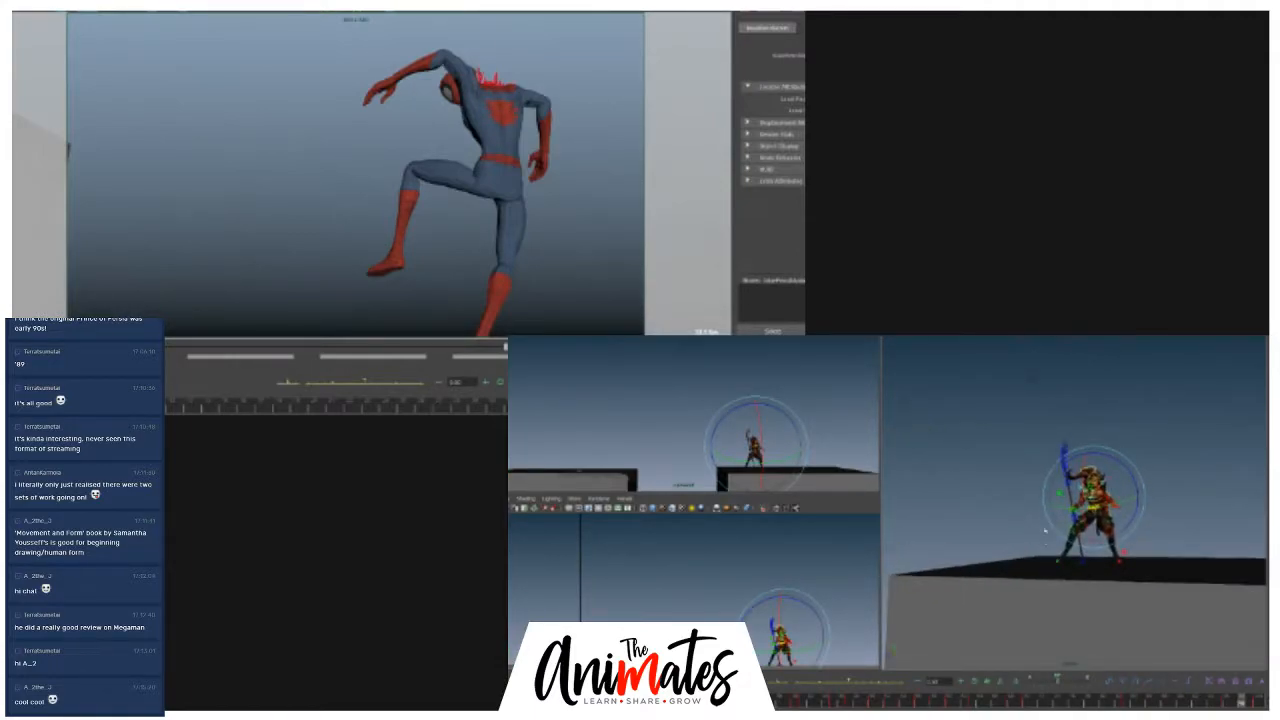
{"action": "left_click", "coordinate": [1183, 409]}
{"action": "mouse_move", "coordinate": [1171, 420]}
{"action": "left_mouse_down", "text": "alt"}
{"action": "mouse_move", "coordinate": [1140, 476]}
{"action": "mouse_move", "coordinate": [1163, 484]}
{"action": "mouse_move", "coordinate": [1155, 472]}
{"action": "mouse_move", "coordinate": [1146, 499]}
{"action": "mouse_move", "coordinate": [1088, 551]}
{"action": "mouse_move", "coordinate": [821, 539]}
{"action": "mouse_move", "coordinate": [848, 532]}
{"action": "left_mouse_up", "text": "alt"}
{"action": "mouse_move", "coordinate": [1099, 699]}
{"action": "left_mouse_down"}
{"action": "mouse_move", "coordinate": [1240, 690]}
{"action": "mouse_move", "coordinate": [1187, 681]}
{"action": "left_mouse_up"}
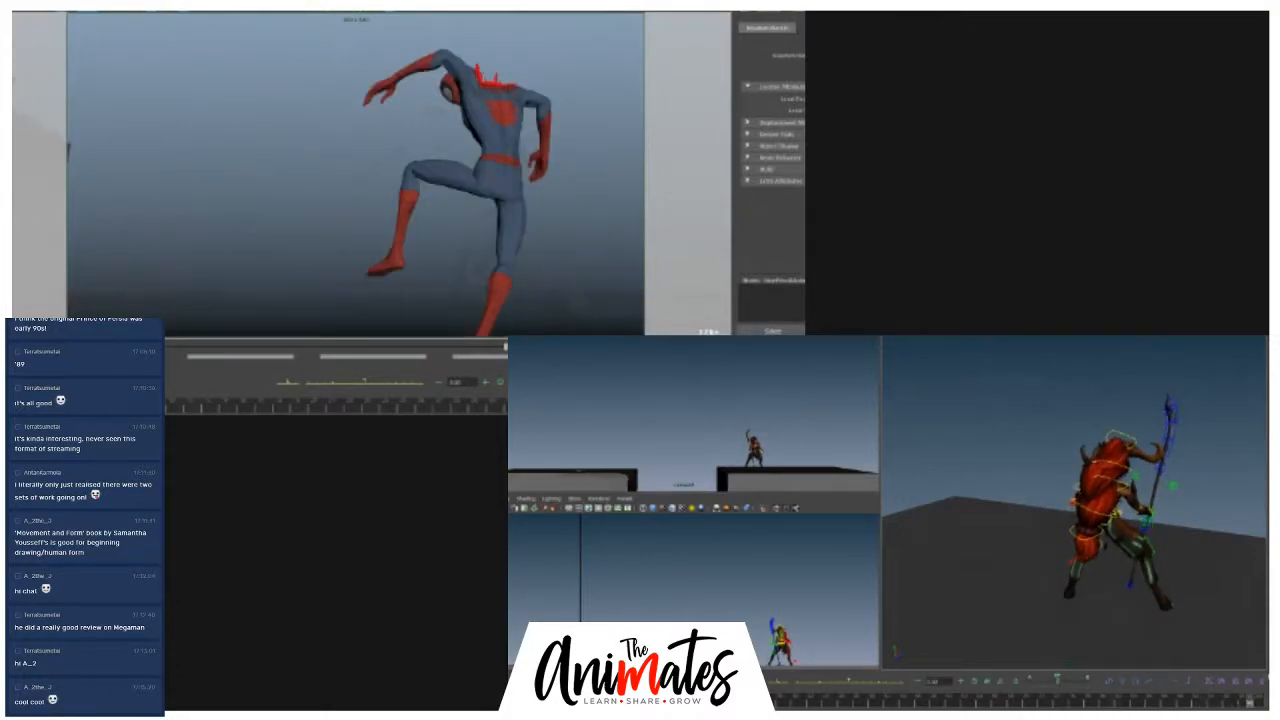
- Rotate the staff character's lower hair controls to swing the long red hair during the settle, and clear the selection
{"action": "key", "text": "e"}
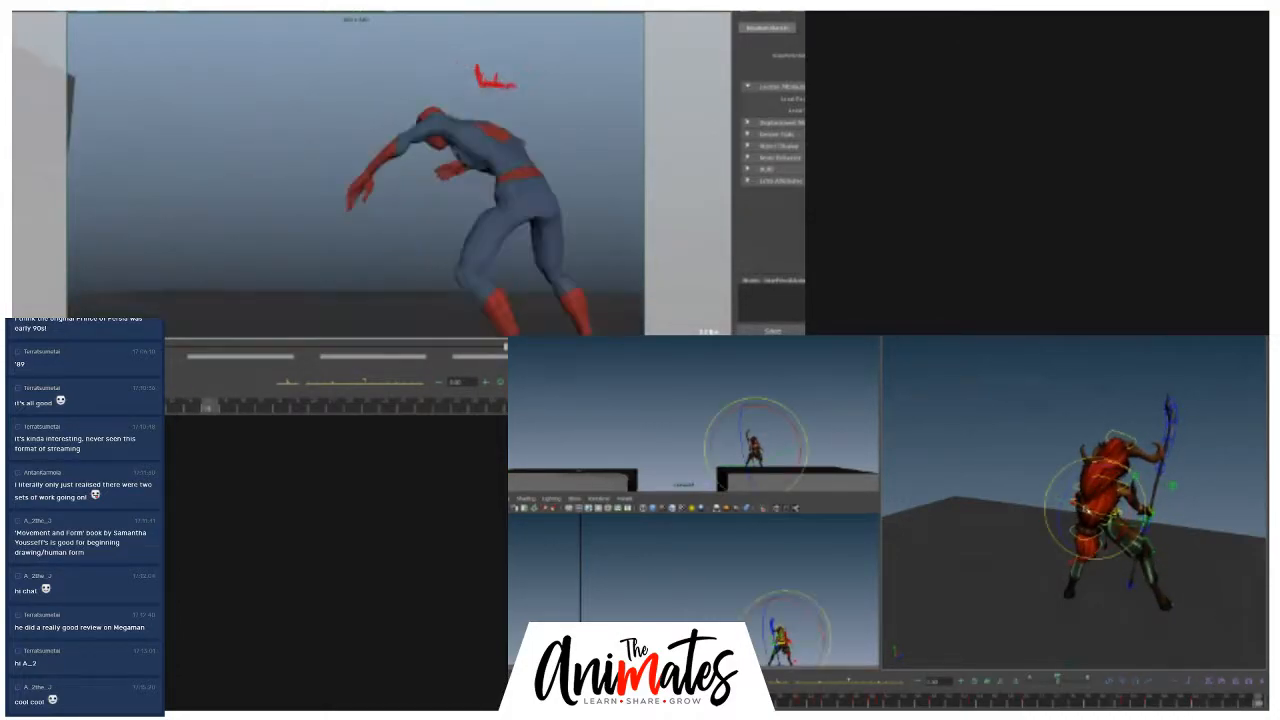
{"action": "left_click_drag", "start_coordinate": [1188, 684], "coordinate": [1196, 703]}
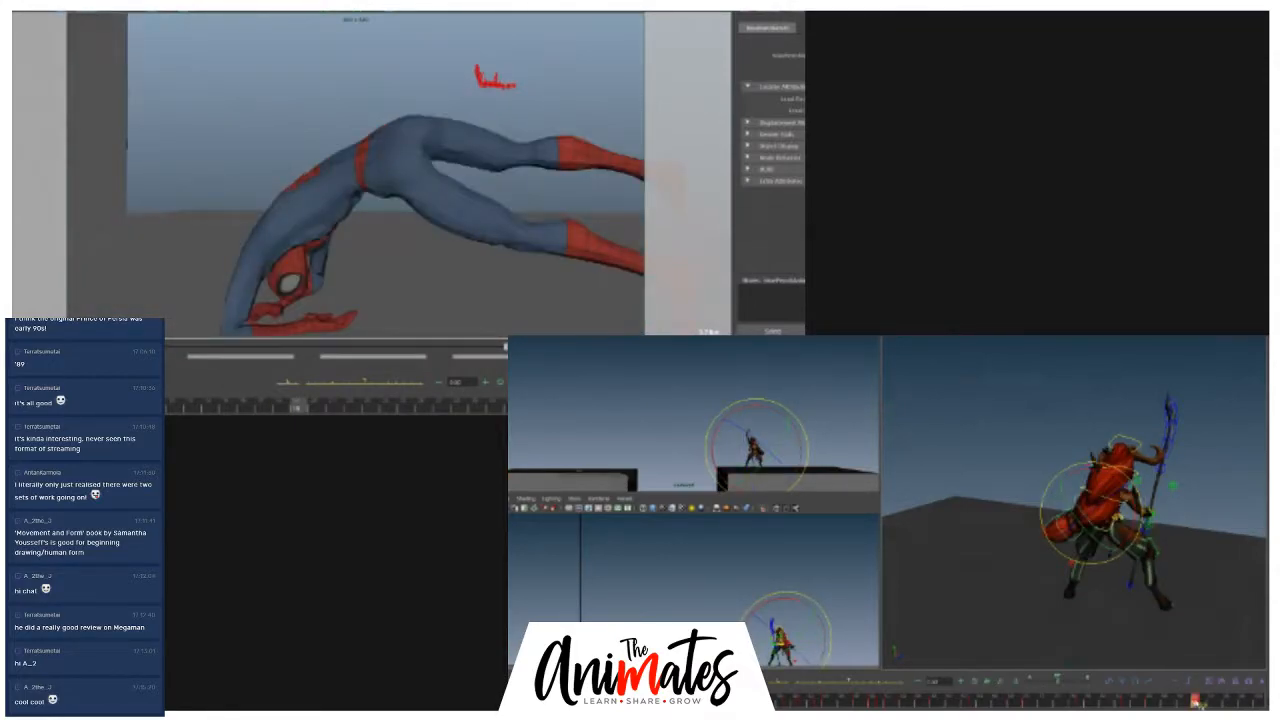
{"action": "double_click", "coordinate": [1196, 703]}
{"action": "left_click", "coordinate": [1211, 700]}
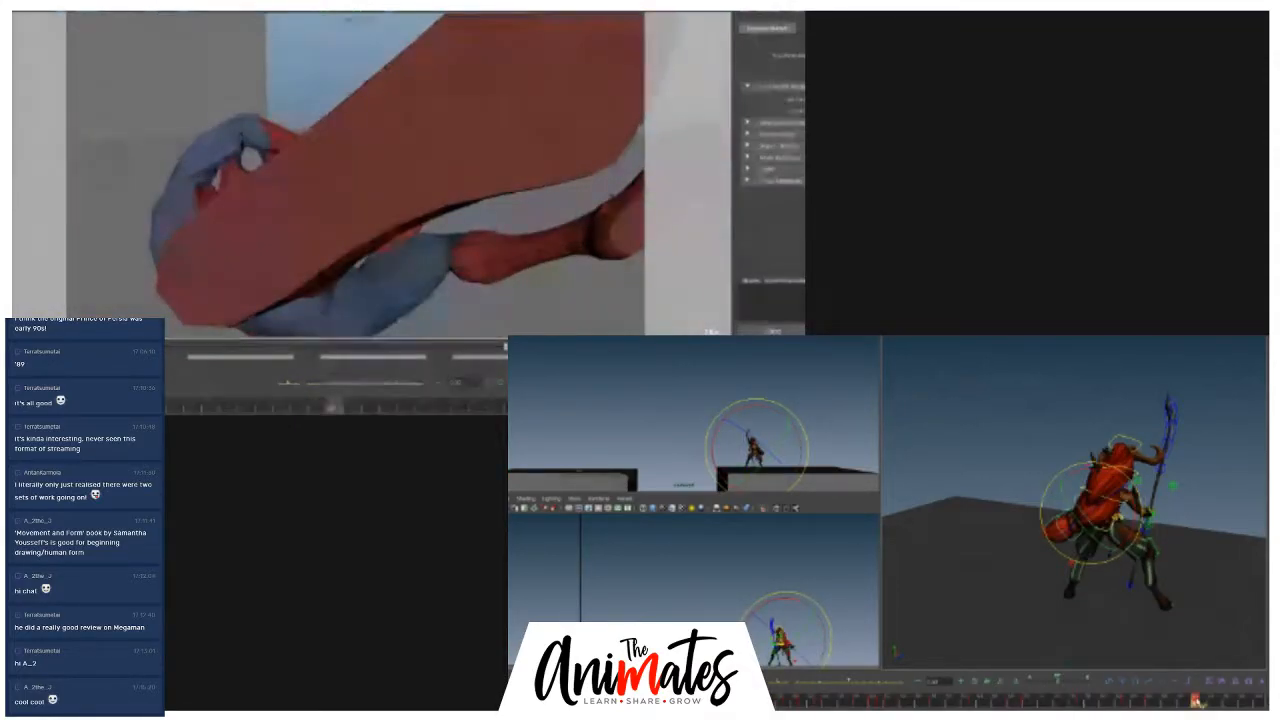
{"action": "key", "text": "e"}
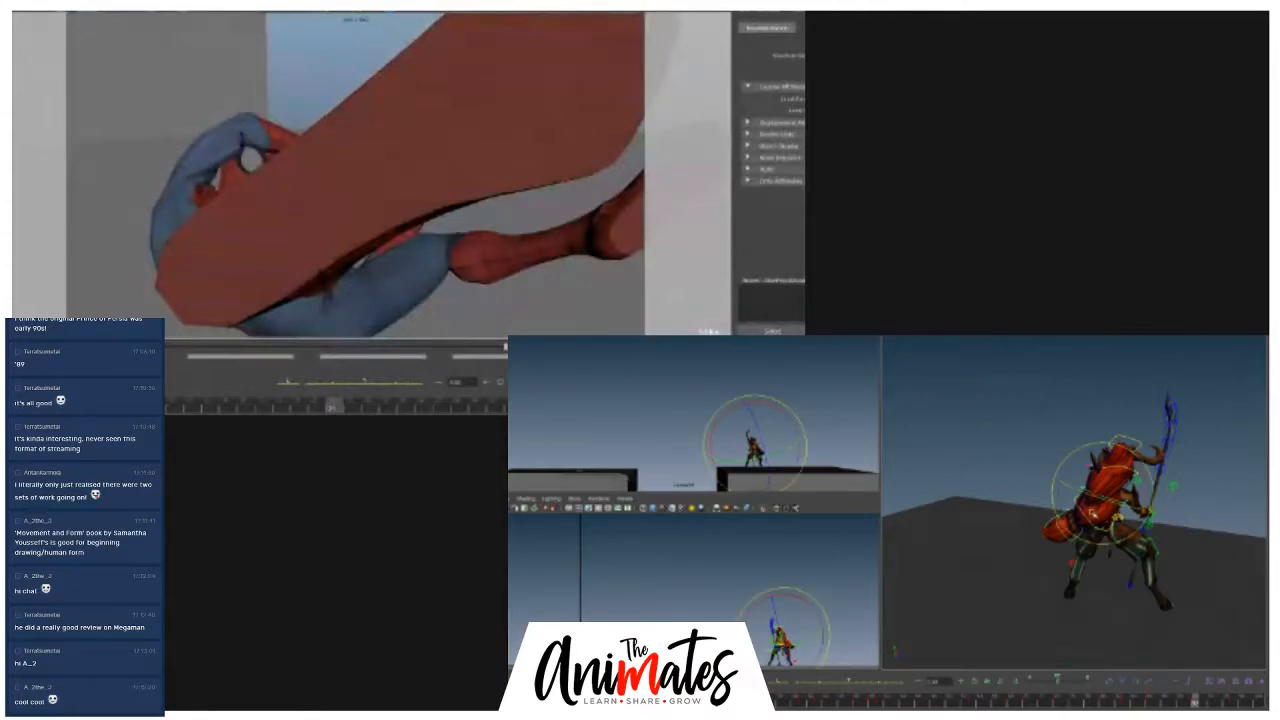
{"action": "left_click", "coordinate": [1016, 492]}
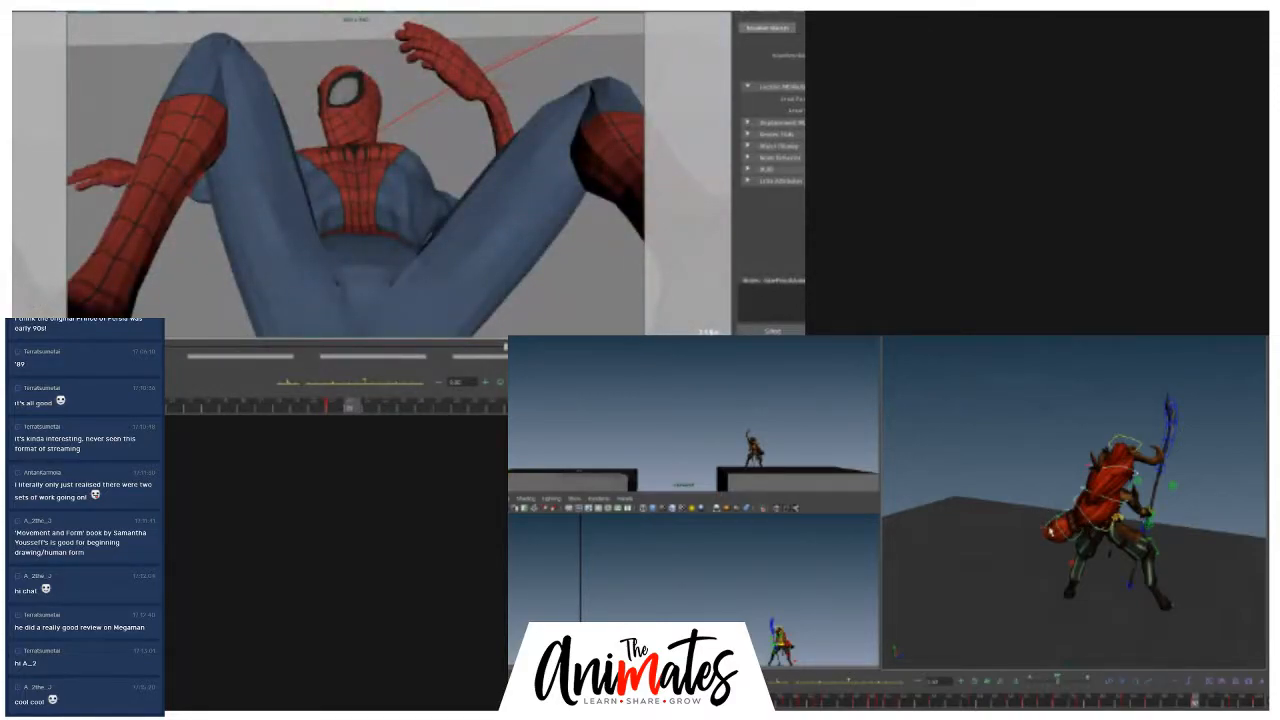
- Apply a key edit near the end of the staff character's settle and rotate the hair tip outward
{"action": "left_click_drag", "start_coordinate": [1198, 702], "coordinate": [1251, 704]}
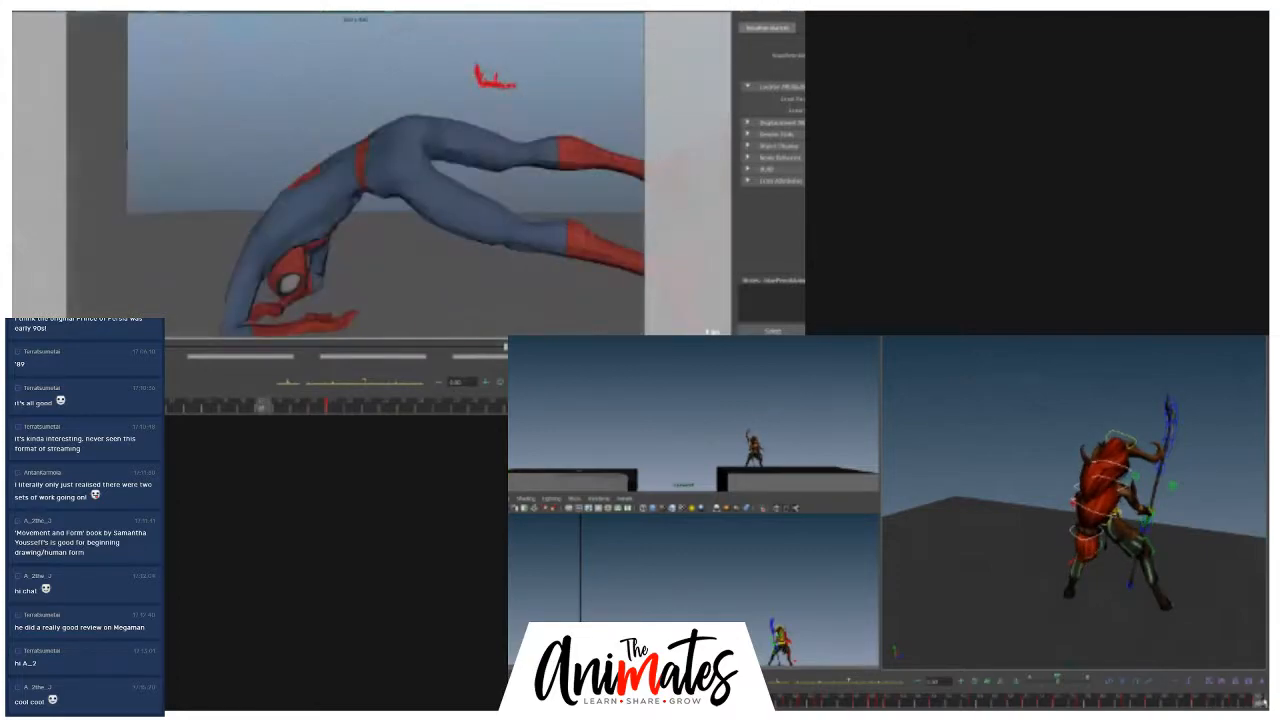
{"action": "right_click", "coordinate": [1251, 704]}
{"action": "left_click", "coordinate": [1252, 579]}
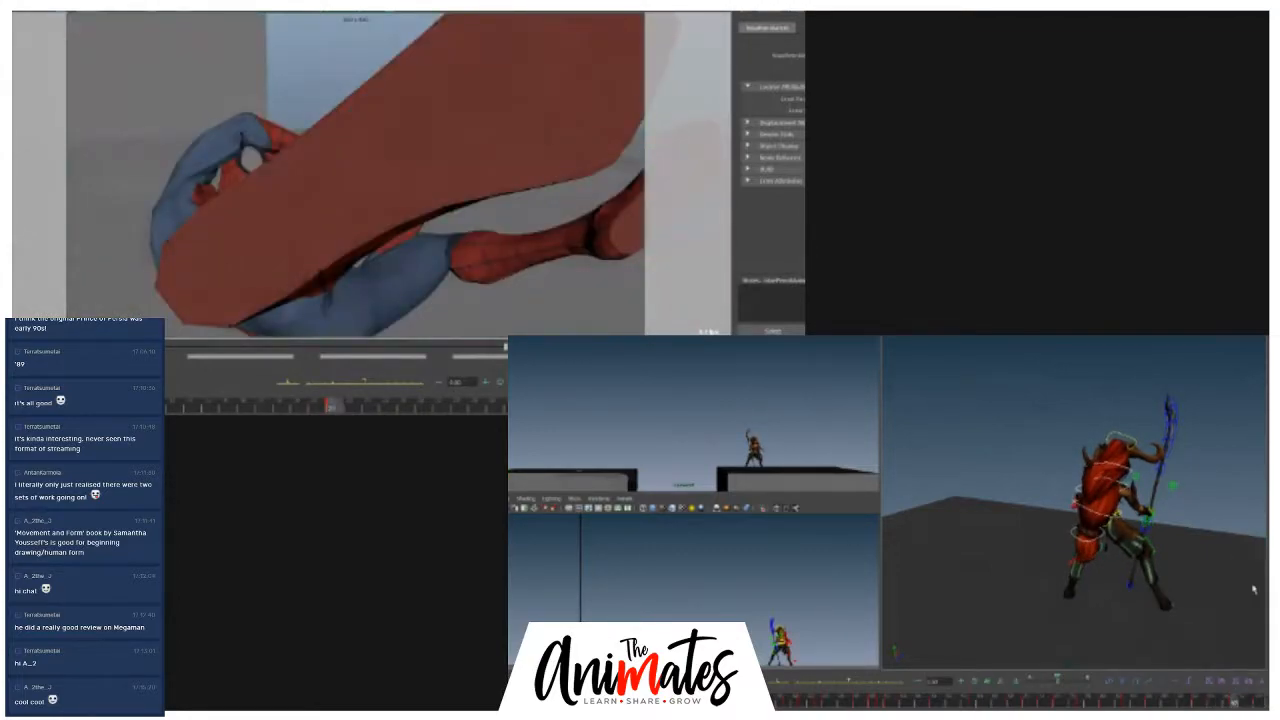
{"action": "left_click", "coordinate": [1256, 701]}
{"action": "key", "text": "e"}
{"action": "left_click", "coordinate": [1107, 534]}
{"action": "left_click_drag", "start_coordinate": [1108, 543], "coordinate": [1188, 548], "text": "alt"}
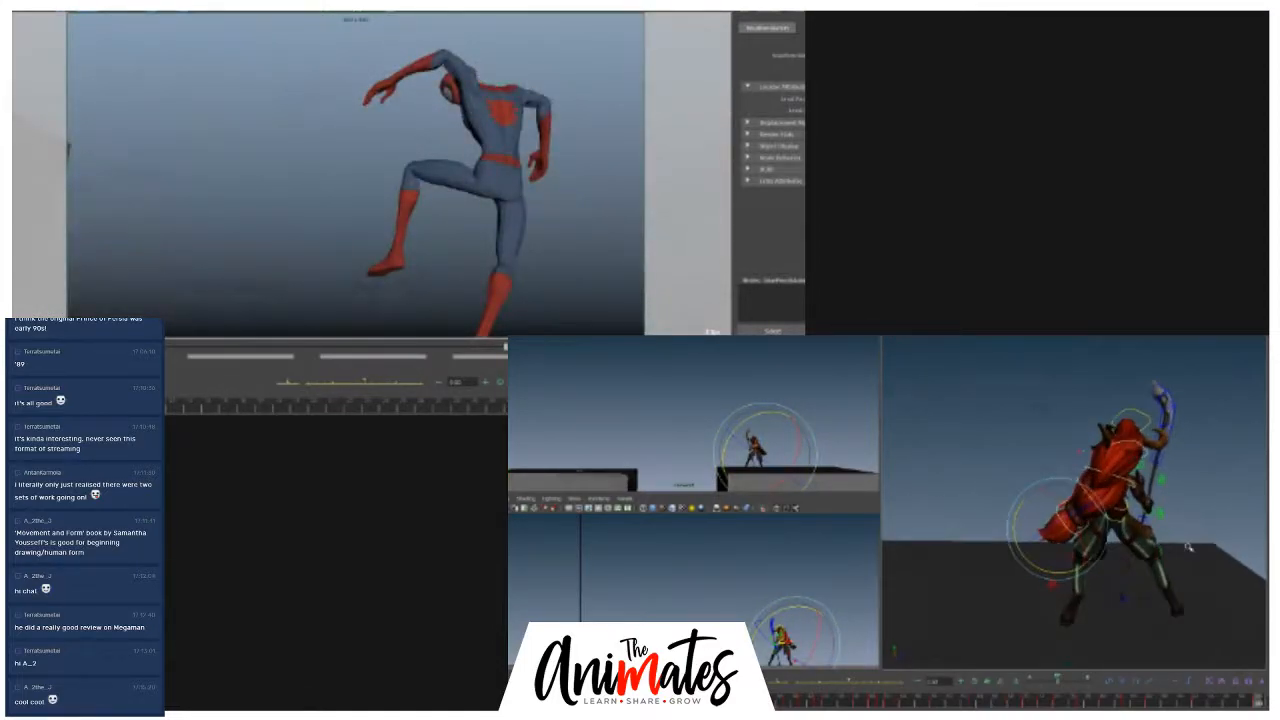
- Rotate the middle hair controls on the staff character's final pose and move the upper hair section sideways
{"action": "left_click", "coordinate": [1220, 506]}
{"action": "left_click", "coordinate": [1112, 518]}
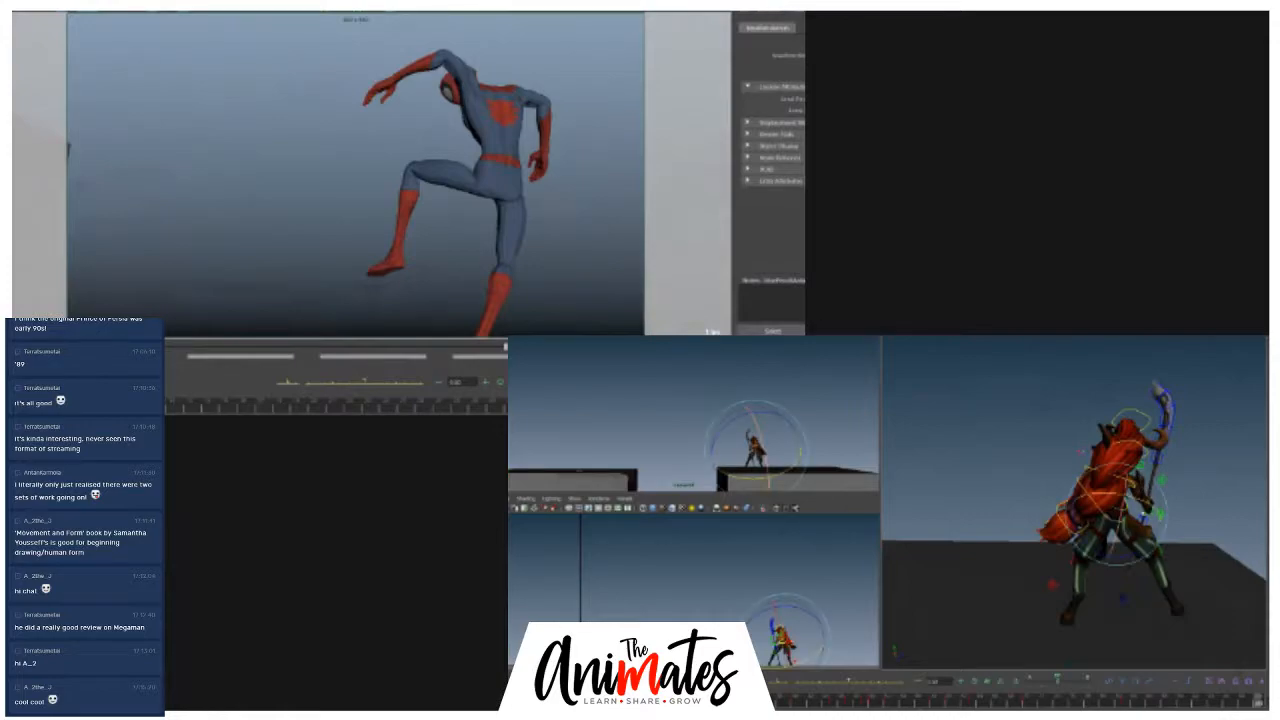
{"action": "left_click", "coordinate": [969, 491]}
{"action": "left_click", "coordinate": [1087, 493]}
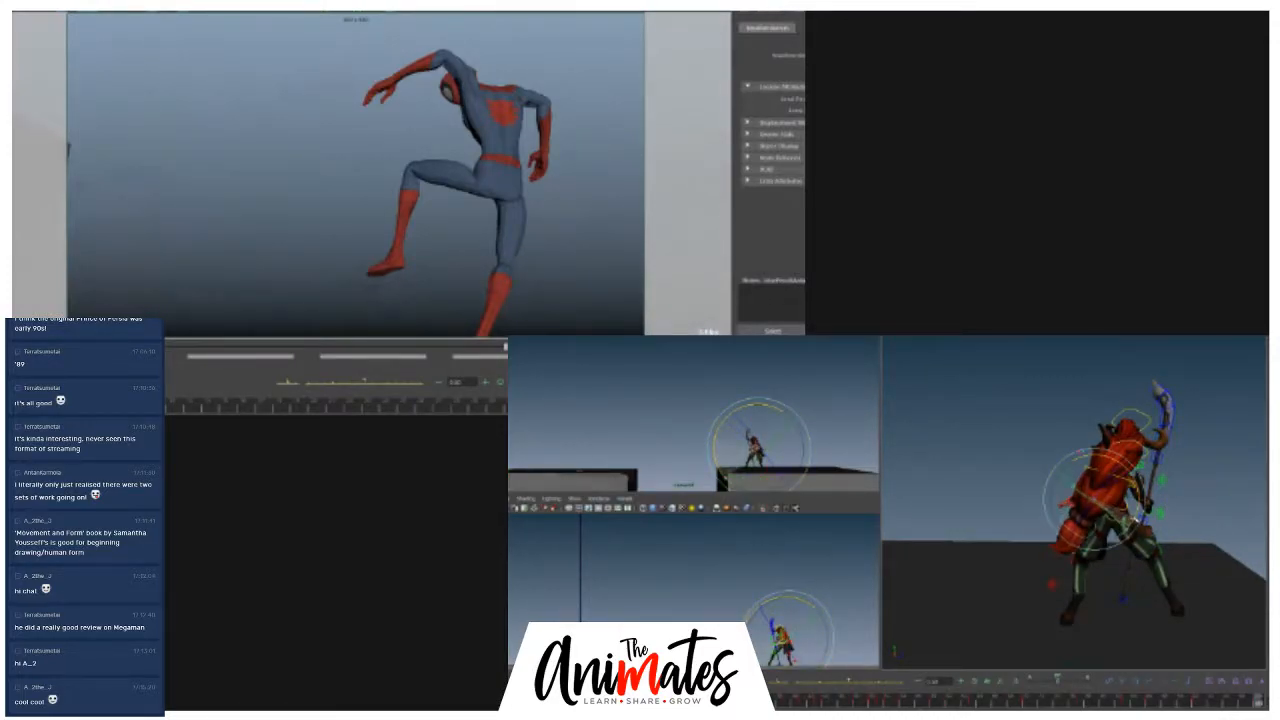
{"action": "key", "text": "w"}
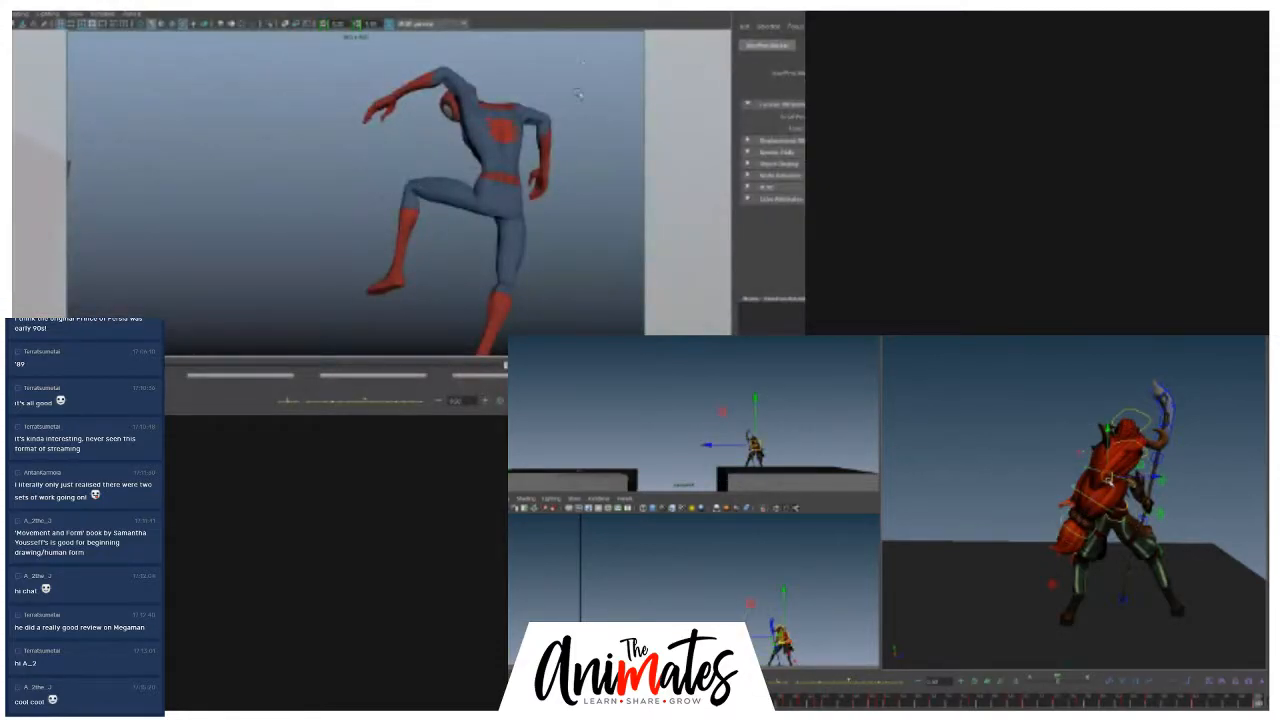
{"action": "left_click_drag", "start_coordinate": [1108, 479], "coordinate": [1125, 478]}
- Select Spider-Man in the perspective view, frame his upper body, and play the shot with the selection cleared
{"action": "left_click", "coordinate": [580, 99]}
{"action": "key", "text": "space"}
{"action": "left_click", "coordinate": [247, 107]}
{"action": "key", "text": "e"}
{"action": "key", "text": "f"}
{"action": "key", "text": "space"}
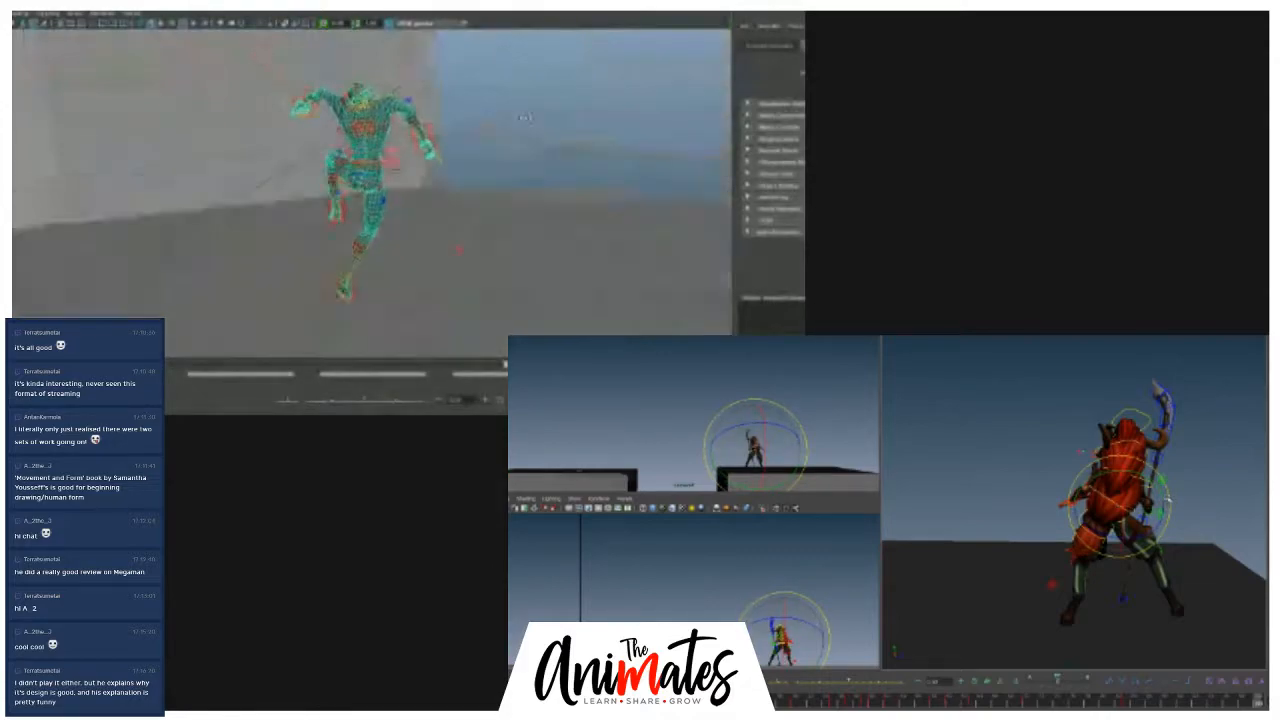
{"action": "key", "text": "alt+v"}
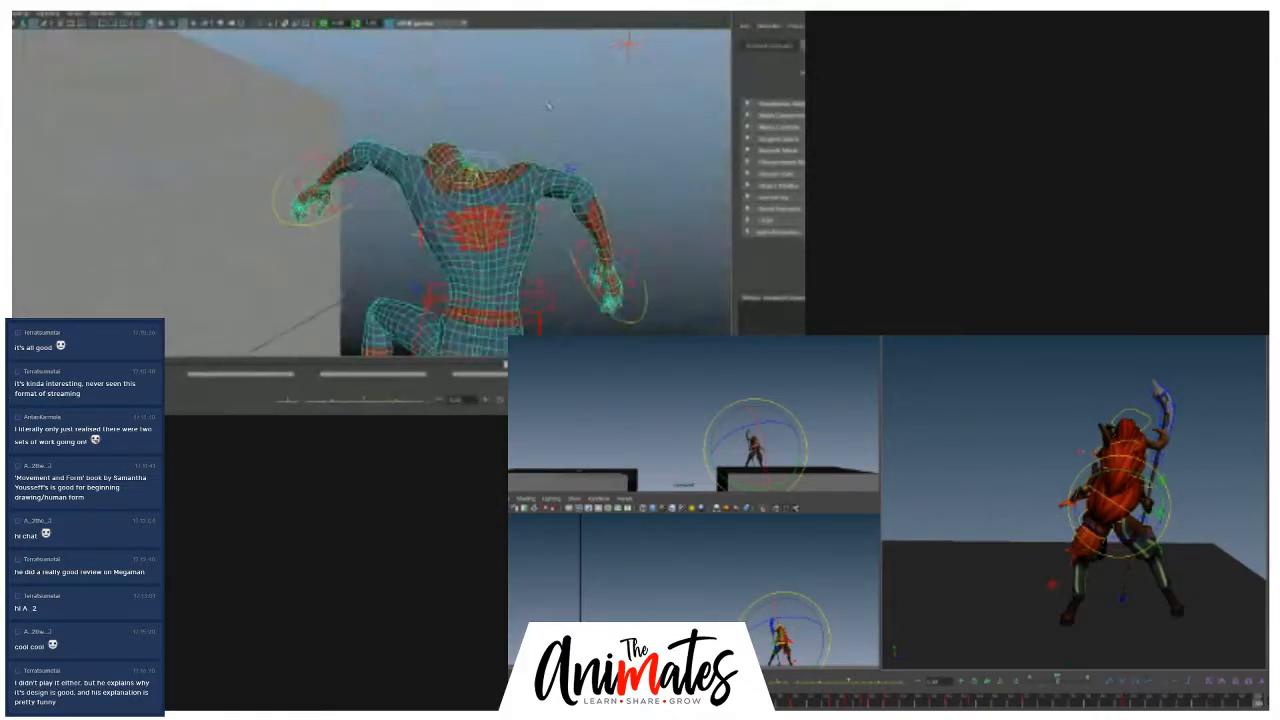
{"action": "left_click", "coordinate": [551, 104]}
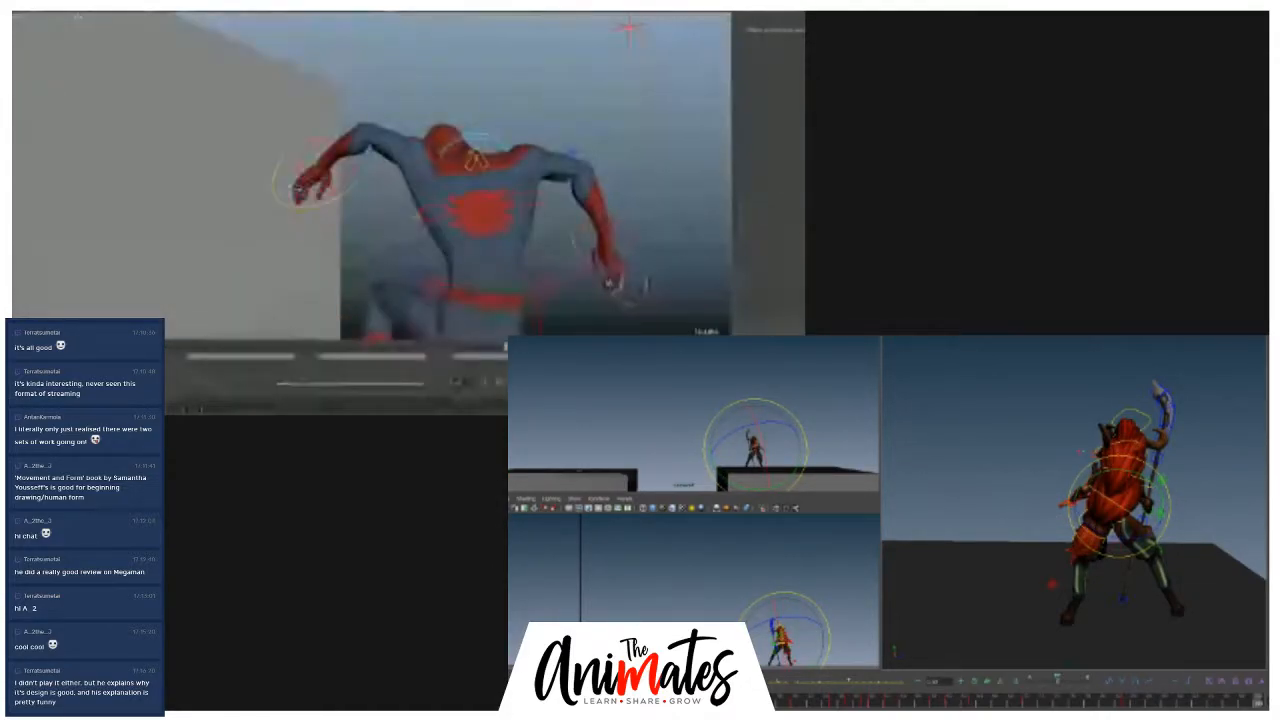
{"action": "key", "text": "alt+v"}
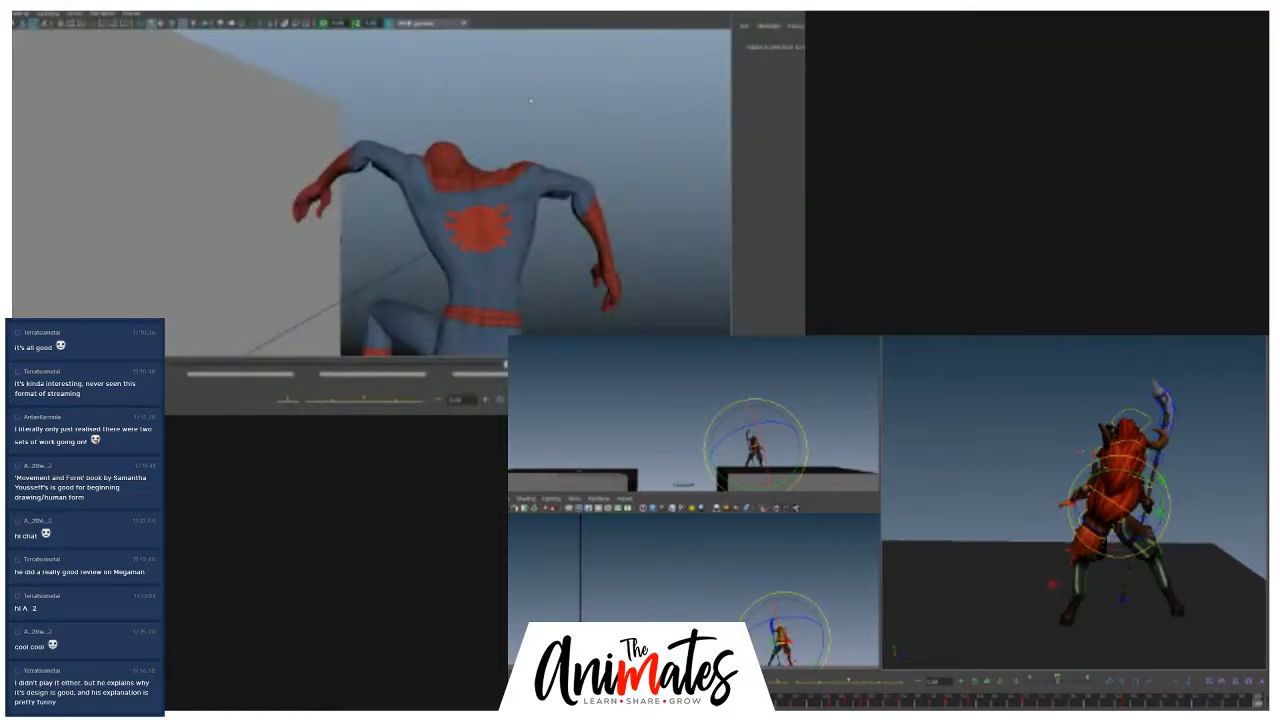
- Refine the staff character's final hair pose by moving and rotating its middle sections, and clear the selection
{"action": "key", "text": "q"}
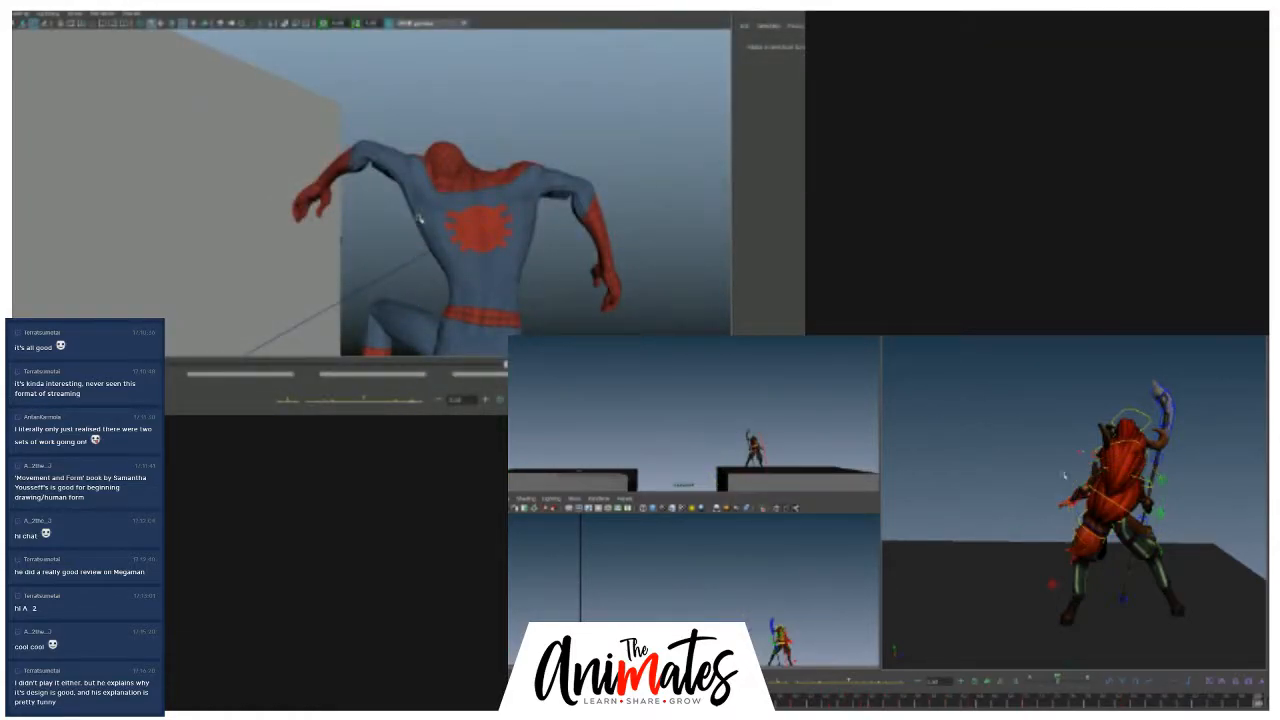
{"action": "key", "text": "w"}
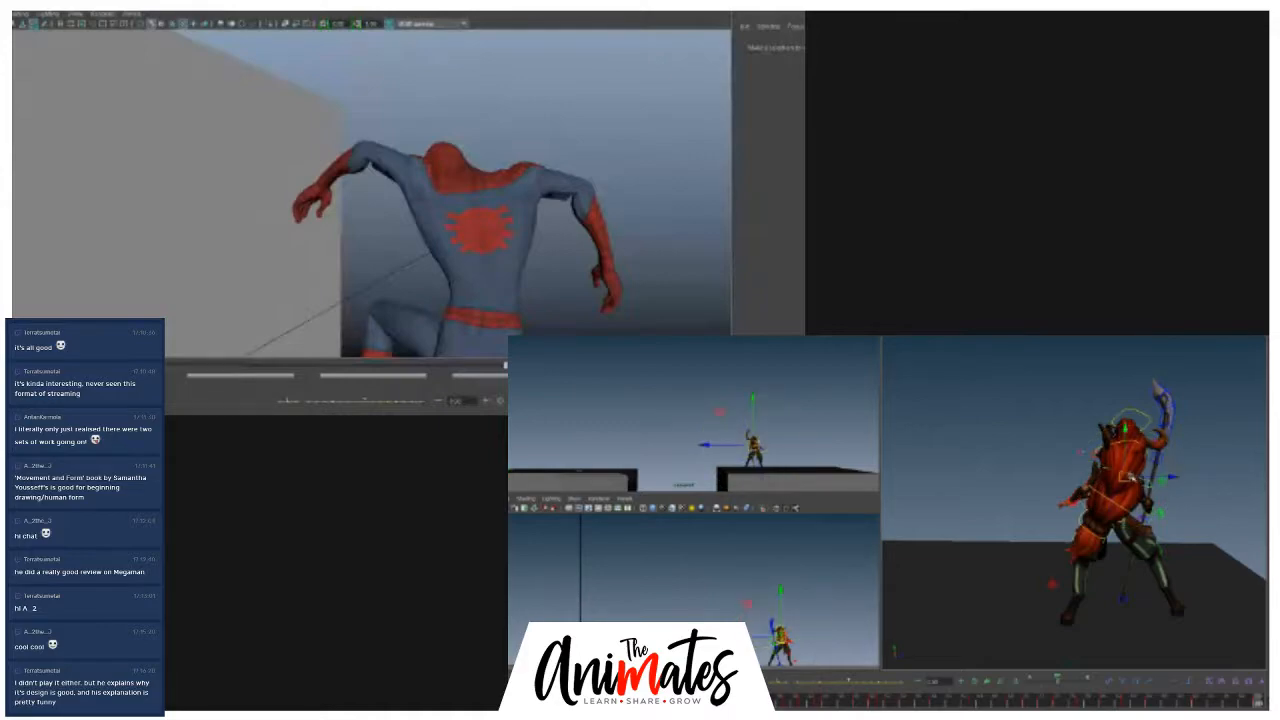
{"action": "key", "text": "e"}
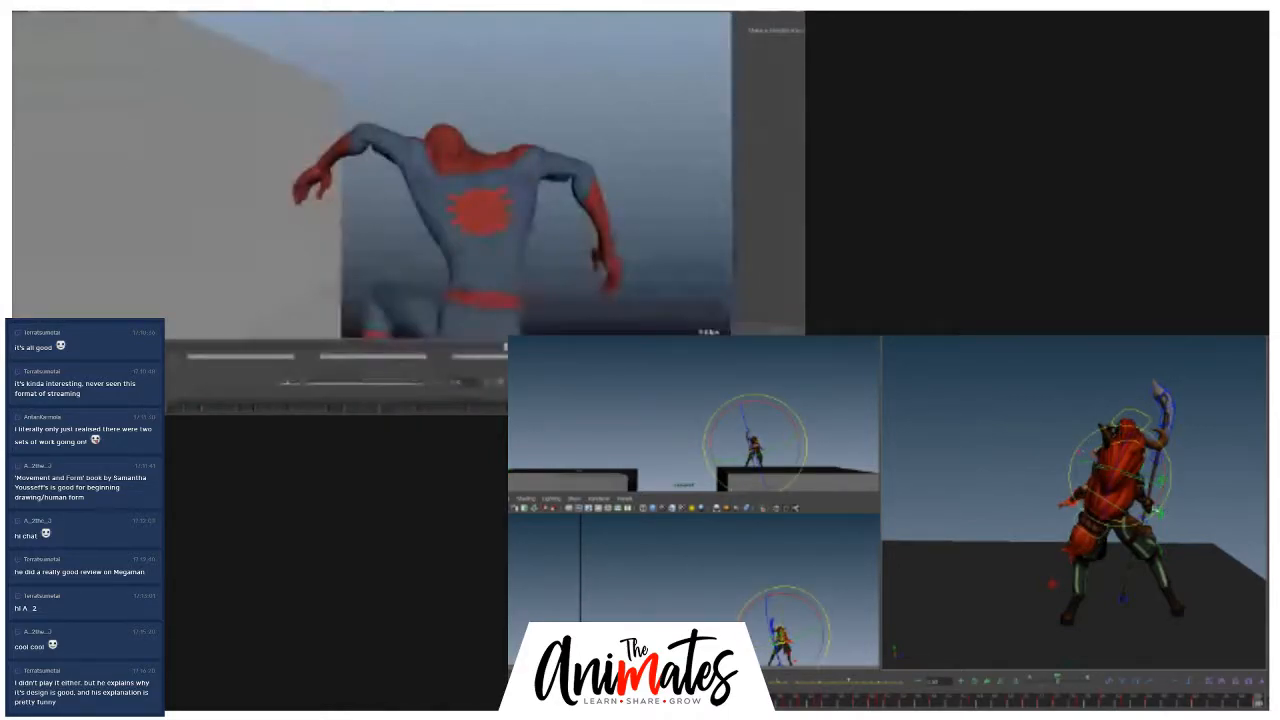
{"action": "key", "text": "w"}
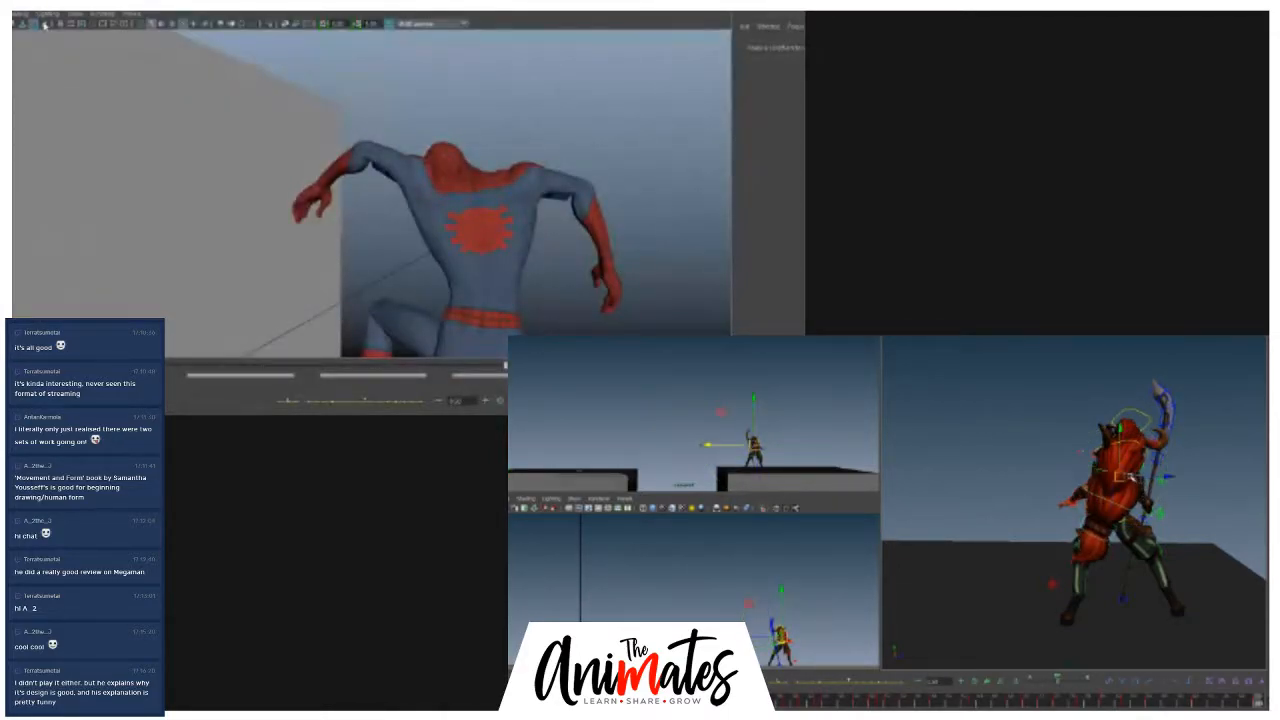
{"action": "left_click", "coordinate": [1125, 505]}
{"action": "key", "text": "e"}
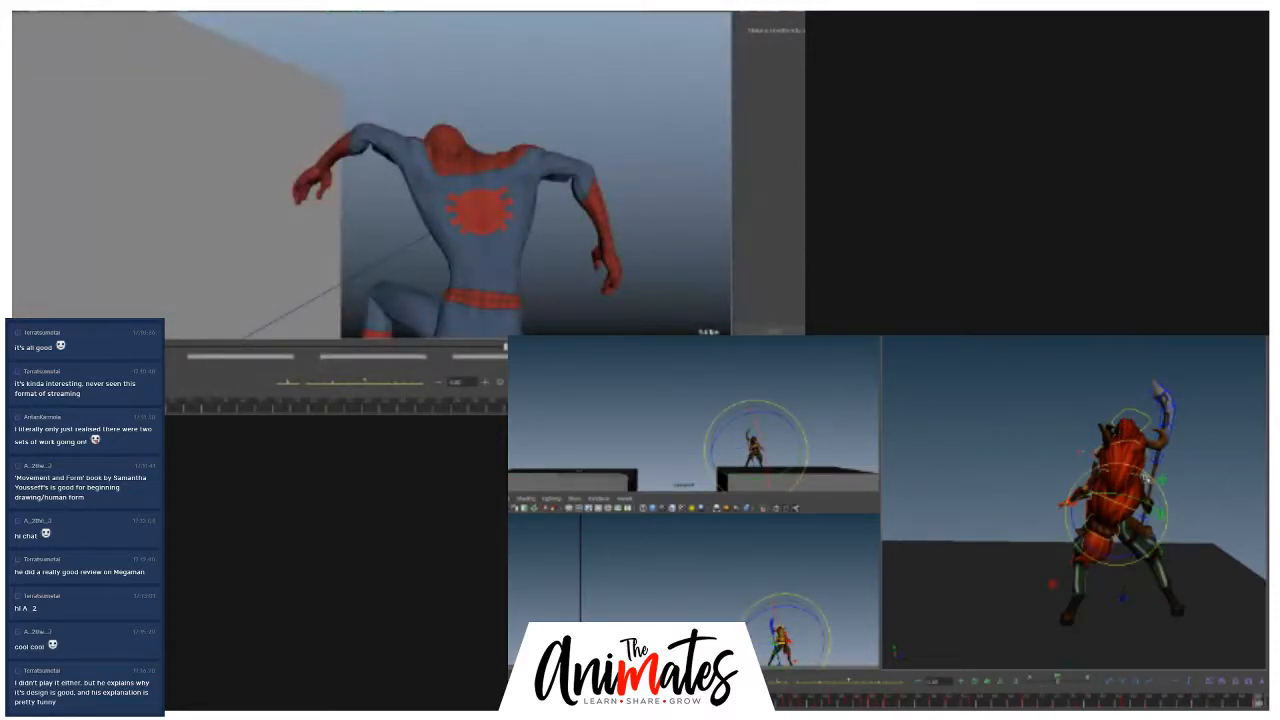
{"action": "left_click", "coordinate": [1002, 477]}
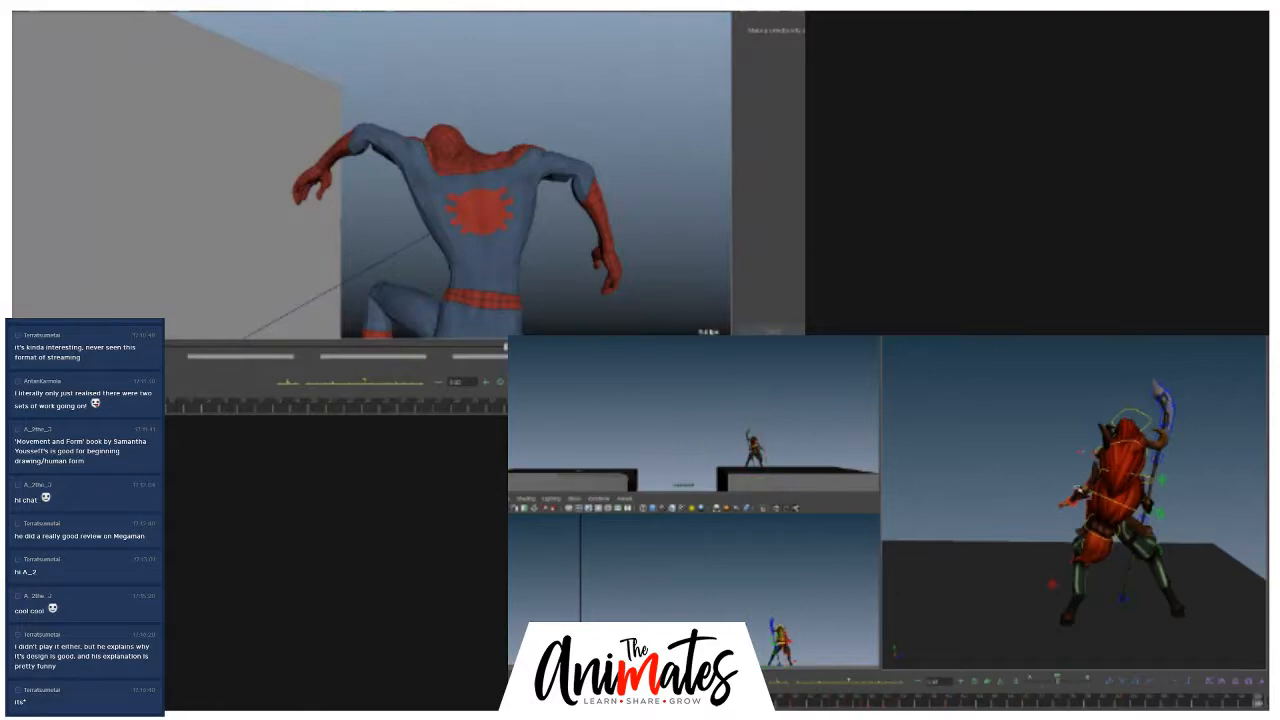
- Adjust the middle hair controls on the staff character's final pose by moving and rotating them
{"action": "left_click", "coordinate": [1080, 488]}
{"action": "left_click", "coordinate": [926, 460]}
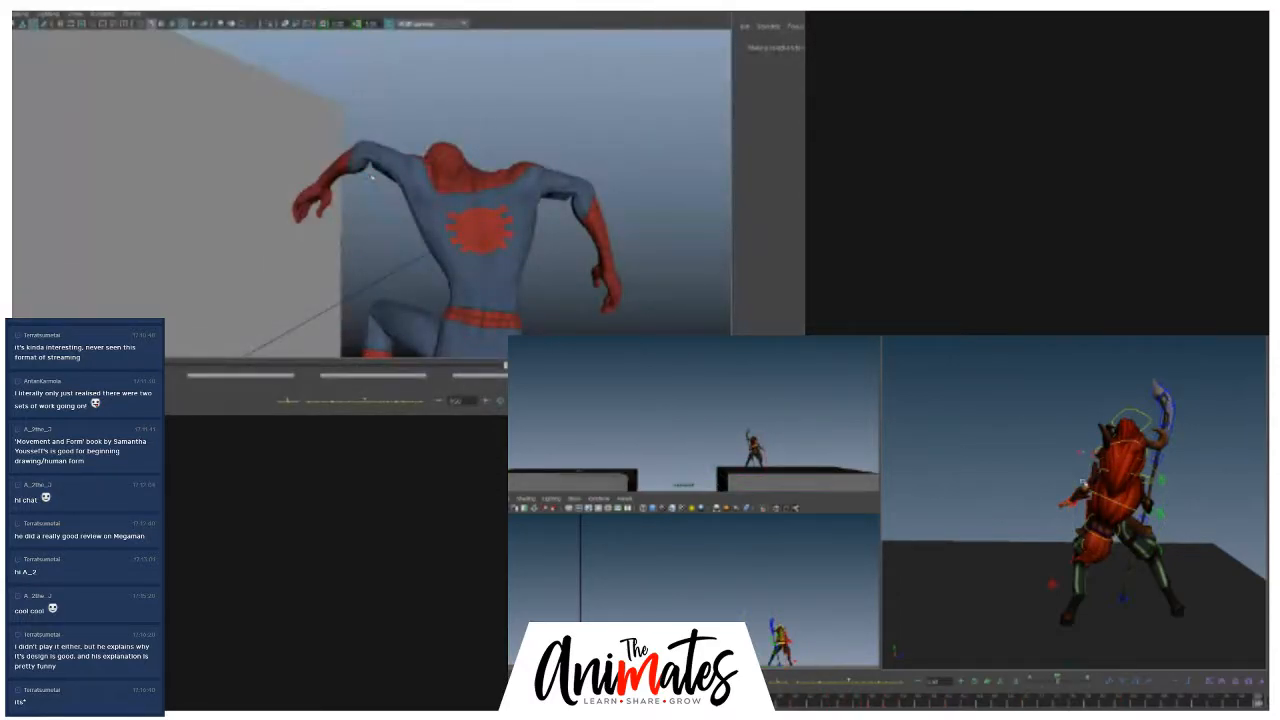
{"action": "left_click", "coordinate": [1107, 498]}
{"action": "key", "text": "w"}
{"action": "left_click_drag", "start_coordinate": [1113, 498], "coordinate": [1088, 474]}
{"action": "key", "text": "e"}
{"action": "left_click", "coordinate": [1013, 485]}
{"action": "left_click", "coordinate": [1121, 513]}
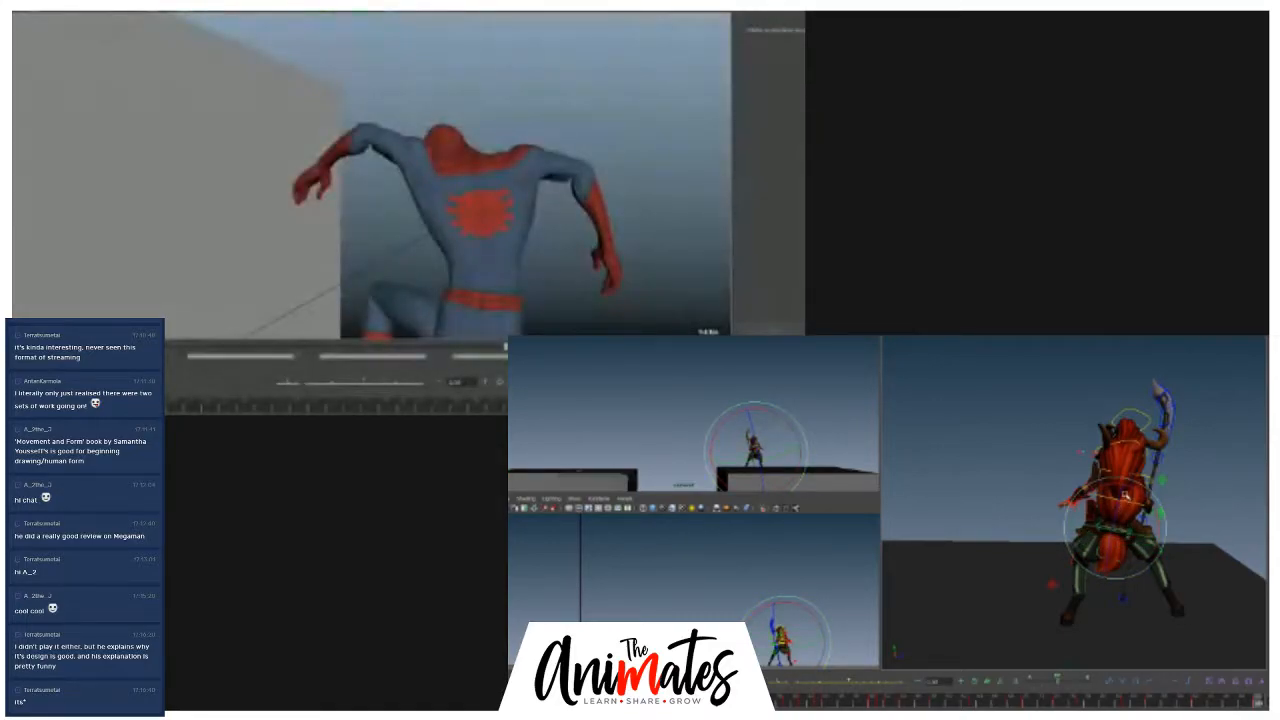
- Select the upper hair control behind the staff character's head and nudge it sideways
{"action": "left_click", "coordinate": [998, 485]}
{"action": "mouse_move", "coordinate": [998, 485]}
{"action": "left_mouse_down", "text": "alt"}
{"action": "mouse_move", "coordinate": [1164, 486]}
{"action": "mouse_move", "coordinate": [1090, 510]}
{"action": "mouse_move", "coordinate": [985, 487]}
{"action": "left_mouse_up", "text": "alt"}
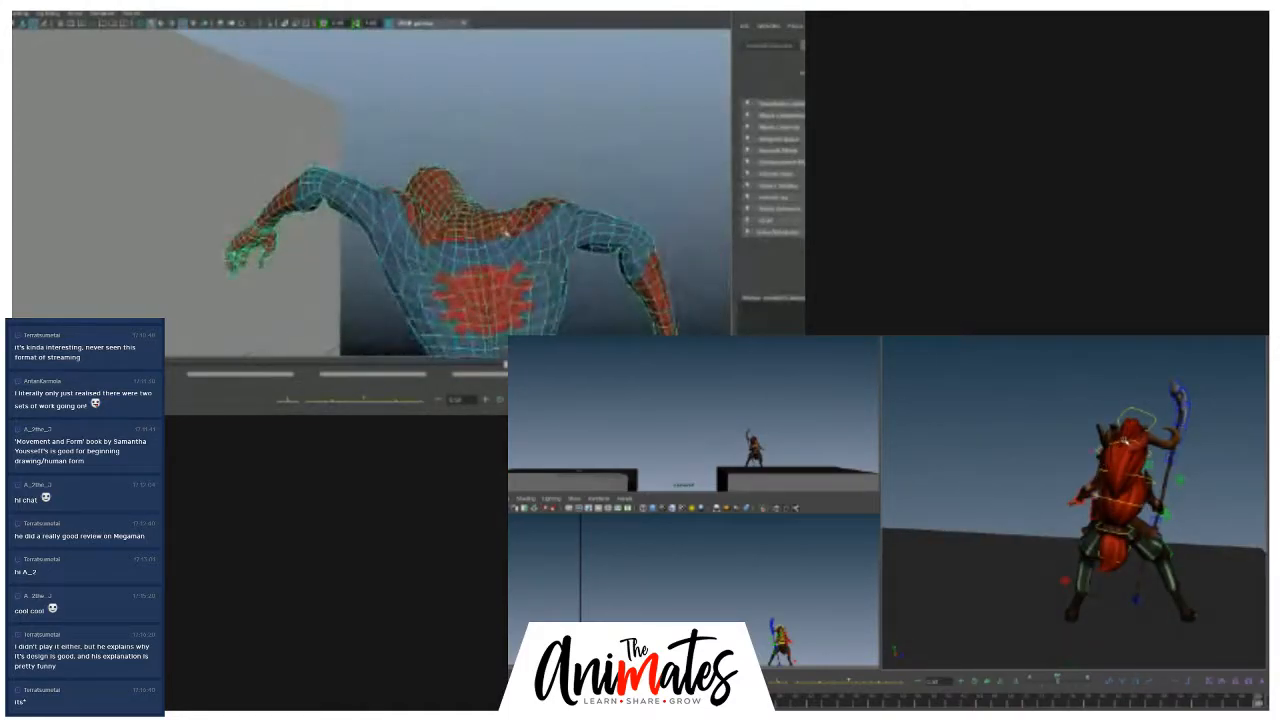
{"action": "left_click", "coordinate": [1128, 445]}
{"action": "left_click_drag", "start_coordinate": [1128, 443], "coordinate": [1136, 445]}
{"action": "key", "text": "w"}
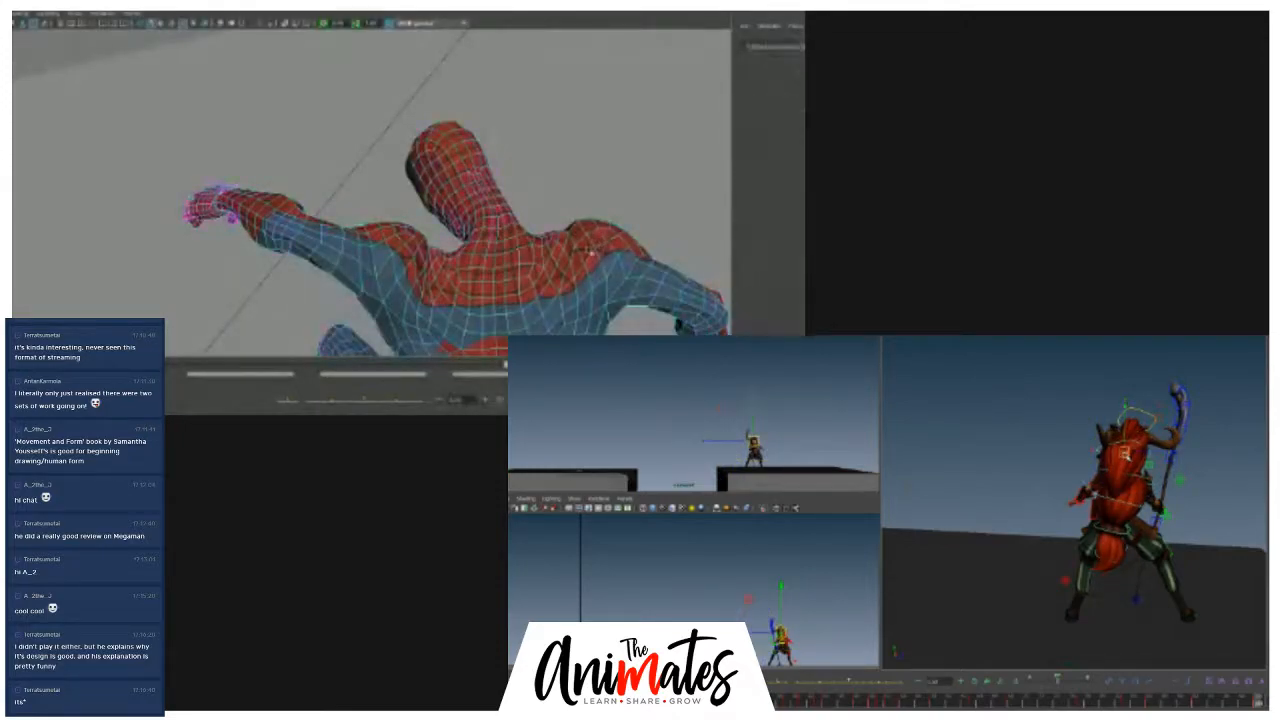
- Select all the vertices of the Spider-Man mesh in the perspective view
{"action": "scroll", "coordinate": [298, 197], "scroll_direction": "down", "scroll_amount": 5}
{"action": "mouse_move", "coordinate": [400, 300]}
{"action": "left_mouse_down", "text": "alt"}
{"action": "mouse_move", "coordinate": [480, 258]}
{"action": "mouse_move", "coordinate": [441, 221]}
{"action": "mouse_move", "coordinate": [473, 262]}
{"action": "mouse_move", "coordinate": [502, 261]}
{"action": "left_mouse_up", "text": "alt"}
{"action": "left_click_drag", "start_coordinate": [287, 158], "coordinate": [418, 351]}
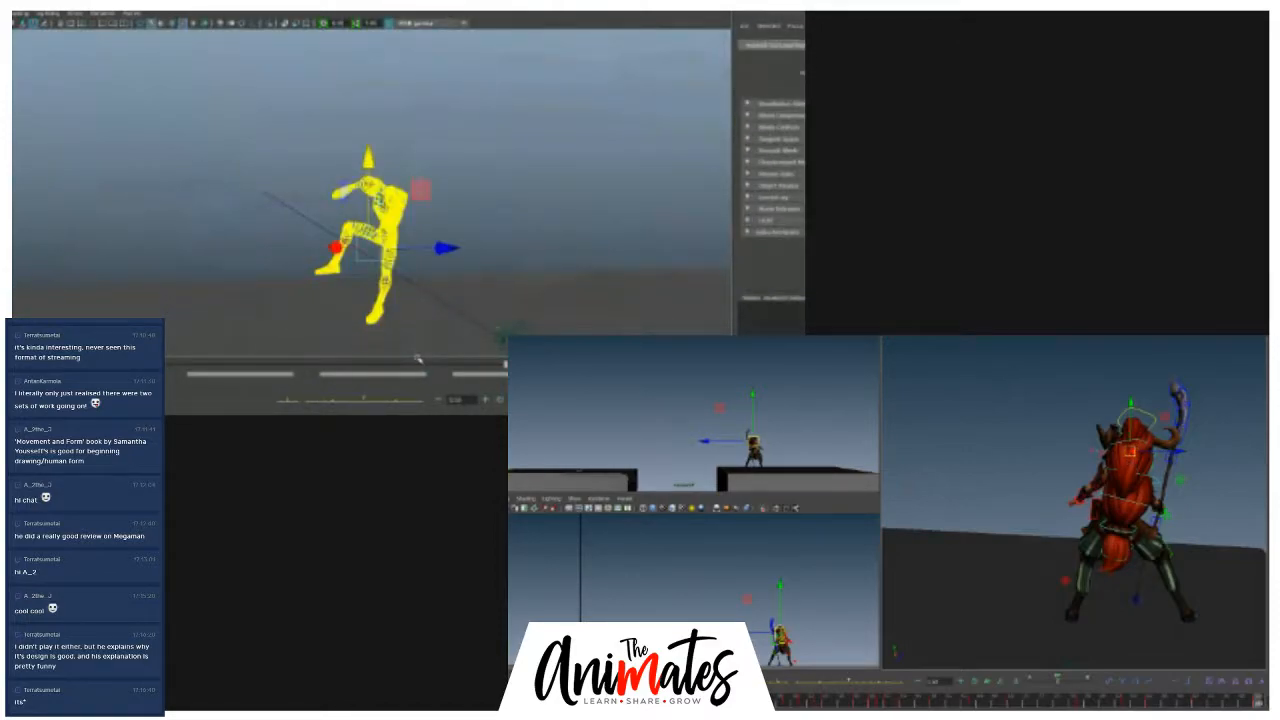
{"action": "mouse_move", "coordinate": [425, 251]}
{"action": "left_mouse_down", "text": "alt"}
{"action": "mouse_move", "coordinate": [470, 238]}
{"action": "mouse_move", "coordinate": [443, 259]}
{"action": "left_mouse_up", "text": "alt"}
{"action": "middle_click_drag", "start_coordinate": [443, 259], "coordinate": [436, 228], "text": "alt"}
- Shift the staff character's upper hair section slightly sideways on the final frame
{"action": "left_click_drag", "start_coordinate": [1041, 515], "coordinate": [943, 520], "text": "alt"}
{"action": "mouse_move", "coordinate": [1222, 697]}
{"action": "left_mouse_down"}
{"action": "mouse_move", "coordinate": [1073, 674]}
{"action": "mouse_move", "coordinate": [1262, 634]}
{"action": "left_mouse_up"}
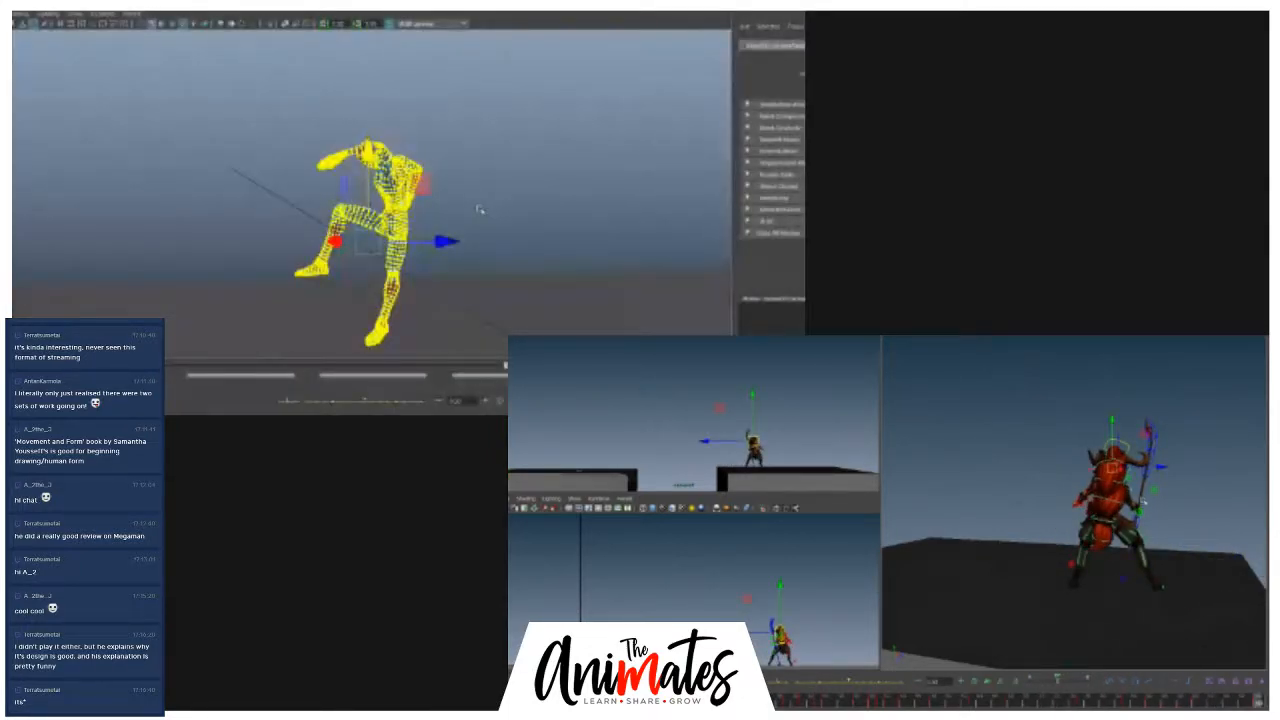
{"action": "key", "text": "e"}
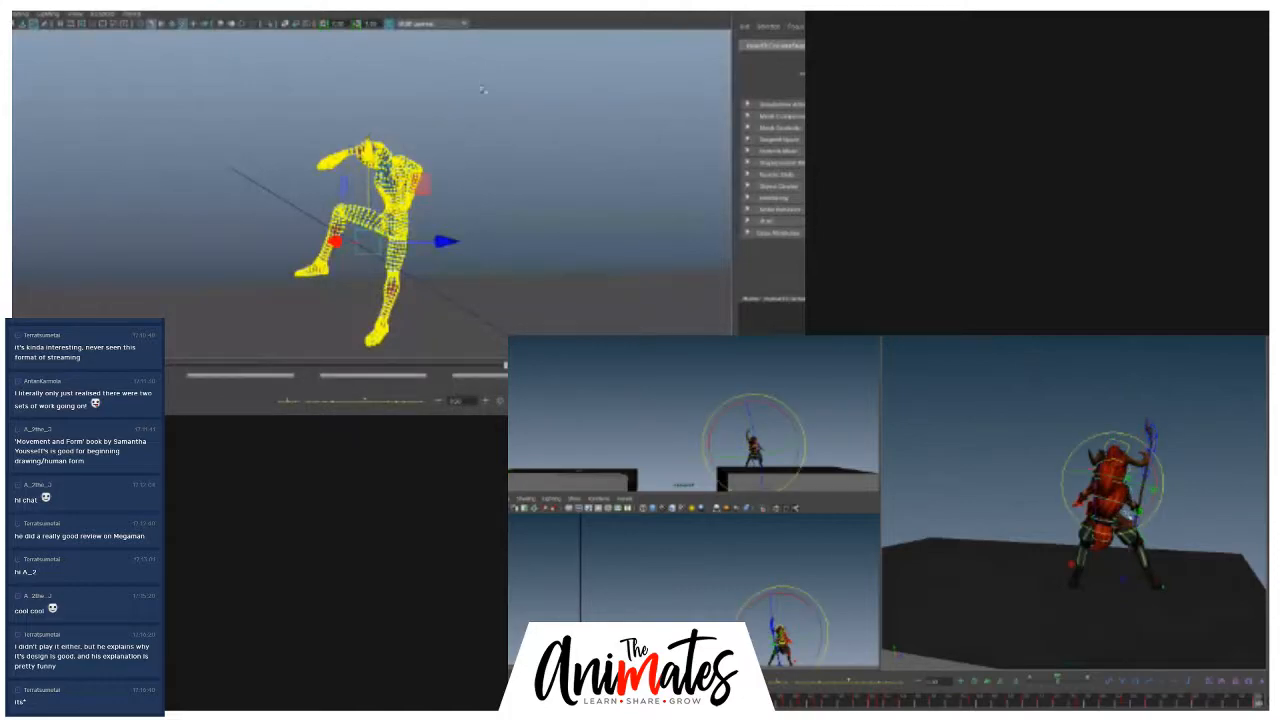
{"action": "key", "text": "w"}
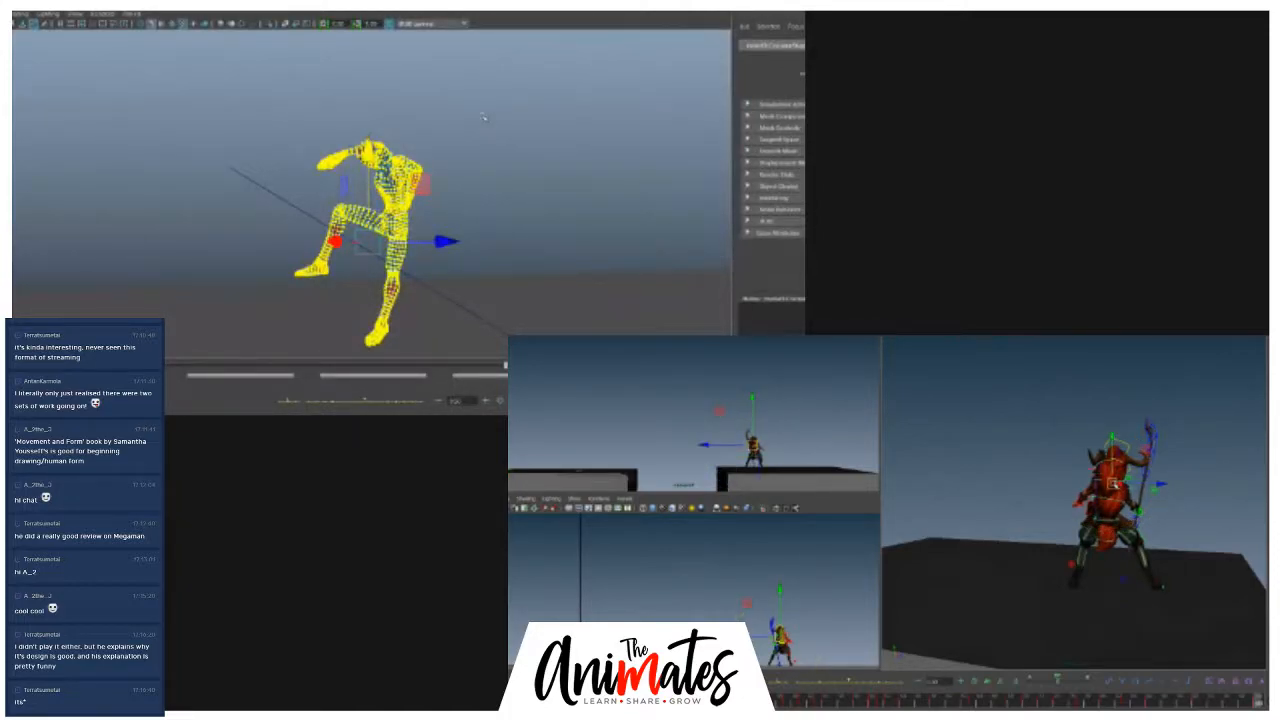
{"action": "left_click", "coordinate": [1110, 484]}
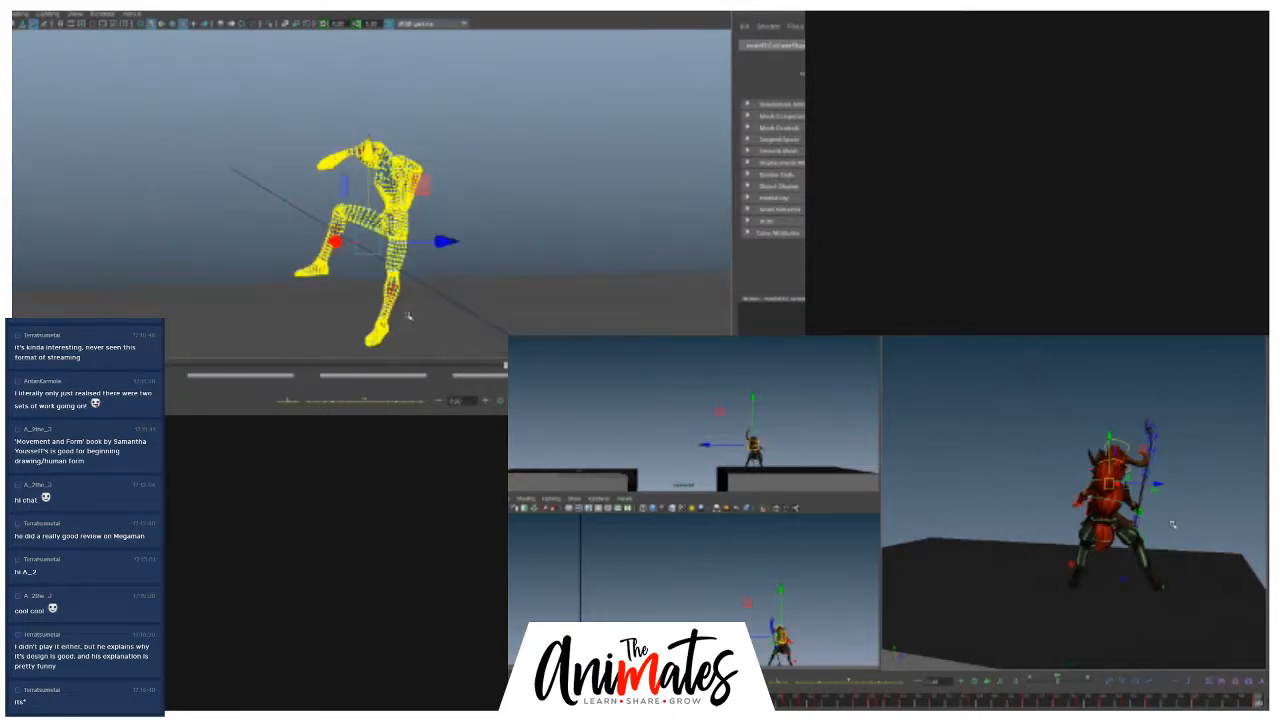
- Select a single vertex on Spider-Man's upper back and frame his shoulders closely
{"action": "left_click", "coordinate": [473, 196]}
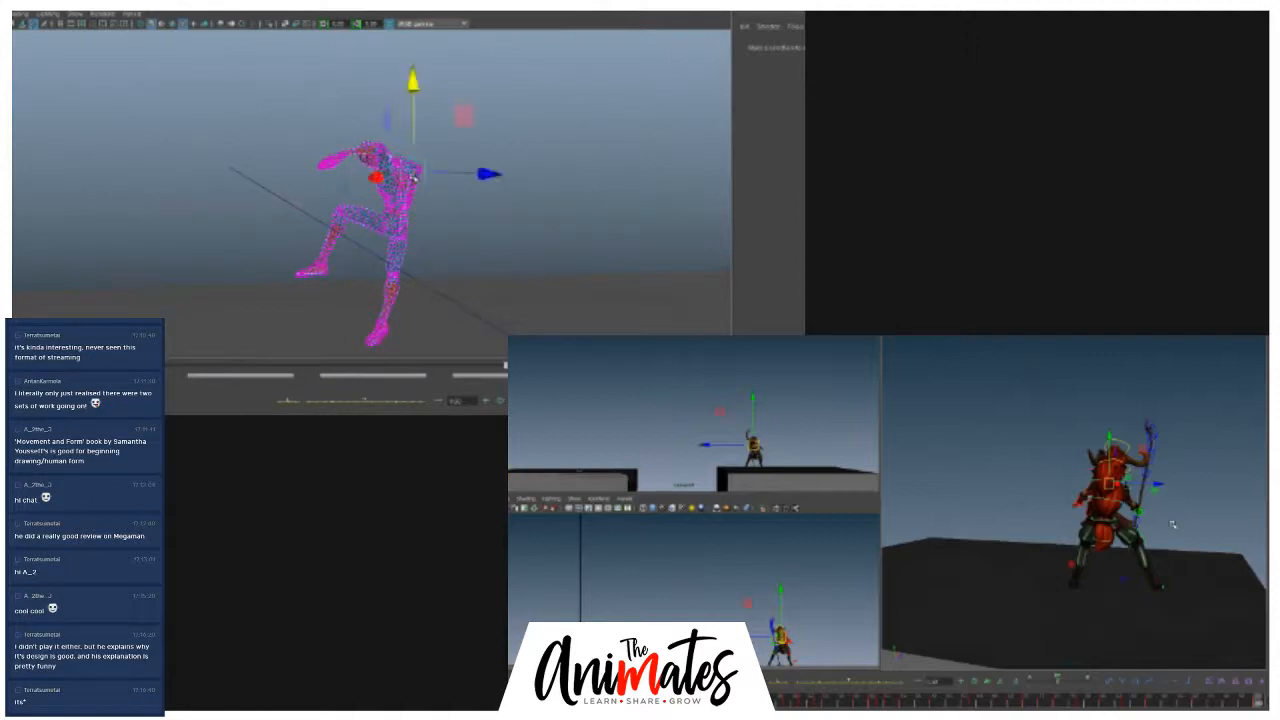
{"action": "left_click", "coordinate": [413, 177]}
{"action": "left_click_drag", "start_coordinate": [460, 240], "coordinate": [500, 226], "text": "alt"}
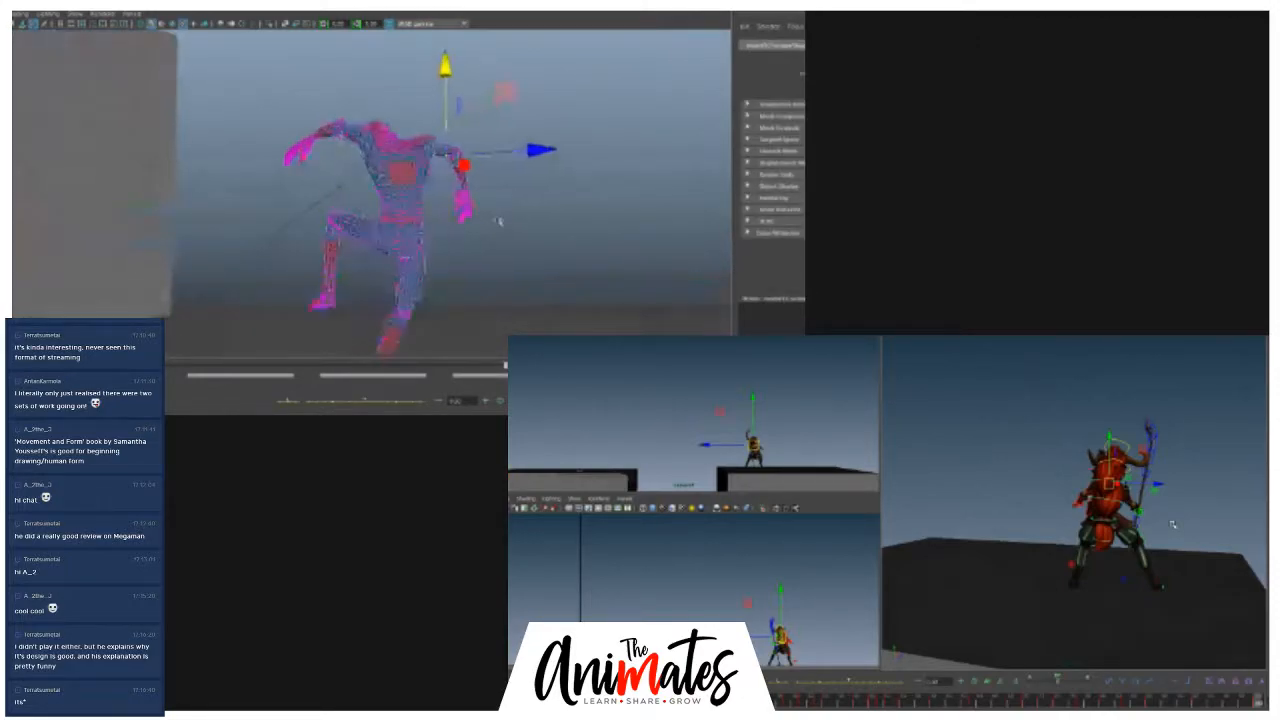
{"action": "middle_click_drag", "start_coordinate": [500, 226], "coordinate": [531, 231], "text": "alt"}
{"action": "right_click_drag", "start_coordinate": [531, 231], "coordinate": [670, 259], "text": "alt"}
{"action": "left_click_drag", "start_coordinate": [670, 259], "coordinate": [585, 258], "text": "alt"}
{"action": "right_click_drag", "start_coordinate": [585, 258], "coordinate": [690, 221], "text": "alt"}
- Select several neighbouring vertices across Spider-Man's upper back near the shoulder
{"action": "left_click", "coordinate": [389, 221]}
{"action": "left_click_drag", "start_coordinate": [386, 222], "coordinate": [371, 258], "text": "alt"}
{"action": "middle_click_drag", "start_coordinate": [372, 340], "coordinate": [391, 190], "text": "alt"}
{"action": "left_click", "coordinate": [350, 226]}
{"action": "mouse_move", "coordinate": [1244, 699]}
{"action": "left_mouse_down"}
{"action": "mouse_move", "coordinate": [1144, 688]}
{"action": "mouse_move", "coordinate": [1258, 700]}
{"action": "left_mouse_up"}
{"action": "left_click", "coordinate": [416, 230], "text": "shift"}
{"action": "left_click", "coordinate": [495, 220], "text": "shift"}
{"action": "left_click", "coordinate": [553, 203], "text": "shift"}
- Maximize Spider-Man's camera view and compare the mesh across the neighbouring poses
{"action": "key", "text": "space"}
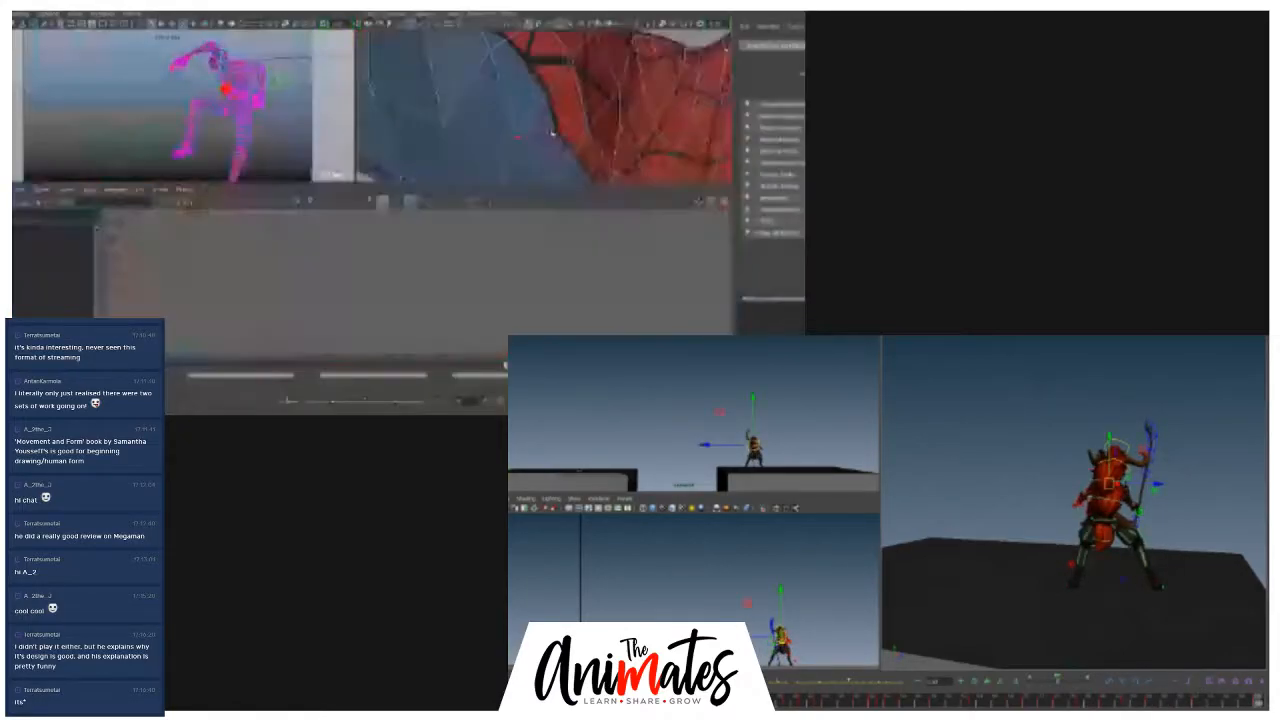
{"action": "key", "text": "space"}
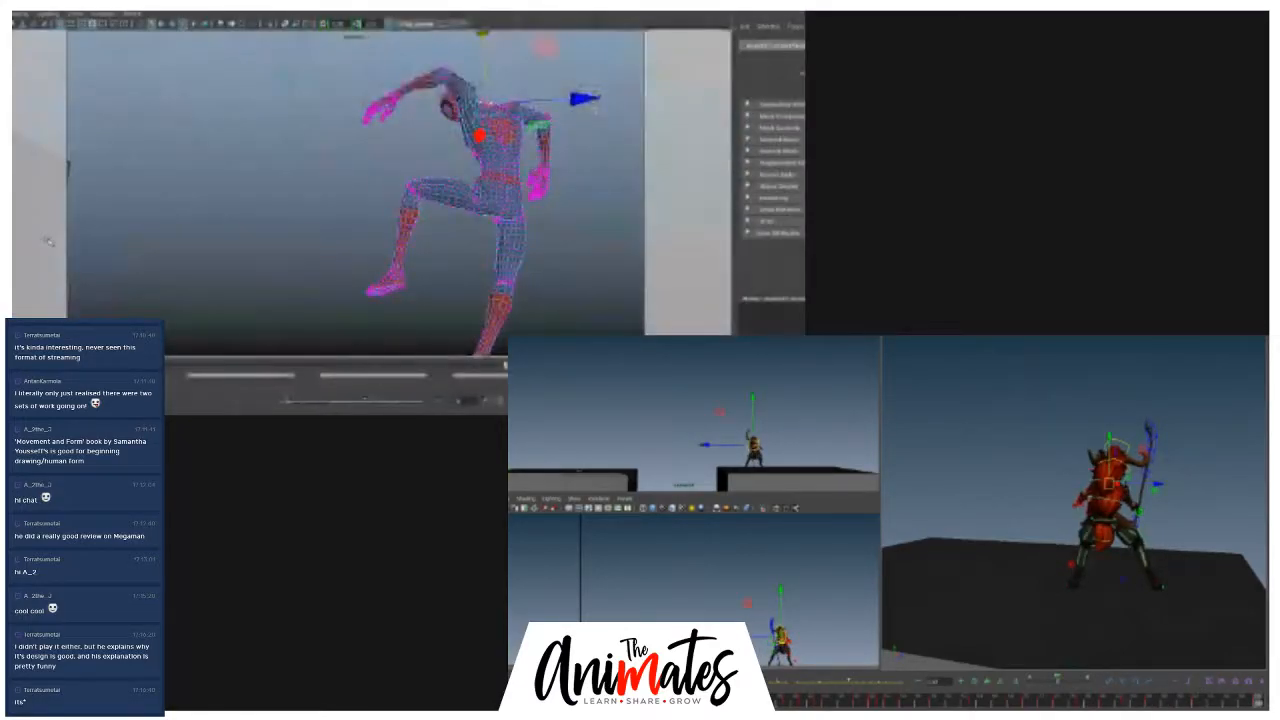
{"action": "key", "text": "period"}
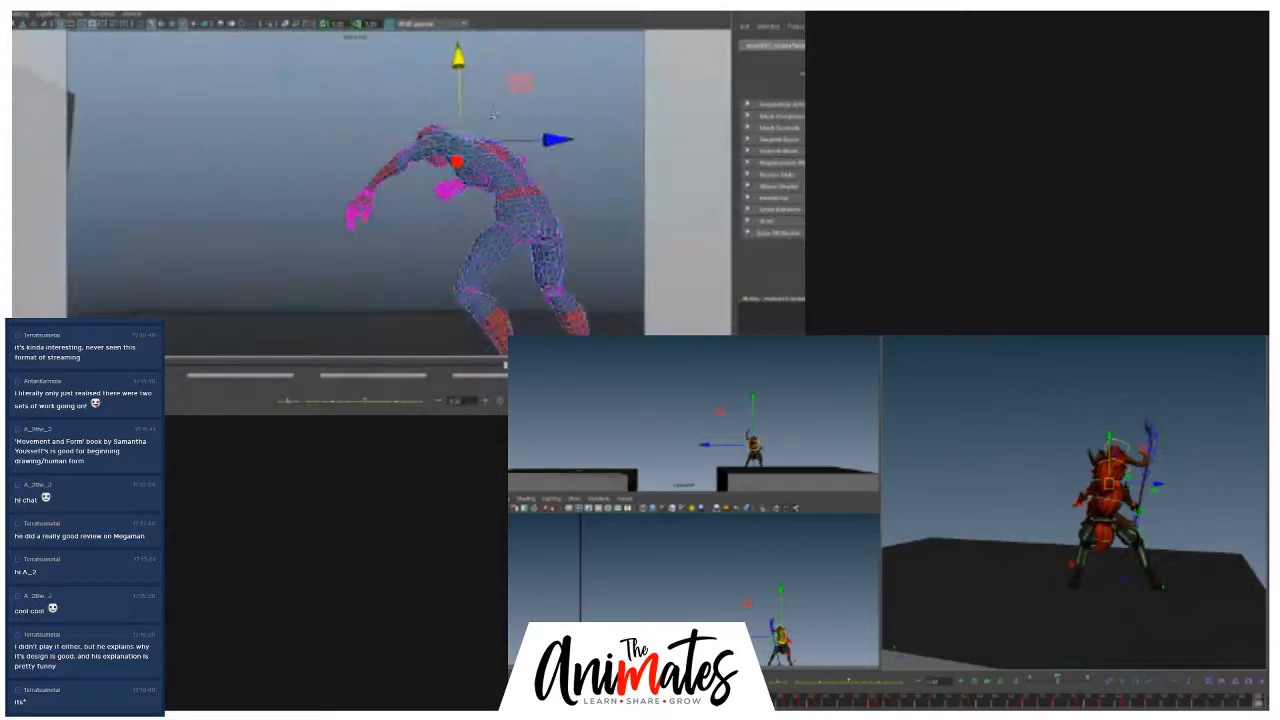
{"action": "key", "text": "comma"}
{"action": "key", "text": "comma"}
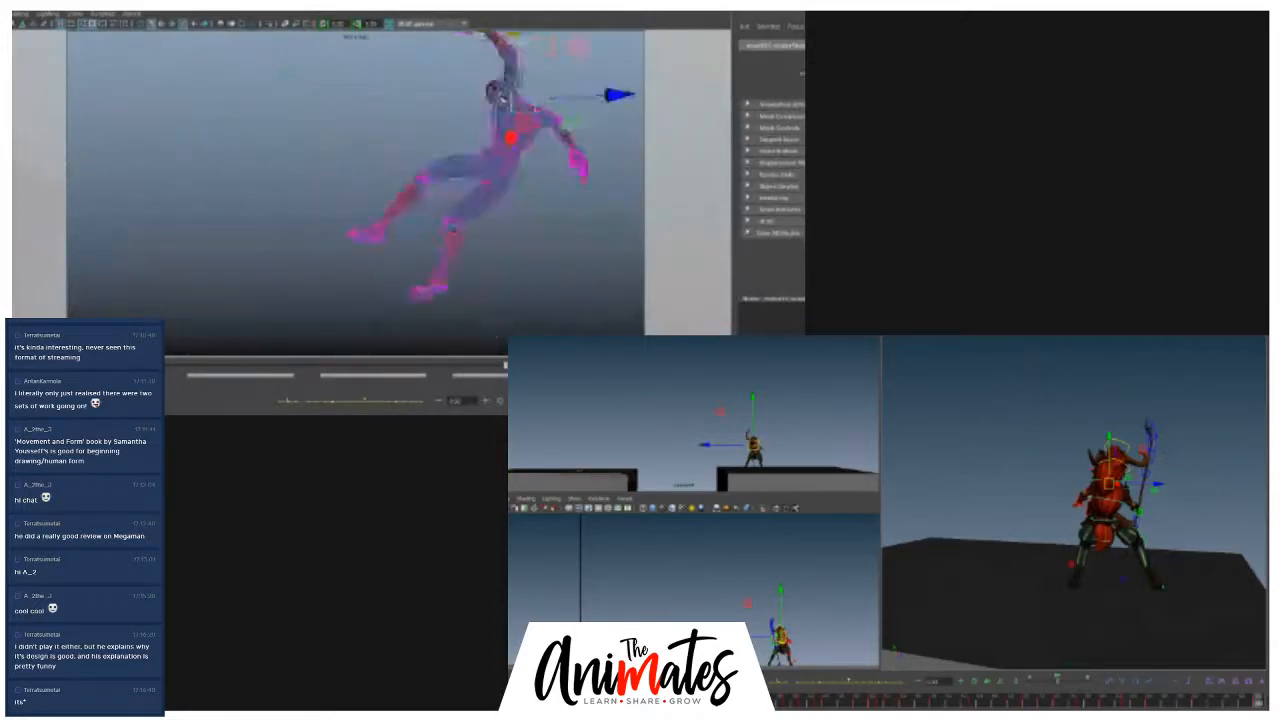
{"action": "key", "text": "period"}
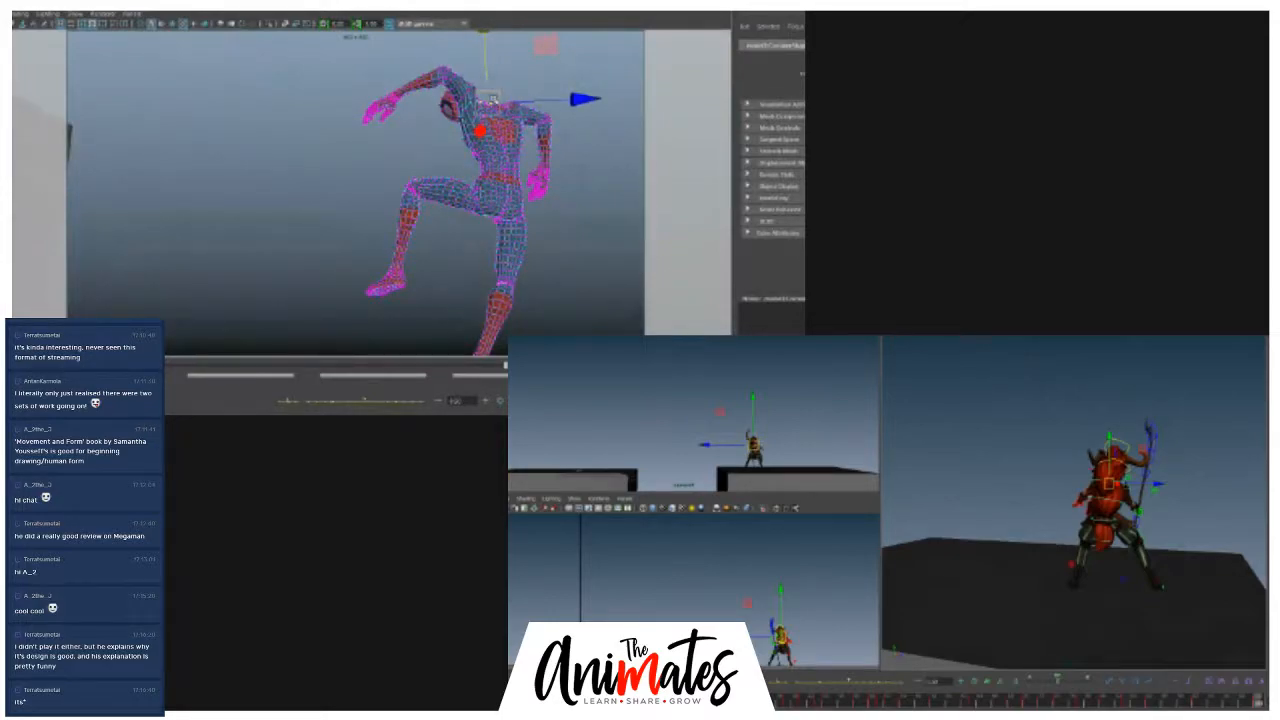
- Rotate the staff character's upper hair section outward on a landing pose and select another vertex on Spider-Man's upper back
{"action": "mouse_move", "coordinate": [1260, 702]}
{"action": "left_mouse_down"}
{"action": "mouse_move", "coordinate": [1108, 692]}
{"action": "mouse_move", "coordinate": [1126, 695]}
{"action": "left_mouse_up"}
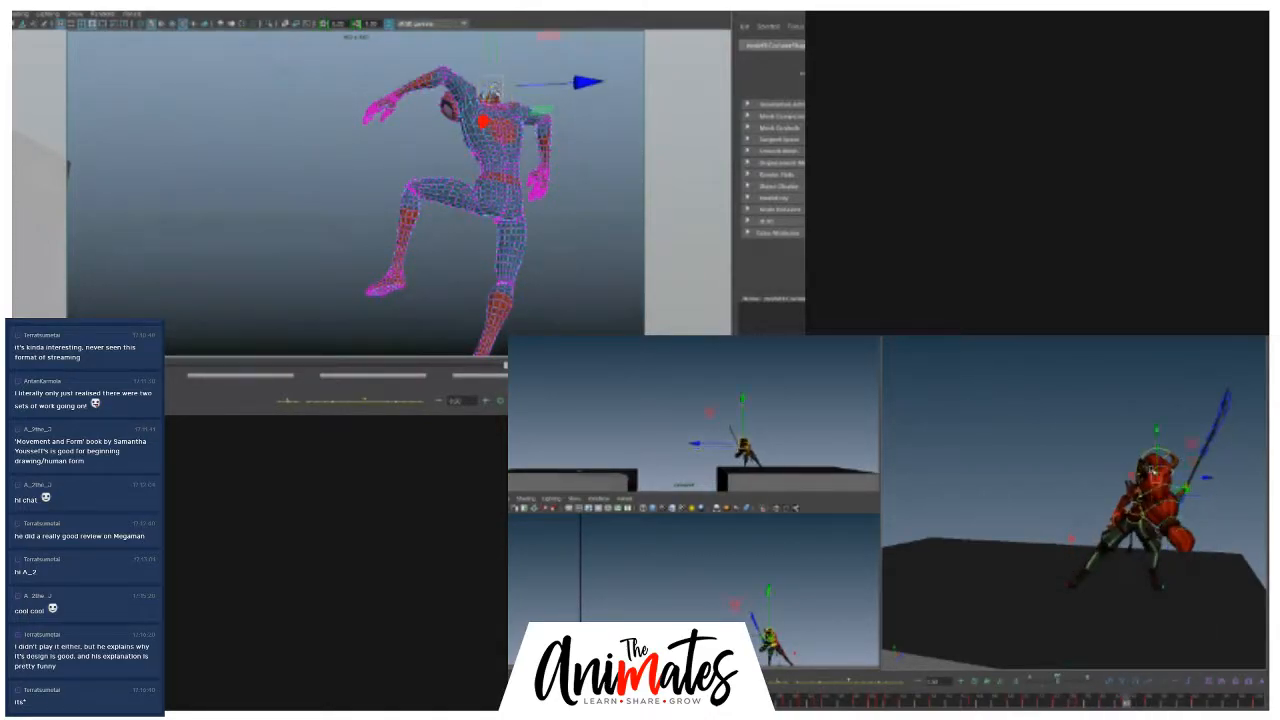
{"action": "key", "text": "e"}
{"action": "key", "text": "comma"}
{"action": "key", "text": "period"}
{"action": "left_click", "coordinate": [508, 100]}
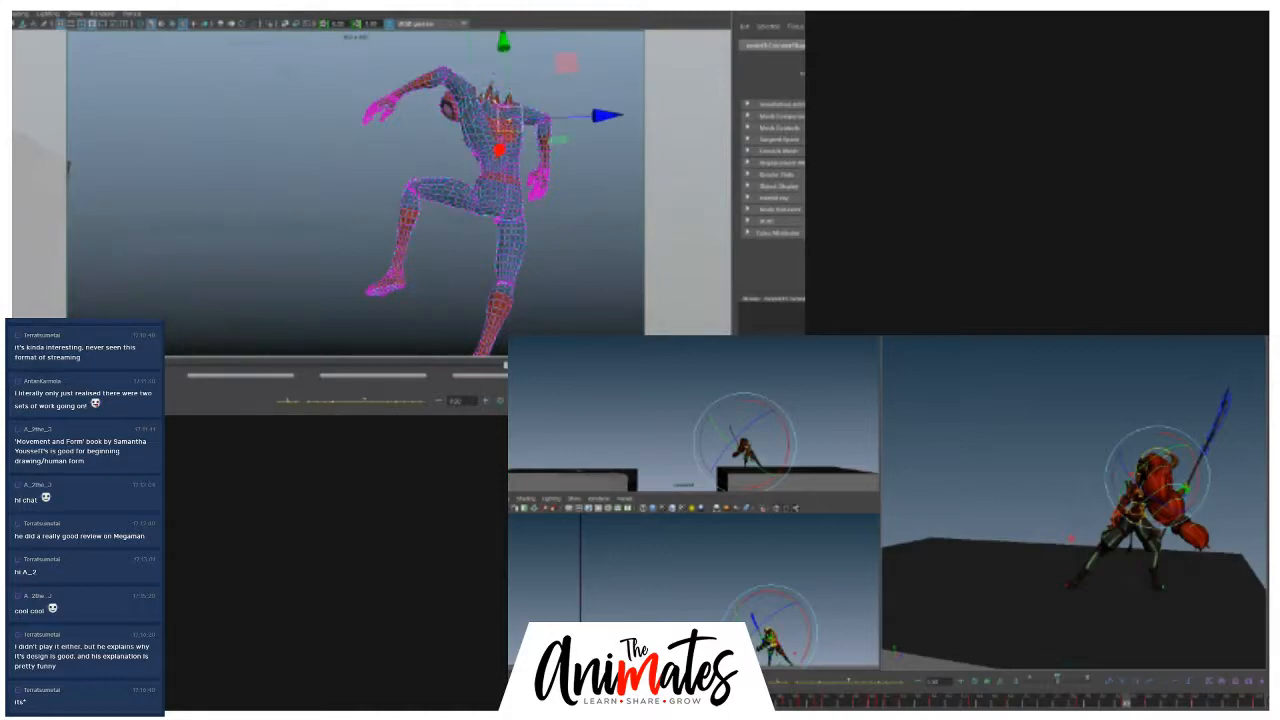
{"action": "left_click_drag", "start_coordinate": [1112, 702], "coordinate": [1083, 701]}
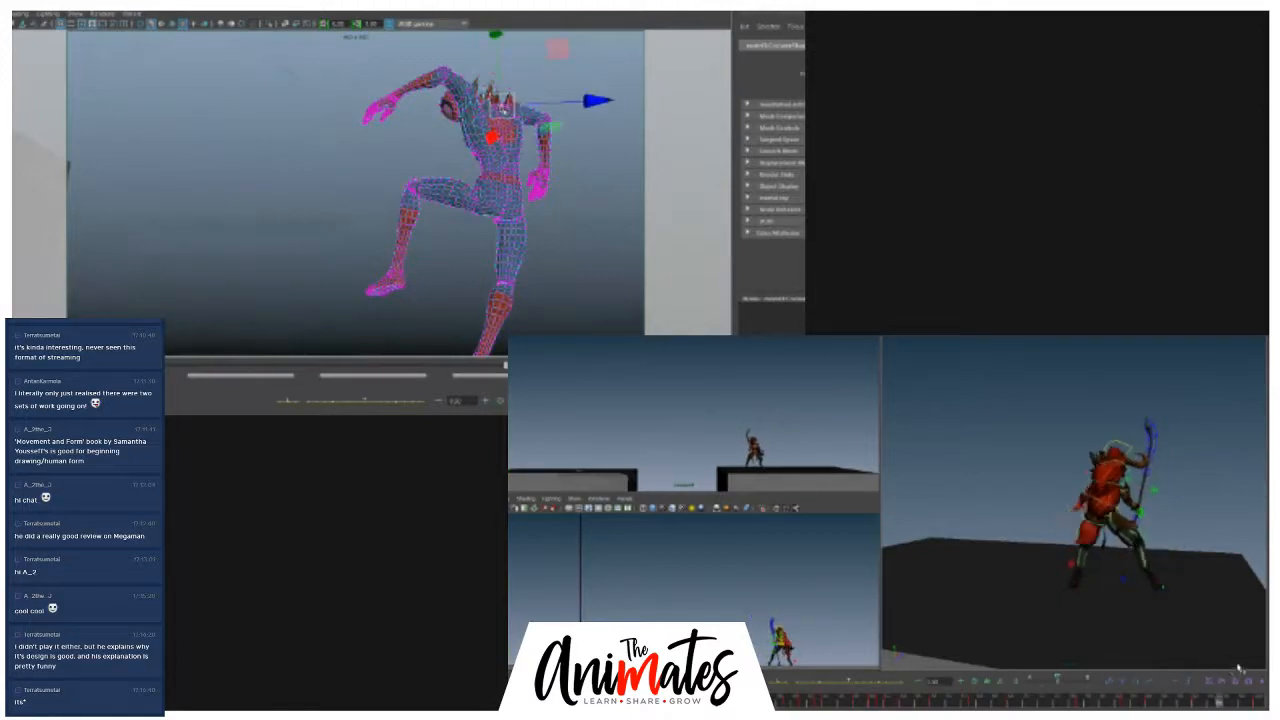
{"action": "key", "text": "e"}
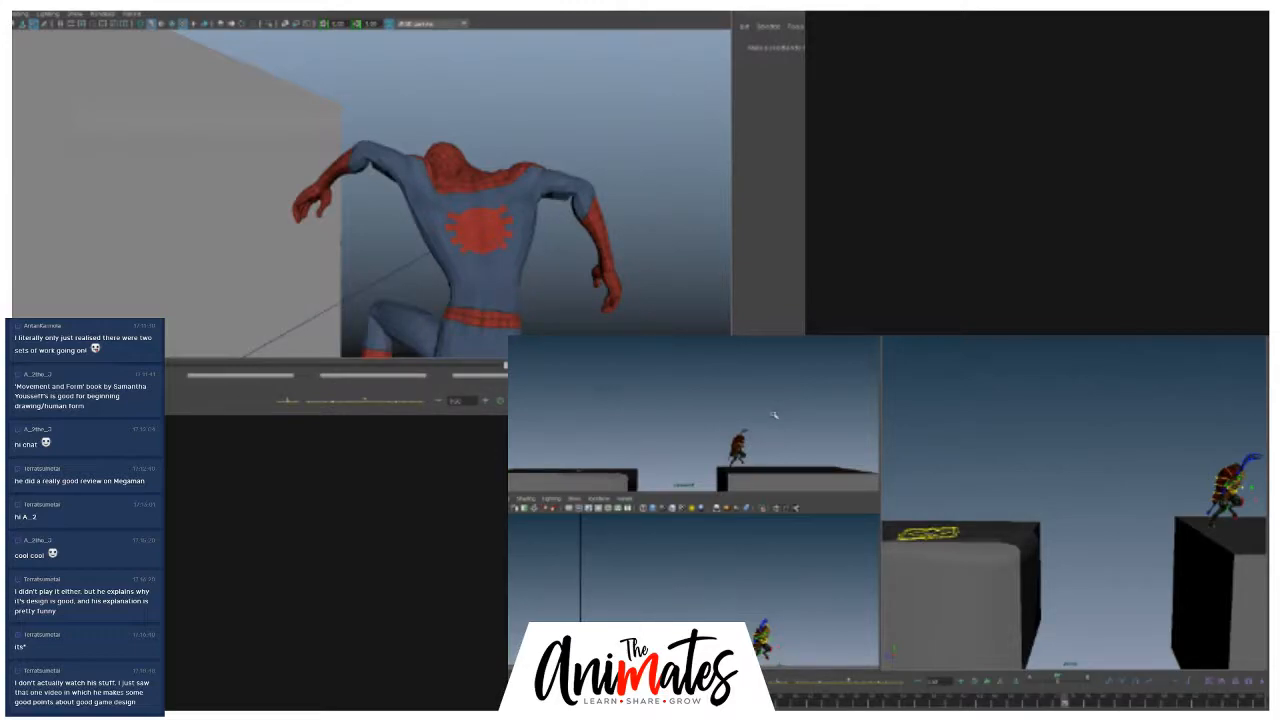
- Maximize the staff character's camera view for playback and show the shot camera in one of Spider-Man's viewports
{"action": "key", "text": "space"}
{"action": "key", "text": "space"}
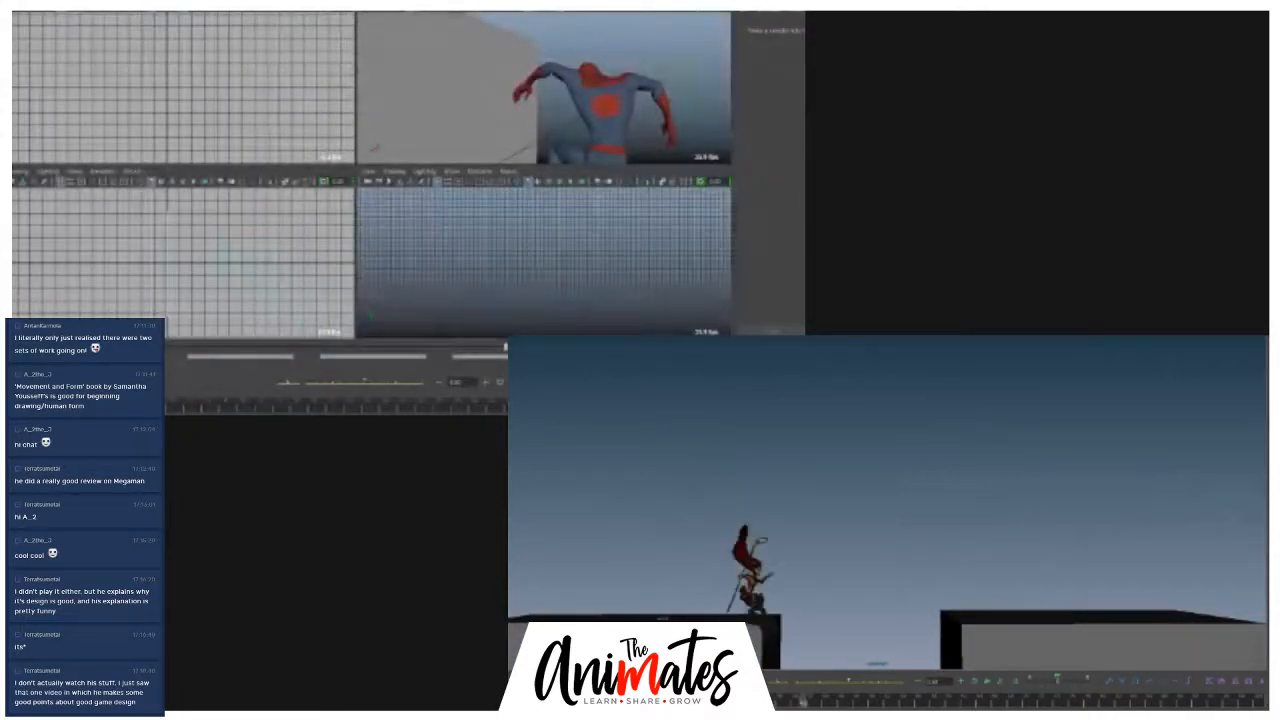
{"action": "left_click", "coordinate": [380, 60]}
{"action": "left_click", "coordinate": [522, 21]}
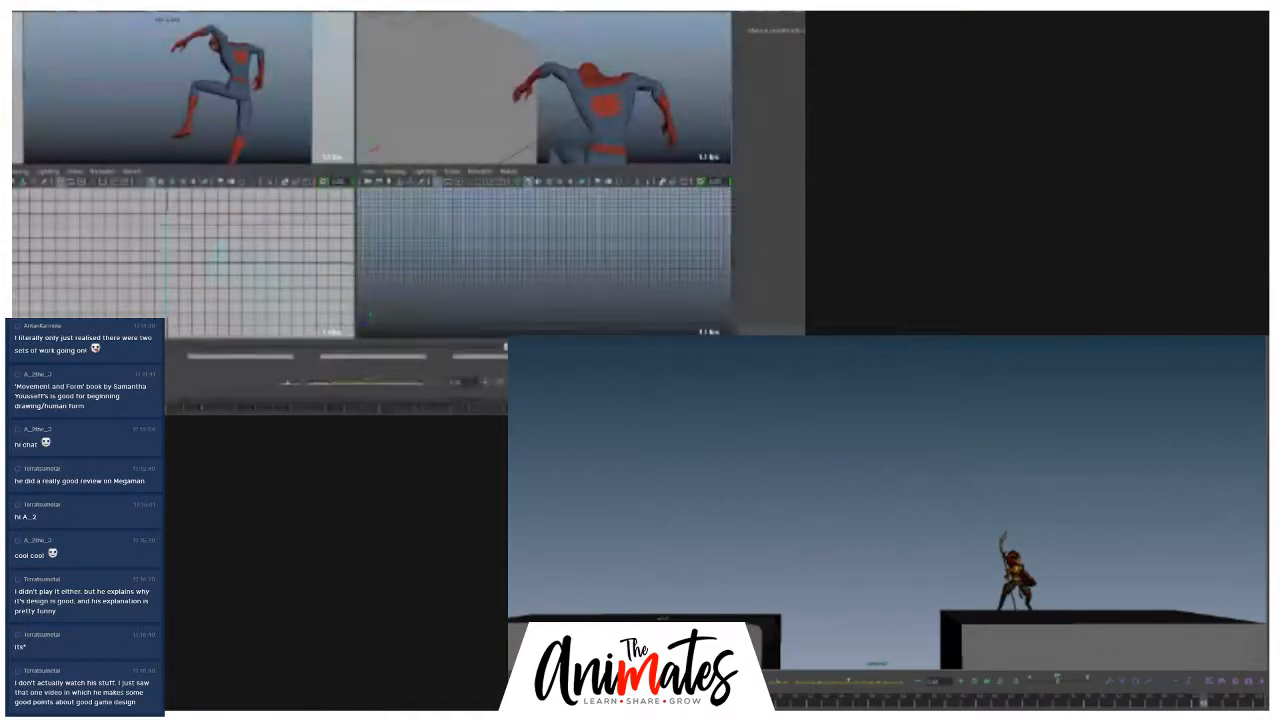
- Show the Graph Editor beneath Spider-Man's viewports and widen it to span the full lower row
{"action": "left_click", "coordinate": [621, 67]}
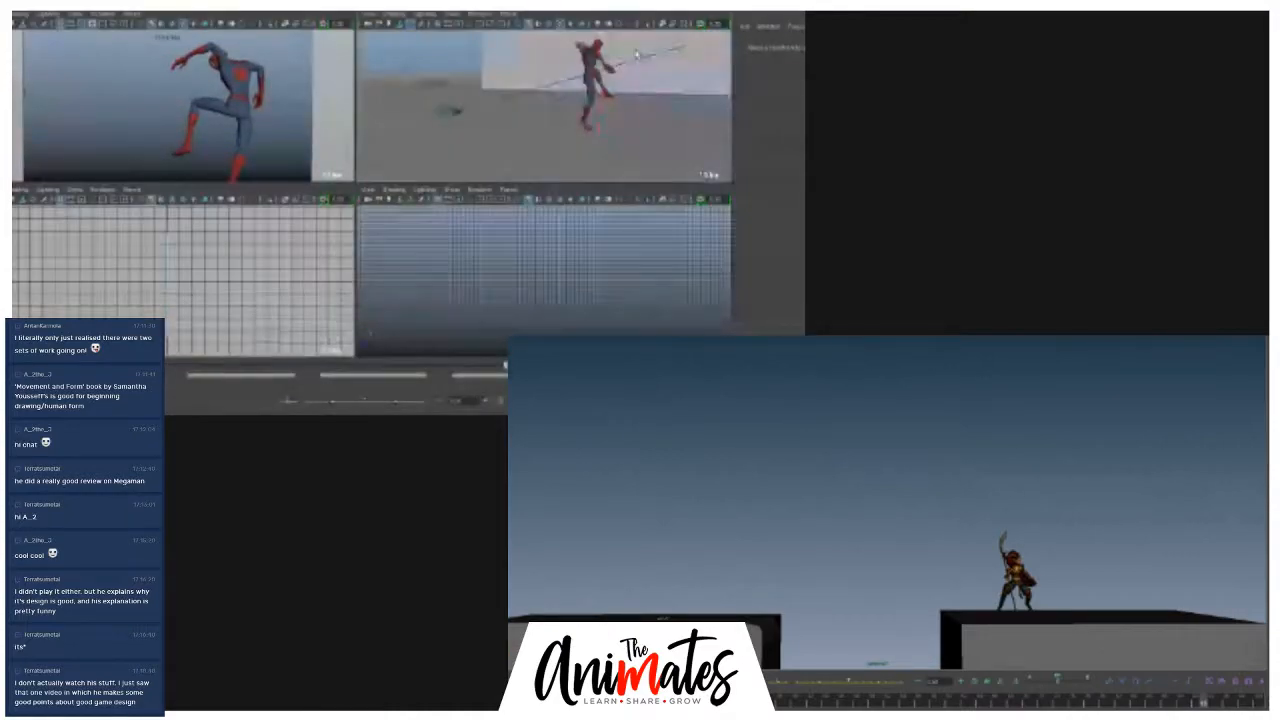
{"action": "left_click_drag", "start_coordinate": [562, 97], "coordinate": [641, 95], "text": "alt"}
{"action": "middle_click_drag", "start_coordinate": [547, 116], "coordinate": [529, 154], "text": "alt"}
{"action": "right_click_drag", "start_coordinate": [529, 154], "coordinate": [656, 110], "text": "alt"}
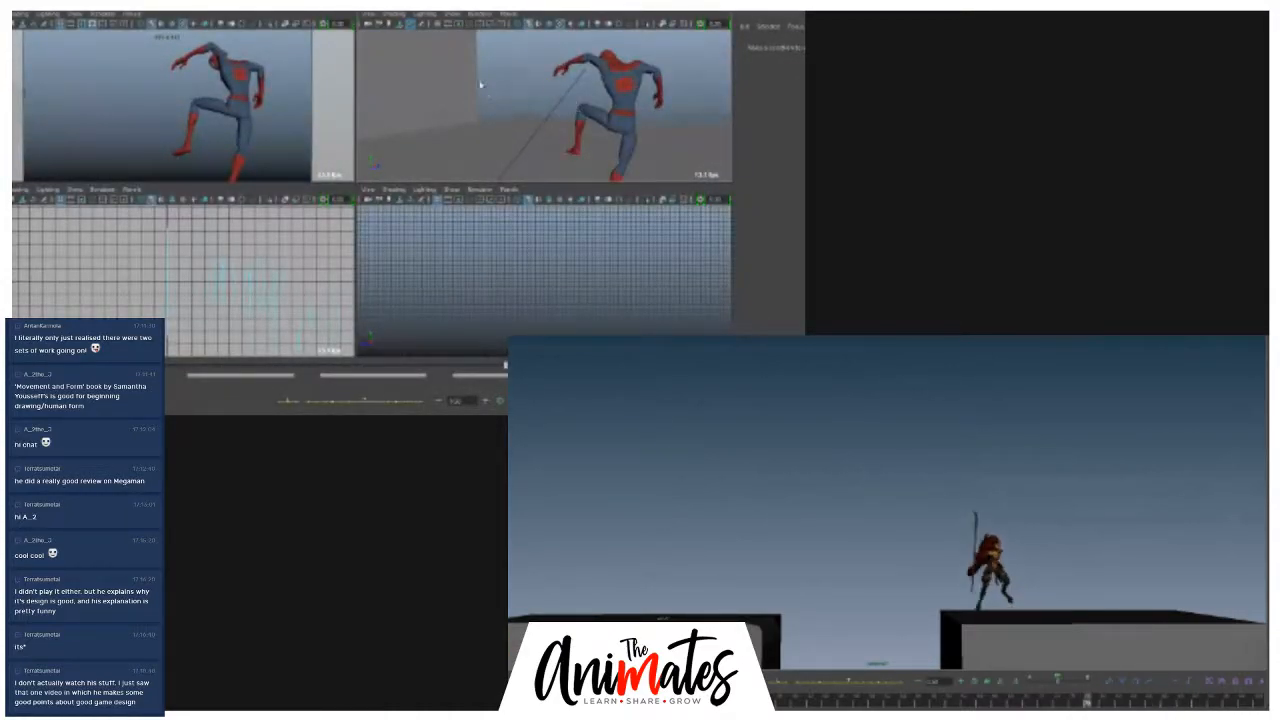
{"action": "left_click", "coordinate": [509, 190]}
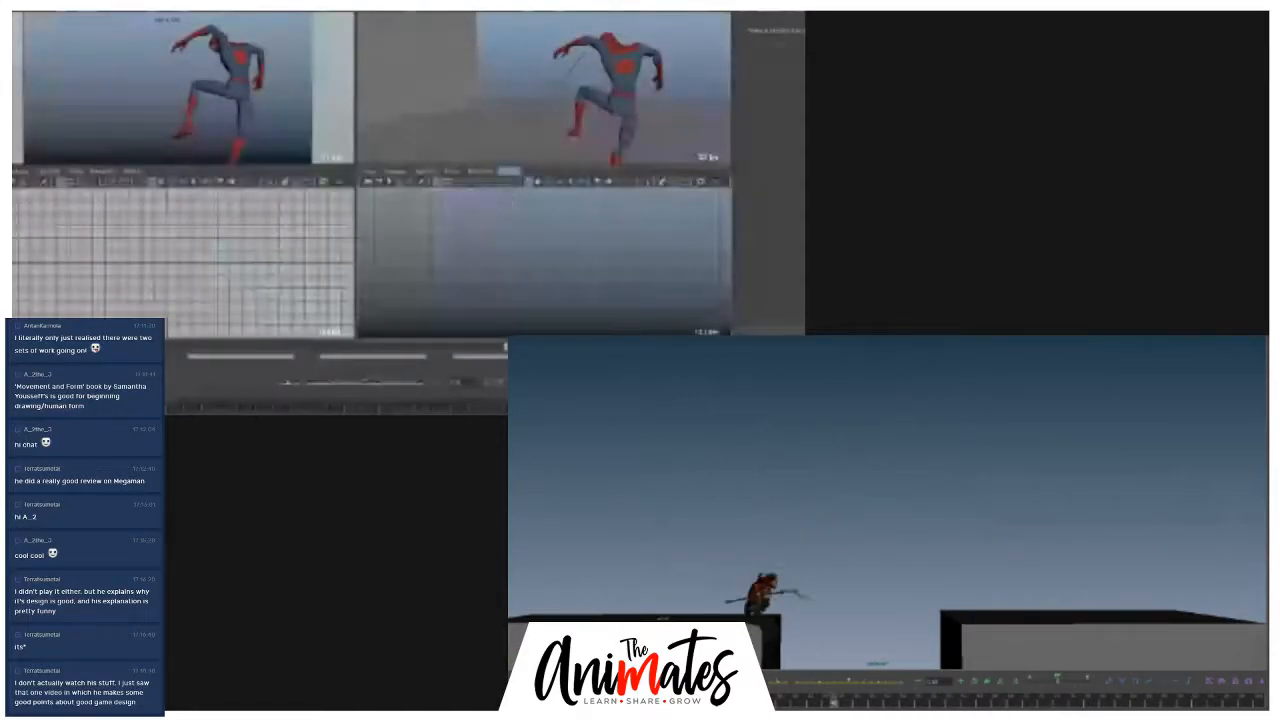
{"action": "left_click", "coordinate": [600, 208]}
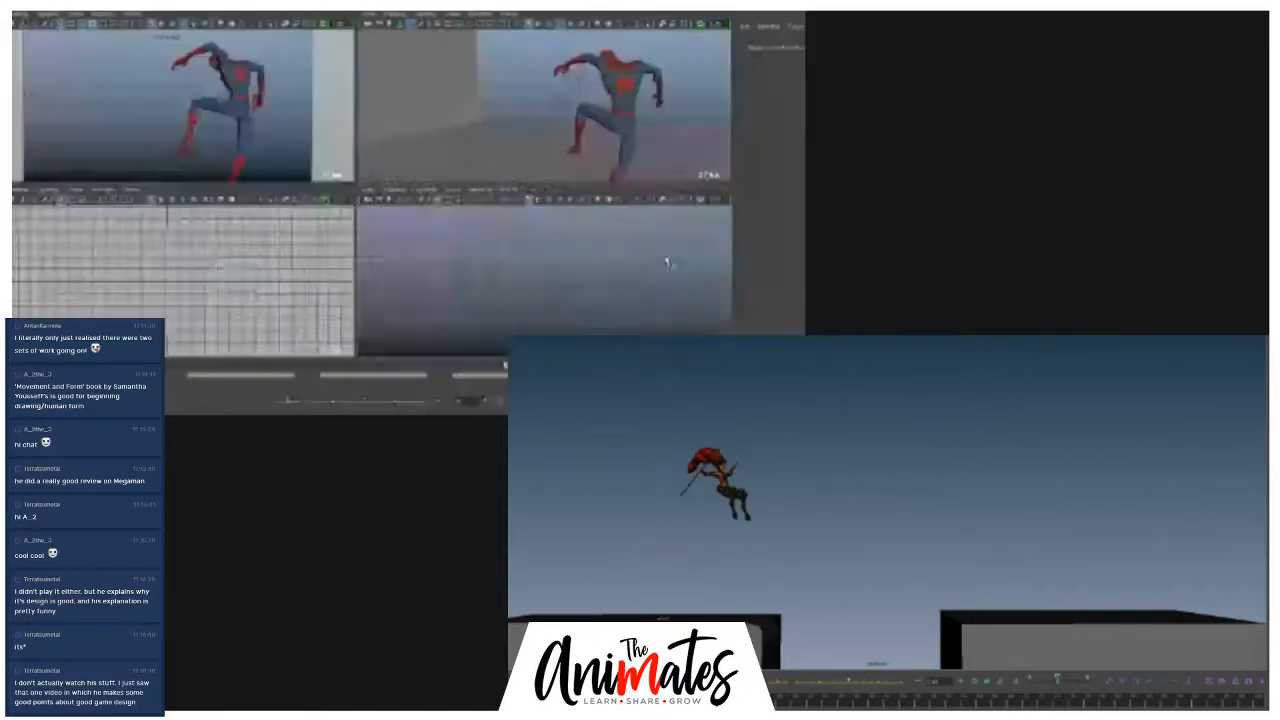
{"action": "left_click_drag", "start_coordinate": [355, 266], "coordinate": [14, 266]}
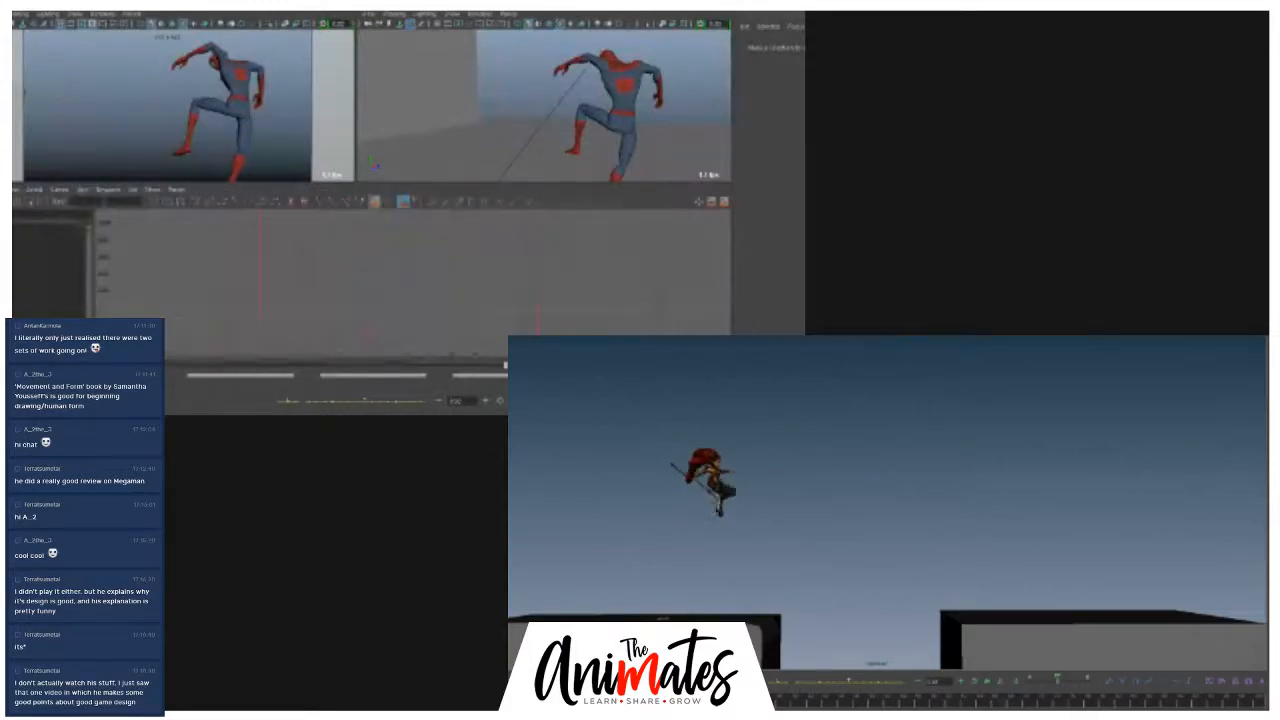
- Select the Spider-Man mesh, switch it to vertex editing, and frame his upper back
{"action": "left_click", "coordinate": [600, 73]}
{"action": "key", "text": "f"}
{"action": "middle_click_drag", "start_coordinate": [711, 113], "coordinate": [580, 148], "text": "alt"}
{"action": "left_click_drag", "start_coordinate": [580, 148], "coordinate": [510, 135], "text": "alt"}
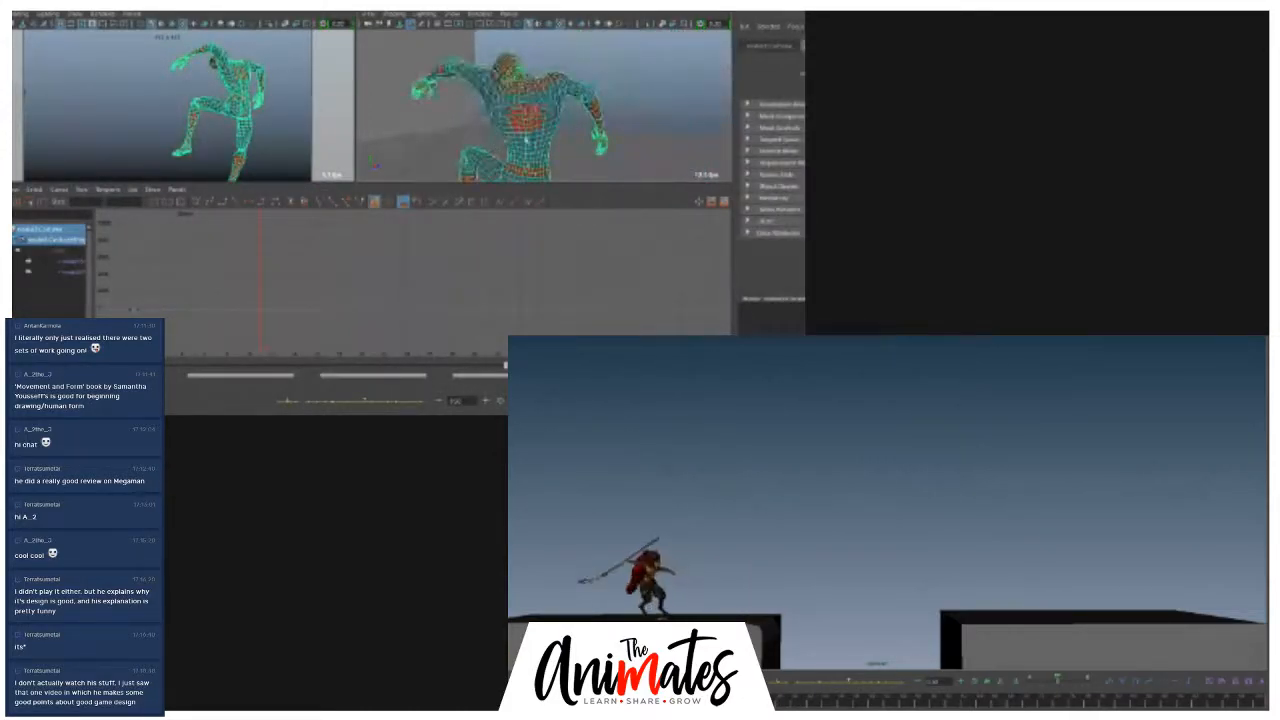
{"action": "right_click_drag", "start_coordinate": [510, 135], "coordinate": [597, 96], "text": "alt"}
{"action": "middle_click_drag", "start_coordinate": [597, 96], "coordinate": [619, 162], "text": "alt"}
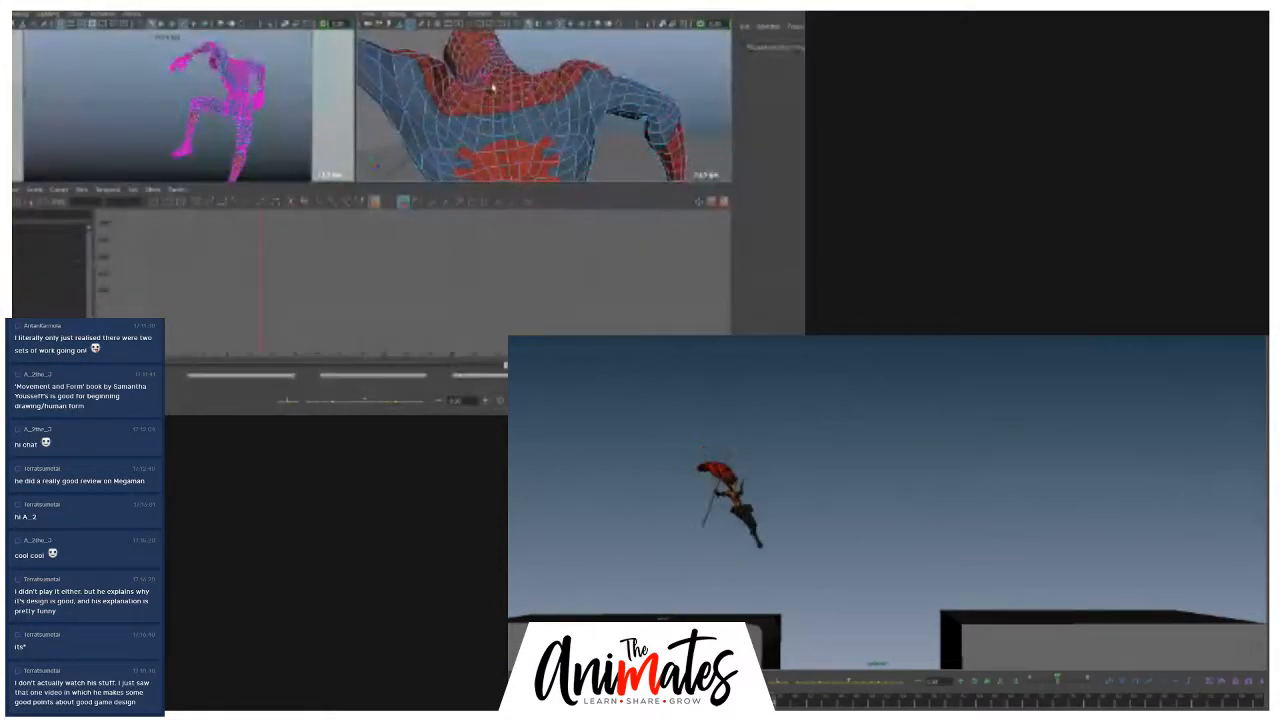
{"action": "right_click_drag", "start_coordinate": [602, 100], "coordinate": [414, 97], "text": "alt"}
- Pull a vertex at the base of Spider-Man's neck upward into a spike and clear the selection
{"action": "left_click_drag", "start_coordinate": [414, 97], "coordinate": [598, 159], "text": "alt"}
{"action": "middle_click_drag", "start_coordinate": [598, 159], "coordinate": [606, 86], "text": "alt"}
{"action": "left_click_drag", "start_coordinate": [606, 86], "coordinate": [634, 160], "text": "alt"}
{"action": "middle_click_drag", "start_coordinate": [622, 116], "coordinate": [634, 172], "text": "alt"}
{"action": "right_click_drag", "start_coordinate": [468, 117], "coordinate": [548, 108], "text": "alt"}
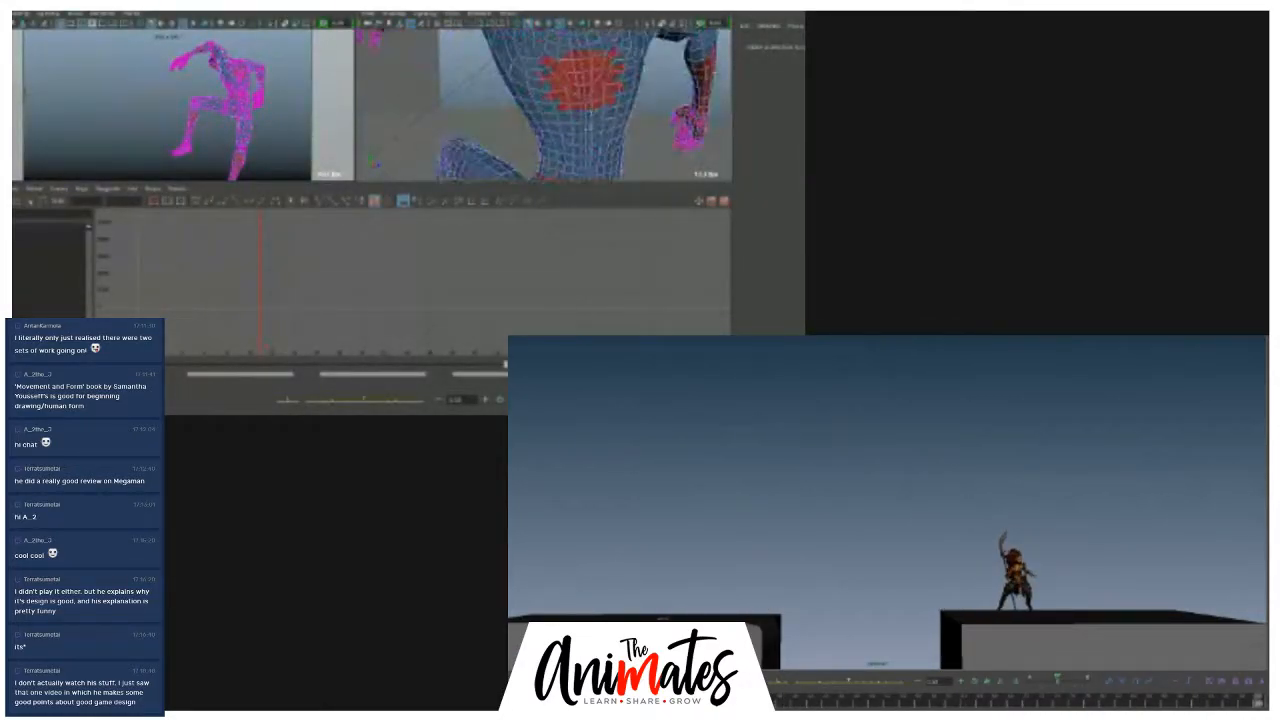
{"action": "middle_click_drag", "start_coordinate": [552, 35], "coordinate": [548, 116], "text": "alt"}
{"action": "left_click", "coordinate": [568, 100]}
{"action": "key", "text": "w"}
{"action": "left_click_drag", "start_coordinate": [575, 95], "coordinate": [562, 52], "text": "alt"}
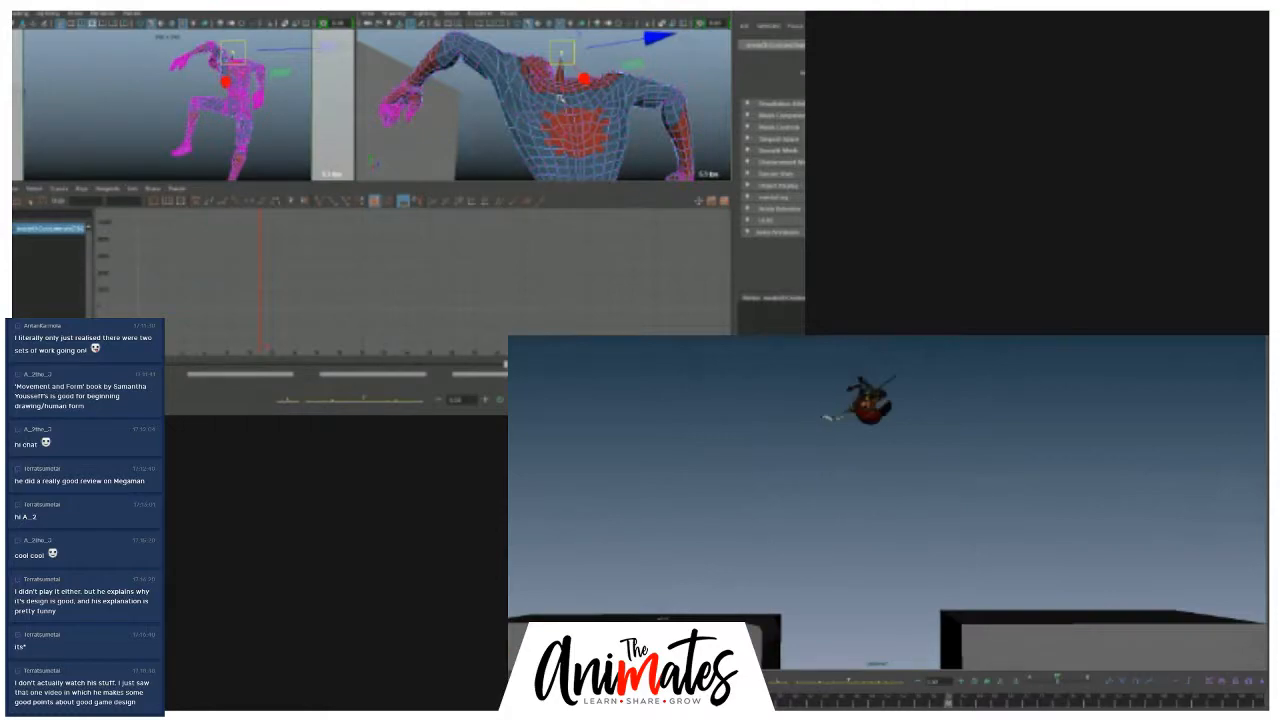
{"action": "left_click", "coordinate": [531, 45]}
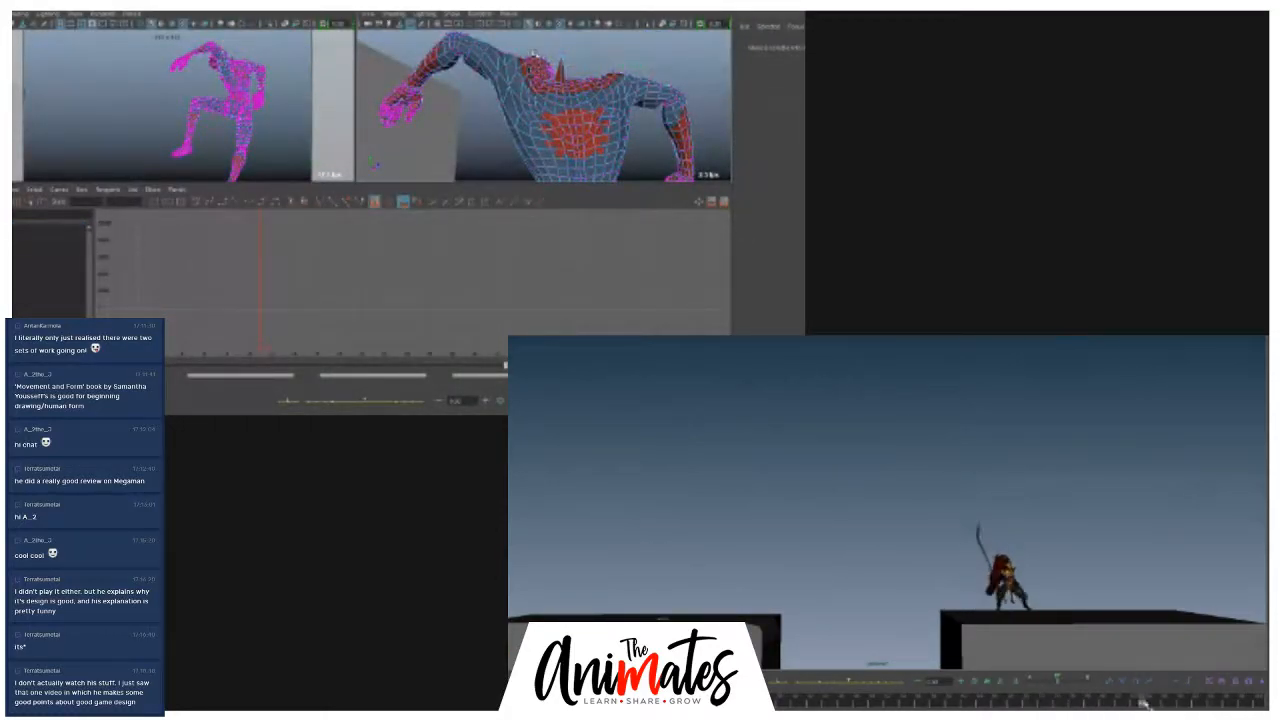
- Hide the Attribute Editor to widen Spider-Man's viewports and scrub the staff character's shot
{"action": "left_click_drag", "start_coordinate": [1175, 704], "coordinate": [945, 702]}
{"action": "left_click", "coordinate": [560, 64]}
{"action": "key", "text": "ctrl+a"}
{"action": "left_click", "coordinate": [699, 64]}
{"action": "left_click", "coordinate": [697, 66]}
{"action": "left_click", "coordinate": [683, 72]}
- Select every vertex of the Spider-Man mesh in the perspective view and maximize the shot camera view
{"action": "right_click_drag", "start_coordinate": [740, 78], "coordinate": [417, 94], "text": "alt"}
{"action": "left_click_drag", "start_coordinate": [790, 690], "coordinate": [980, 682]}
{"action": "left_click_drag", "start_coordinate": [417, 94], "coordinate": [500, 80], "text": "alt"}
{"action": "left_click_drag", "start_coordinate": [980, 682], "coordinate": [1060, 682]}
{"action": "left_click_drag", "start_coordinate": [500, 80], "coordinate": [513, 77], "text": "alt"}
{"action": "left_click_drag", "start_coordinate": [1060, 682], "coordinate": [1197, 683]}
{"action": "right_click_drag", "start_coordinate": [513, 77], "coordinate": [470, 80], "text": "alt"}
{"action": "left_click_drag", "start_coordinate": [1197, 683], "coordinate": [1266, 684]}
{"action": "left_click_drag", "start_coordinate": [565, 43], "coordinate": [591, 59]}
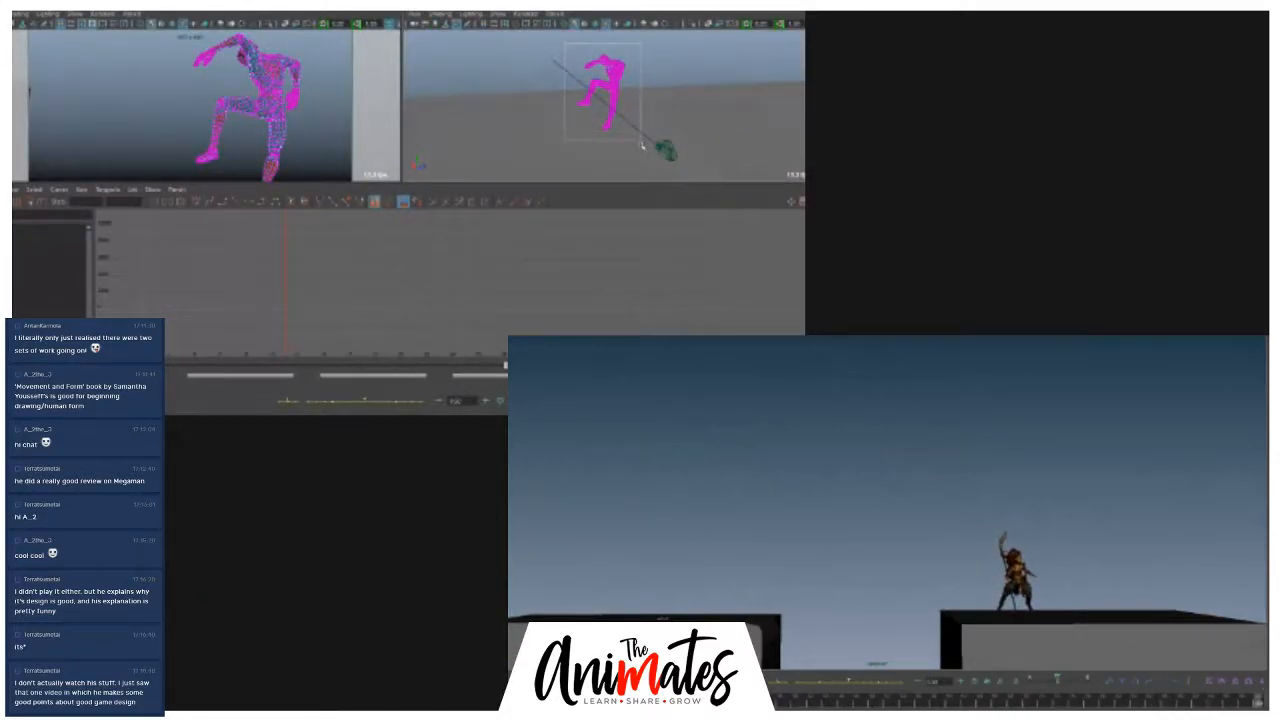
{"action": "left_click_drag", "start_coordinate": [642, 146], "coordinate": [642, 146]}
{"action": "left_click_drag", "start_coordinate": [632, 141], "coordinate": [632, 141]}
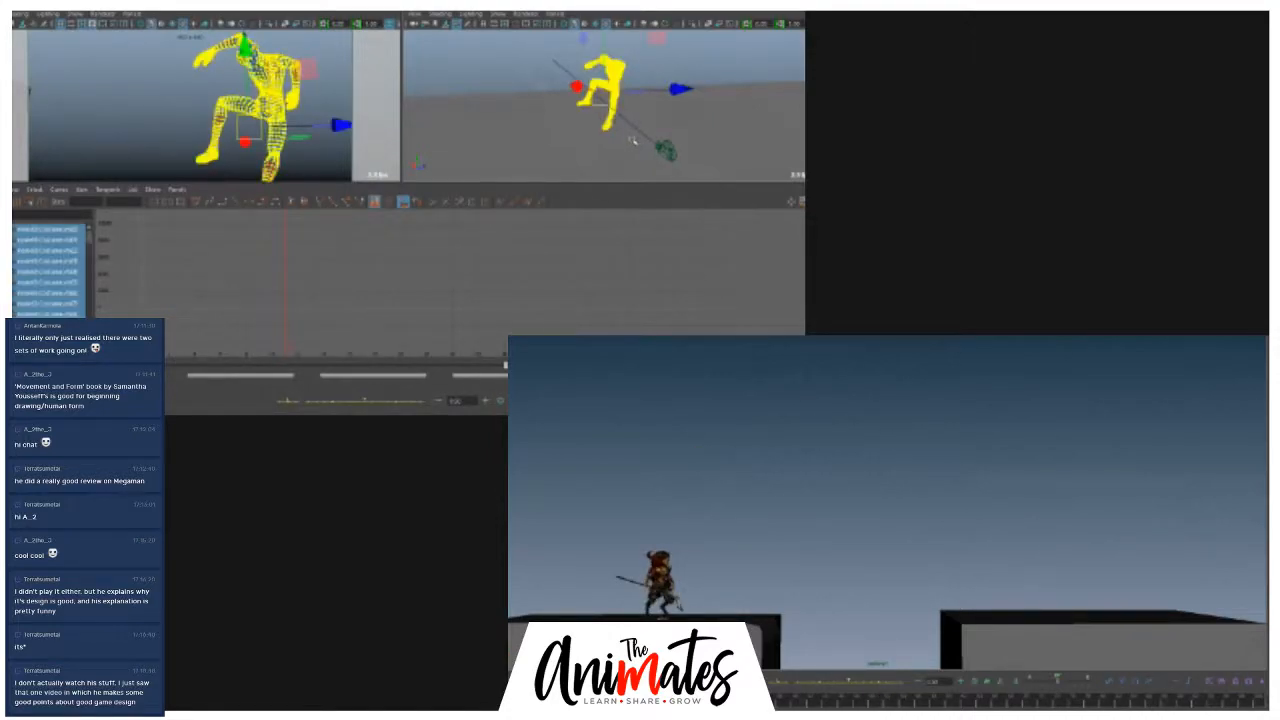
{"action": "key", "text": "space"}
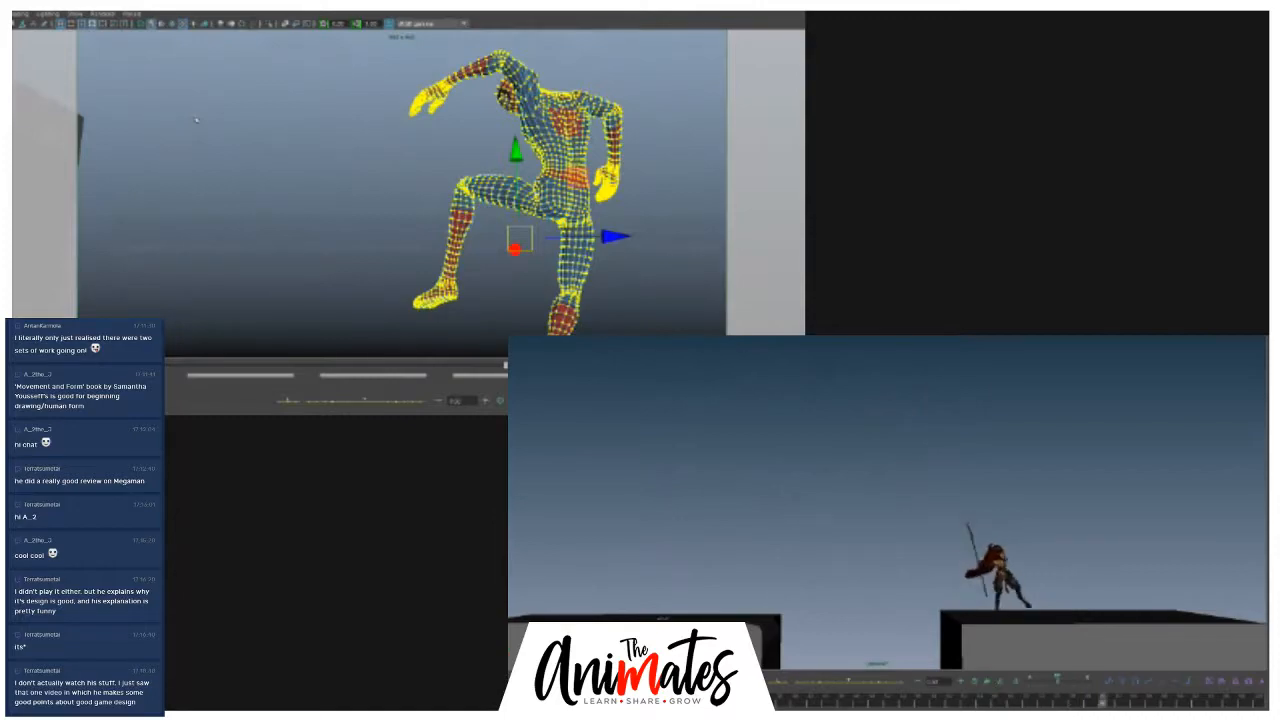
- Step through Spider-Man's shot, clear the full vertex selection and select a vertex at his raised knee
{"action": "key", "text": "."}
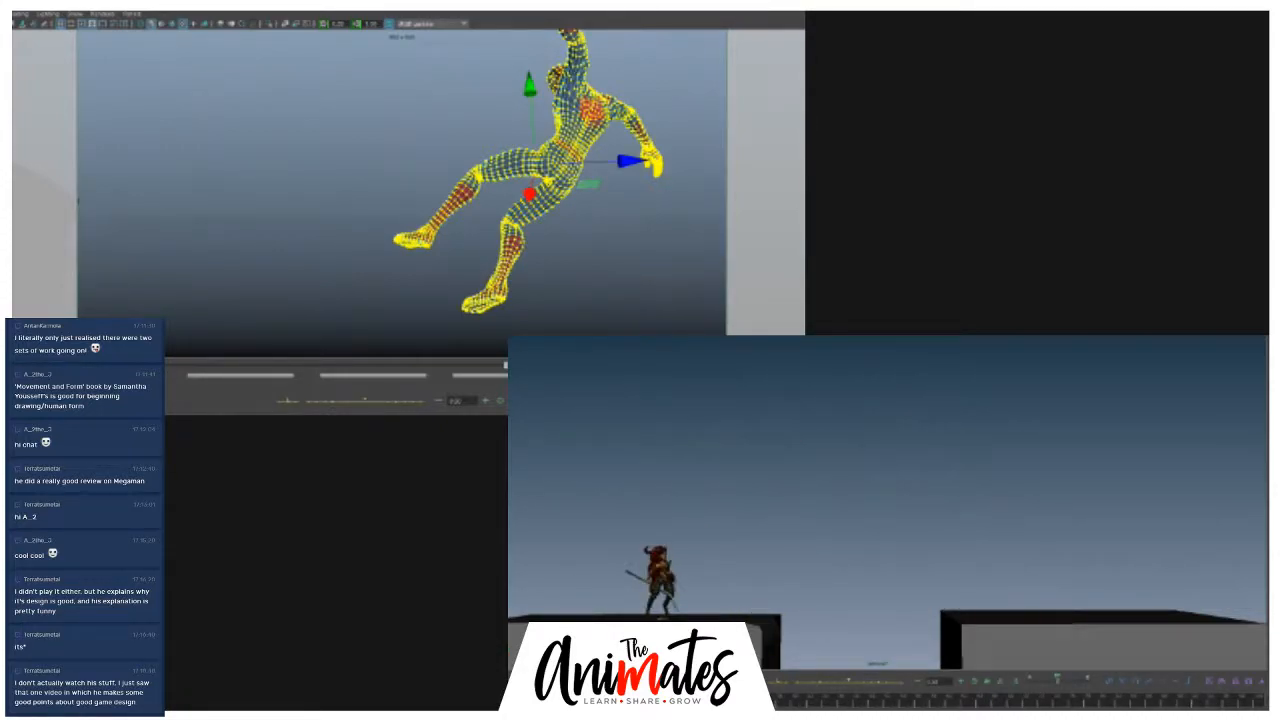
{"action": "key", "text": "period"}
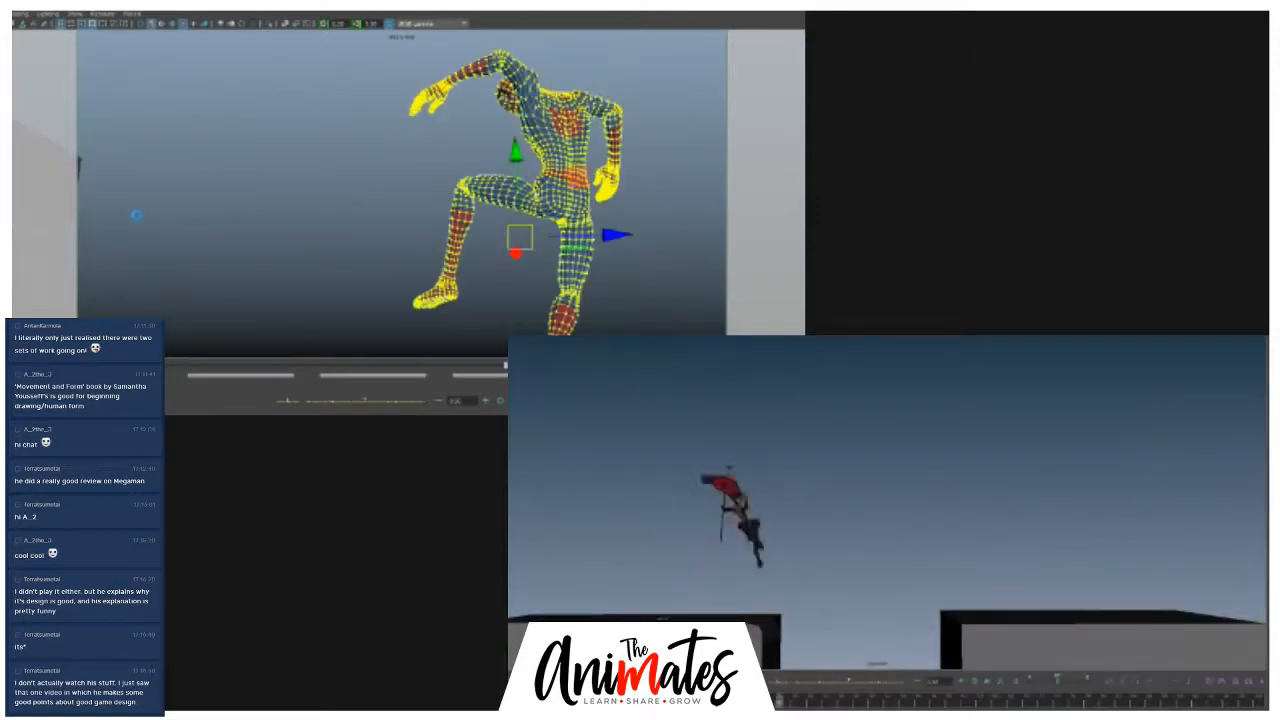
{"action": "left_click", "coordinate": [133, 218]}
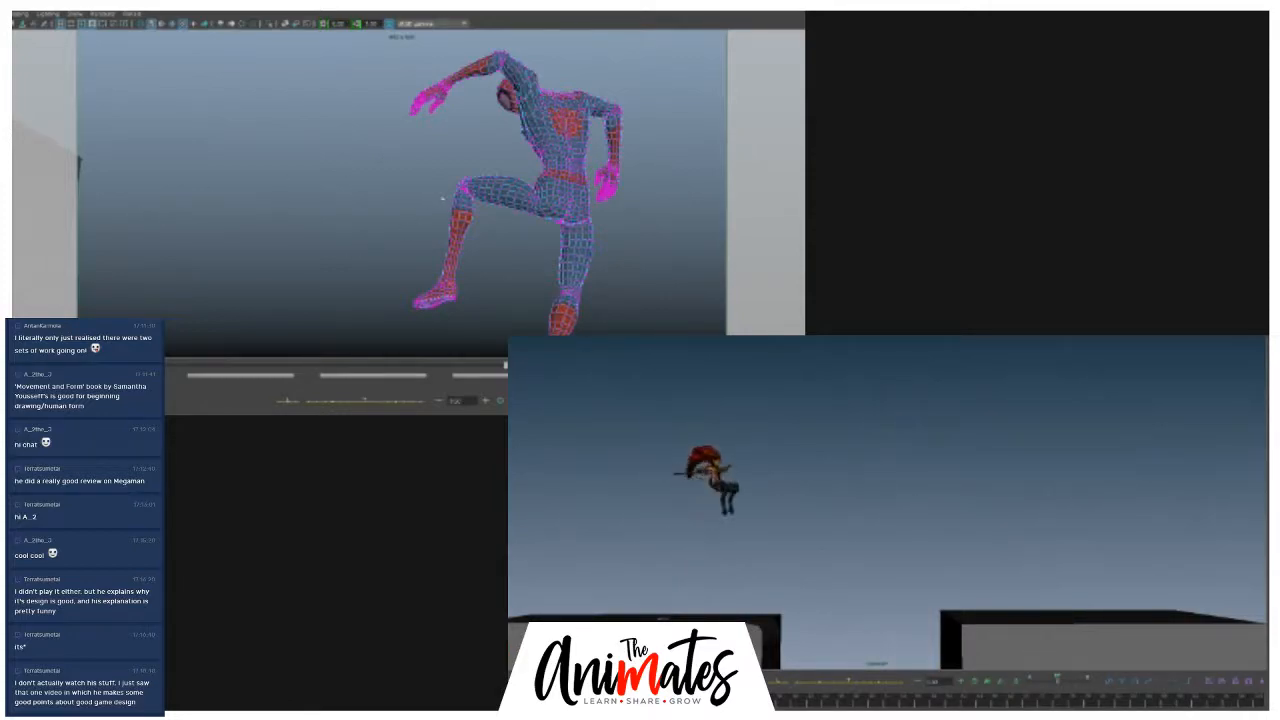
{"action": "left_click", "coordinate": [476, 200]}
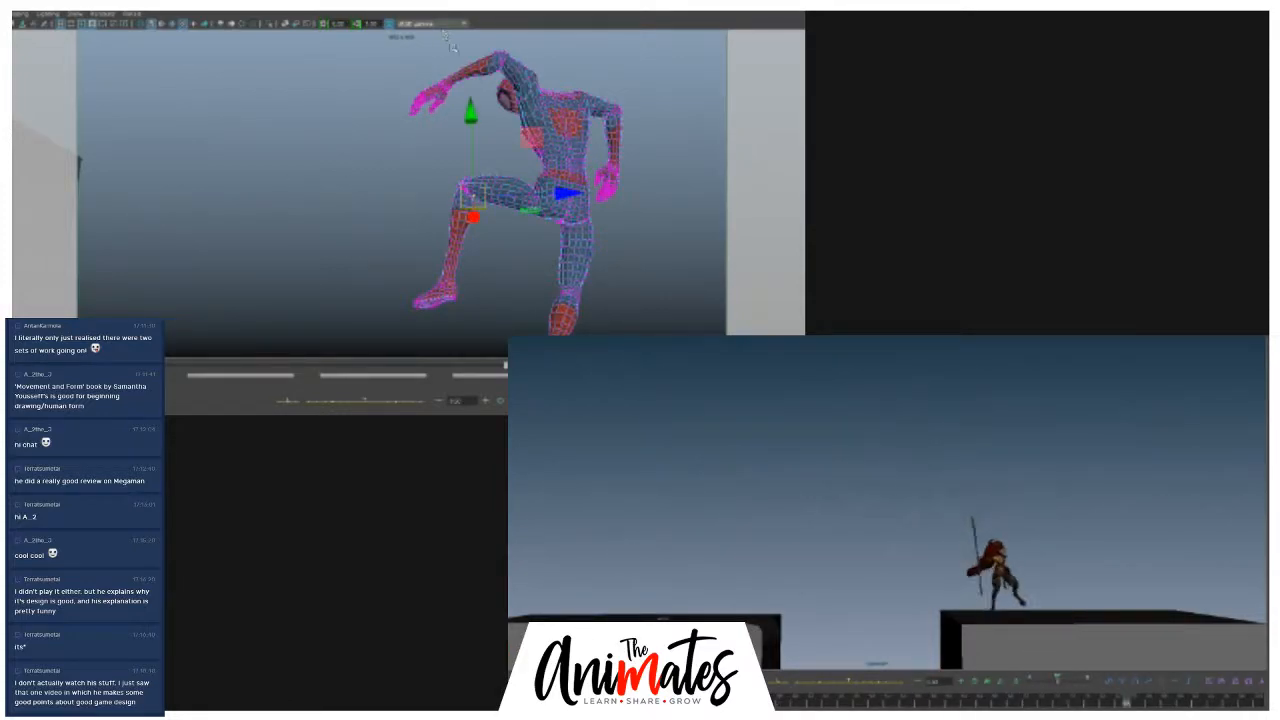
- Maximize Spider-Man's perspective view, inspect him from several sides, and return the mesh to an unselected object state
{"action": "key", "text": "space"}
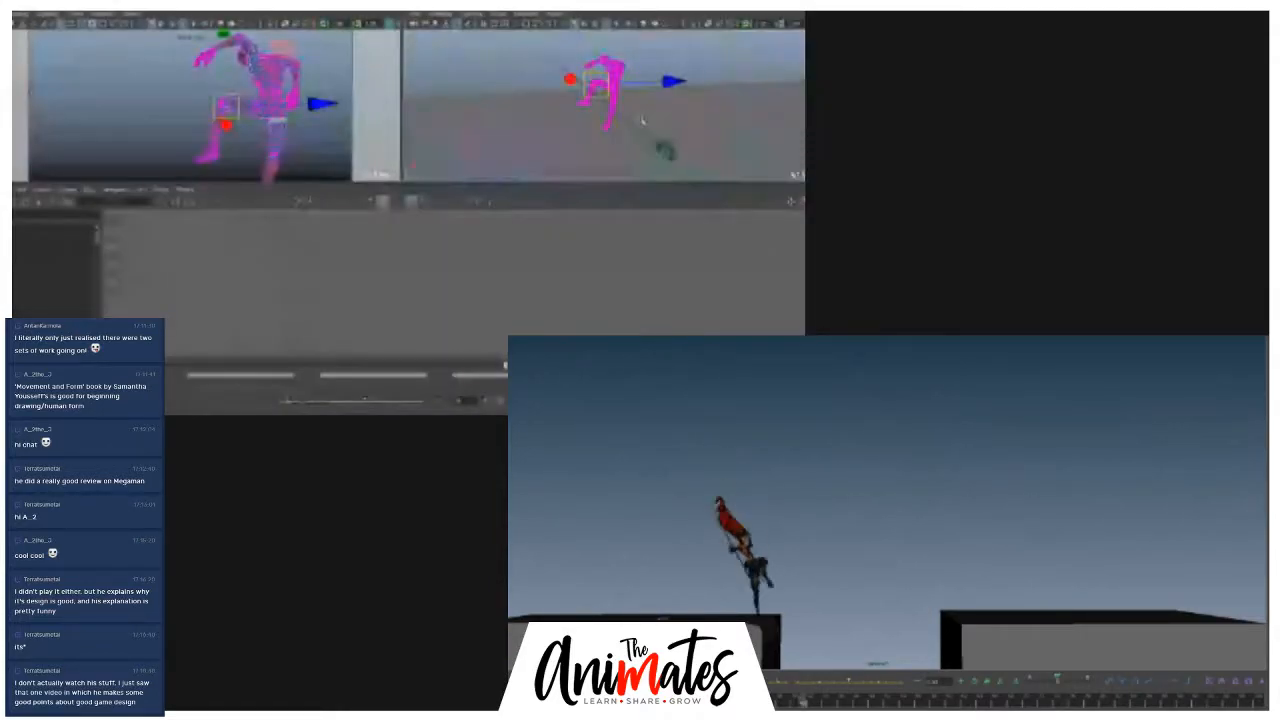
{"action": "key", "text": "space"}
{"action": "left_click_drag", "start_coordinate": [591, 167], "coordinate": [321, 155], "text": "alt"}
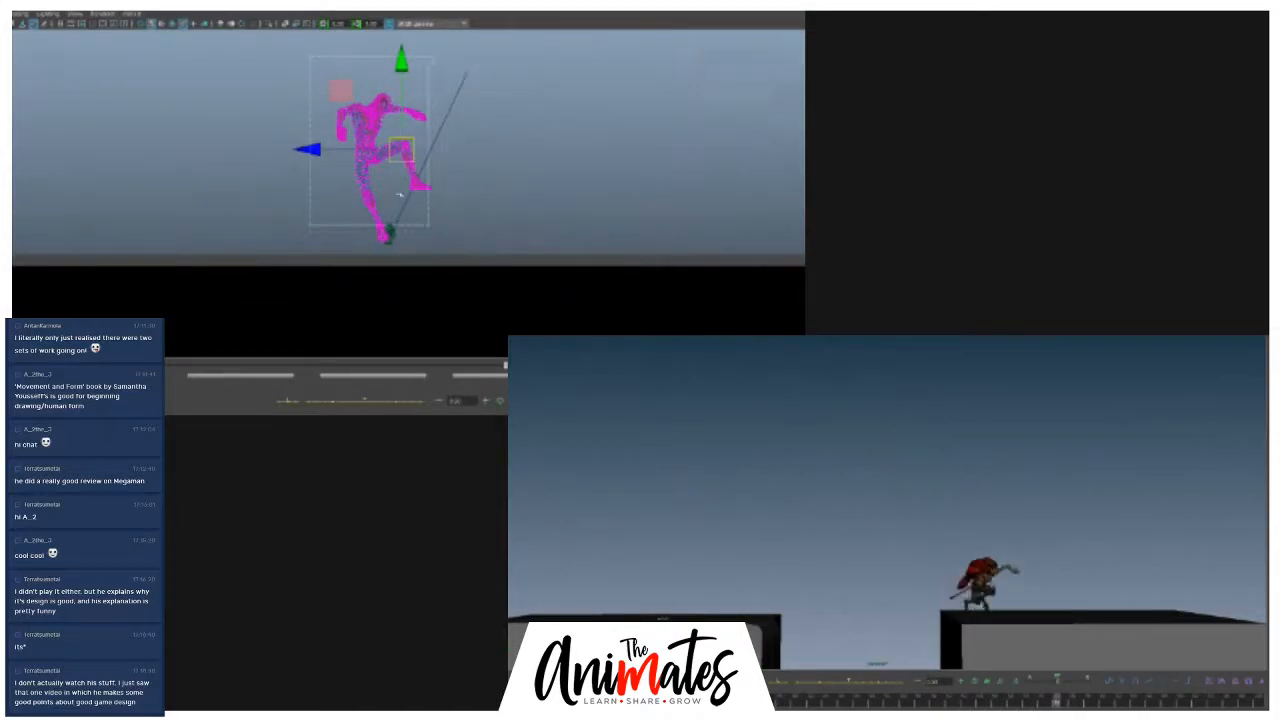
{"action": "left_click_drag", "start_coordinate": [296, 105], "coordinate": [477, 142], "text": "alt"}
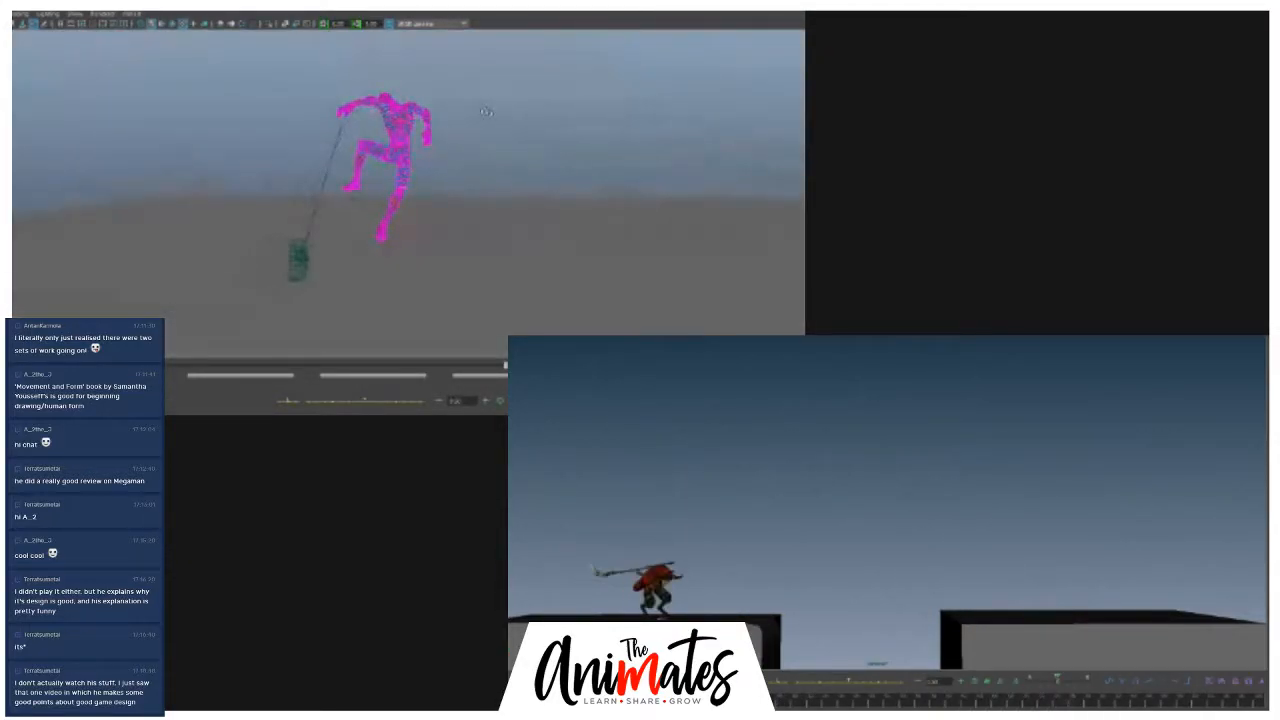
{"action": "left_click", "coordinate": [477, 148]}
{"action": "right_click_drag", "start_coordinate": [448, 178], "coordinate": [596, 175], "text": "alt"}
{"action": "left_click", "coordinate": [595, 173]}
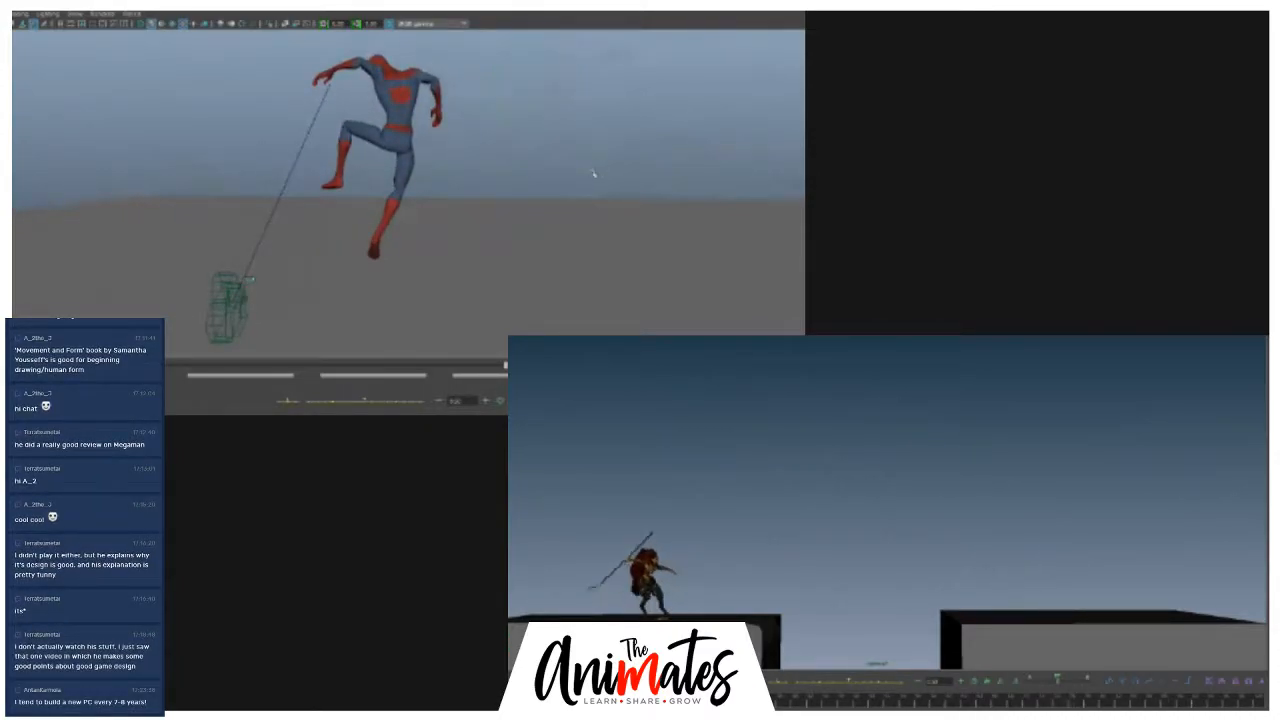
- Hide the green wireframe object and the line running from it toward Spider-Man's hand
{"action": "left_click_drag", "start_coordinate": [537, 120], "coordinate": [399, 128], "text": "alt"}
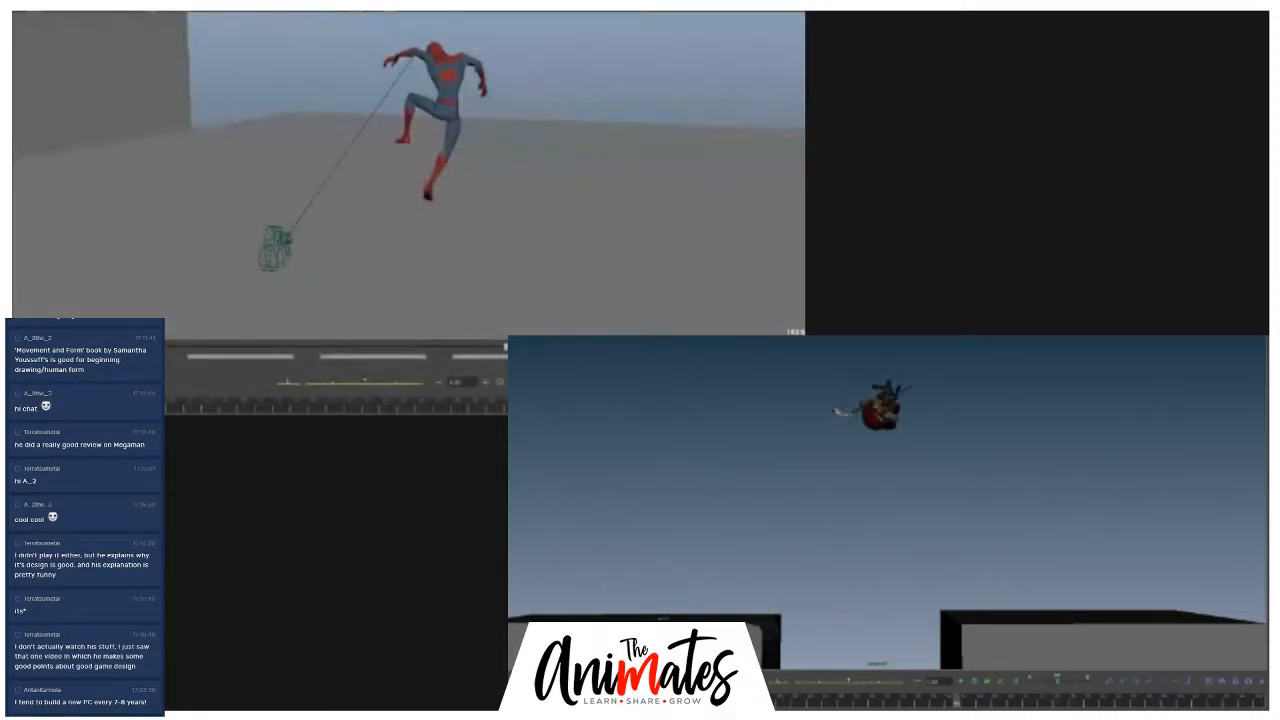
{"action": "left_click", "coordinate": [91, 126]}
{"action": "left_click", "coordinate": [78, 17]}
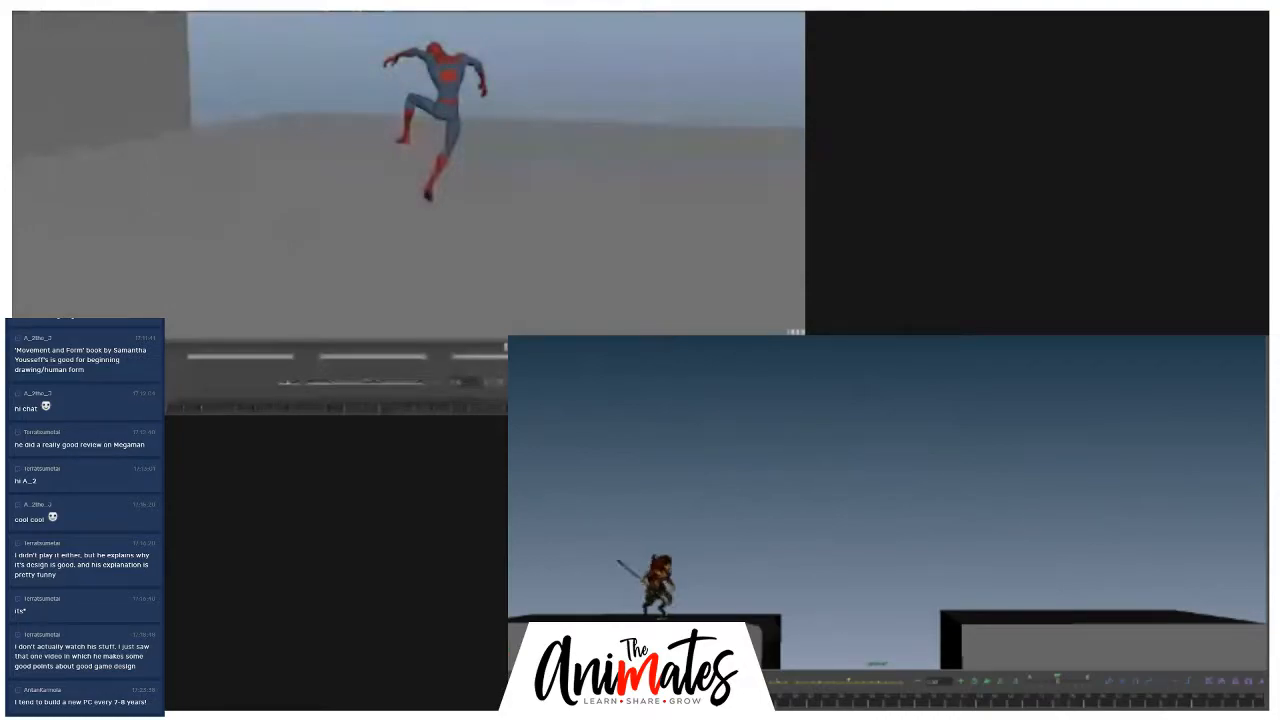
{"action": "left_click", "coordinate": [103, 166]}
- Select the Spider-Man mesh in the perspective view and switch it to vertex editing
{"action": "left_click_drag", "start_coordinate": [357, 200], "coordinate": [418, 128], "text": "alt"}
{"action": "left_click", "coordinate": [350, 166]}
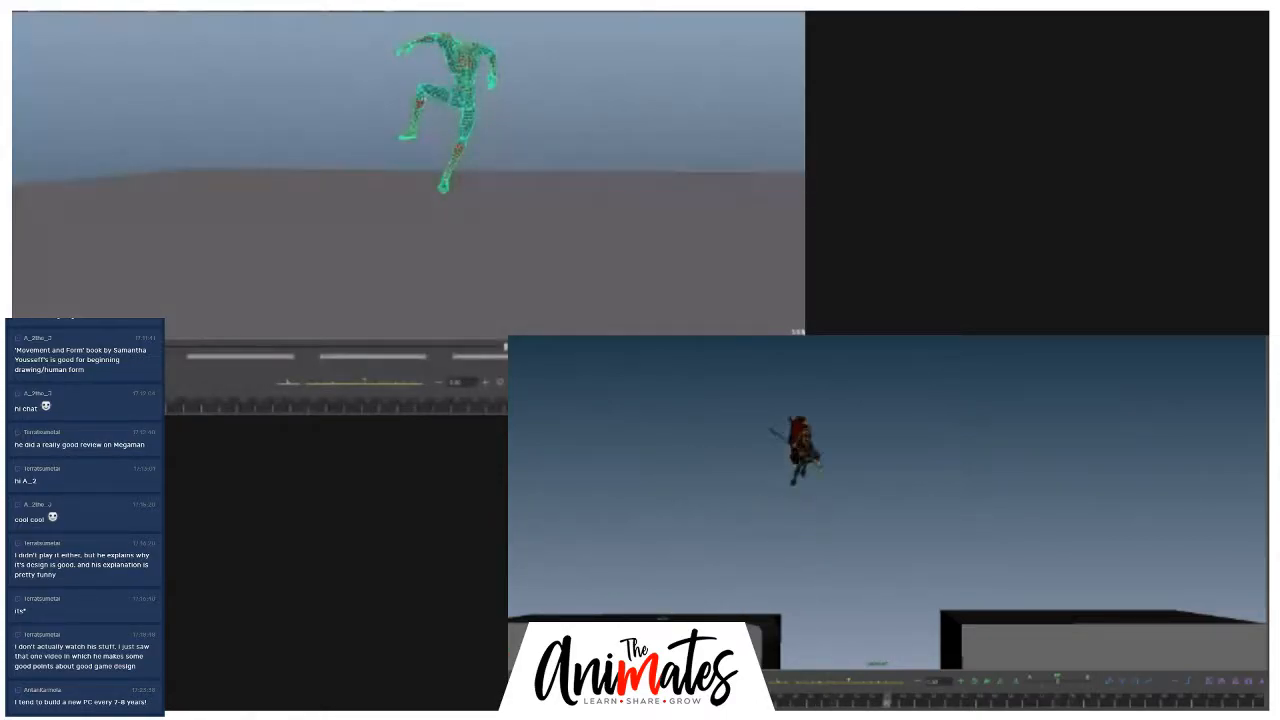
{"action": "left_click", "coordinate": [434, 105]}
{"action": "left_click_drag", "start_coordinate": [637, 137], "coordinate": [557, 152], "text": "alt"}
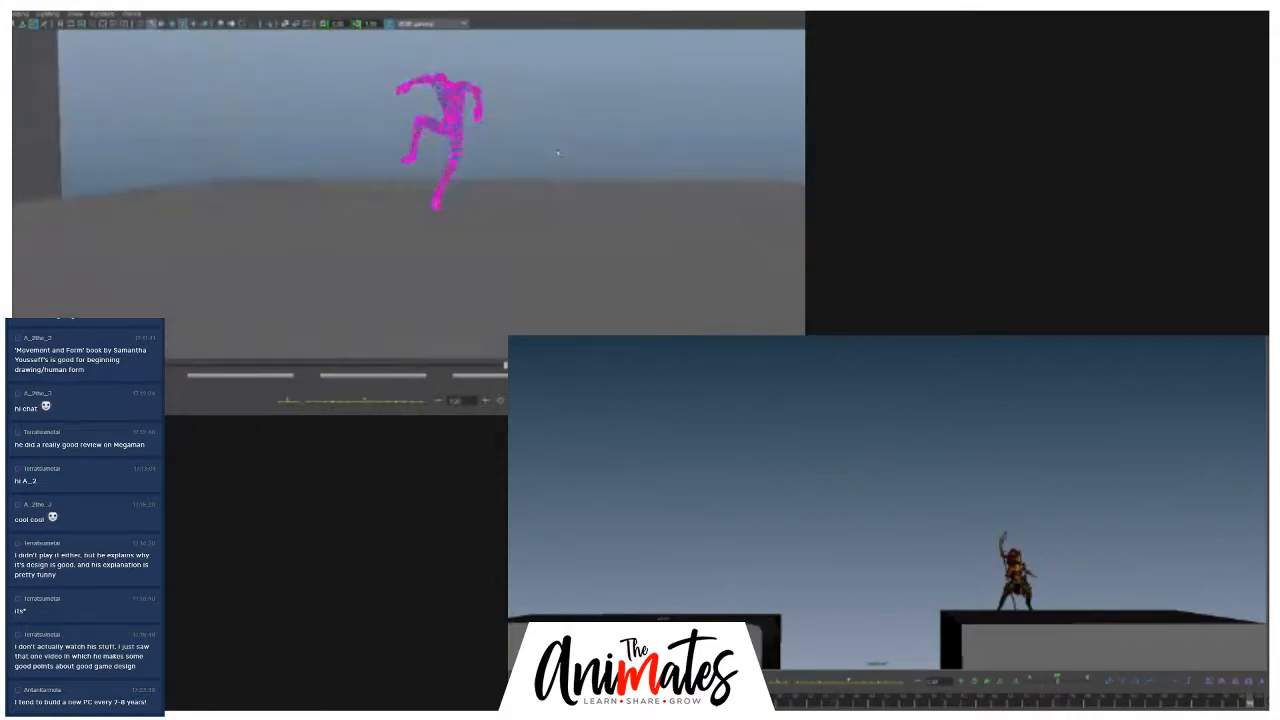
{"action": "left_click_drag", "start_coordinate": [505, 242], "coordinate": [468, 243]}
- Scrub the staff character to her landing at the first platform's edge, show all viewports and frame her free arm
{"action": "left_click_drag", "start_coordinate": [1235, 693], "coordinate": [1144, 655]}
{"action": "left_click_drag", "start_coordinate": [1225, 698], "coordinate": [1041, 669]}
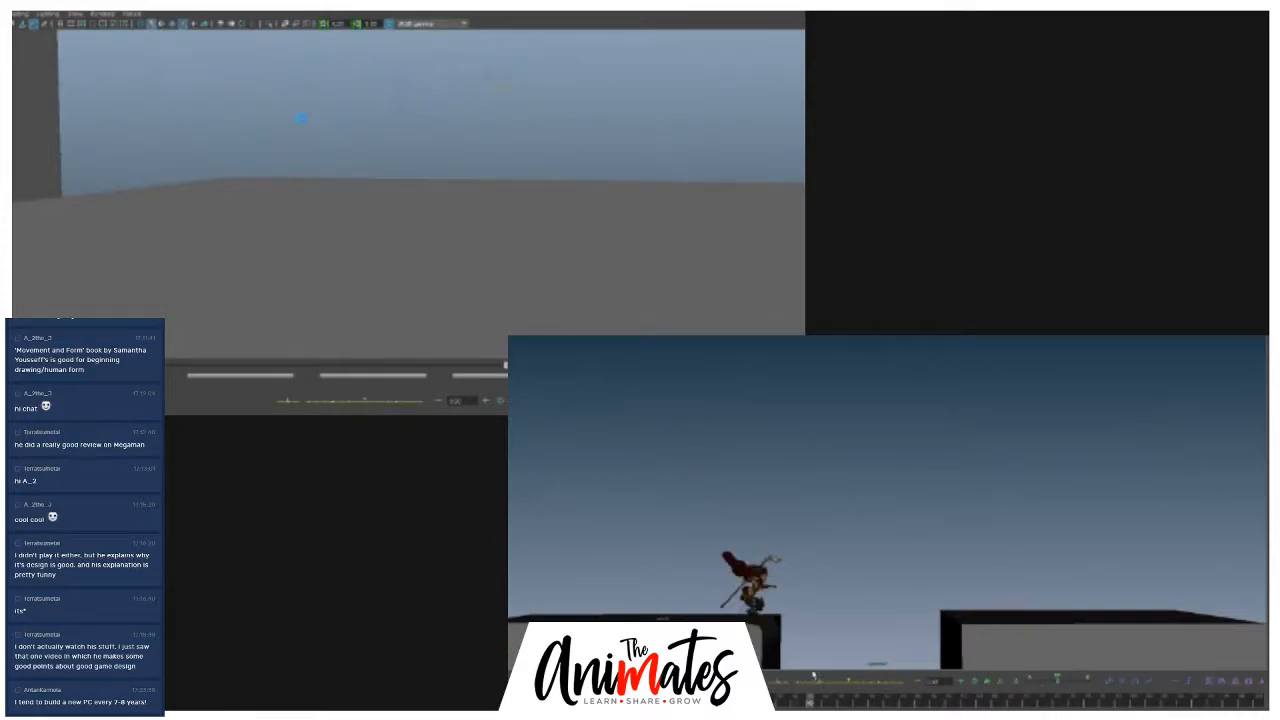
{"action": "key", "text": "space"}
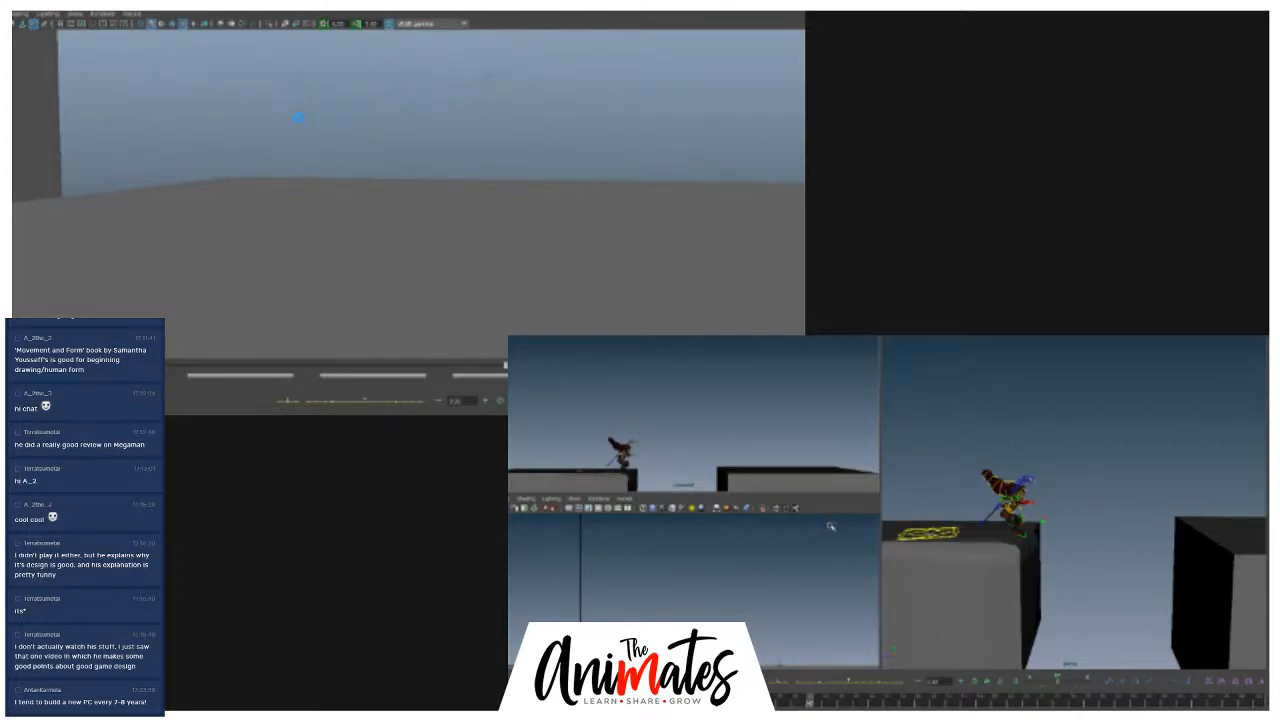
{"action": "left_click_drag", "start_coordinate": [1096, 531], "coordinate": [1006, 524], "text": "alt"}
{"action": "right_click_drag", "start_coordinate": [1006, 524], "coordinate": [1229, 501], "text": "alt"}
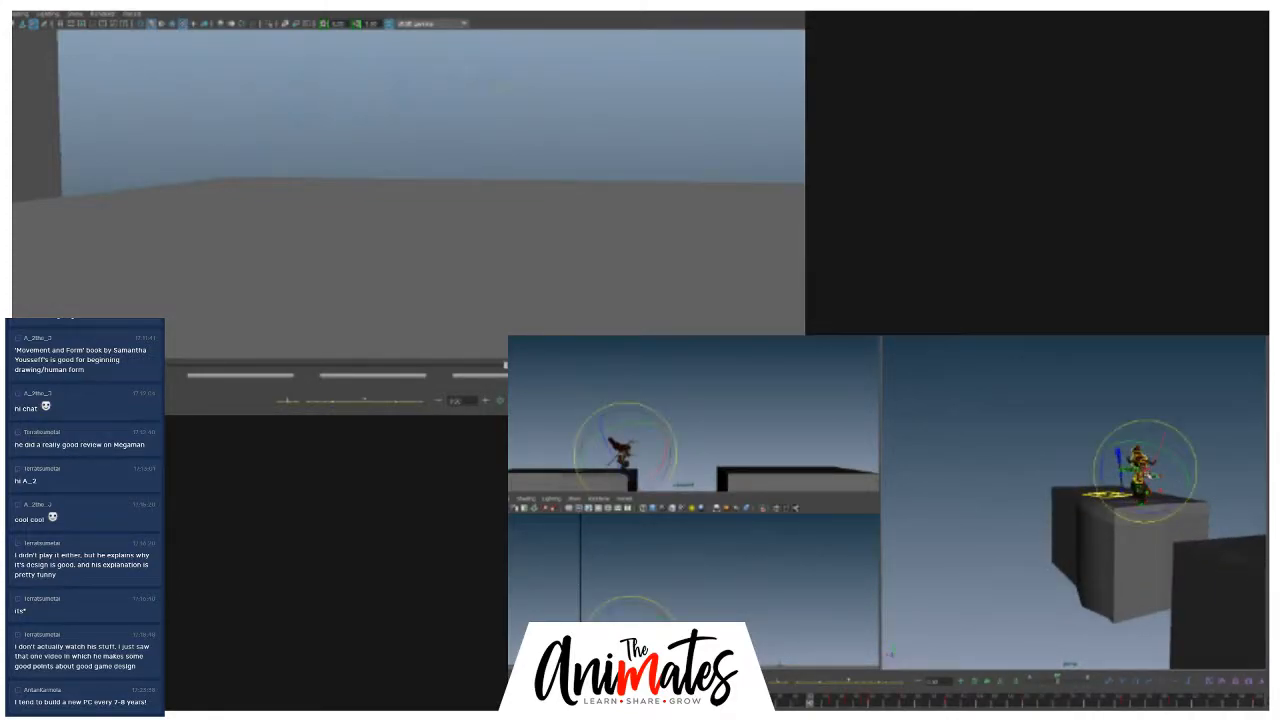
{"action": "key", "text": "f"}
{"action": "mouse_move", "coordinate": [843, 700]}
{"action": "left_mouse_down"}
{"action": "mouse_move", "coordinate": [795, 703]}
{"action": "mouse_move", "coordinate": [811, 703]}
{"action": "left_mouse_up"}
{"action": "left_click_drag", "start_coordinate": [1020, 542], "coordinate": [1015, 467], "text": "alt"}
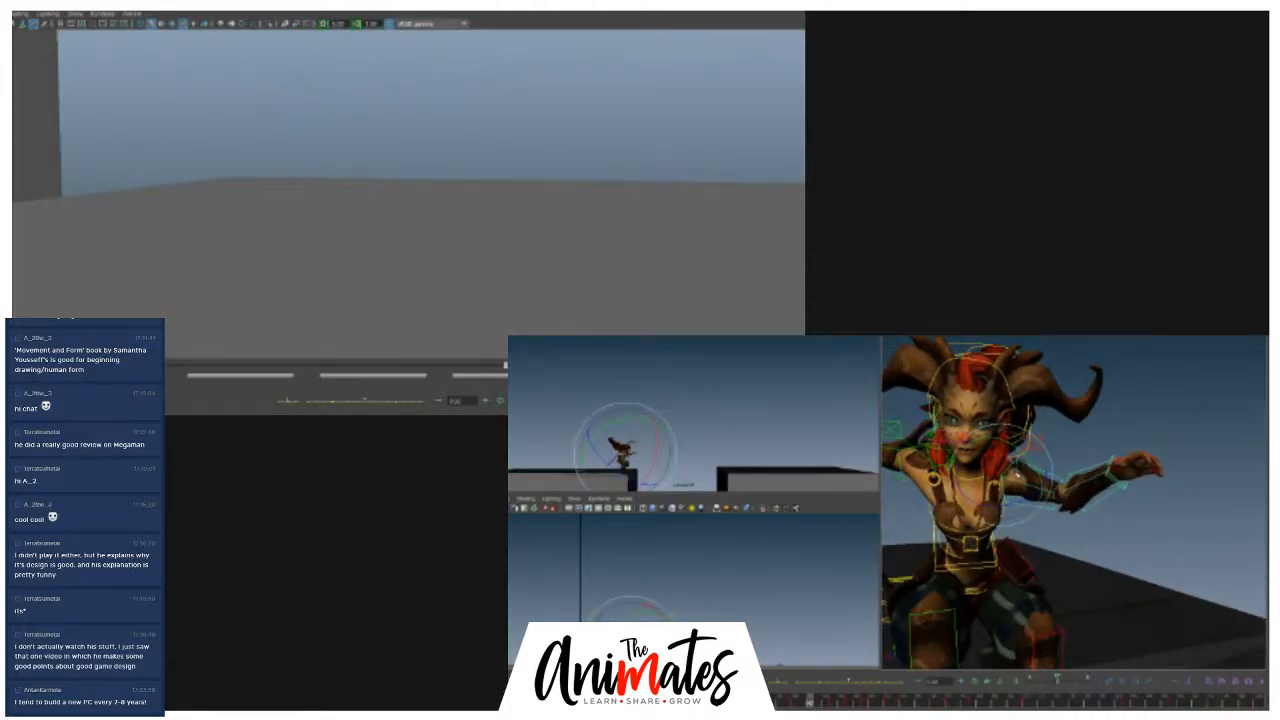
{"action": "left_click", "coordinate": [1118, 466]}
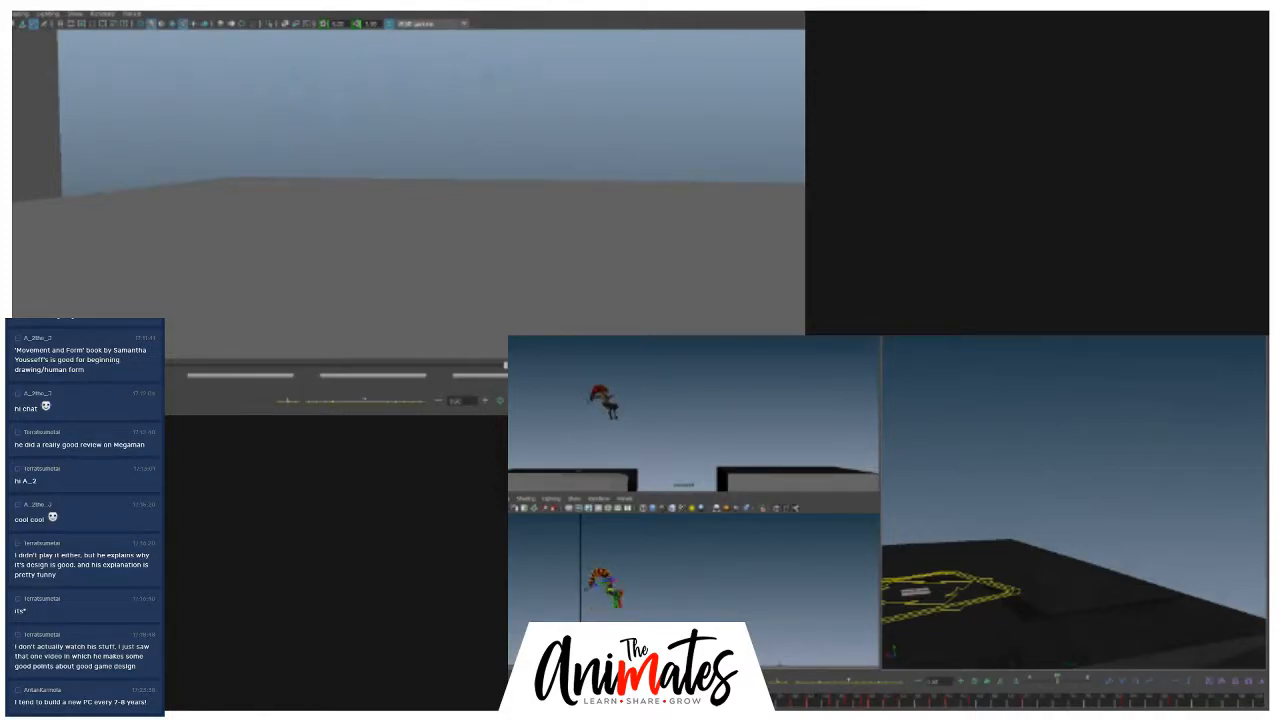
- Select all of Spider-Man's vertices and restore his multi-view layout, while scrubbing through the staff character's jump
{"action": "mouse_move", "coordinate": [768, 699]}
{"action": "left_mouse_down"}
{"action": "mouse_move", "coordinate": [885, 700]}
{"action": "mouse_move", "coordinate": [867, 701]}
{"action": "left_mouse_up"}
{"action": "left_click", "coordinate": [453, 105]}
{"action": "left_click_drag", "start_coordinate": [338, 62], "coordinate": [497, 238]}
{"action": "left_click_drag", "start_coordinate": [867, 701], "coordinate": [901, 700]}
{"action": "left_click_drag", "start_coordinate": [497, 238], "coordinate": [471, 242]}
{"action": "mouse_move", "coordinate": [901, 700]}
{"action": "left_mouse_down"}
{"action": "mouse_move", "coordinate": [925, 698]}
{"action": "mouse_move", "coordinate": [831, 704]}
{"action": "left_mouse_up"}
{"action": "key", "text": "space"}
{"action": "left_click_drag", "start_coordinate": [293, 320], "coordinate": [237, 320]}
- Rotate the staff character's free forearm and upper arm in her landing pose at the first platform's edge
{"action": "left_click_drag", "start_coordinate": [831, 704], "coordinate": [809, 704]}
{"action": "left_click", "coordinate": [1124, 477]}
{"action": "mouse_move", "coordinate": [975, 623]}
{"action": "left_mouse_down", "text": "alt"}
{"action": "mouse_move", "coordinate": [930, 607]}
{"action": "mouse_move", "coordinate": [948, 614]}
{"action": "left_mouse_up", "text": "alt"}
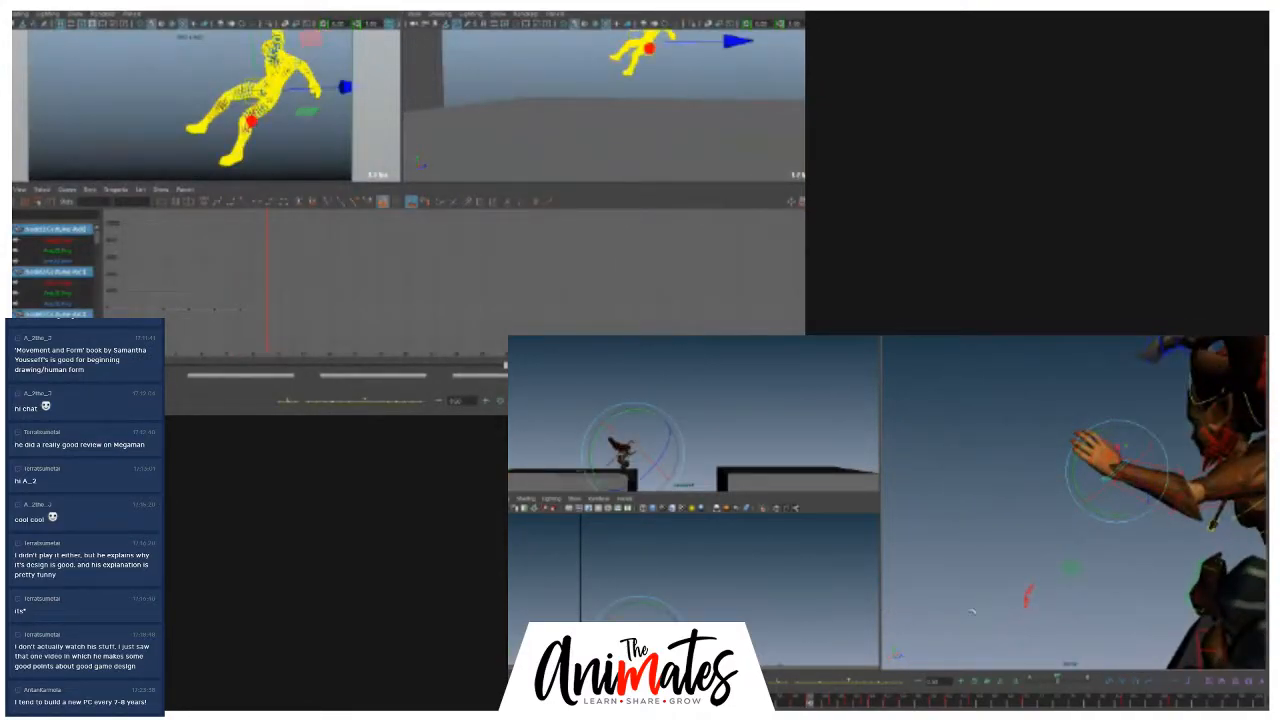
{"action": "left_click", "coordinate": [1174, 494]}
{"action": "mouse_move", "coordinate": [1165, 514]}
{"action": "left_mouse_down"}
{"action": "mouse_move", "coordinate": [1152, 513]}
{"action": "mouse_move", "coordinate": [1194, 535]}
{"action": "left_mouse_up"}
{"action": "middle_click_drag", "start_coordinate": [1194, 535], "coordinate": [1108, 557], "text": "alt"}
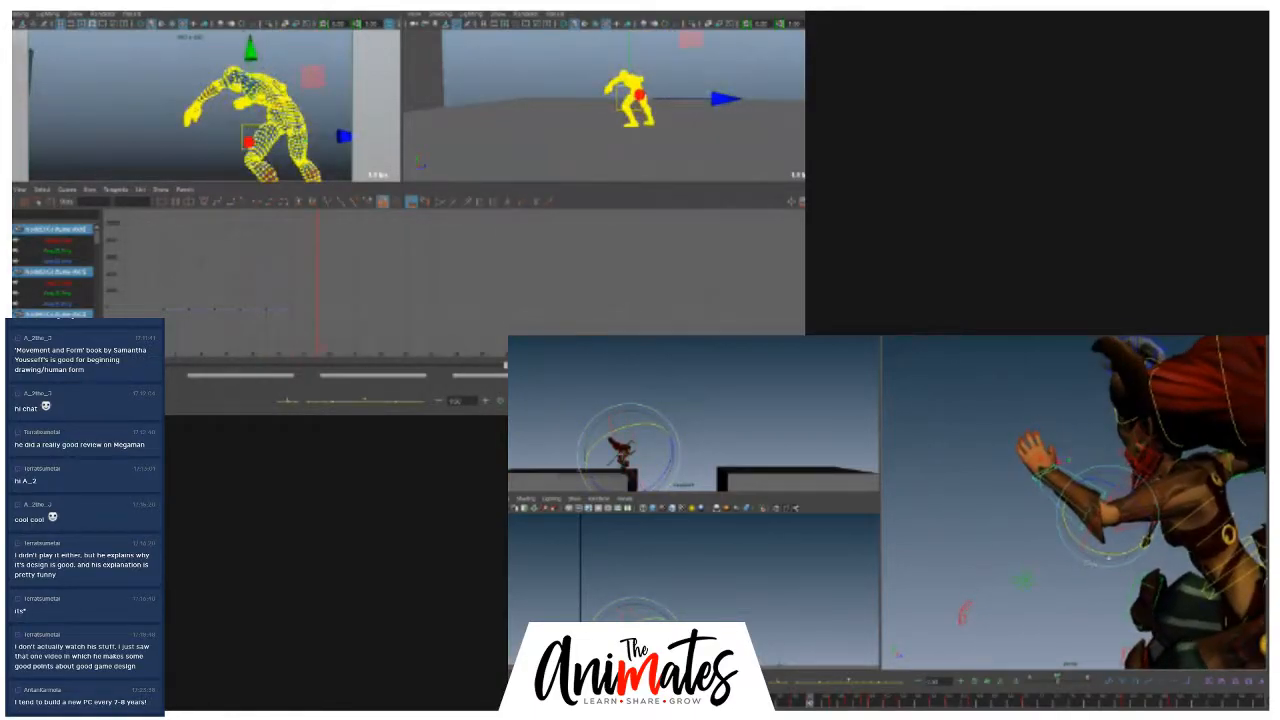
{"action": "left_click", "coordinate": [1178, 512]}
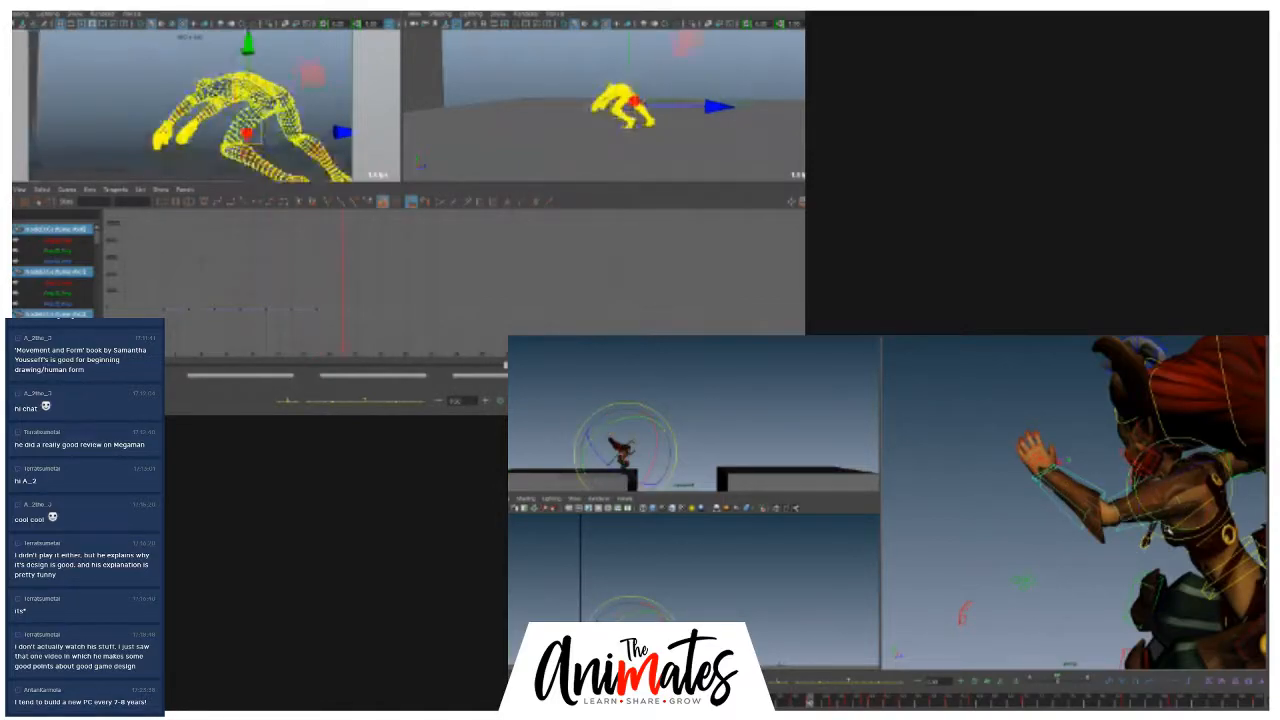
{"action": "left_click_drag", "start_coordinate": [1169, 531], "coordinate": [1081, 598]}
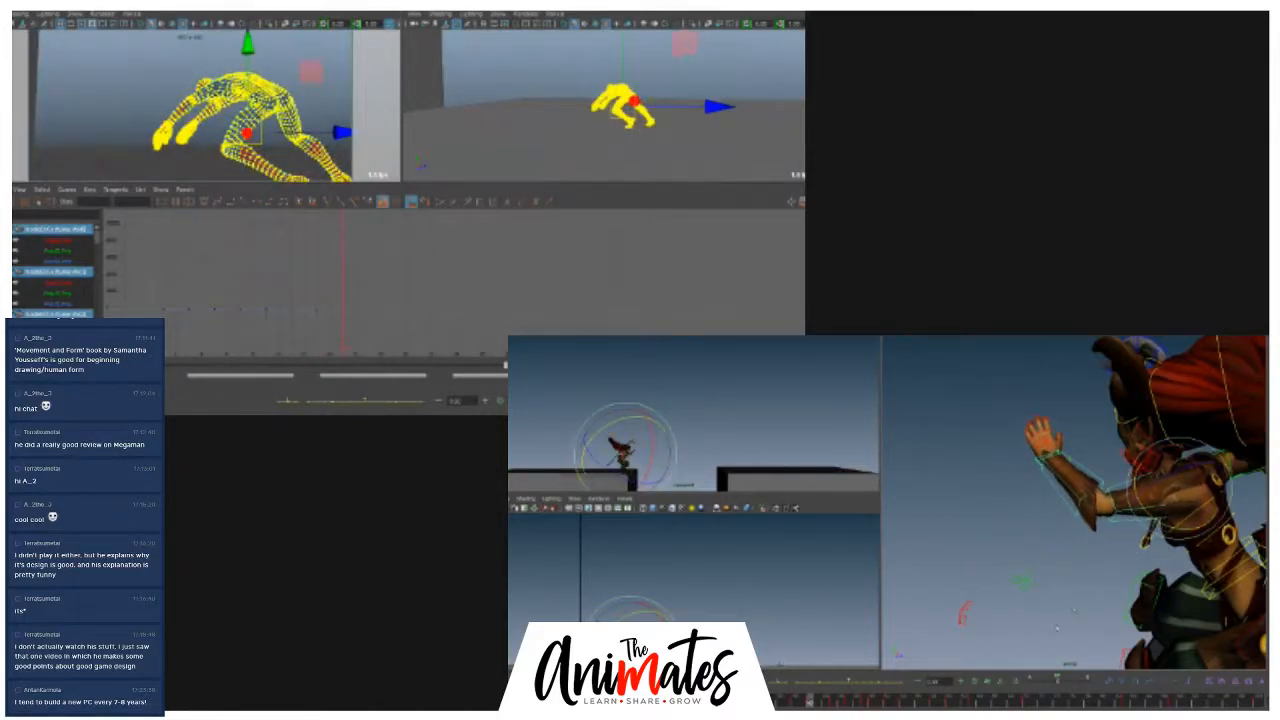
- Advance to the staff character's deep crouch on the first platform and rotate her near arm at the shoulder
{"action": "left_click_drag", "start_coordinate": [777, 704], "coordinate": [830, 698]}
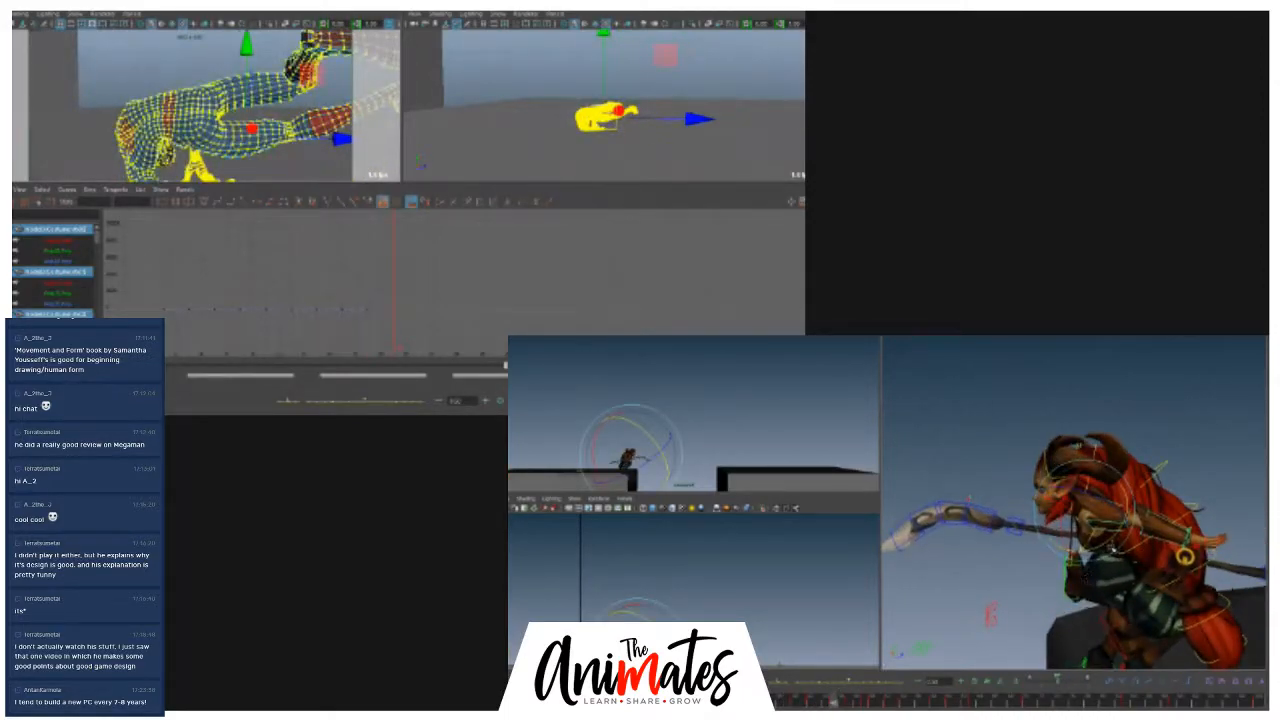
{"action": "left_click", "coordinate": [1147, 536]}
{"action": "left_click_drag", "start_coordinate": [1147, 536], "coordinate": [1158, 554]}
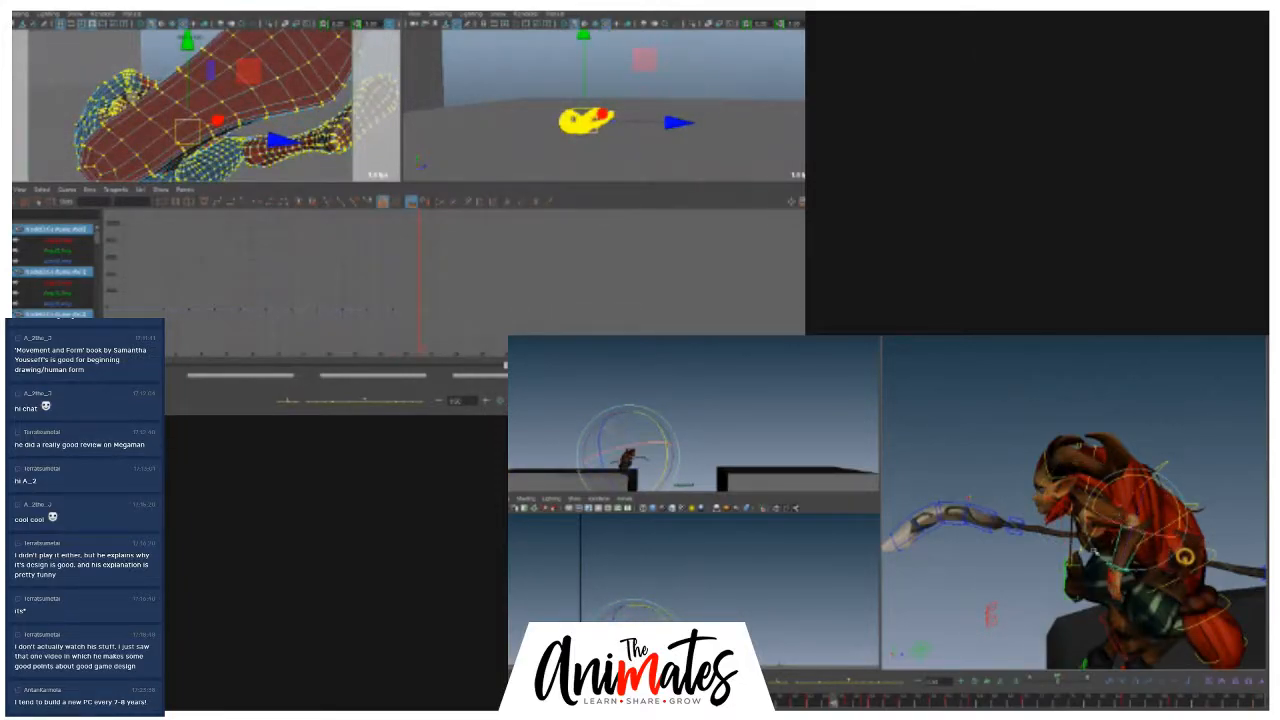
- Return to the first-platform landing pose and adjust the rotation of the staff character's upper arm
{"action": "left_click", "coordinate": [810, 699]}
{"action": "mouse_move", "coordinate": [809, 705]}
{"action": "left_mouse_down"}
{"action": "mouse_move", "coordinate": [790, 705]}
{"action": "mouse_move", "coordinate": [811, 706]}
{"action": "left_mouse_up"}
{"action": "left_click", "coordinate": [1256, 492]}
{"action": "left_click", "coordinate": [1138, 499]}
{"action": "mouse_move", "coordinate": [1148, 498]}
{"action": "left_mouse_down"}
{"action": "mouse_move", "coordinate": [1128, 512]}
{"action": "mouse_move", "coordinate": [1127, 488]}
{"action": "left_mouse_up"}
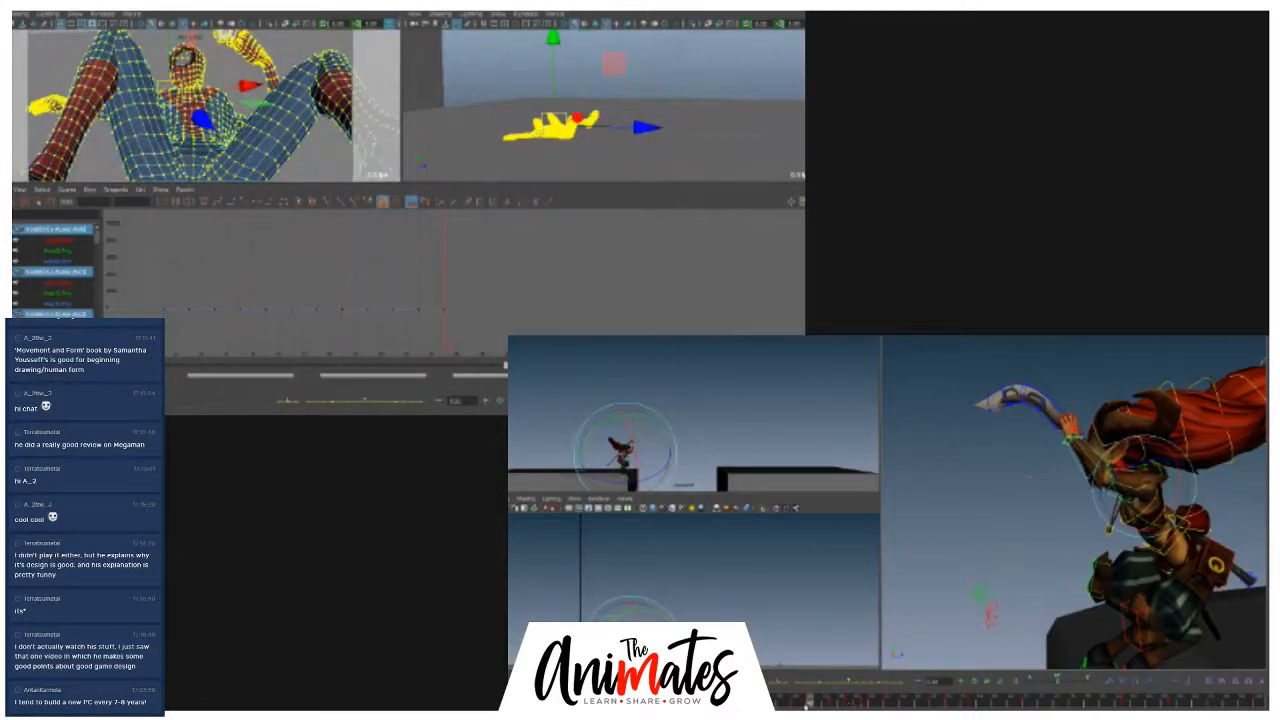
- Examine the staff character's arm through the crouch, the mid-air leap and the landing on the second platform
{"action": "left_click", "coordinate": [800, 698]}
{"action": "left_click", "coordinate": [818, 698]}
{"action": "left_click_drag", "start_coordinate": [818, 698], "coordinate": [973, 675]}
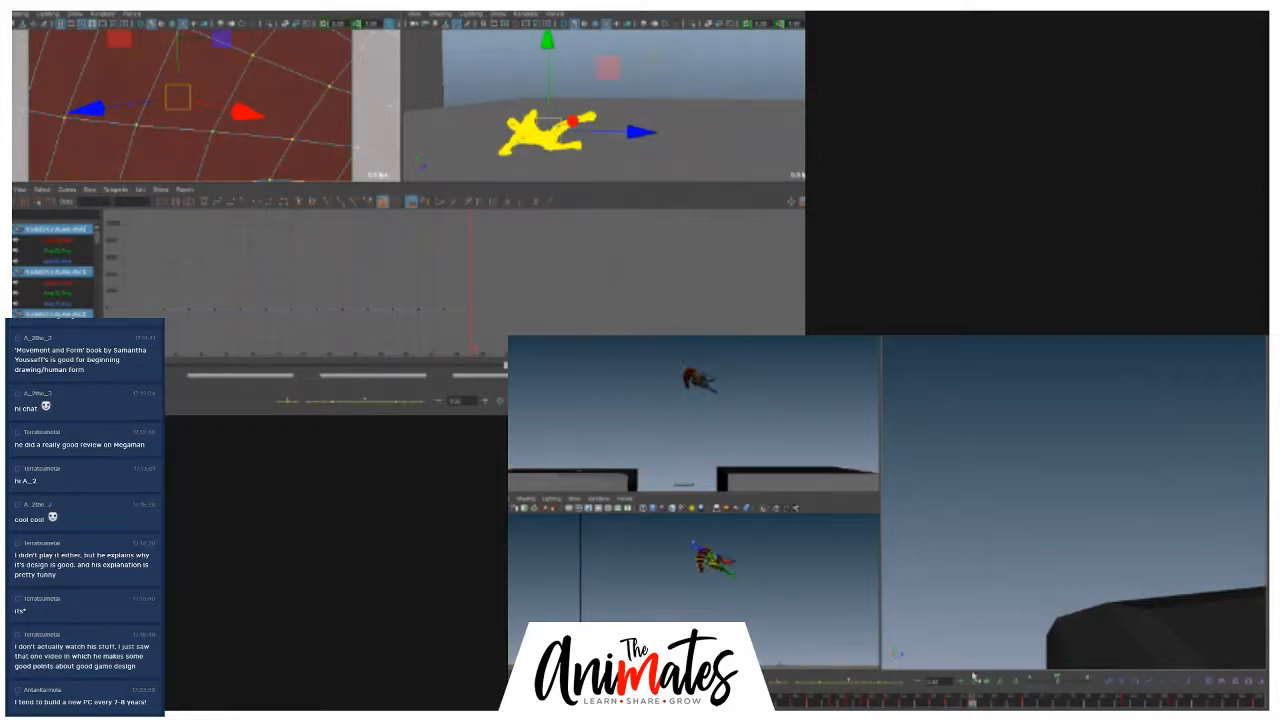
{"action": "key", "text": "f"}
{"action": "scroll", "coordinate": [1046, 514], "scroll_direction": "down", "scroll_amount": 4}
{"action": "mouse_move", "coordinate": [1046, 514]}
{"action": "left_mouse_down", "text": "alt"}
{"action": "mouse_move", "coordinate": [1035, 512]}
{"action": "mouse_move", "coordinate": [1051, 513]}
{"action": "left_mouse_up", "text": "alt"}
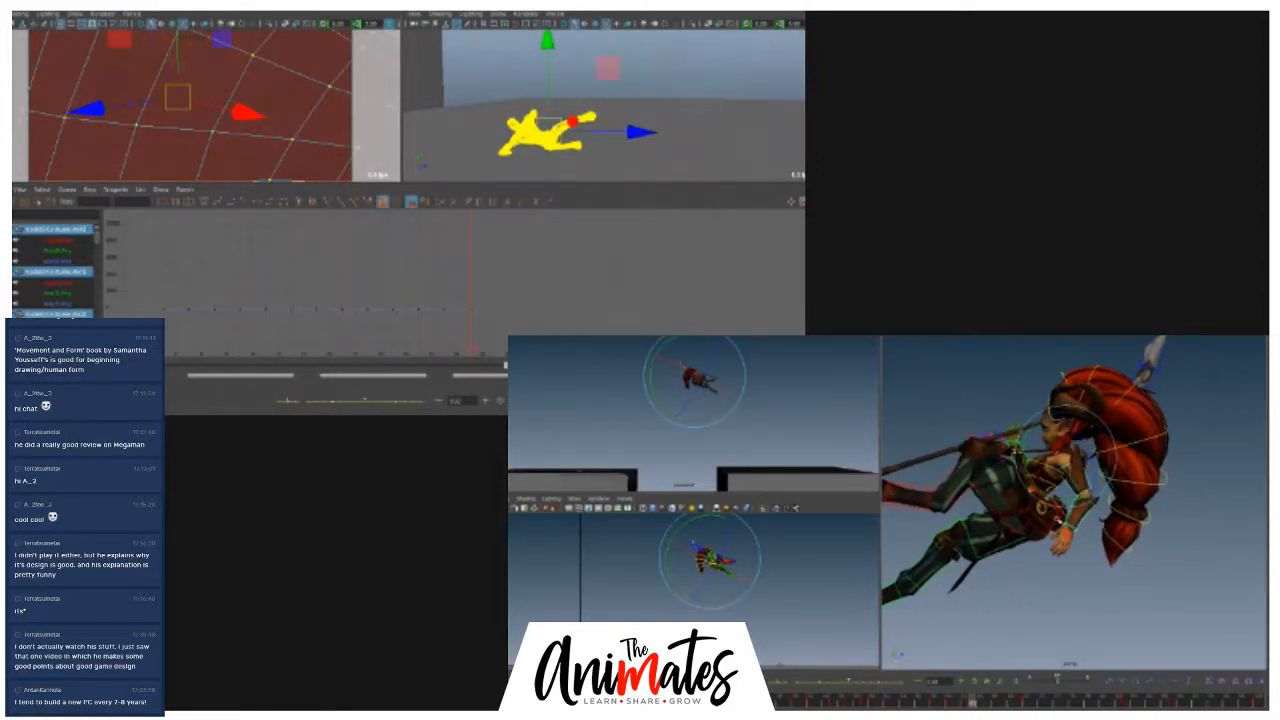
{"action": "left_click_drag", "start_coordinate": [934, 704], "coordinate": [1090, 684]}
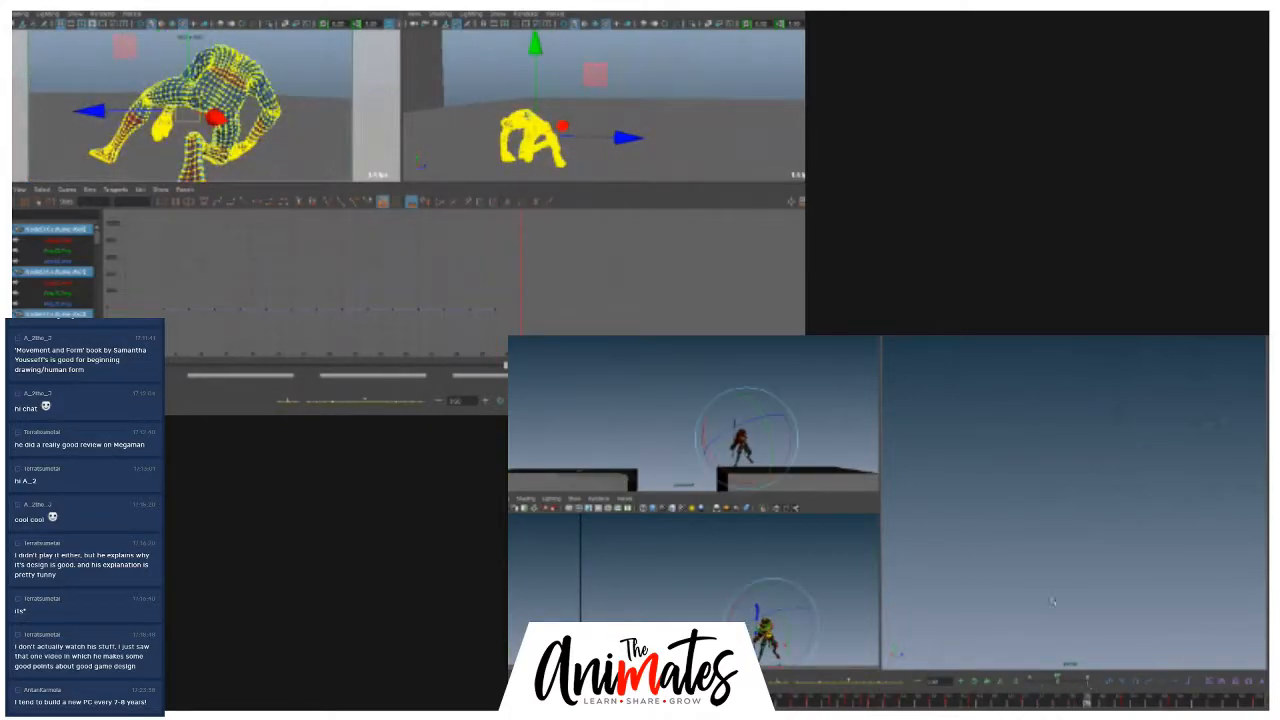
{"action": "key", "text": "f"}
{"action": "scroll", "coordinate": [969, 404], "scroll_direction": "down", "scroll_amount": 3}
{"action": "left_click_drag", "start_coordinate": [1028, 466], "coordinate": [1056, 477], "text": "alt"}
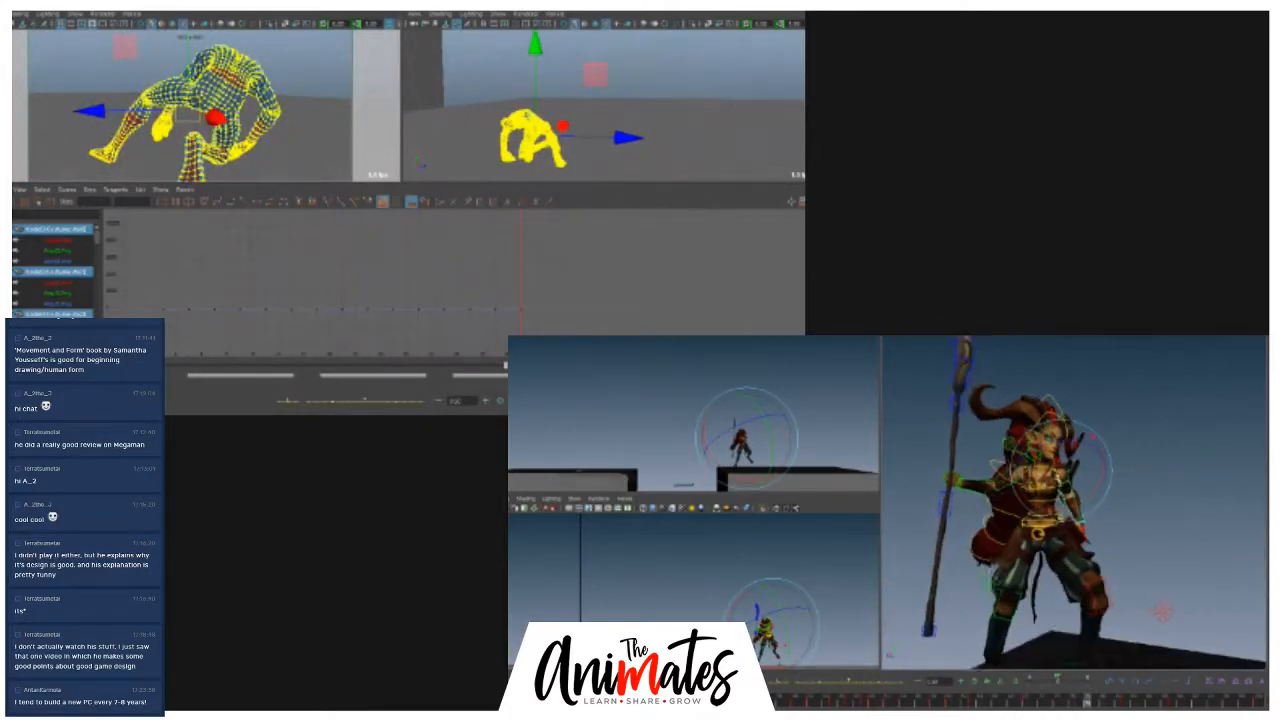
- Rotate the staff character's free arm at the shoulder in the second-platform landing pose and select its lower-arm control
{"action": "mouse_move", "coordinate": [1086, 705]}
{"action": "left_mouse_down"}
{"action": "mouse_move", "coordinate": [1036, 705]}
{"action": "mouse_move", "coordinate": [1095, 704]}
{"action": "left_mouse_up"}
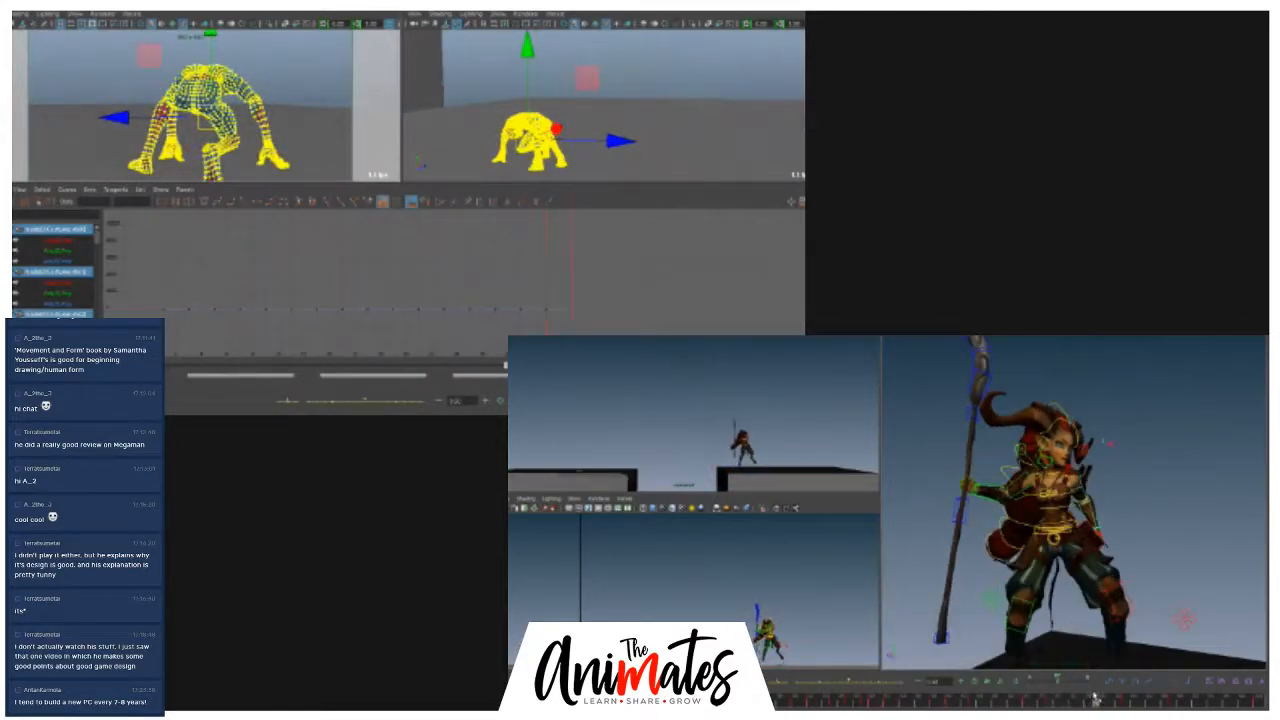
{"action": "mouse_move", "coordinate": [1097, 462]}
{"action": "left_mouse_down"}
{"action": "mouse_move", "coordinate": [1080, 464]}
{"action": "mouse_move", "coordinate": [1084, 476]}
{"action": "left_mouse_up"}
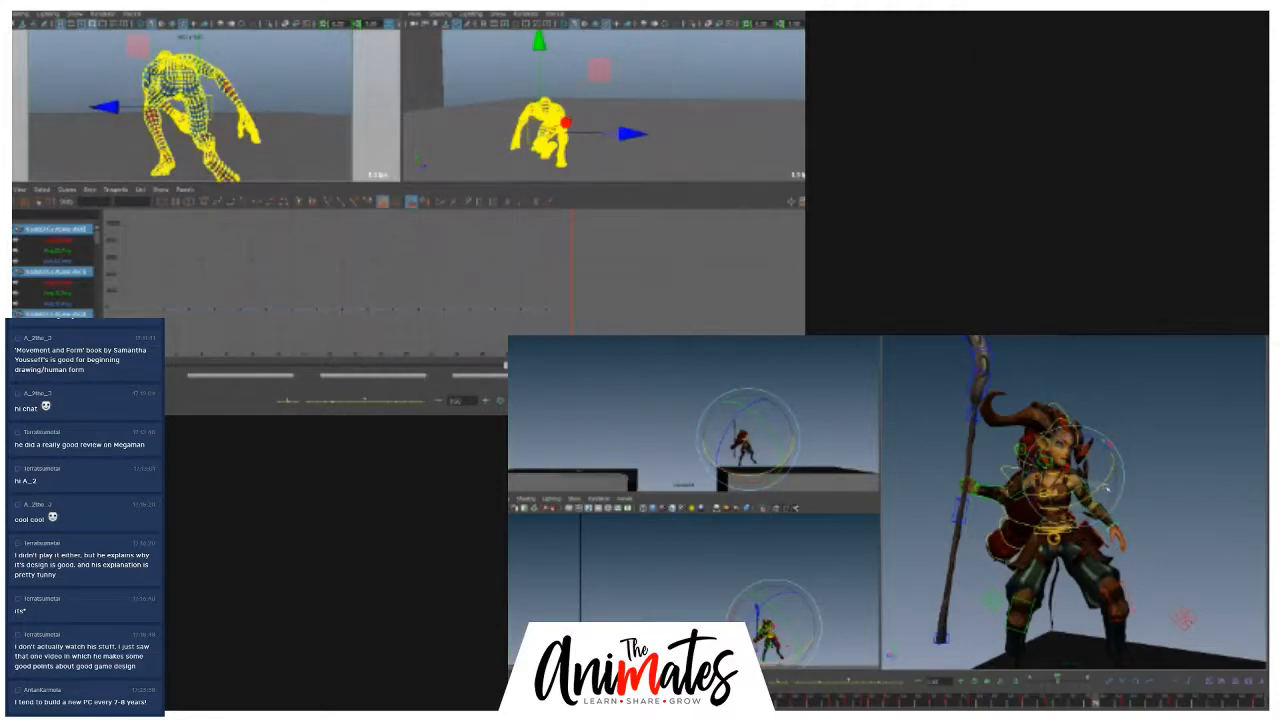
{"action": "left_click", "coordinate": [1120, 530]}
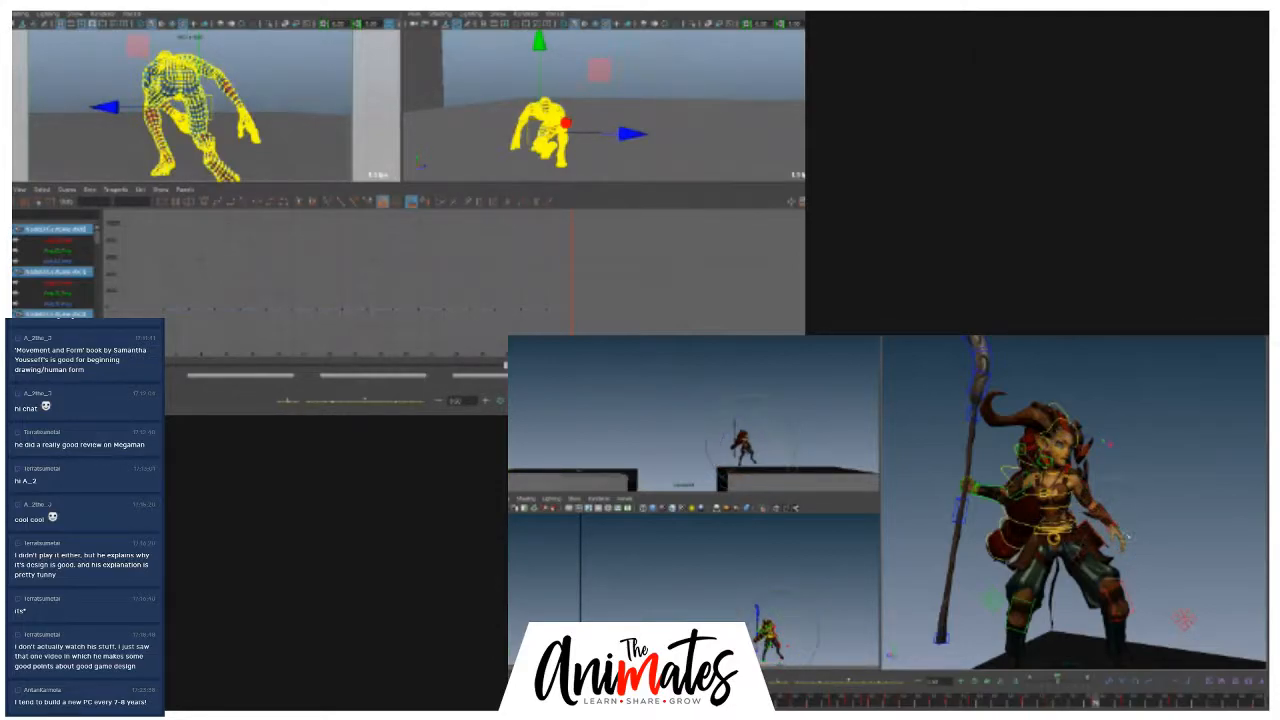
{"action": "left_click", "coordinate": [1113, 524]}
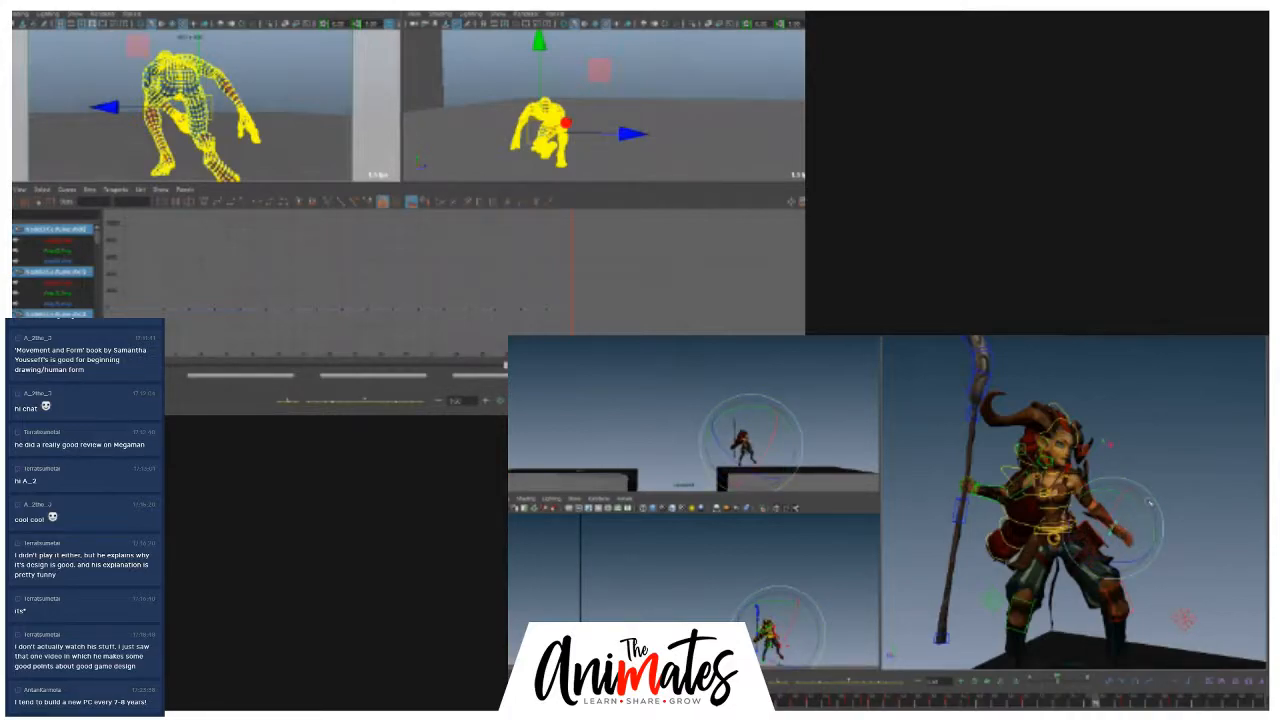
- Rotate the staff character's free arm in the low settling pose on the second platform and scrub to the following pose
{"action": "left_click", "coordinate": [1110, 700]}
{"action": "left_click_drag", "start_coordinate": [1112, 702], "coordinate": [1126, 703]}
{"action": "left_click", "coordinate": [1114, 540]}
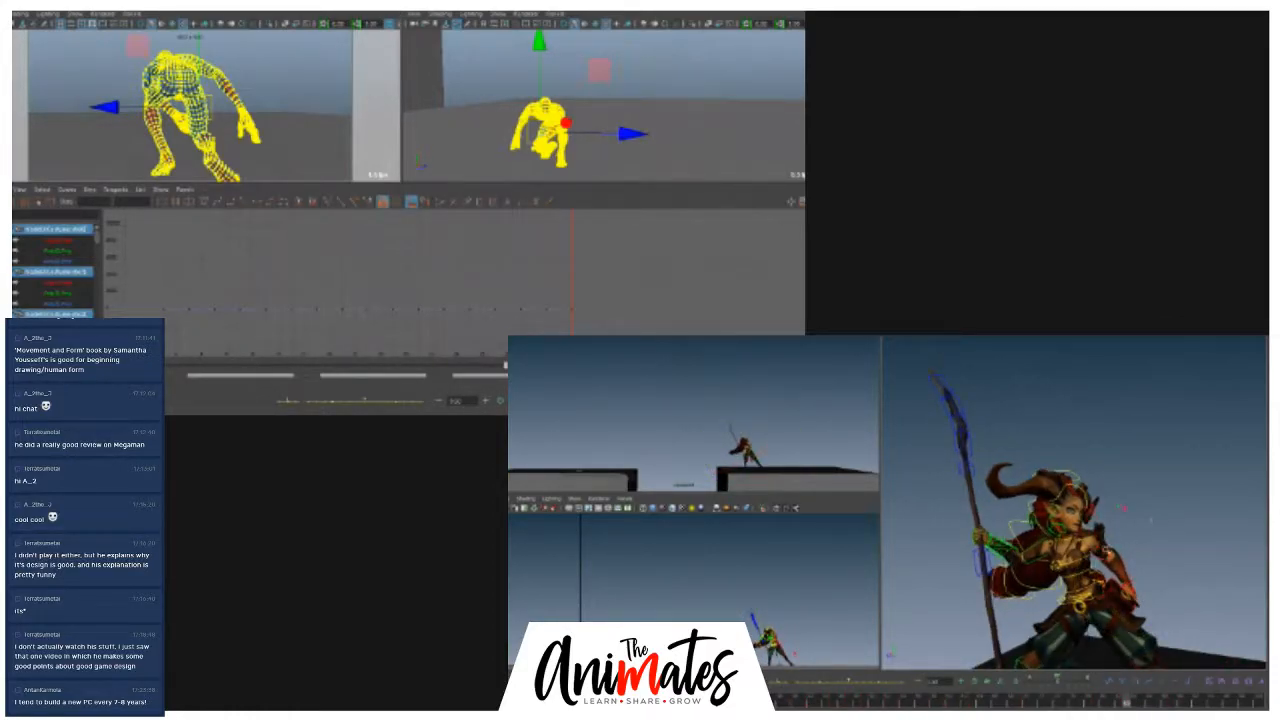
{"action": "left_click_drag", "start_coordinate": [1114, 538], "coordinate": [1098, 536]}
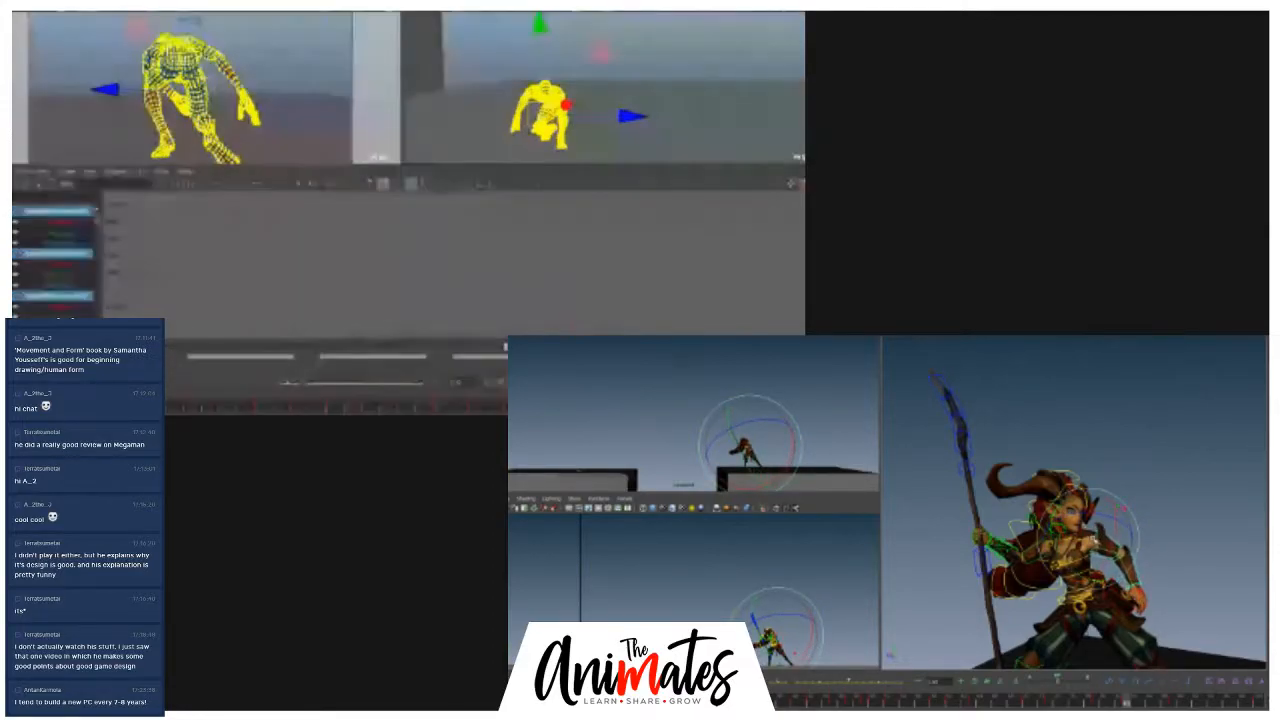
{"action": "left_click_drag", "start_coordinate": [1098, 538], "coordinate": [1014, 606], "text": "alt"}
{"action": "left_click_drag", "start_coordinate": [1119, 705], "coordinate": [1149, 705]}
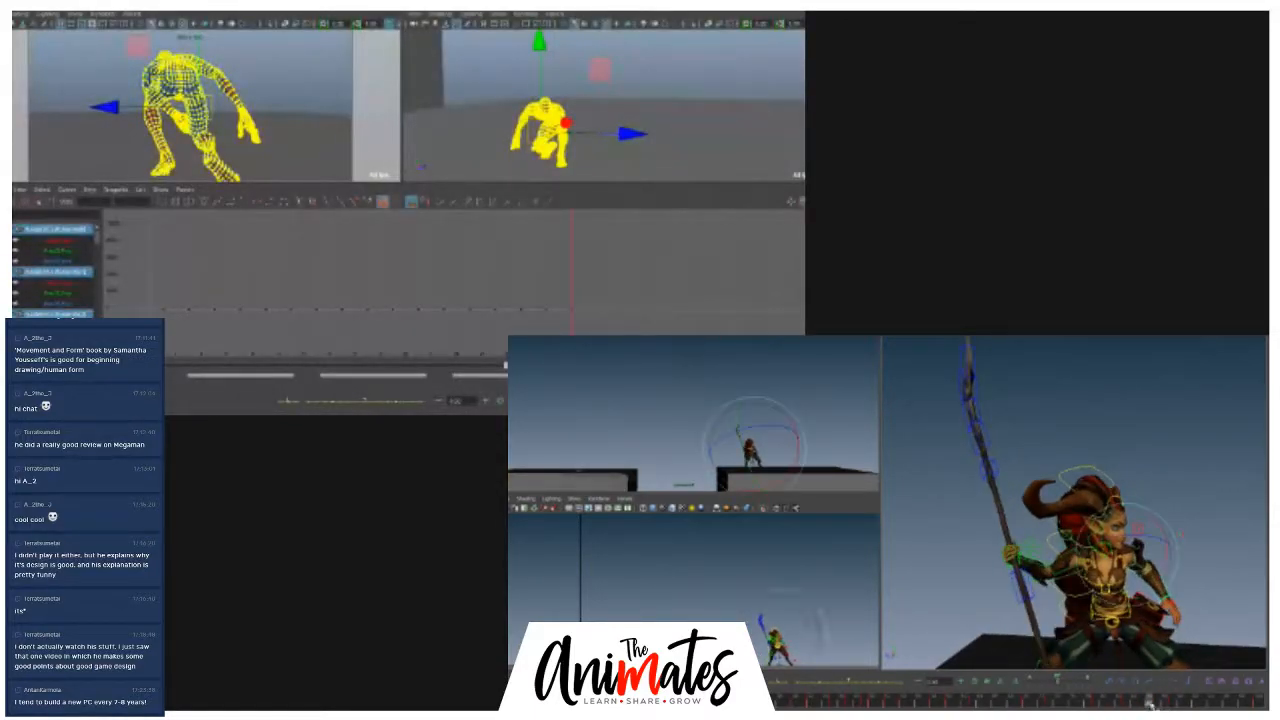
- Refine the rotation of the staff character's free upper arm in the rising pose on the second platform
{"action": "left_click_drag", "start_coordinate": [1126, 583], "coordinate": [1160, 575]}
{"action": "left_click", "coordinate": [1229, 601]}
{"action": "left_click", "coordinate": [1152, 592]}
{"action": "left_click_drag", "start_coordinate": [1148, 595], "coordinate": [1134, 598]}
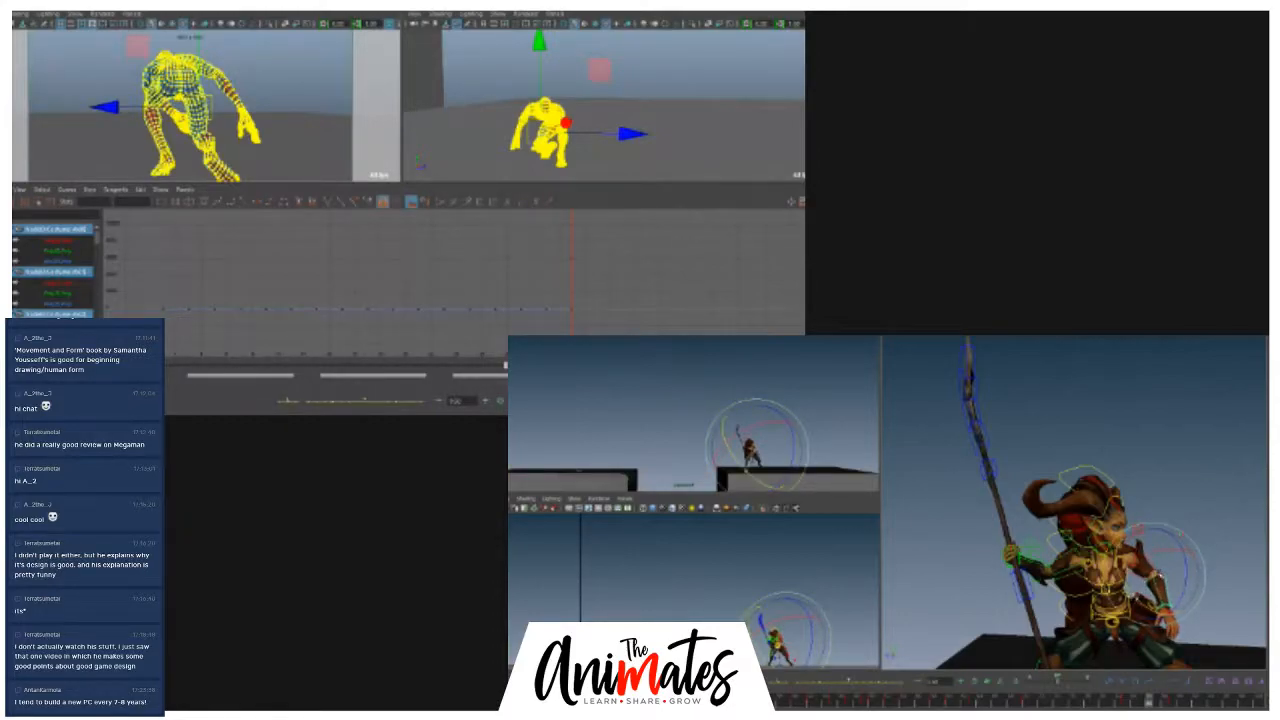
- Adjust the free arm's shoulder control with the Move tool in the same pose and scrub to the final standing pose
{"action": "left_click", "coordinate": [1168, 465]}
{"action": "left_click", "coordinate": [1143, 566]}
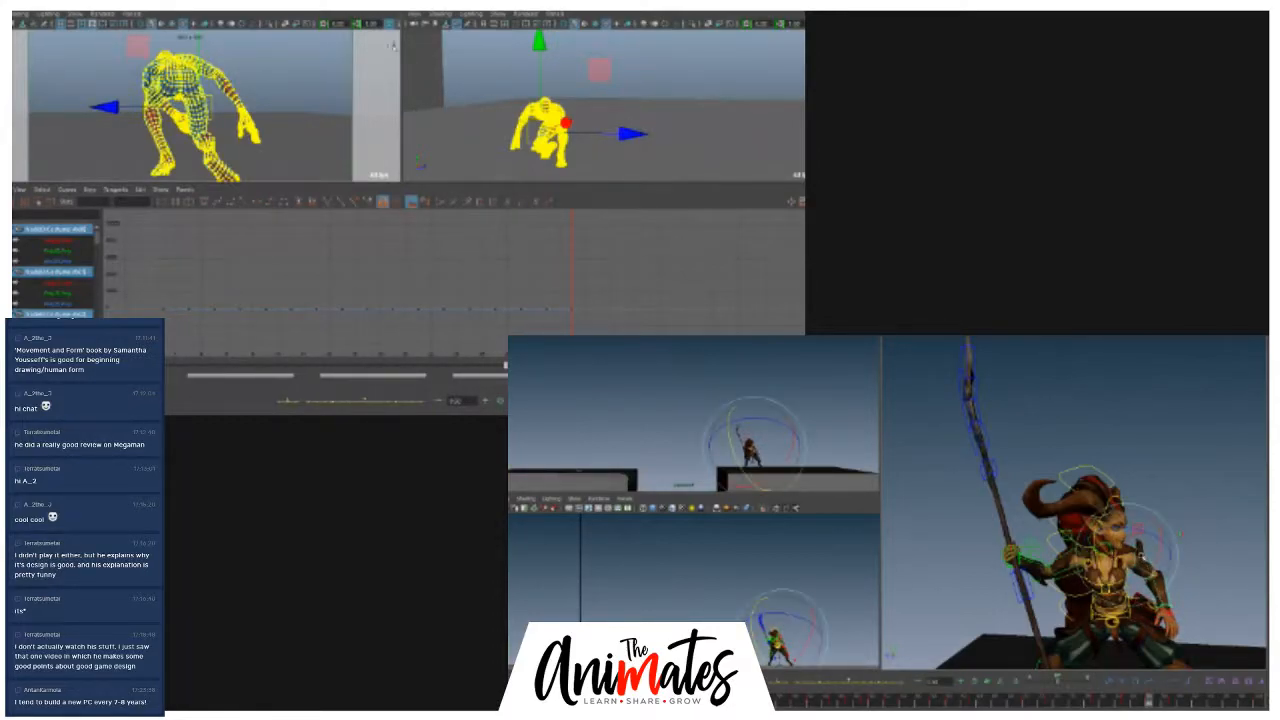
{"action": "key", "text": "w"}
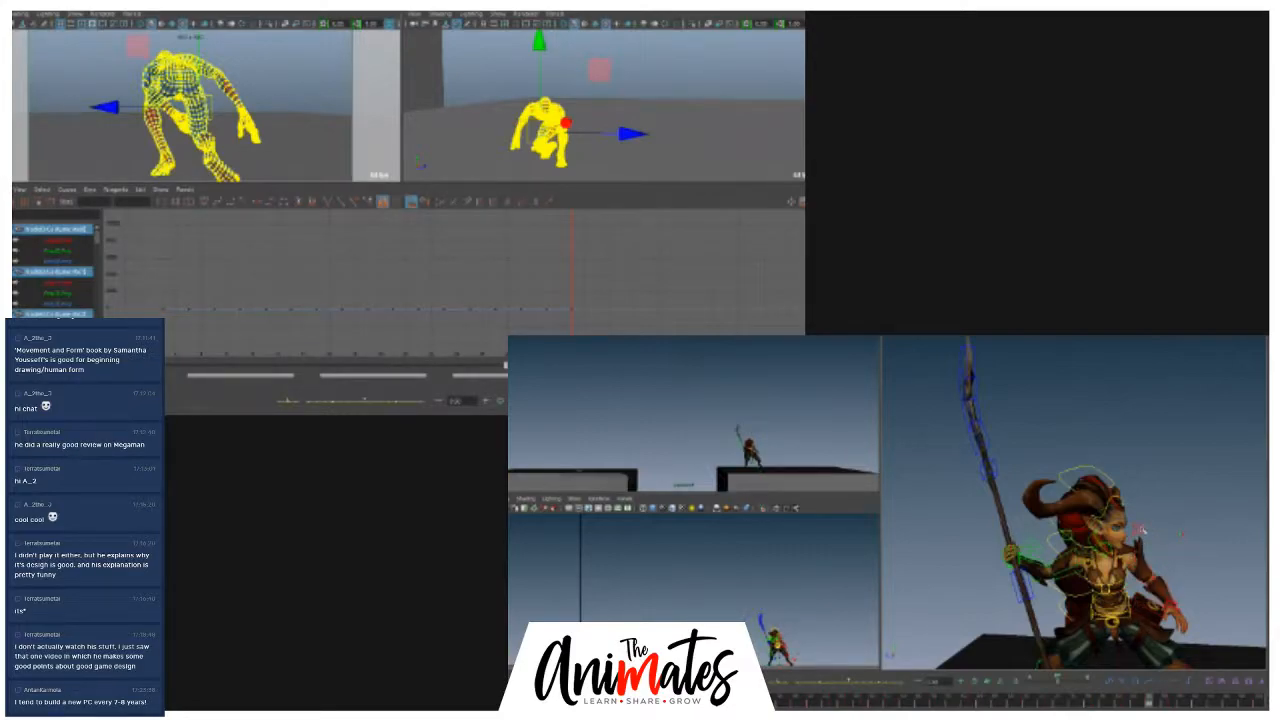
{"action": "left_click_drag", "start_coordinate": [1138, 531], "coordinate": [1121, 593]}
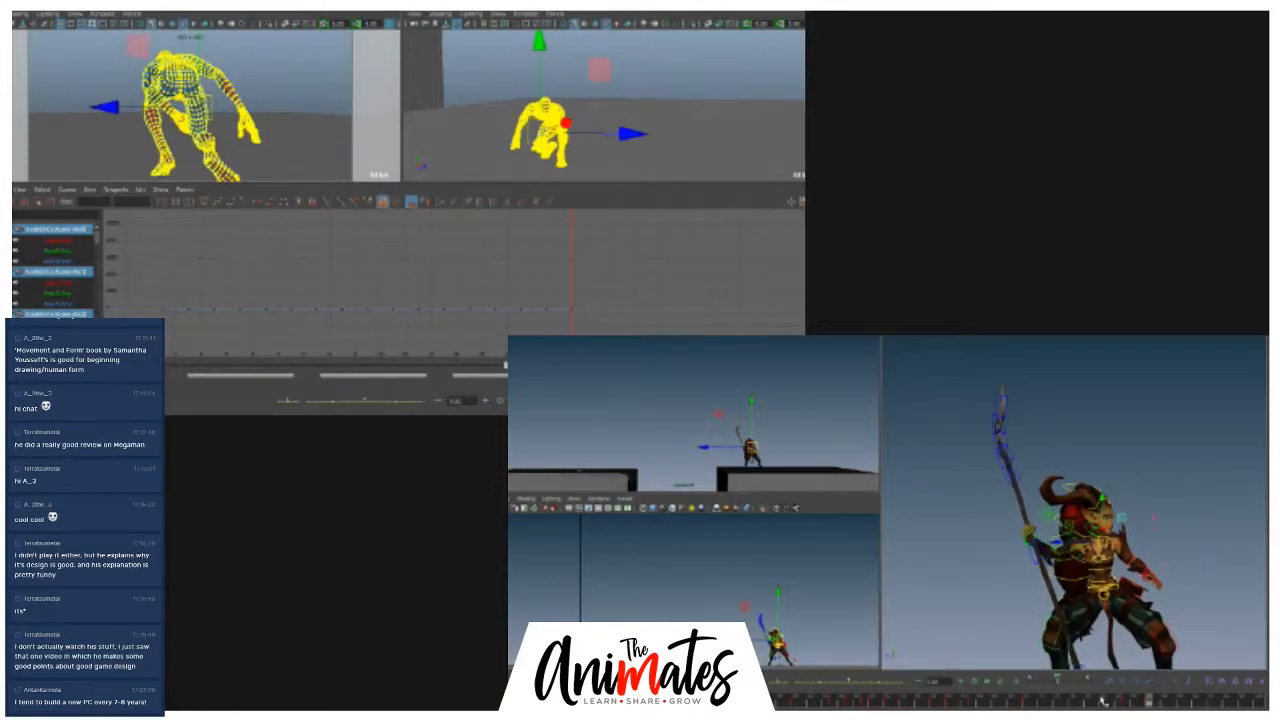
{"action": "mouse_move", "coordinate": [1149, 706]}
{"action": "left_mouse_down"}
{"action": "mouse_move", "coordinate": [1101, 706]}
{"action": "mouse_move", "coordinate": [1238, 688]}
{"action": "mouse_move", "coordinate": [1100, 692]}
{"action": "mouse_move", "coordinate": [1260, 692]}
{"action": "left_mouse_up"}
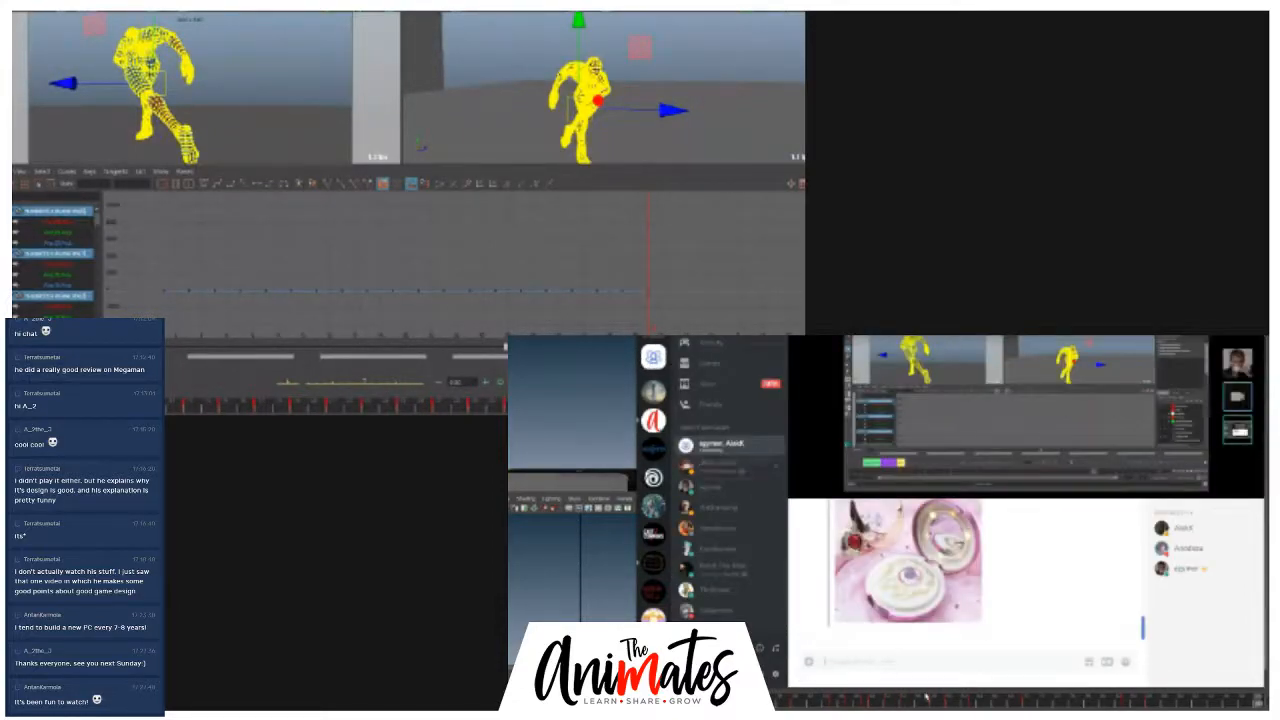
- Send a message in the Discord group chat asking whether a participant is there
{"action": "left_click", "coordinate": [951, 666]}
{"action": "type", "text": "Amazingu there?"}
{"action": "key", "text": "Return"}
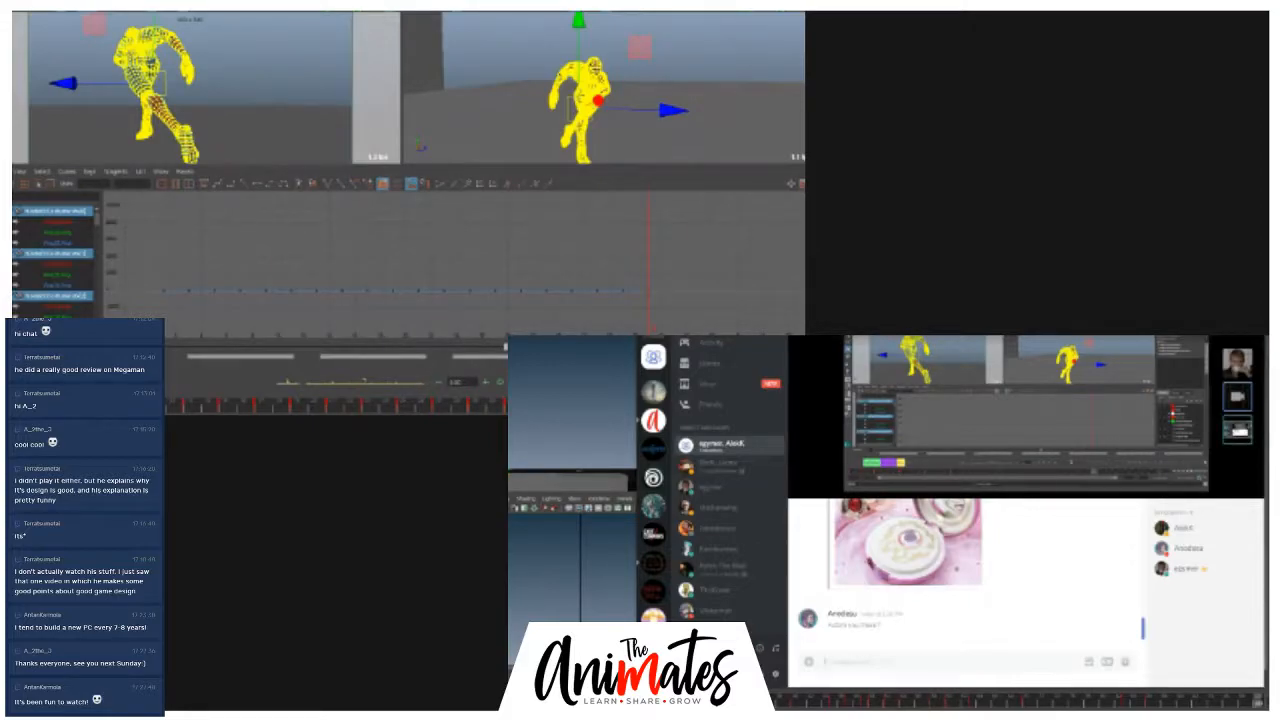
- Switch back to Maya and scrub through the staff character's animation to review her poses
{"action": "key", "text": "alt+Tab"}
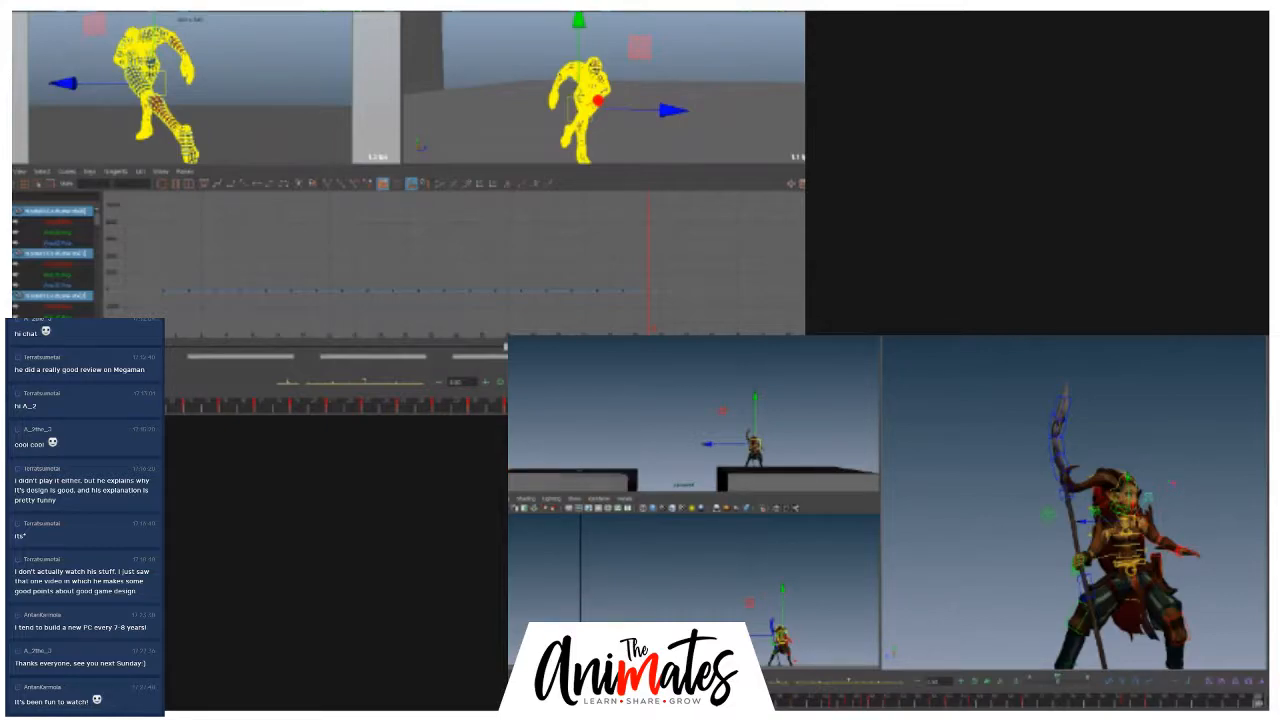
{"action": "left_click_drag", "start_coordinate": [1128, 701], "coordinate": [745, 702]}
{"action": "left_click_drag", "start_coordinate": [655, 690], "coordinate": [833, 628]}
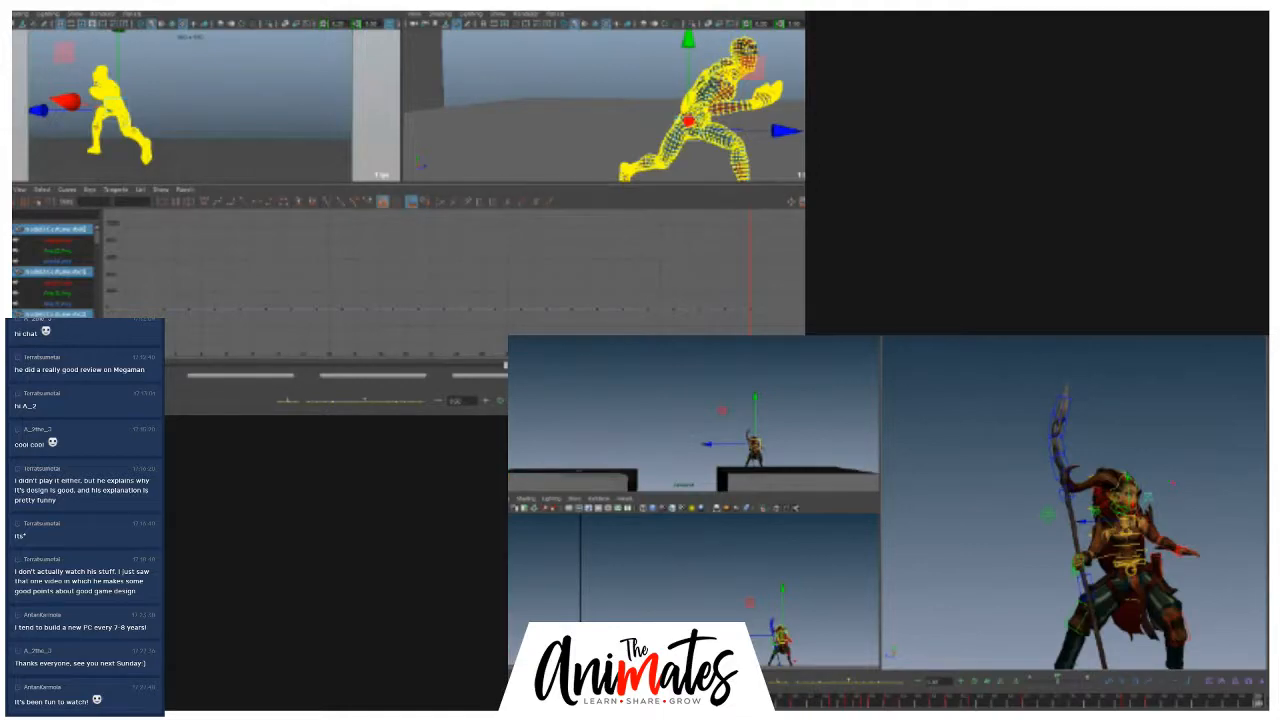
- Clear Spider-Man's vertex selection and select his whole body mesh as an object
{"action": "left_click", "coordinate": [257, 116]}
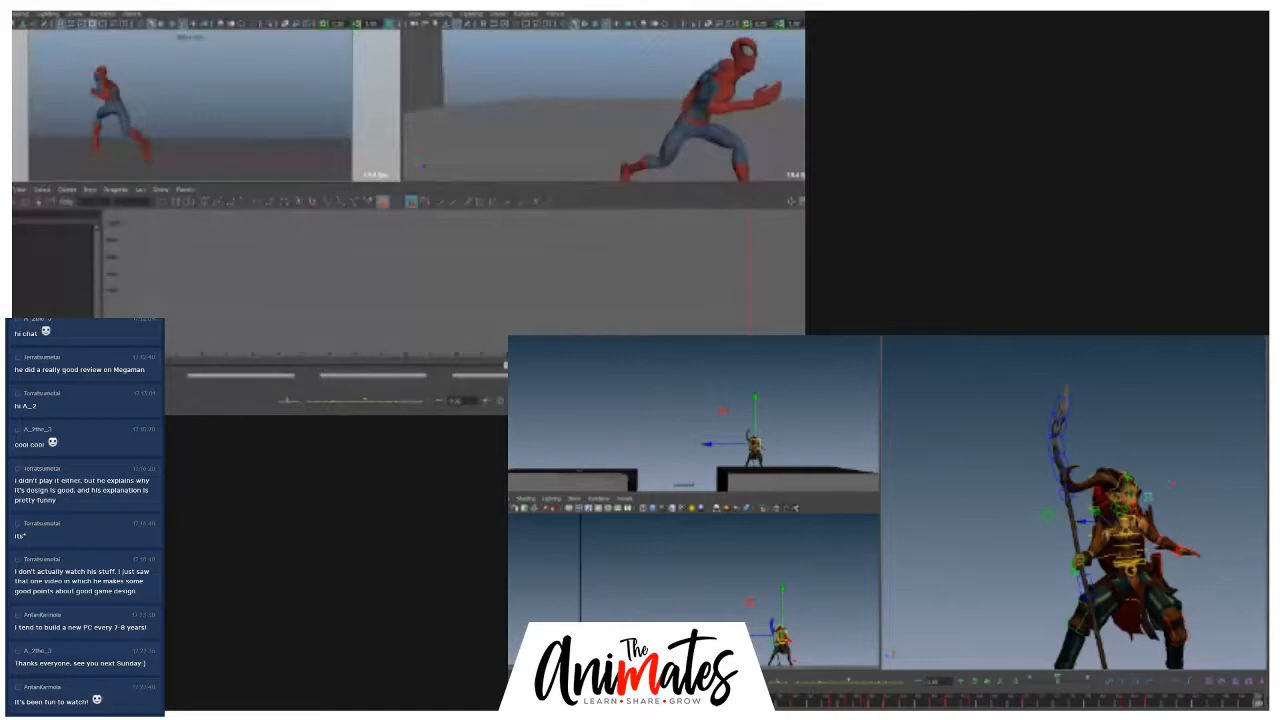
{"action": "left_click", "coordinate": [712, 100]}
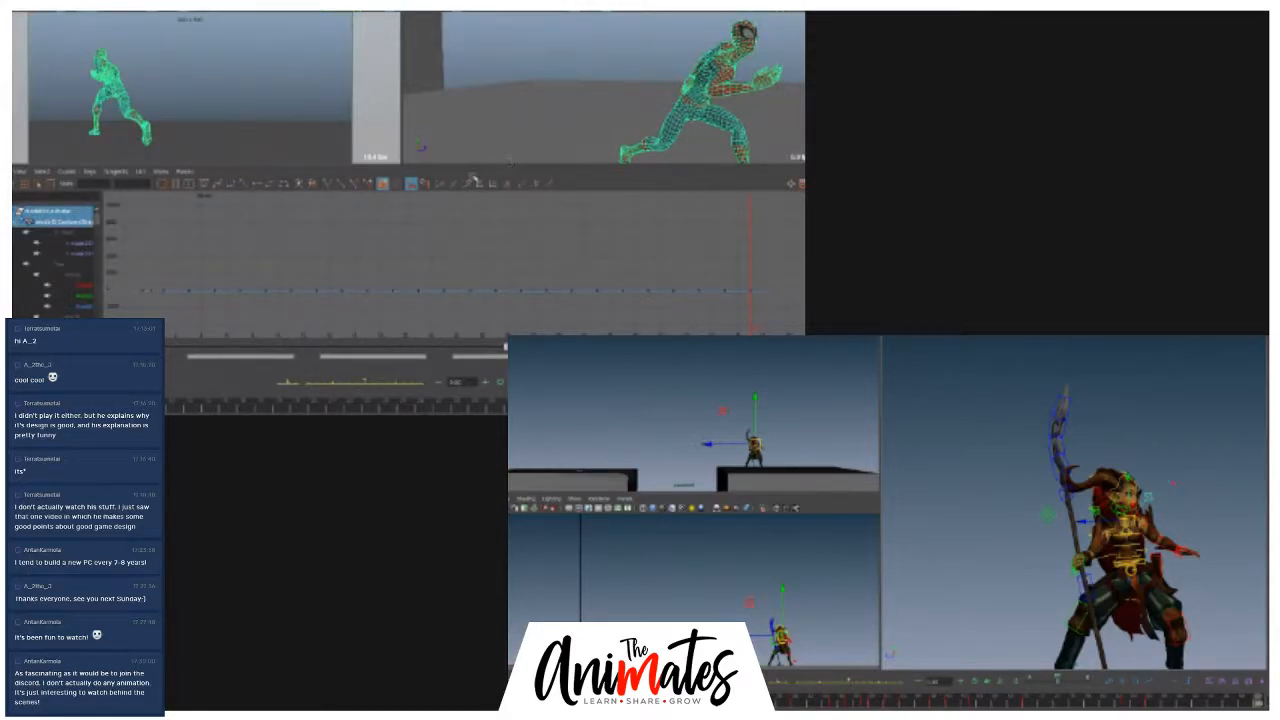
{"action": "left_click", "coordinate": [517, 109]}
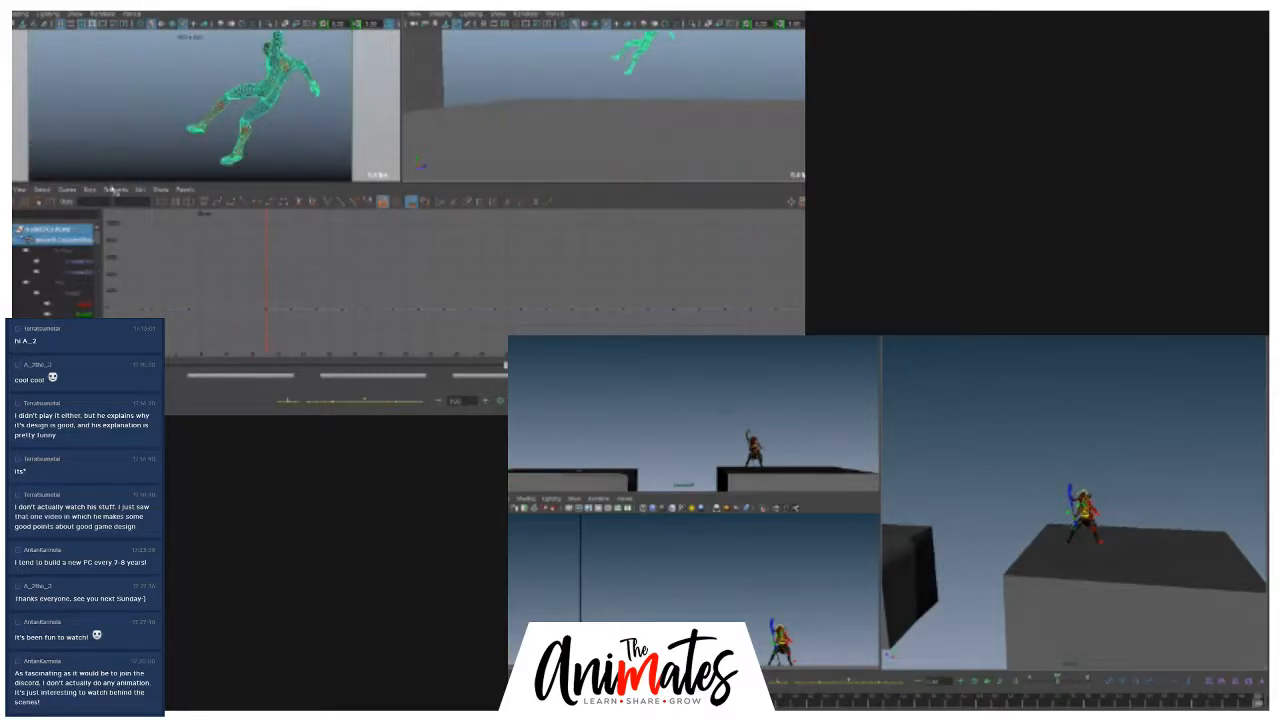
- Enlarge the shot camera view to fill the workspace and examine Spider-Man's airborne swinging pose
{"action": "key", "text": "space"}
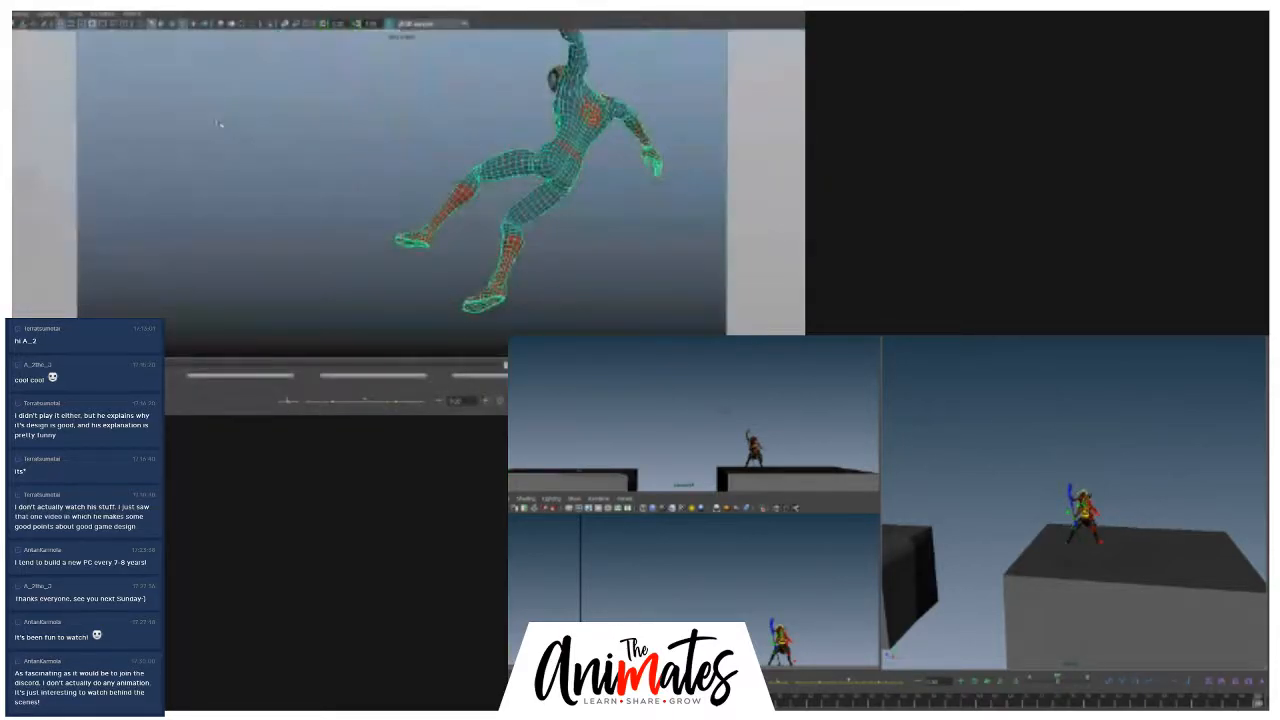
{"action": "key", "text": "period"}
{"action": "left_click", "coordinate": [456, 134]}
{"action": "left_click", "coordinate": [553, 155]}
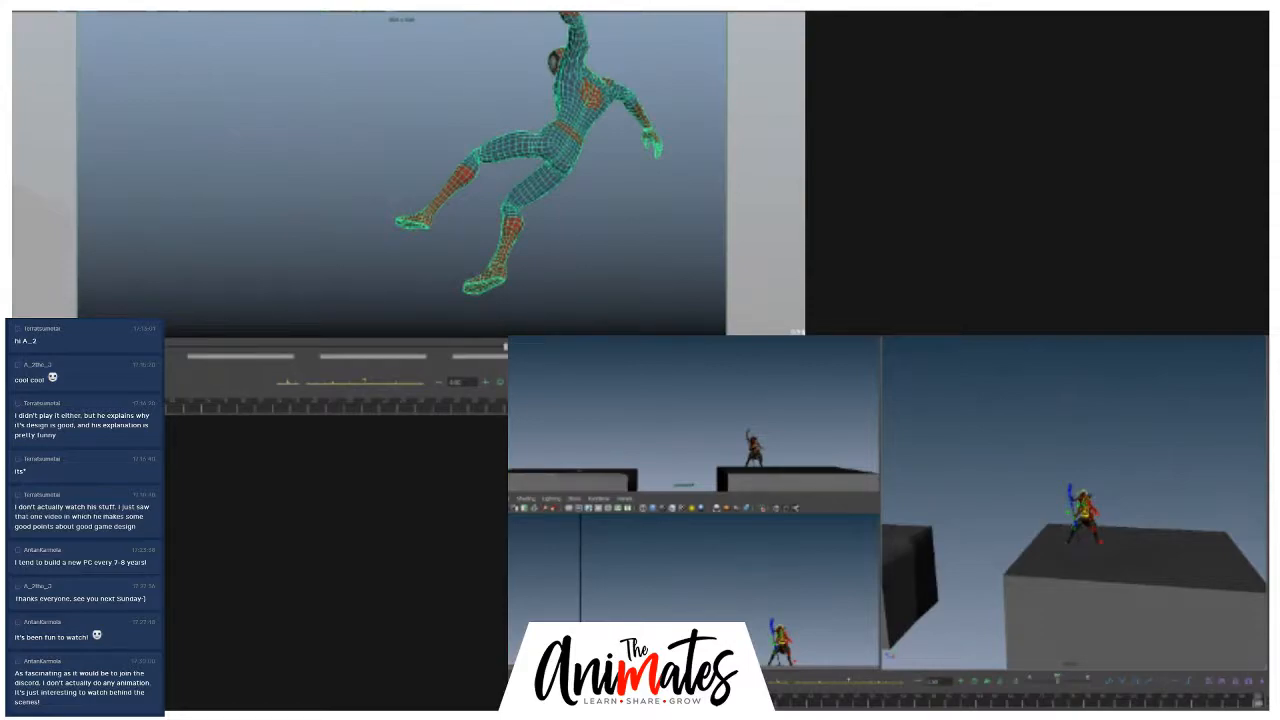
- Examine the staff character's final standing pose on the second platform from a lower, closer angle
{"action": "left_click_drag", "start_coordinate": [1149, 451], "coordinate": [1168, 463], "text": "alt"}
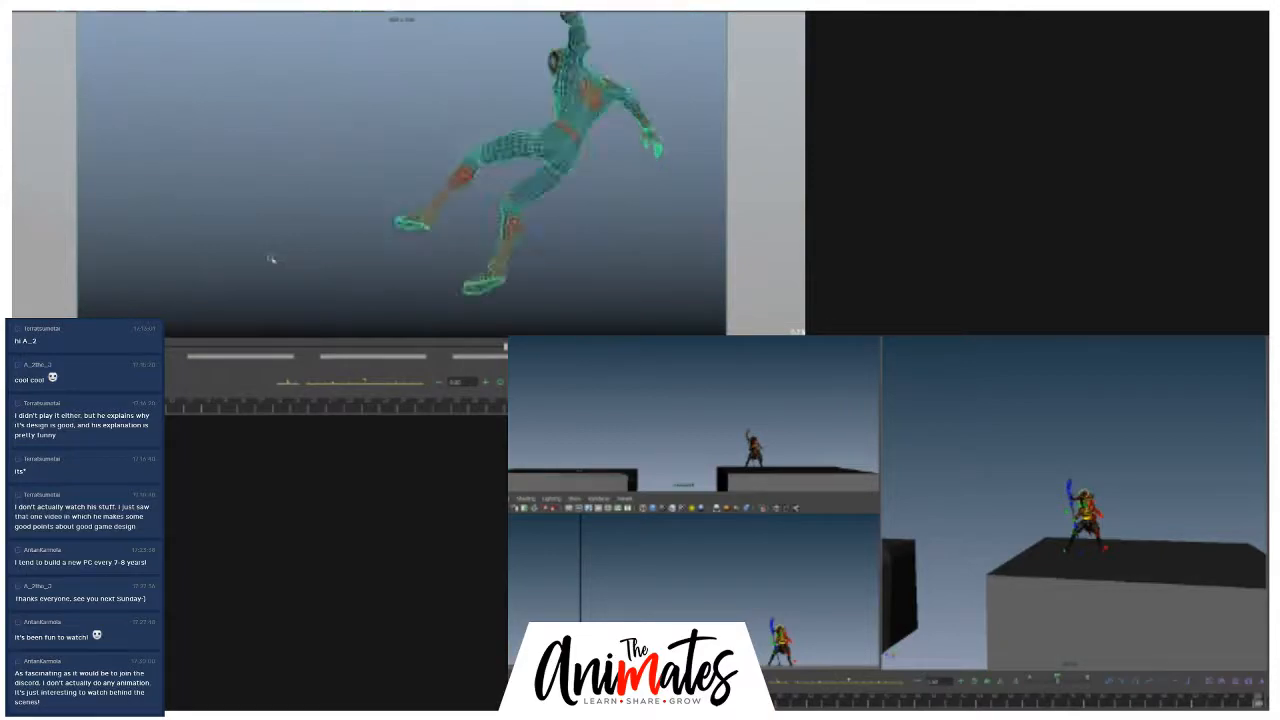
{"action": "left_click_drag", "start_coordinate": [1071, 592], "coordinate": [1184, 531], "text": "alt"}
{"action": "key", "text": "f"}
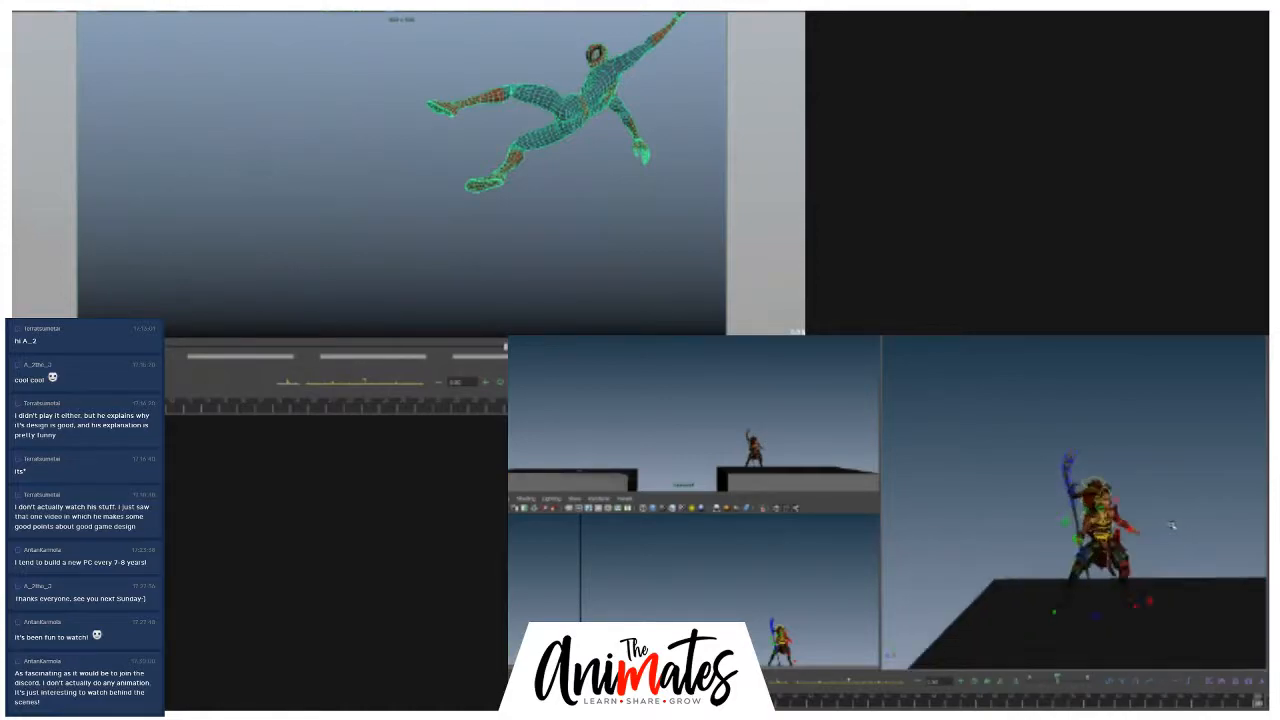